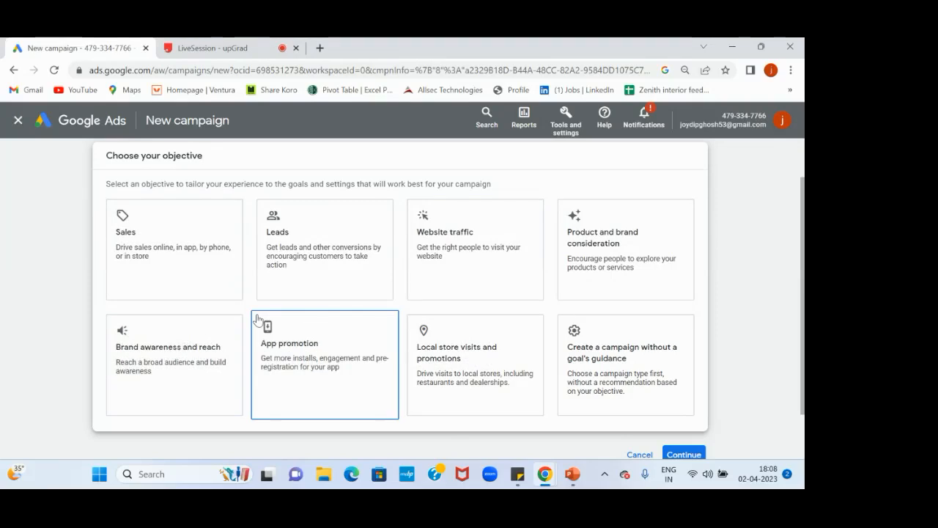
Choose Brand awareness and reach as the new campaign's objective and review the campaign types offered for it.
click(141, 357)
scroll(173, 270, up, 2)
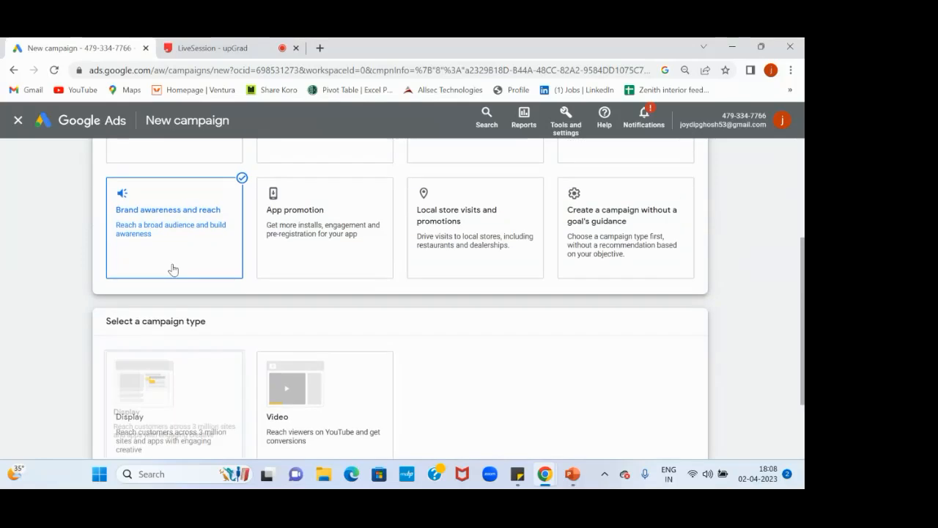
scroll(54, 332, down, 2)
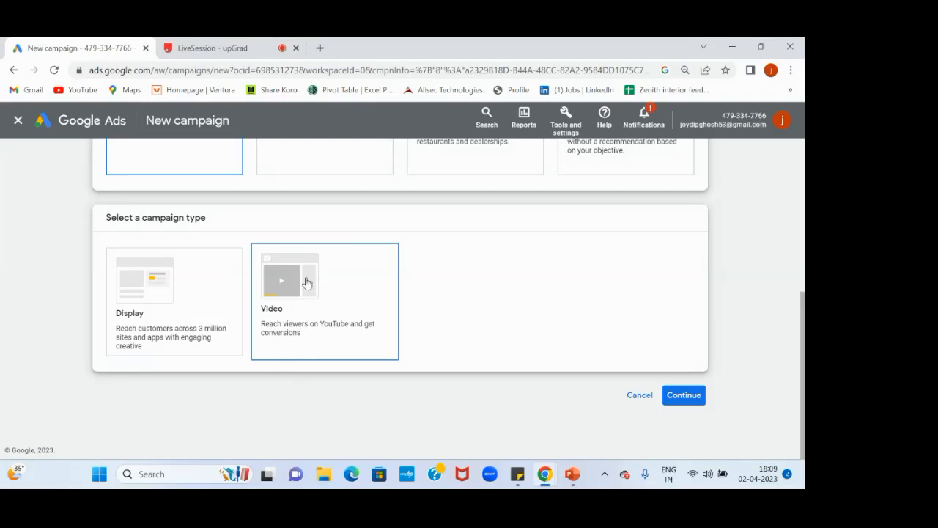
click(161, 315)
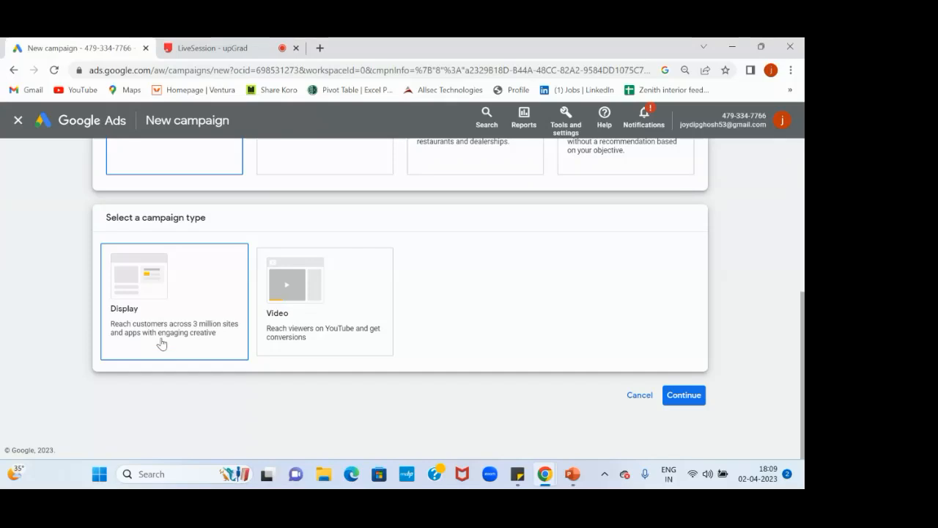
Search Google for "toi" in a new tab, open the Times of India site and dismiss its sign-in and notification prompts.
click(319, 47)
click(339, 69)
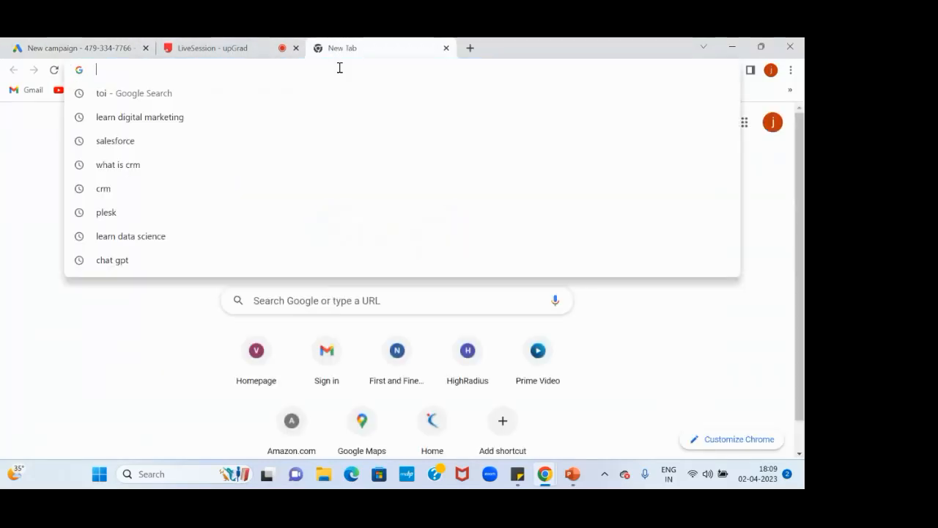
text(toi)
key(Return)
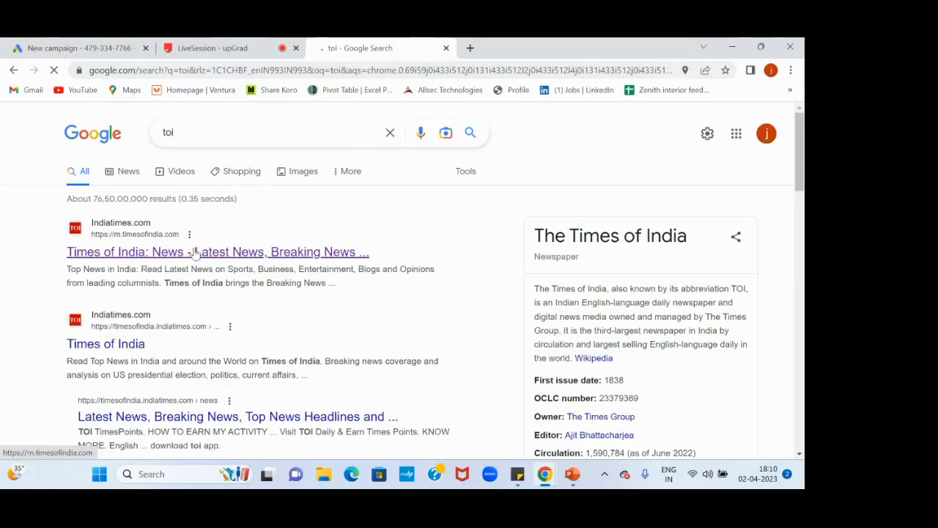
click(188, 254)
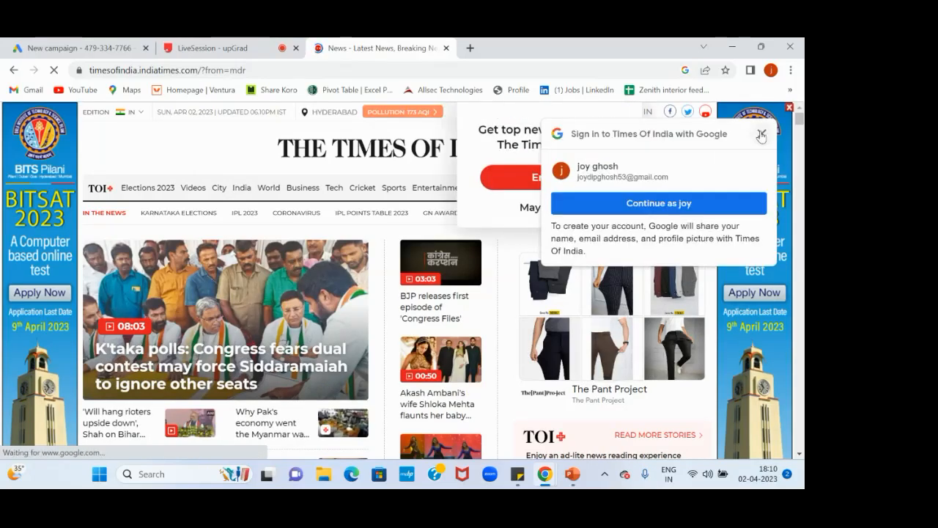
click(762, 137)
click(563, 213)
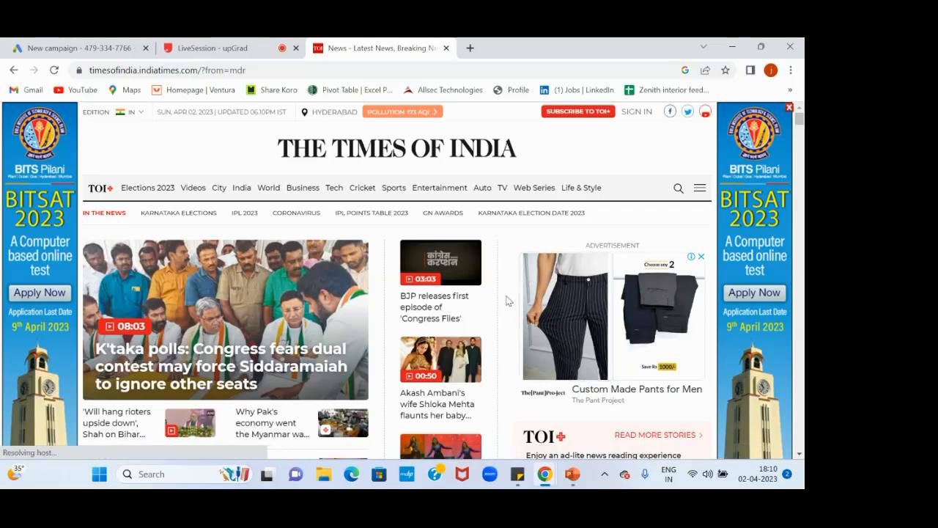
Examine the display ads placed throughout the Times of India homepage, down to the sponsored You May Like section.
scroll(506, 301, down, 15)
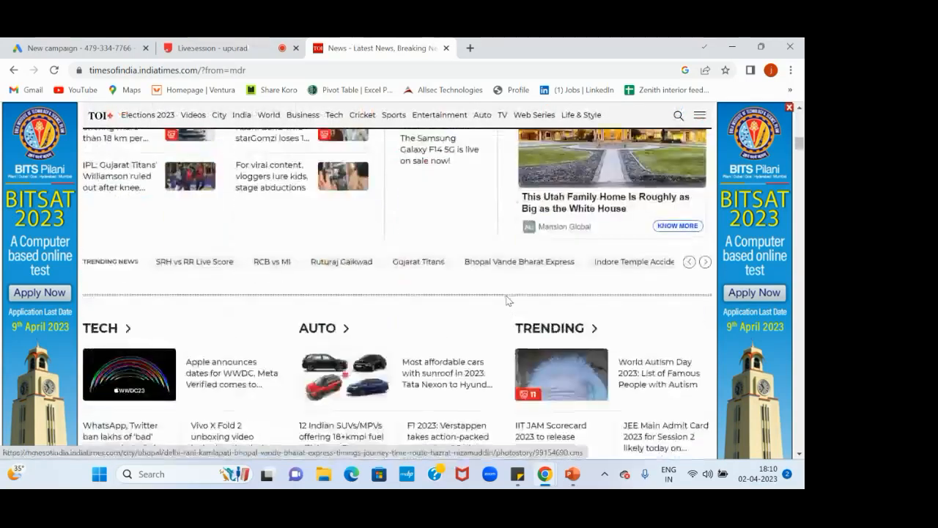
scroll(506, 301, down, 10)
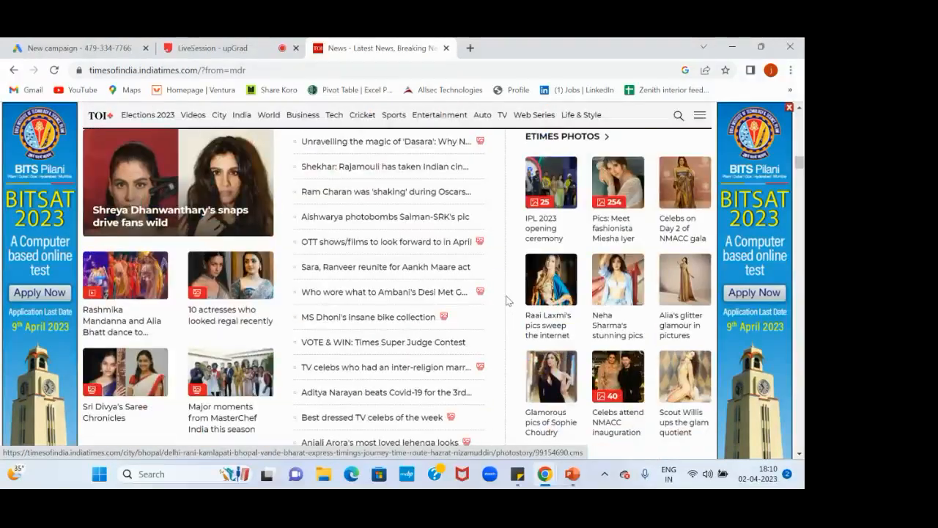
scroll(517, 374, down, 10)
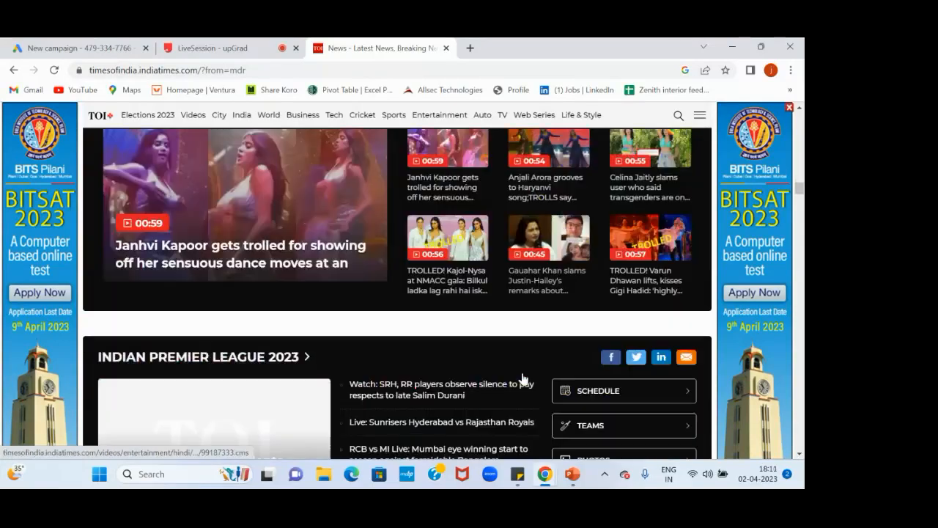
scroll(523, 378, down, 10)
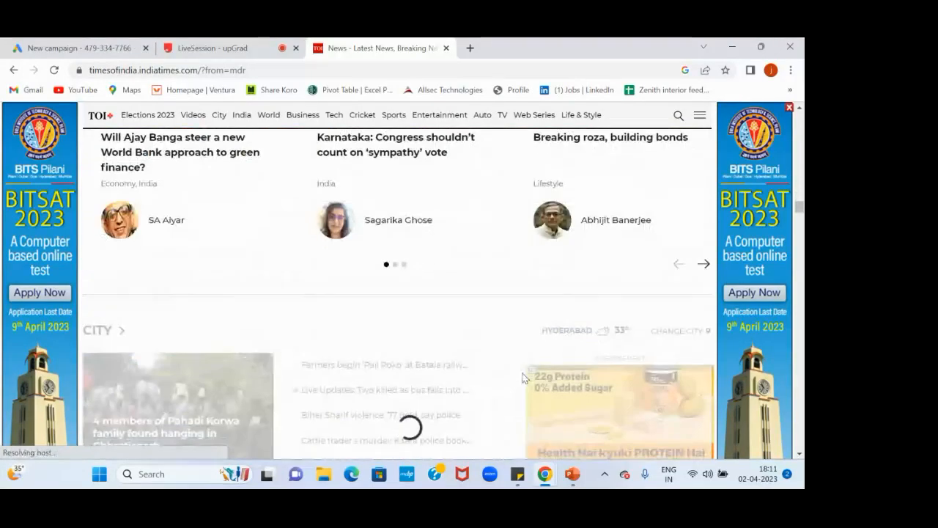
scroll(522, 378, up, 2)
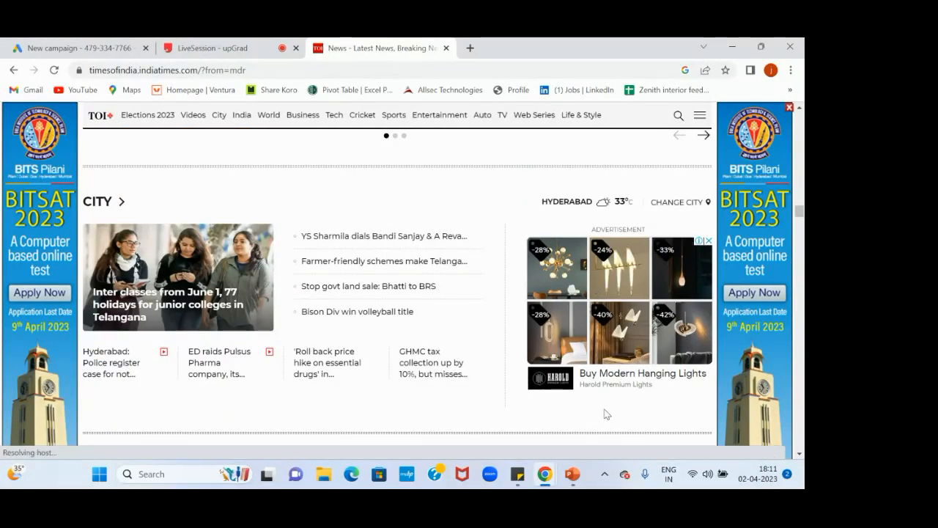
scroll(606, 414, down, 4)
scroll(607, 414, down, 1)
scroll(607, 415, up, 1)
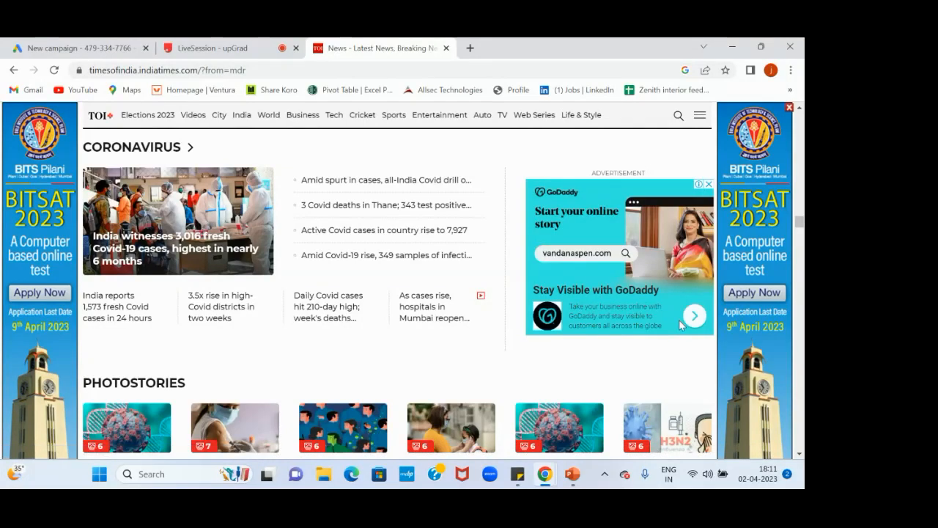
scroll(682, 325, down, 4)
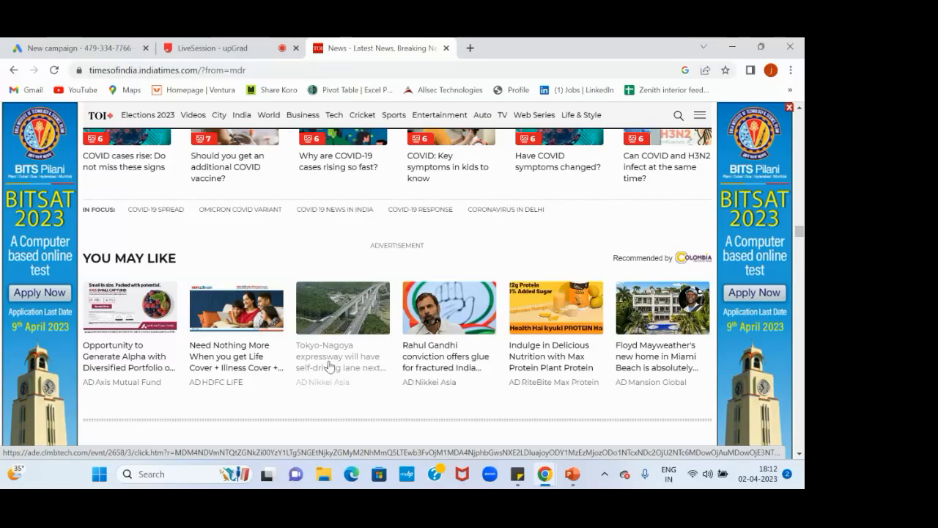
Switch to the upGrad live session and check the learners' replies in the public chat.
click(170, 52)
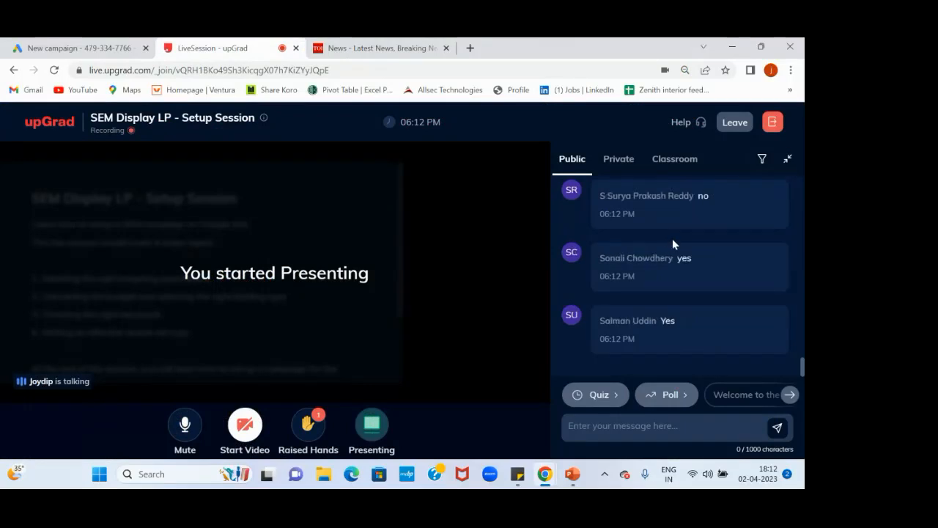
click(387, 47)
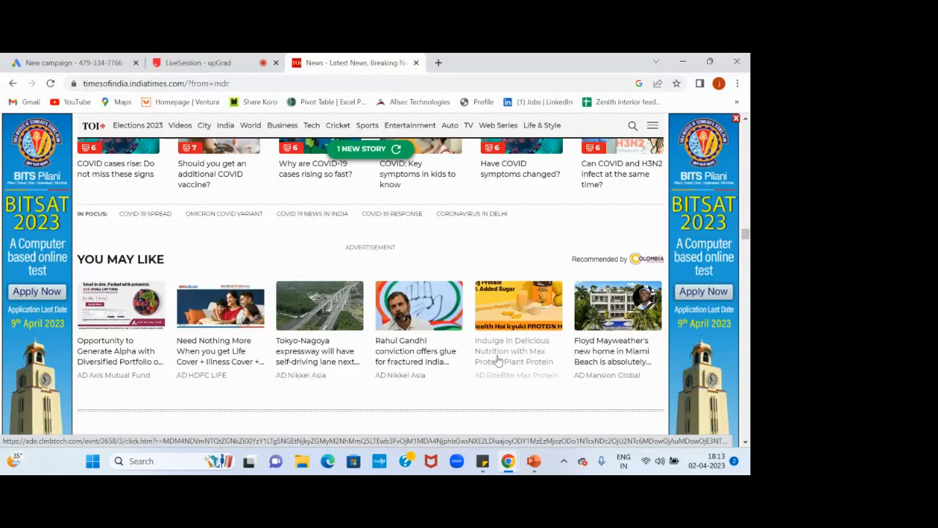
click(213, 61)
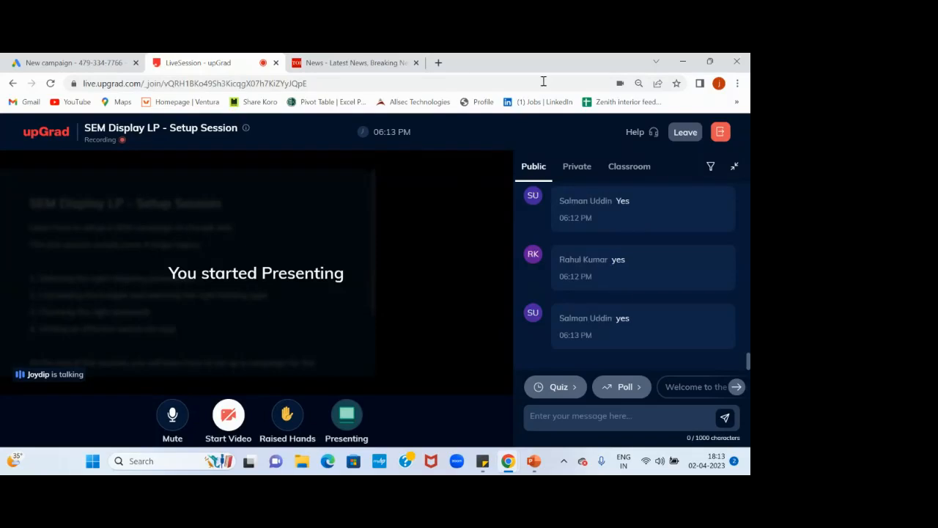
Search Google for "crm" in a new tab, open the sponsored Zoho CRM result and copy its landing page URL.
click(438, 63)
text(cr)
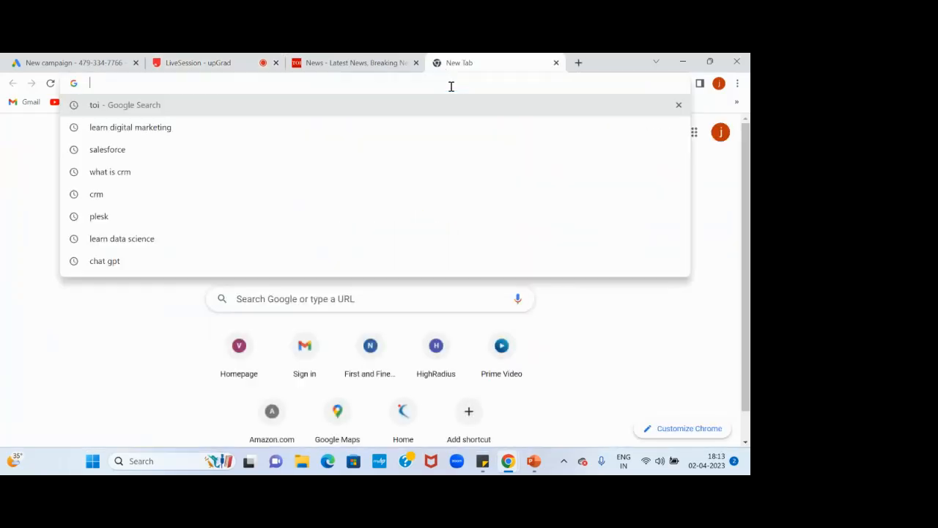
text(m)
key(Return)
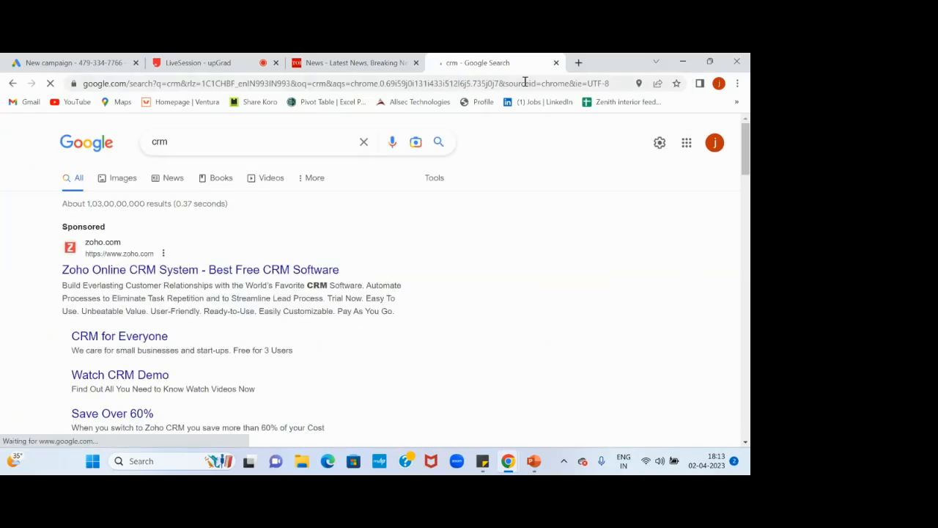
scroll(503, 237, down, 7)
scroll(502, 236, up, 7)
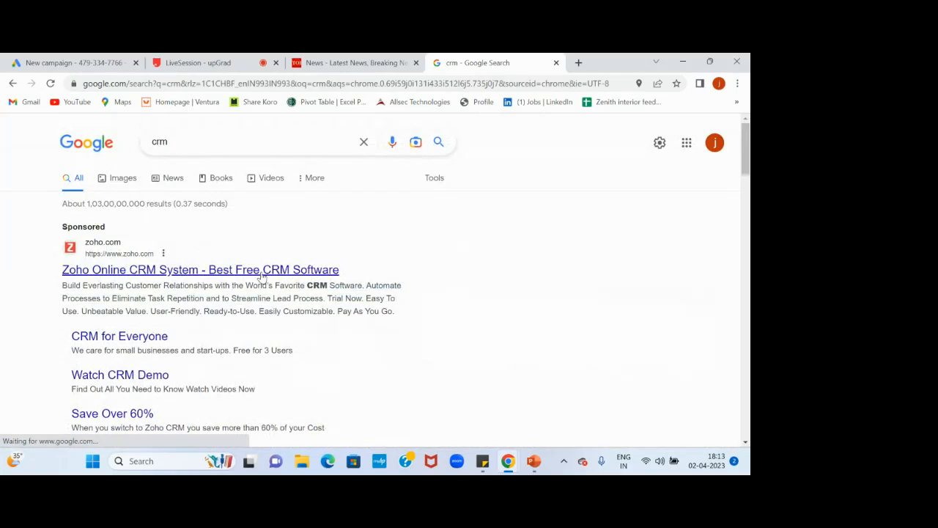
click(261, 273)
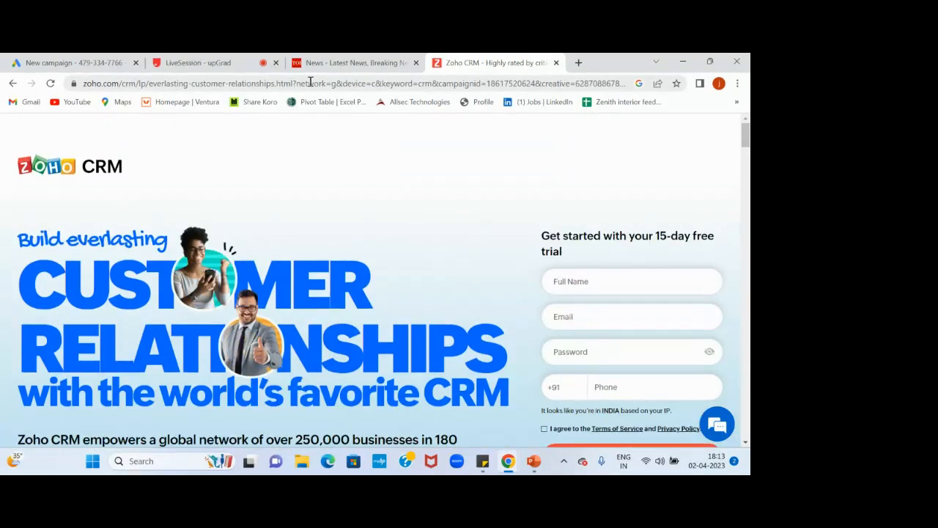
click(310, 82)
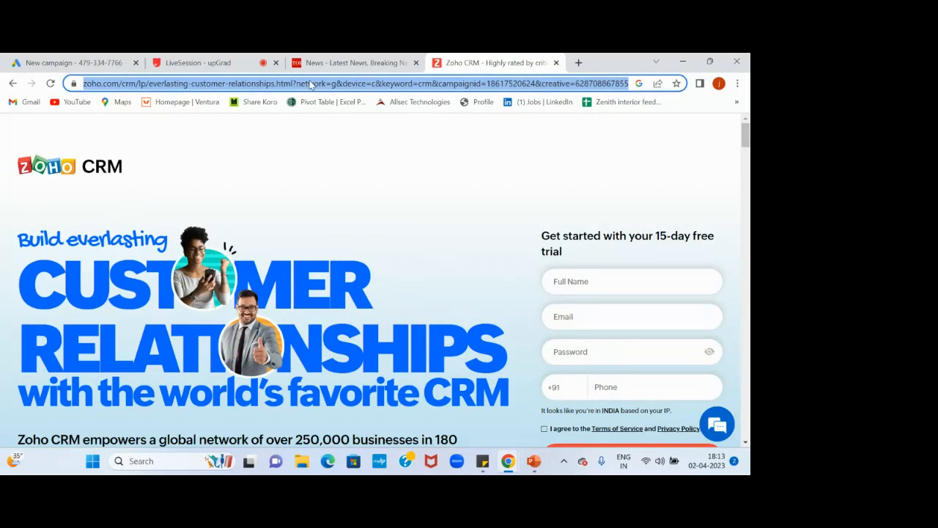
Return to the new Google Ads campaign and select Display as the campaign type.
click(73, 63)
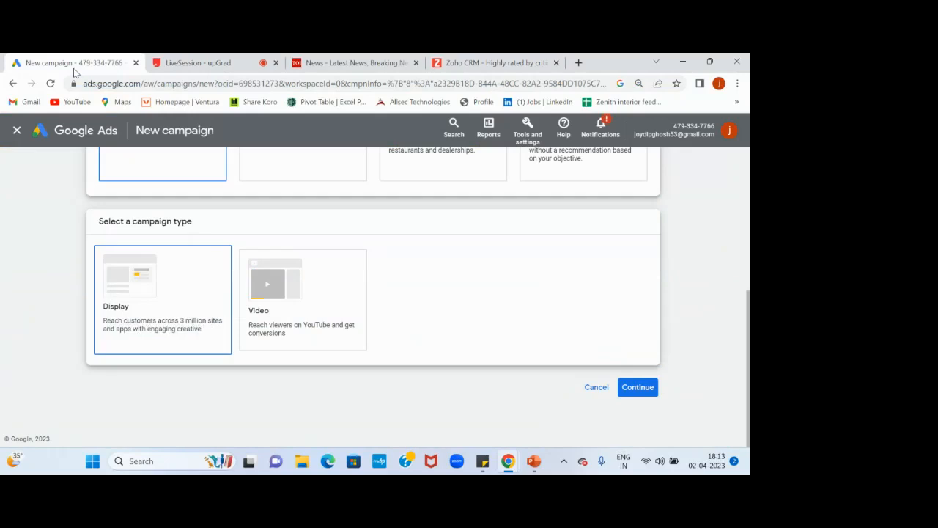
click(126, 330)
click(159, 310)
scroll(187, 265, up, 1)
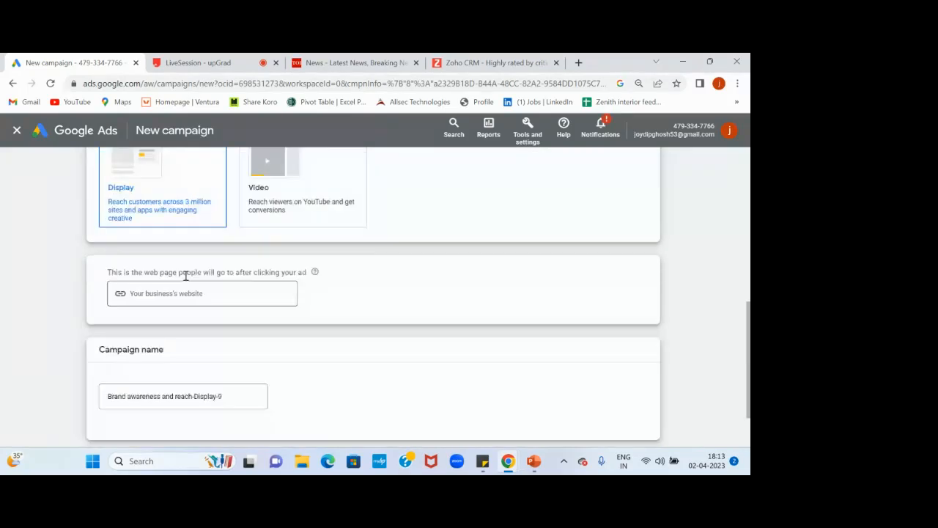
Paste the copied Zoho CRM landing page URL as the web page people go to after clicking the ad.
click(205, 286)
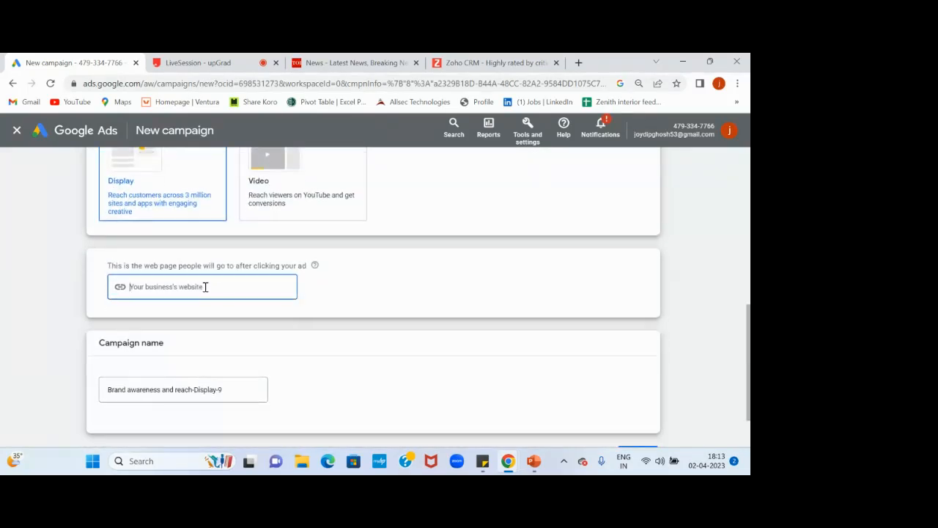
key(ctrl+v)
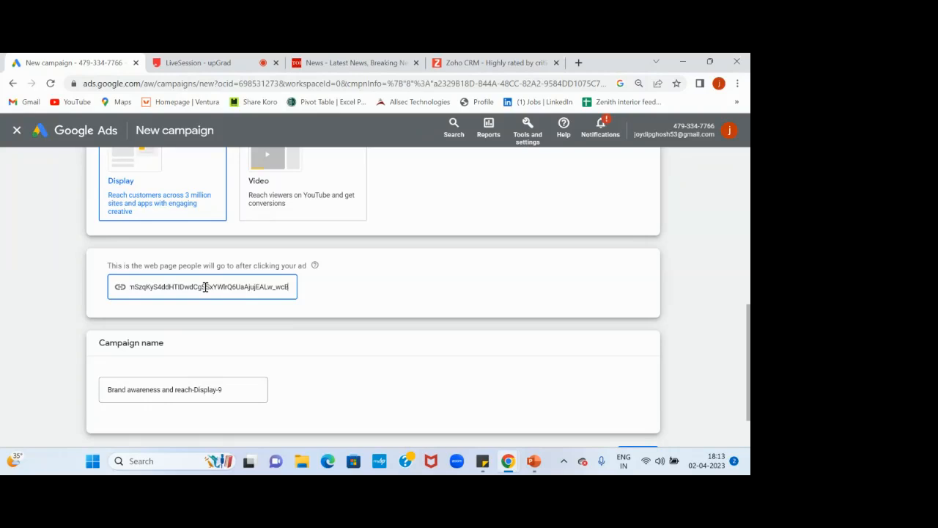
click(52, 310)
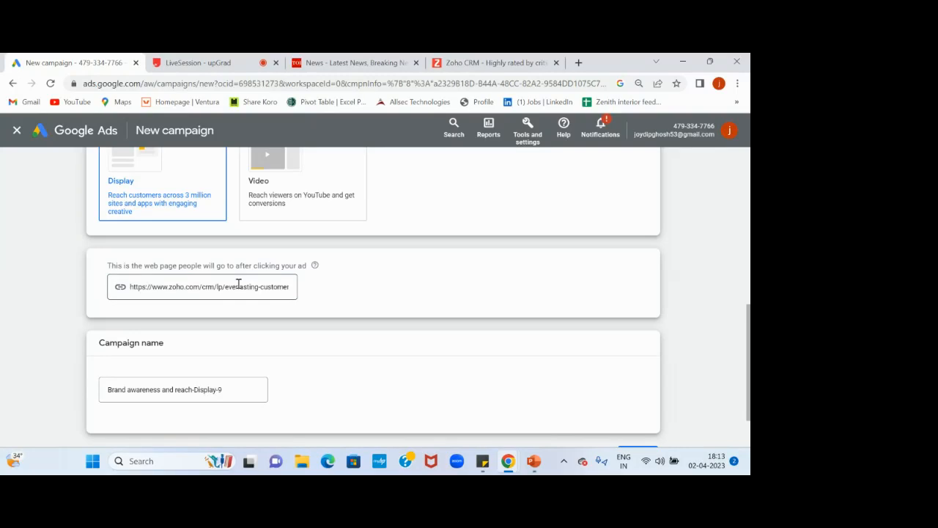
Open The Pant Project's ad from the Times of India homepage to view its landing page.
click(357, 62)
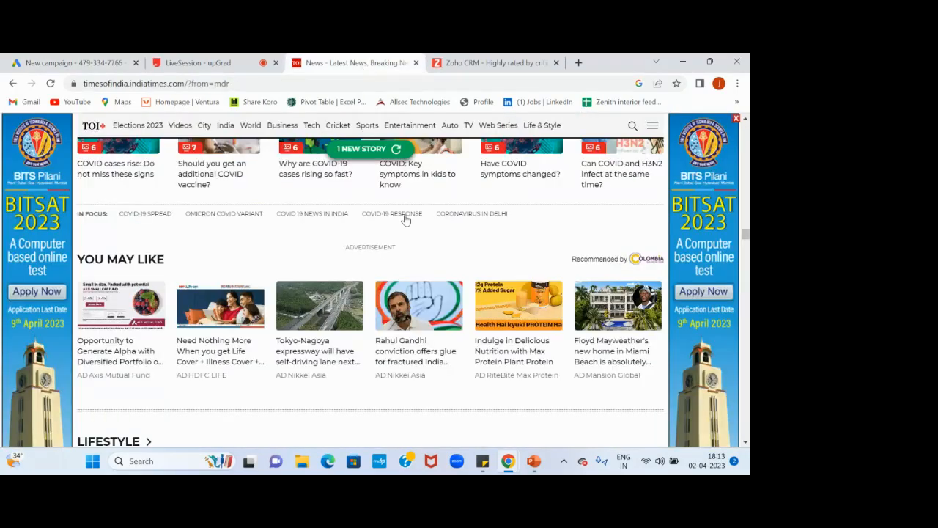
scroll(405, 220, up, 20)
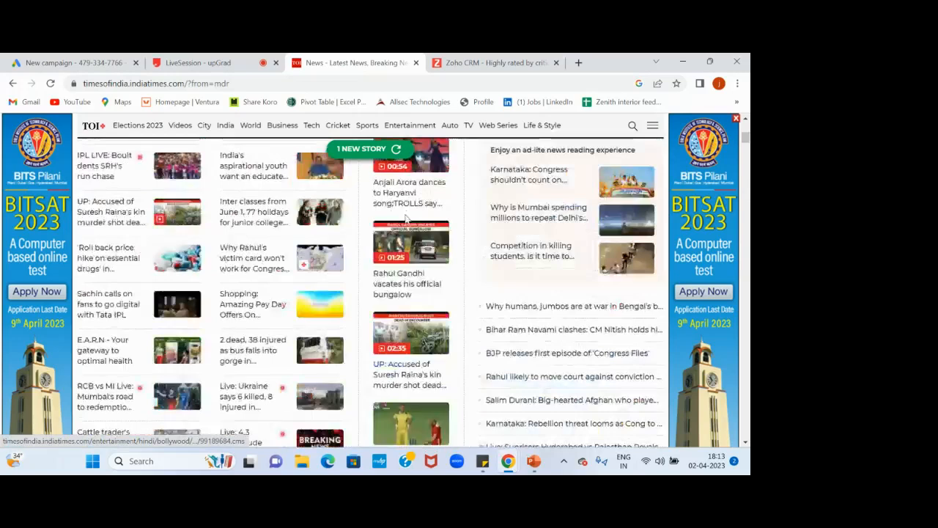
scroll(405, 220, down, 2)
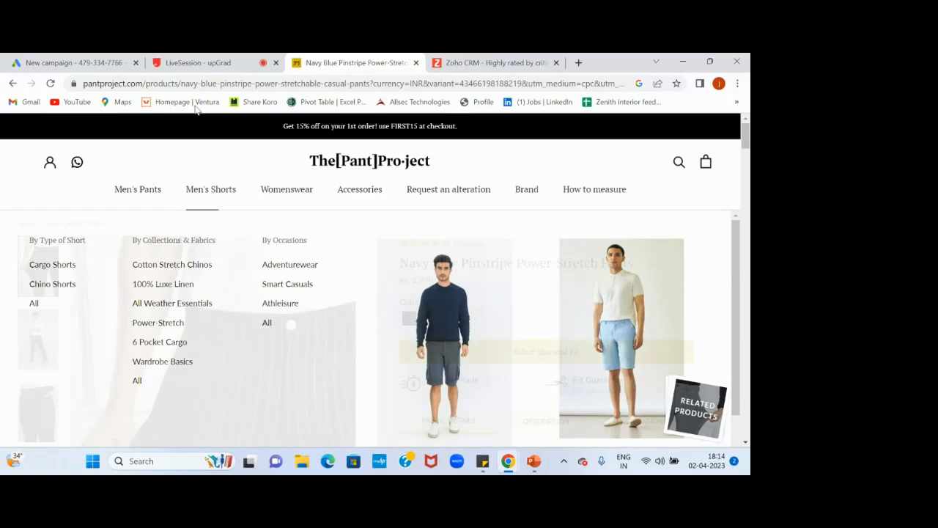
Check the campaign's website entry in Google Ads, and open the list of raised hands in the upGrad live session.
click(61, 69)
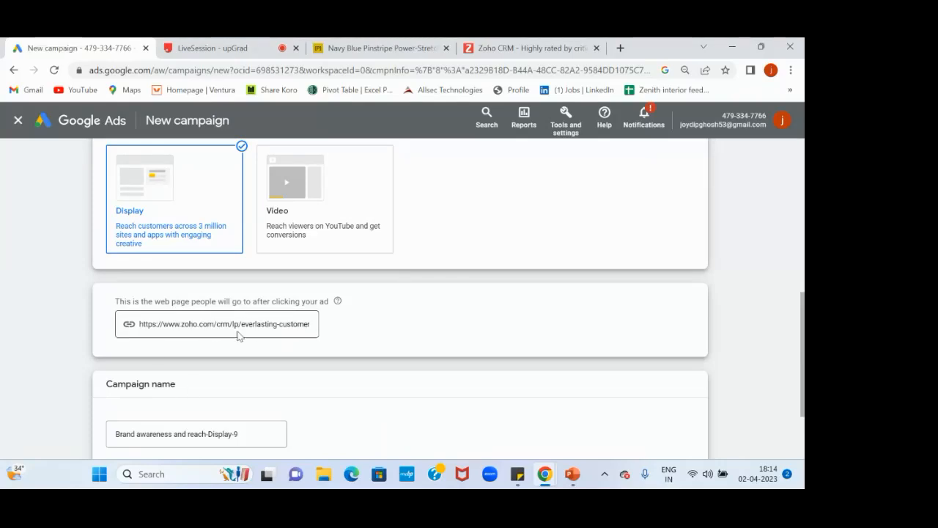
click(198, 42)
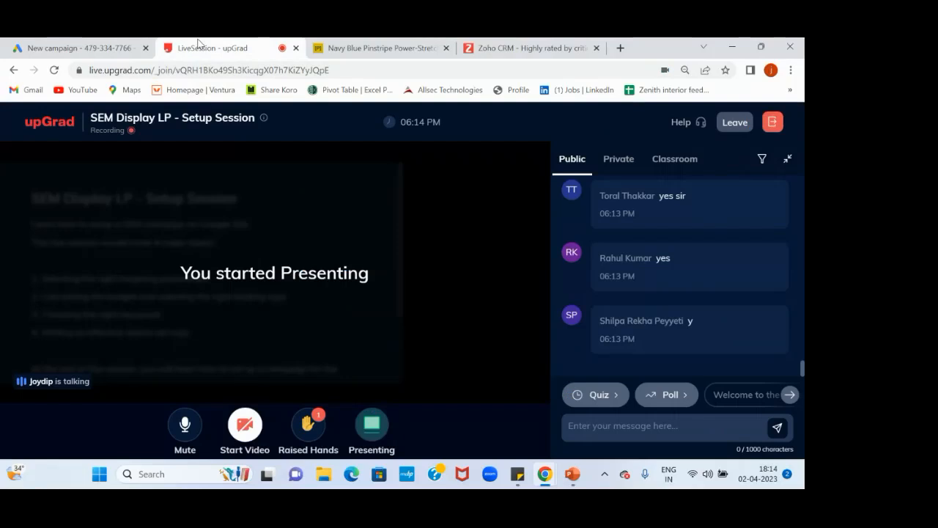
click(110, 53)
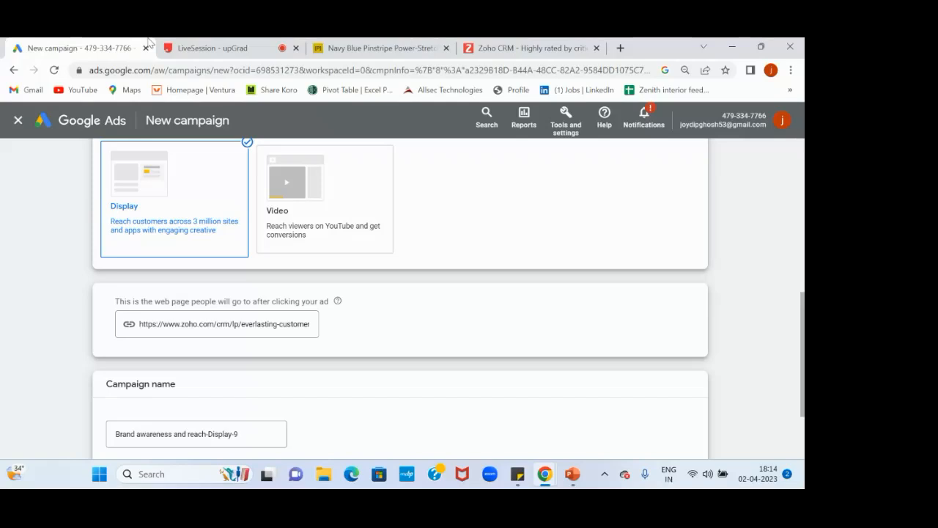
click(212, 48)
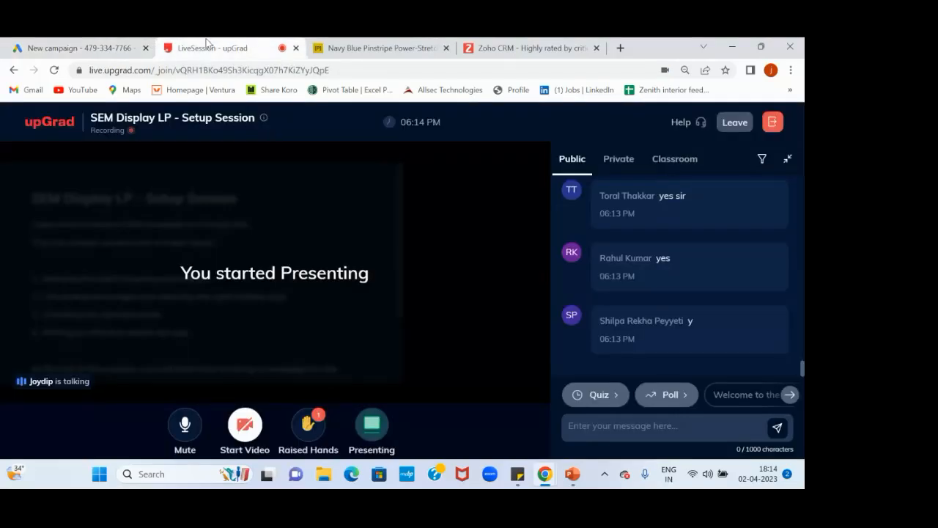
click(308, 424)
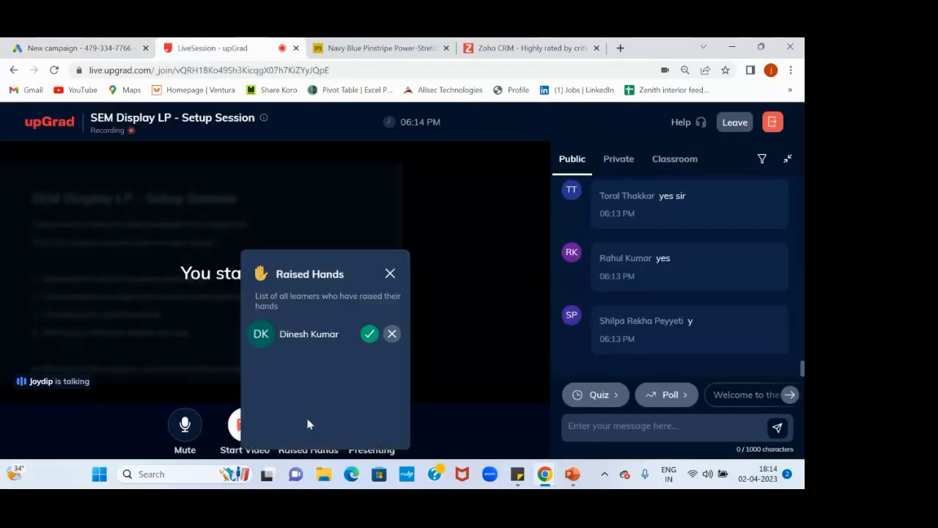
Grant microphone access to the learner with the raised hand, and review the campaign type and web page entry in Google Ads.
click(369, 335)
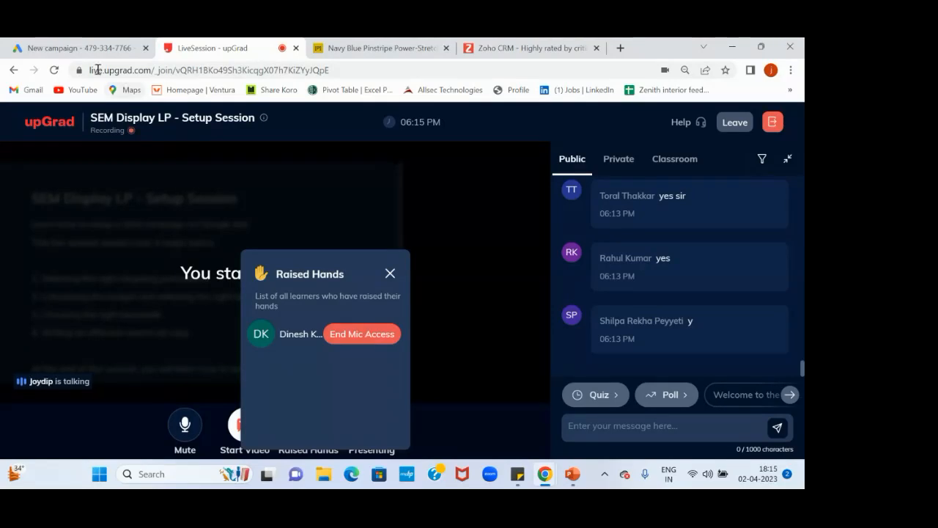
click(81, 48)
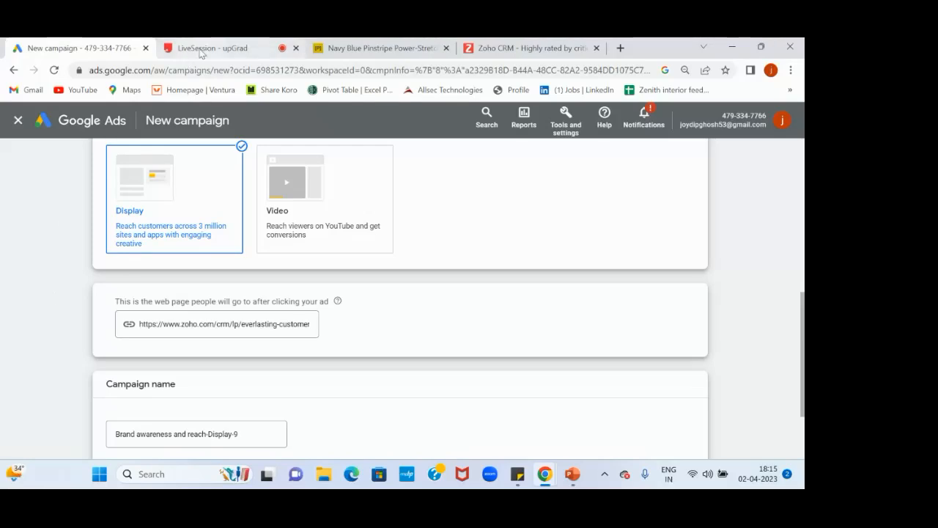
scroll(46, 255, up, 4)
scroll(46, 255, down, 5)
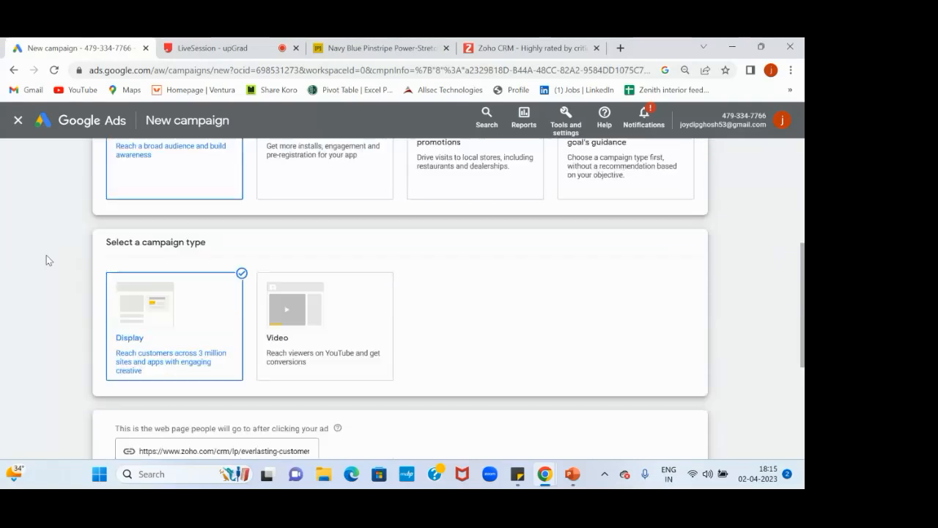
End the learner's microphone access in the upGrad live session and close the list of raised hands.
click(236, 49)
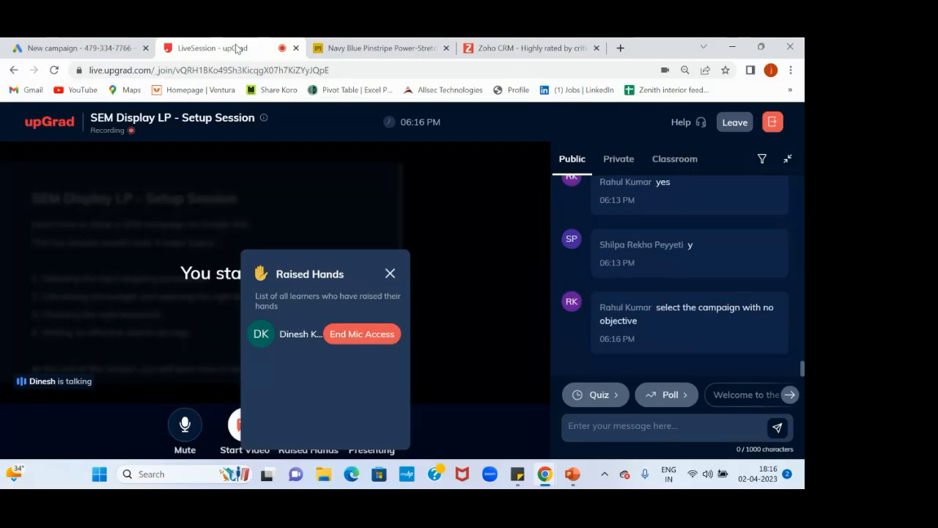
click(366, 339)
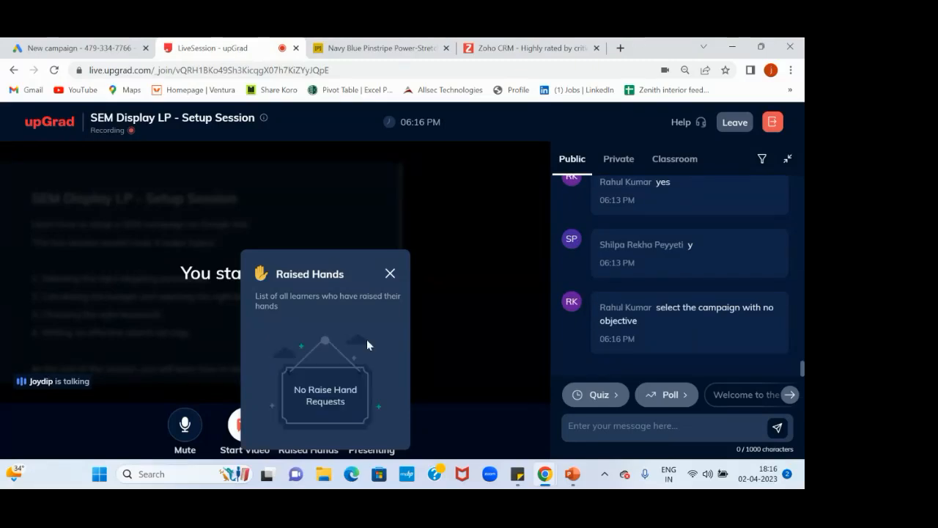
click(391, 273)
Return to the new campaign in Google Ads and replace the default campaign name with BA_Zoho.
click(73, 48)
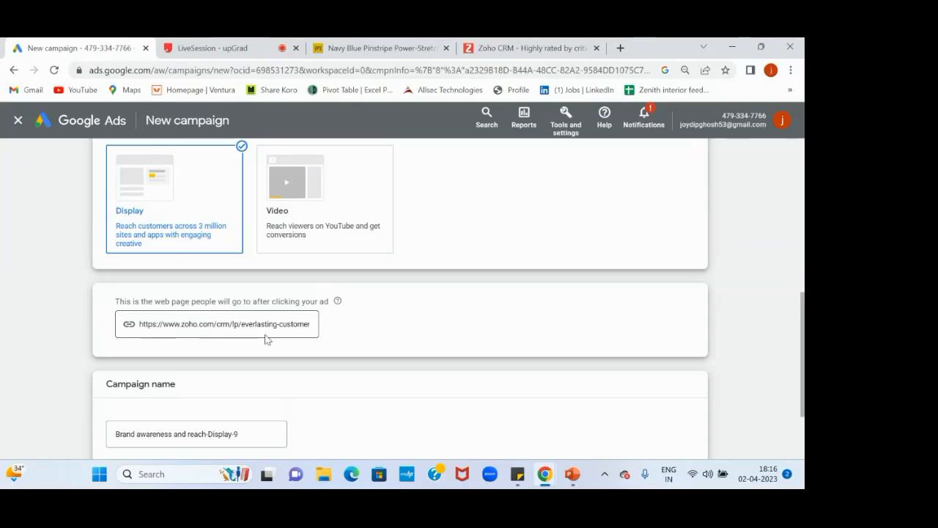
scroll(267, 340, down, 1)
scroll(268, 340, down, 1)
click(256, 329)
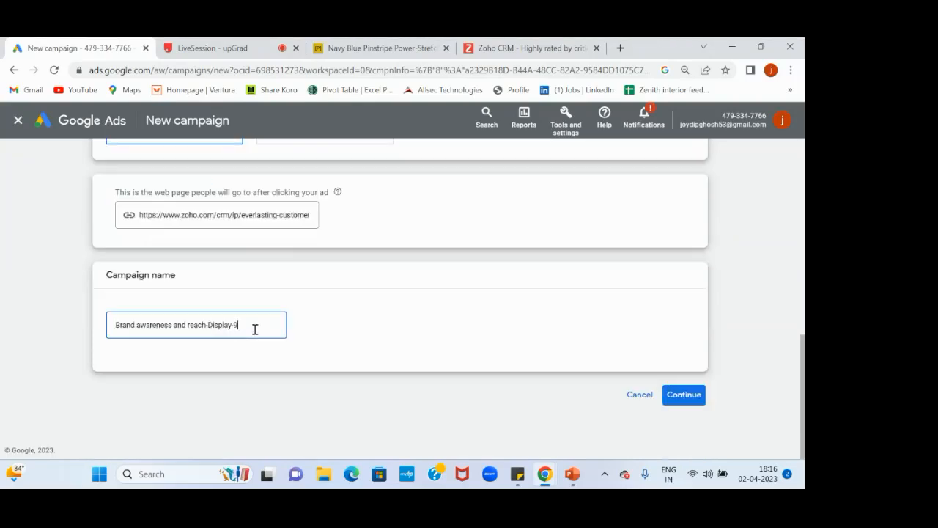
key(BackSpace)
key(BackSpace)
key(BackSpace)
key(BackSpace)
key(BackSpace)
key(BackSpace)
key(BackSpace)
key(BackSpace)
key(BackSpace)
key(BackSpace)
key(BackSpace)
key(BackSpace)
key(BackSpace)
key(BackSpace)
key(BackSpace)
key(BackSpace)
key(BackSpace)
key(BackSpace)
key(BackSpace)
key(BackSpace)
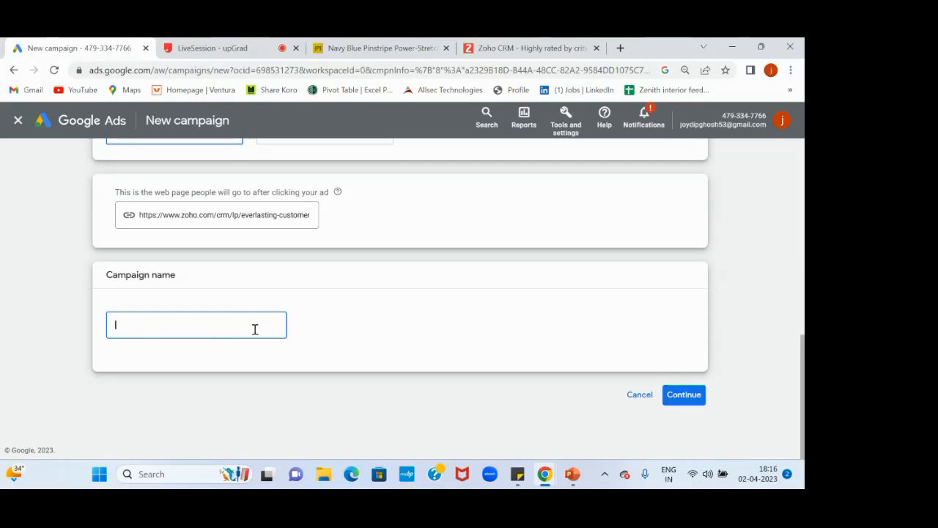
text(BA_Zoho)
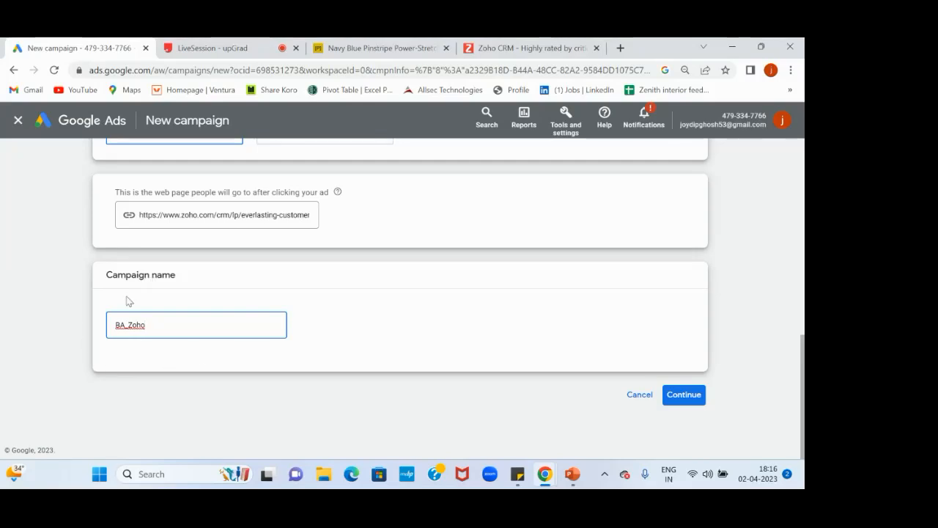
Continue by starting a new campaign instead of finishing a saved draft, and set its target location to India.
click(675, 396)
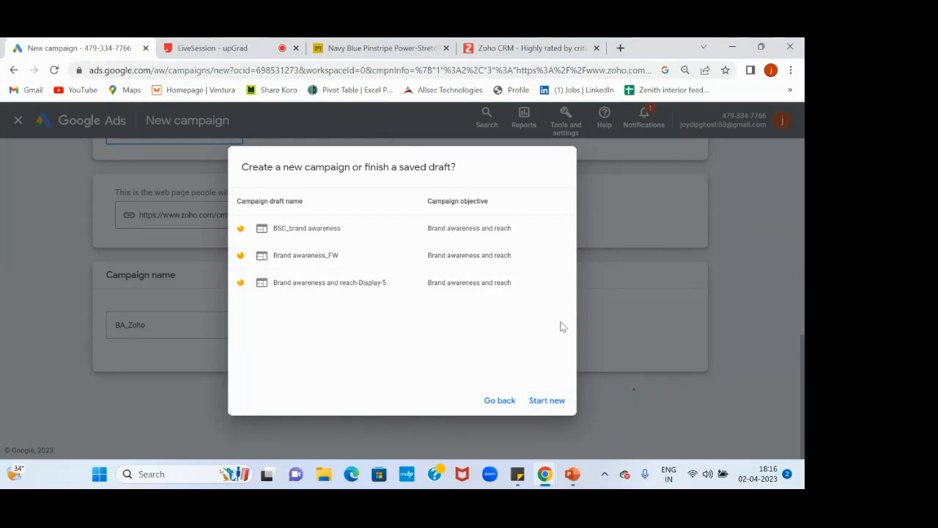
click(546, 400)
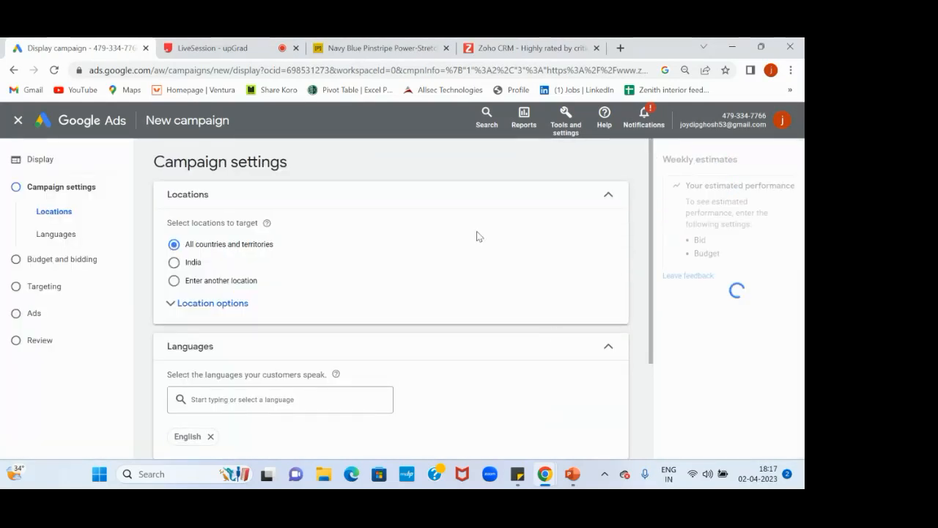
scroll(477, 236, down, 1)
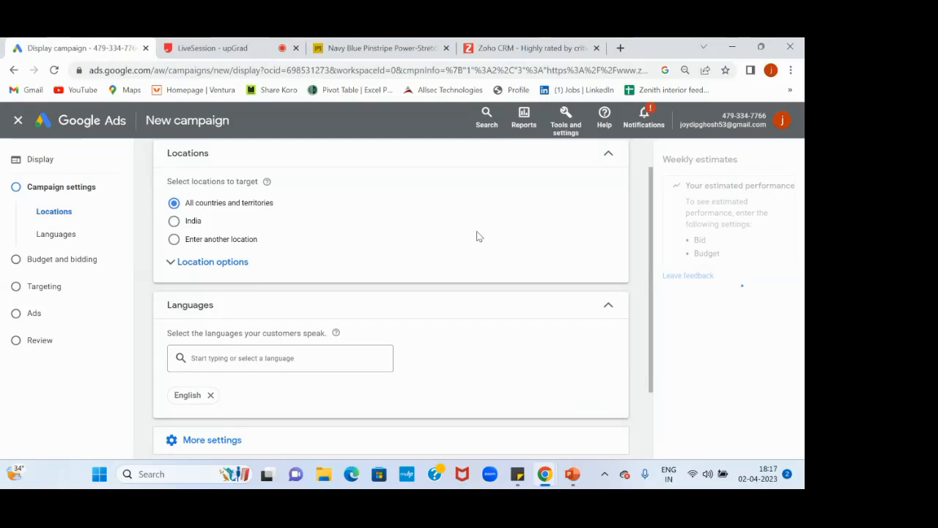
click(174, 222)
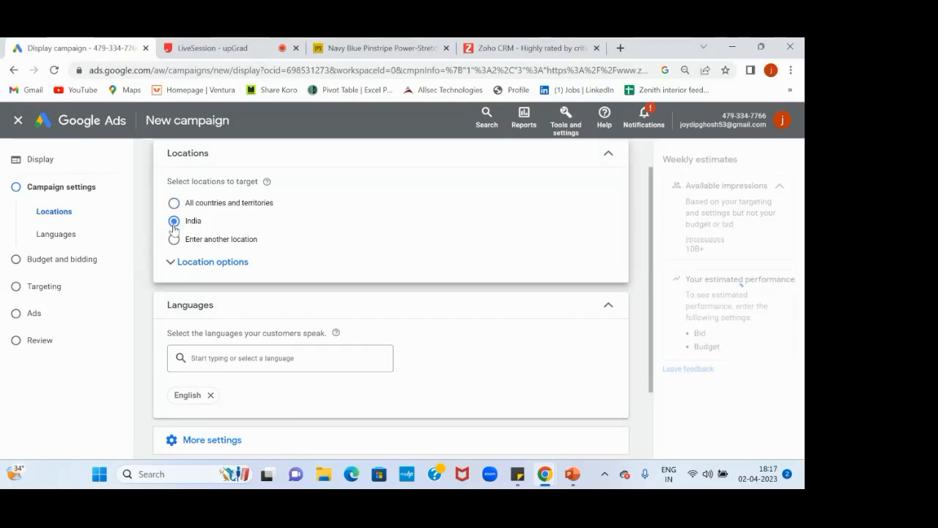
Check the live session chat, and add Hindi to the campaign's languages in Google Ads.
scroll(411, 240, down, 2)
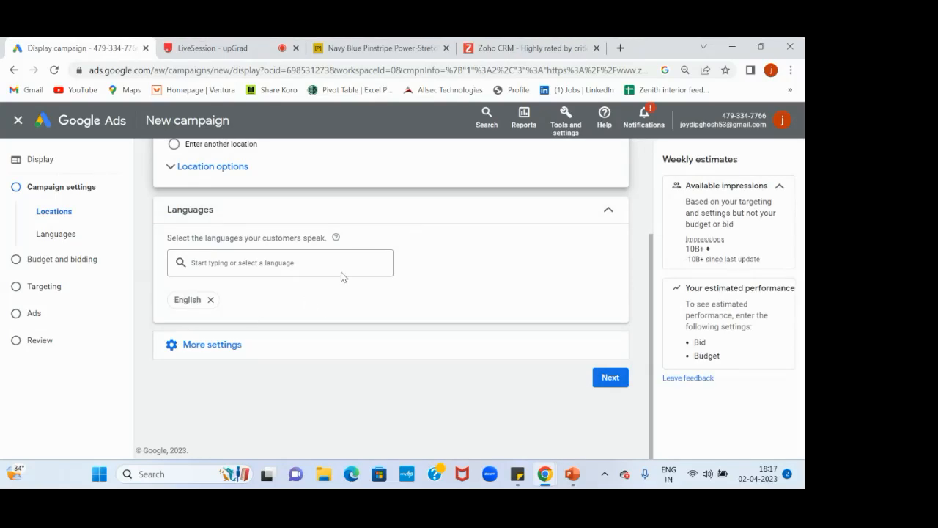
click(222, 44)
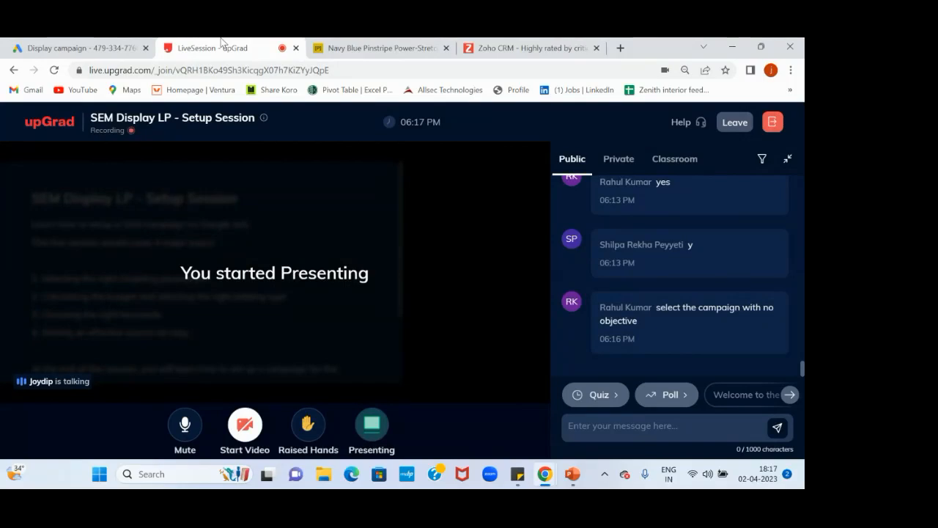
click(80, 48)
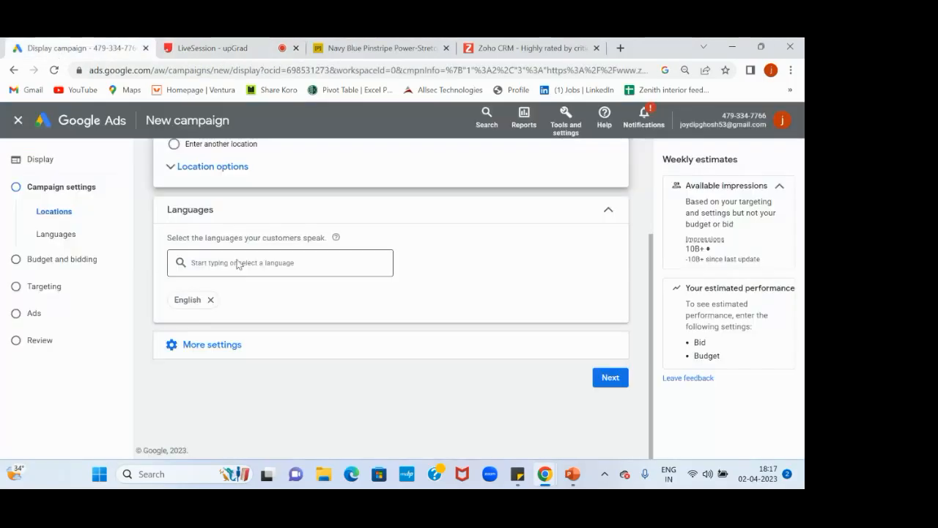
click(242, 266)
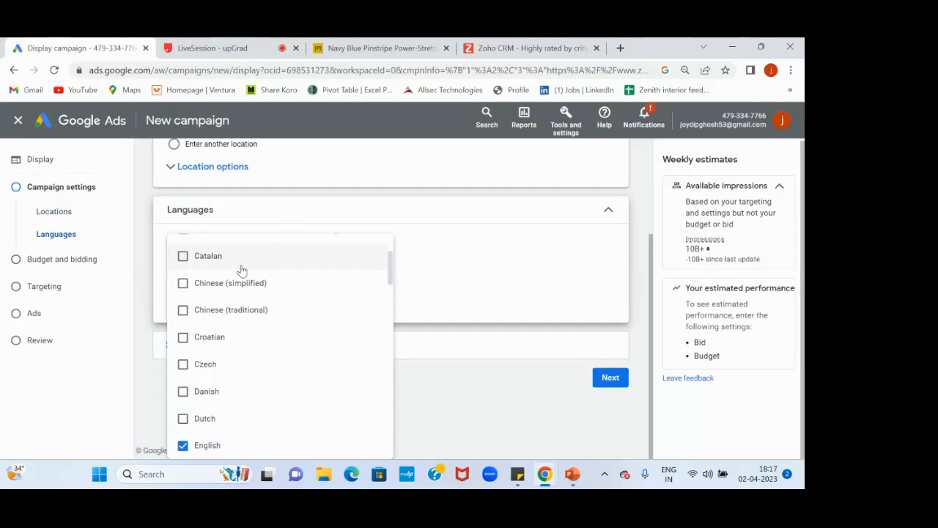
text(hindi)
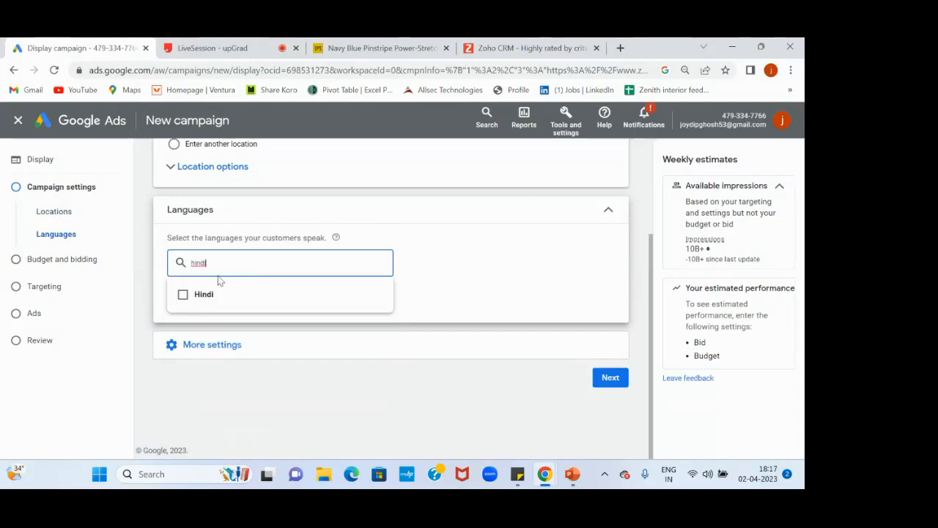
click(183, 297)
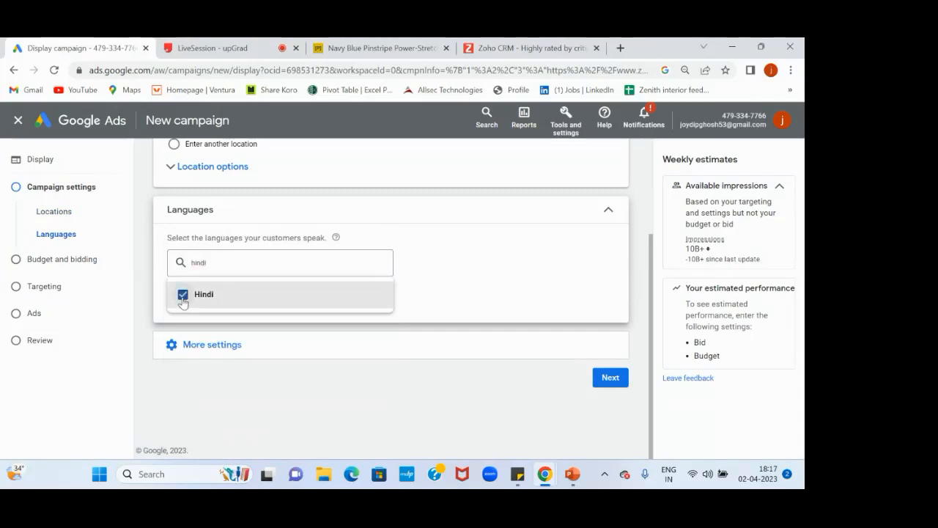
click(139, 320)
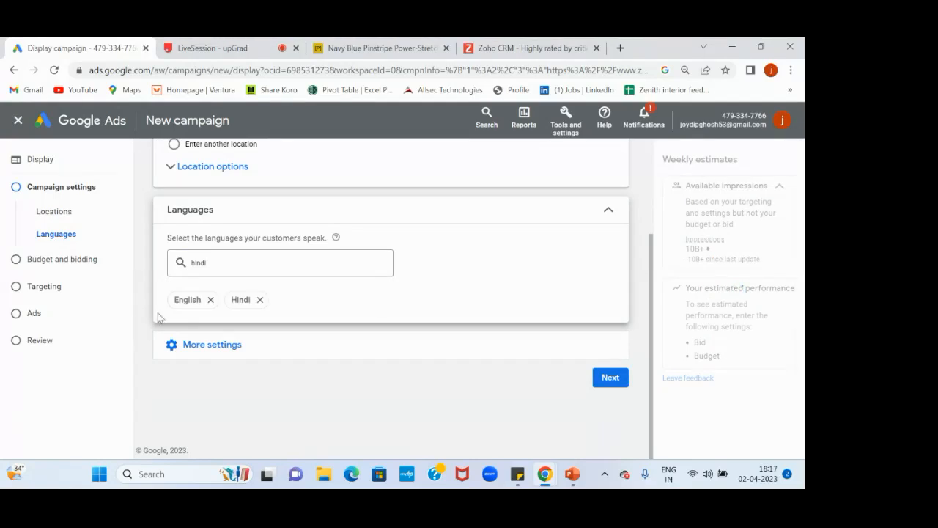
Remove English from the campaign's languages, clear the language search, and select All languages.
click(210, 300)
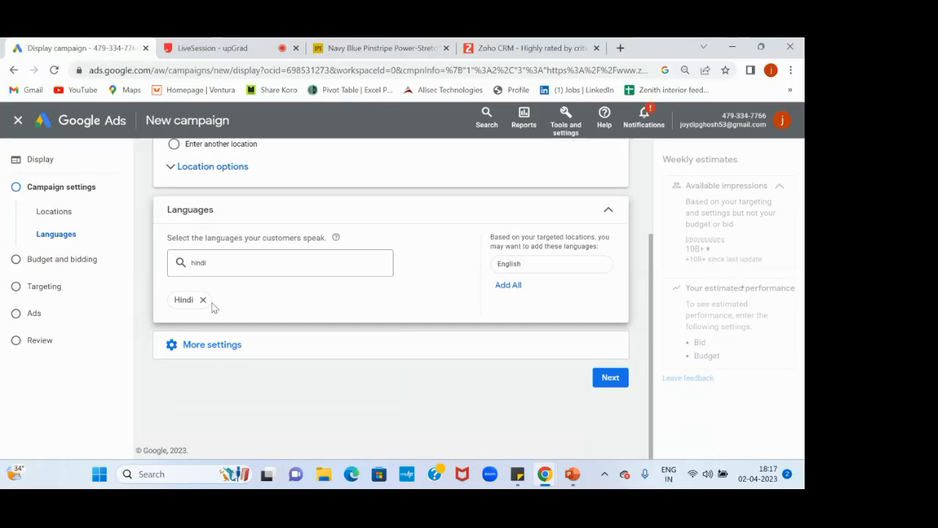
click(219, 264)
key(BackSpace)
key(BackSpace)
key(BackSpace)
key(BackSpace)
key(BackSpace)
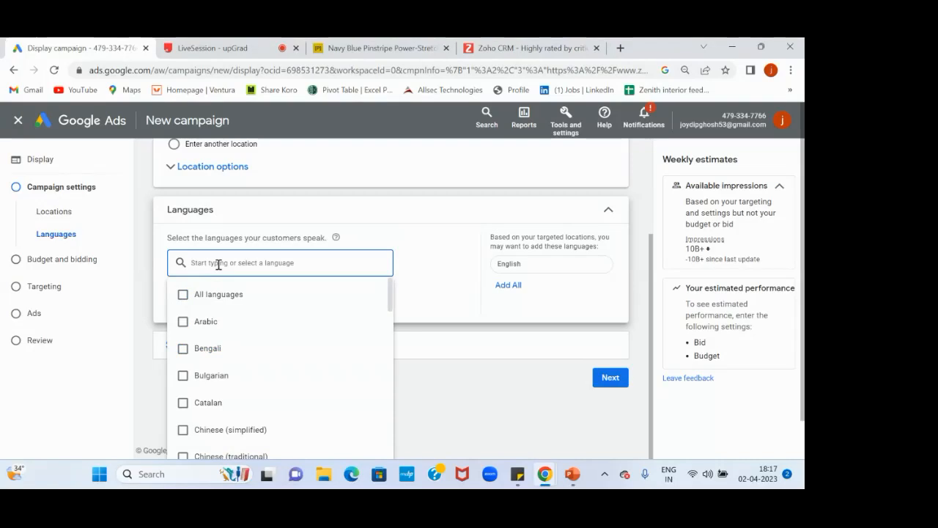
click(182, 295)
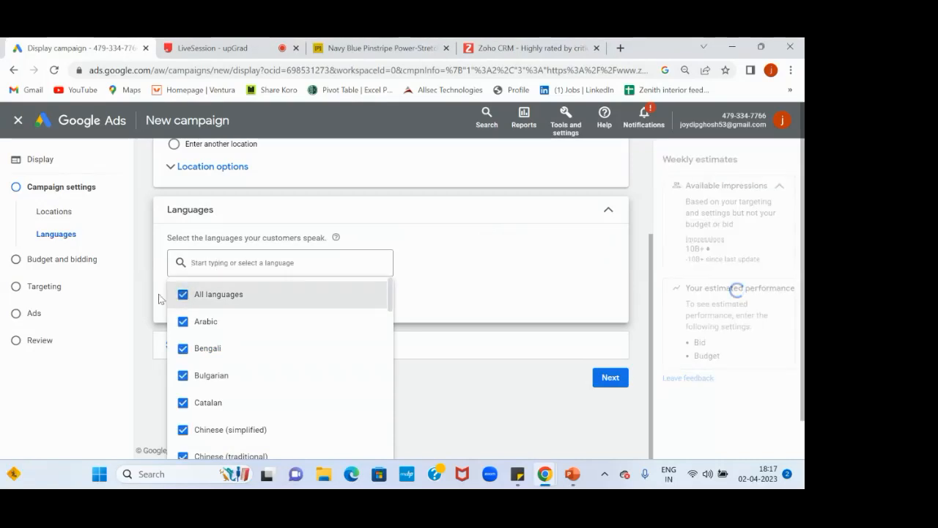
click(159, 298)
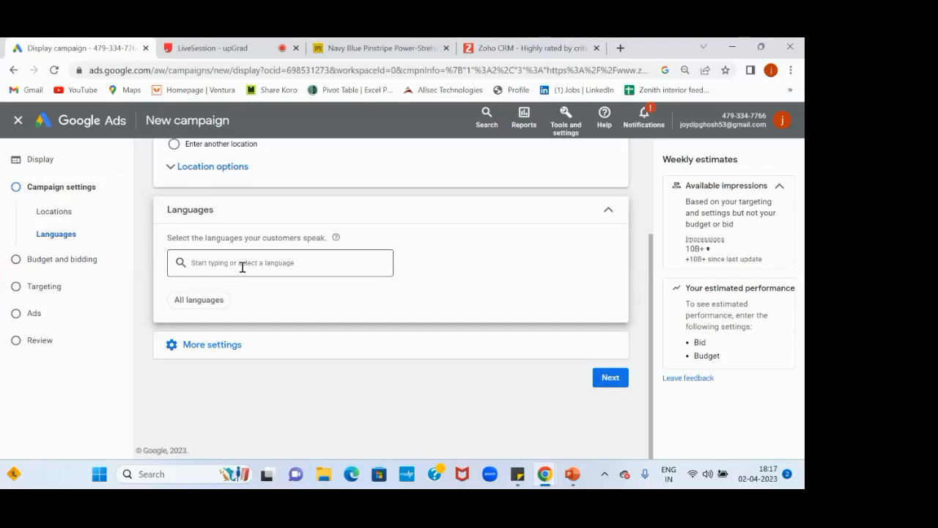
Open the campaign's Ad rotation options from the additional settings, and check the learners' replies in the live session chat.
click(206, 355)
scroll(206, 355, down, 2)
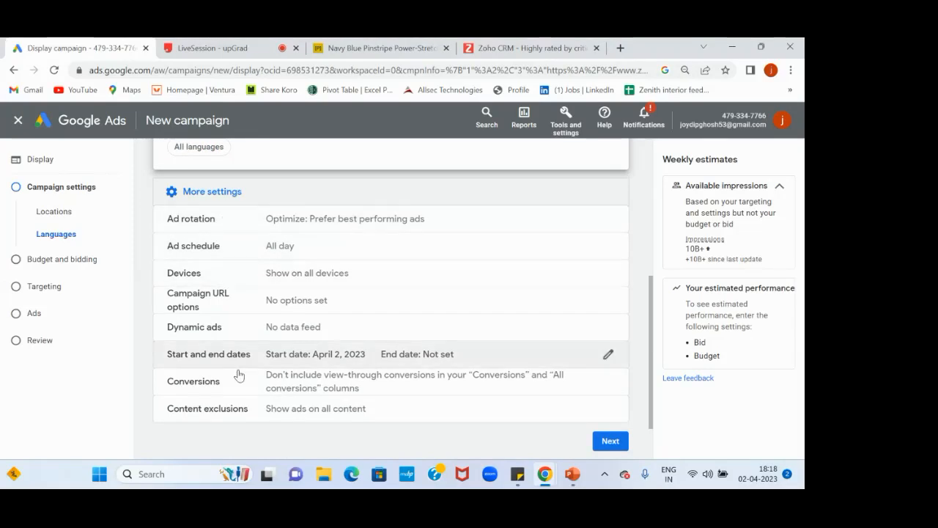
click(296, 220)
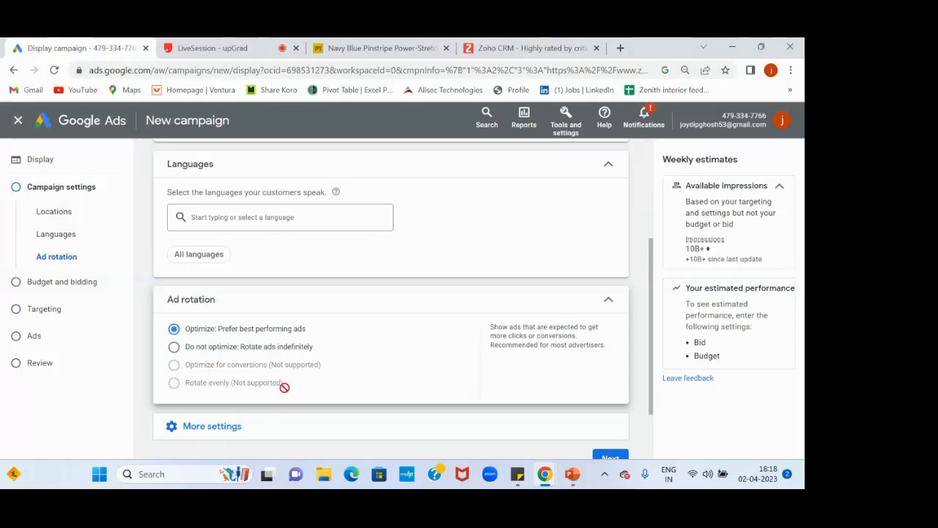
click(213, 48)
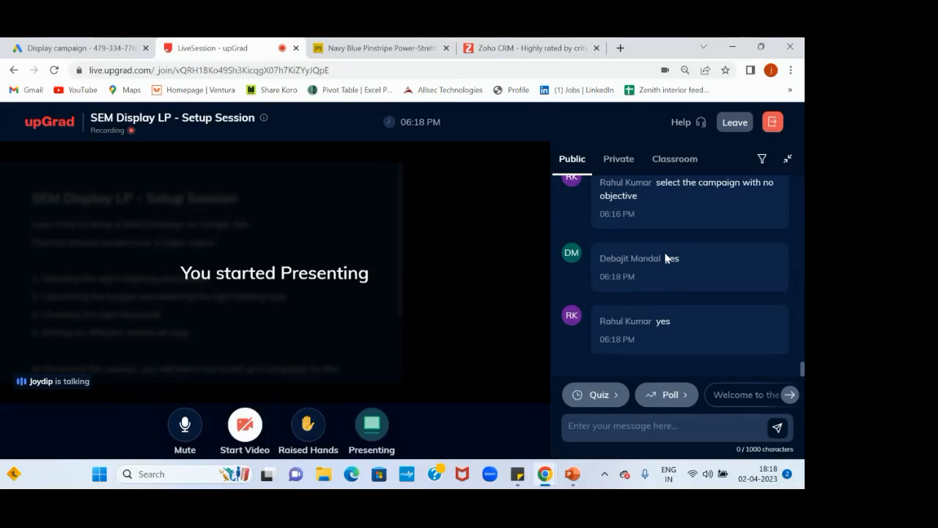
click(81, 53)
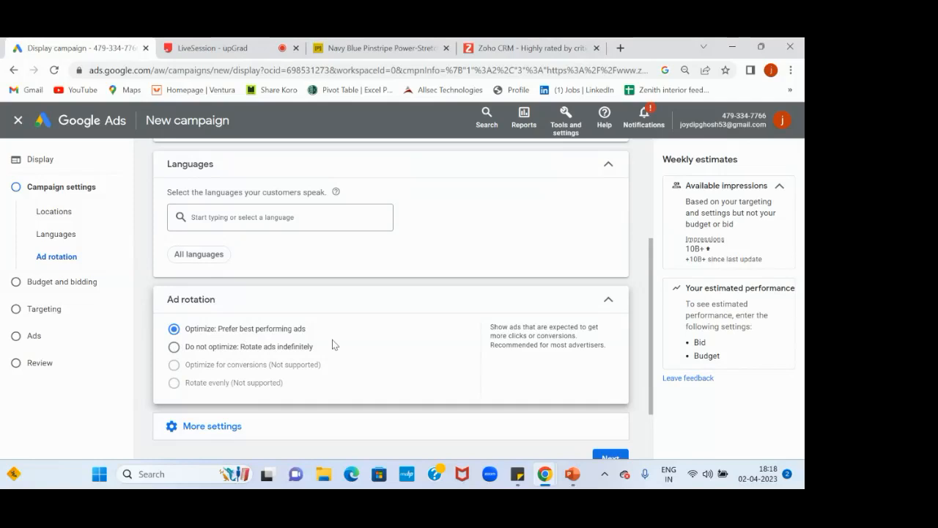
Open the campaign's Ad schedule and view the available day options, keeping All days.
scroll(331, 345, down, 2)
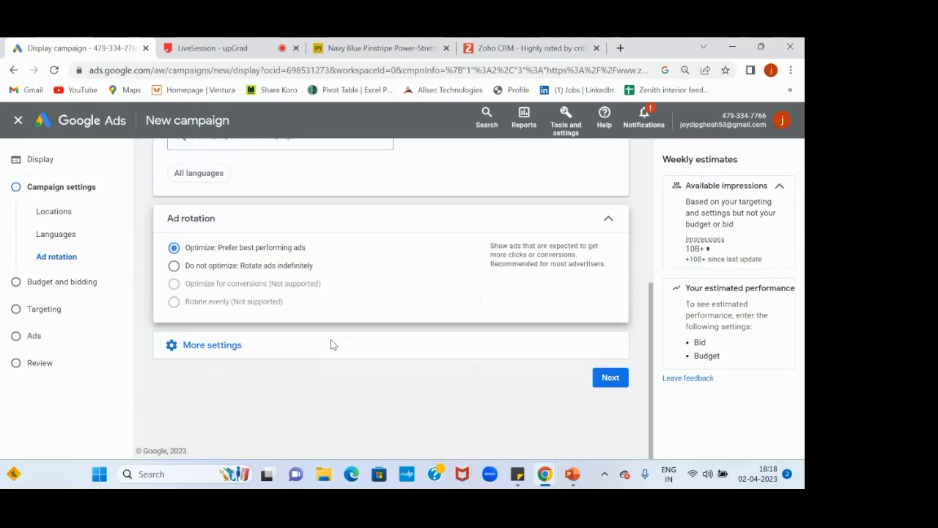
click(222, 350)
scroll(385, 296, down, 3)
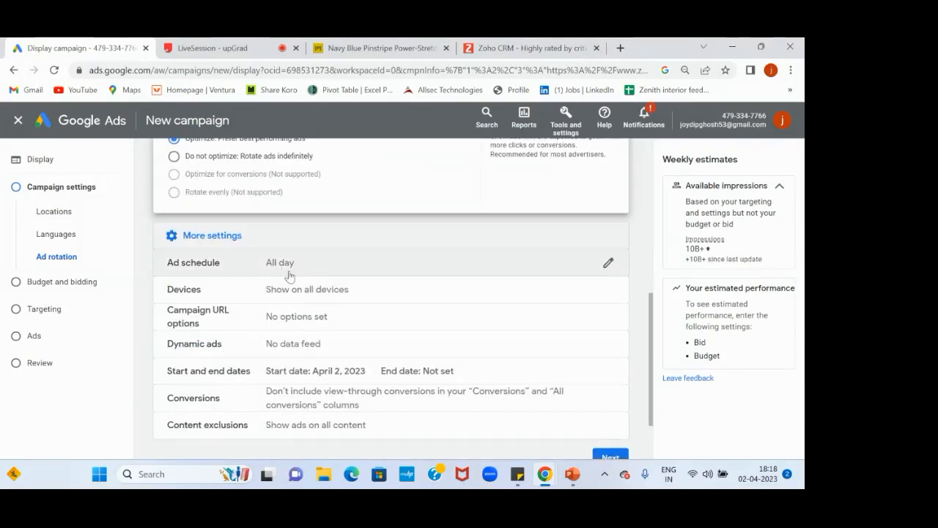
click(268, 264)
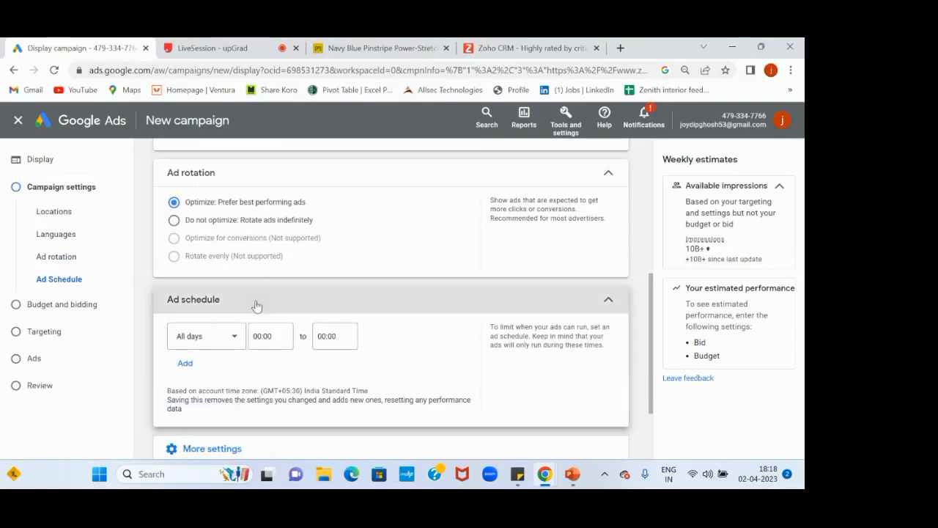
click(233, 337)
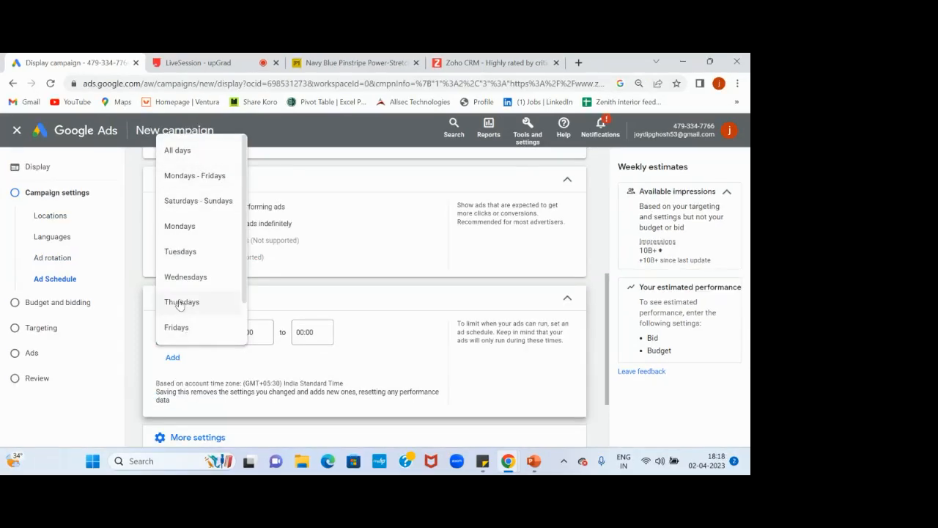
click(136, 300)
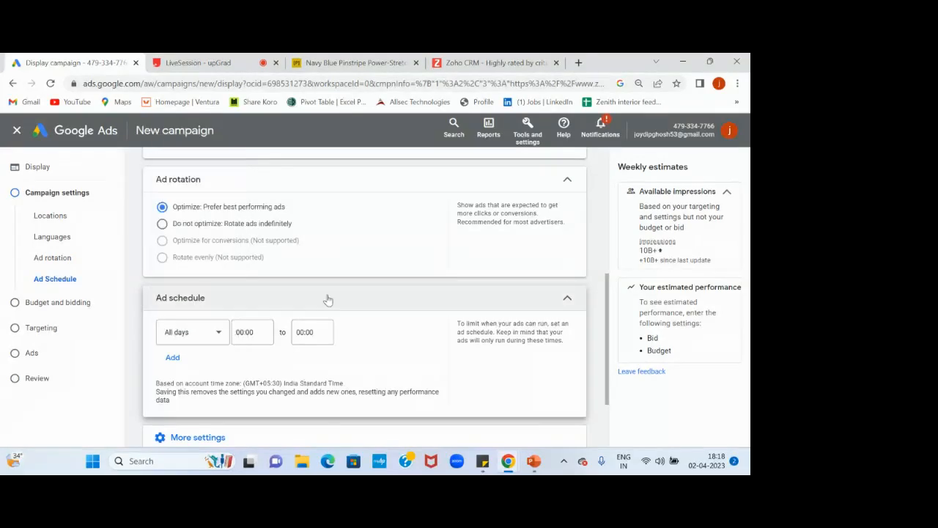
Expand the campaign's additional settings below Ad schedule and open the Devices options.
scroll(327, 300, down, 1)
scroll(329, 298, down, 1)
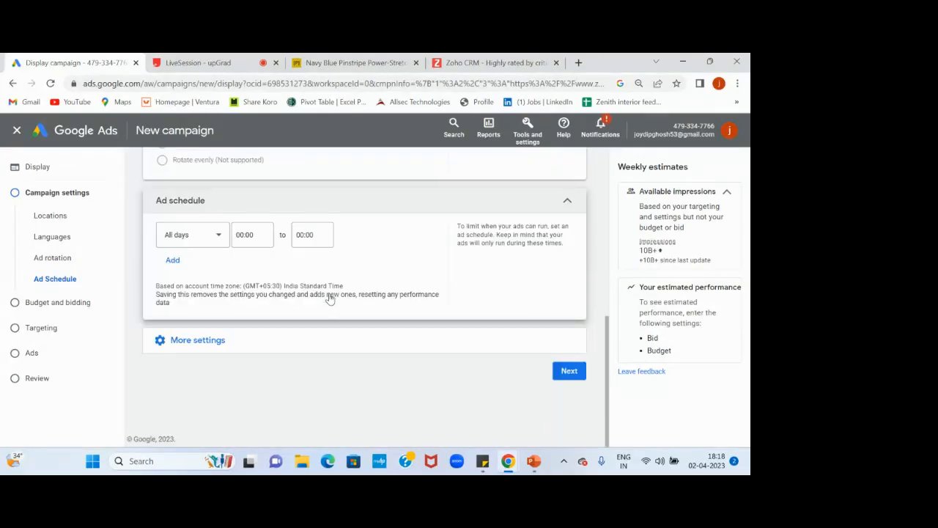
click(205, 350)
scroll(205, 354, down, 3)
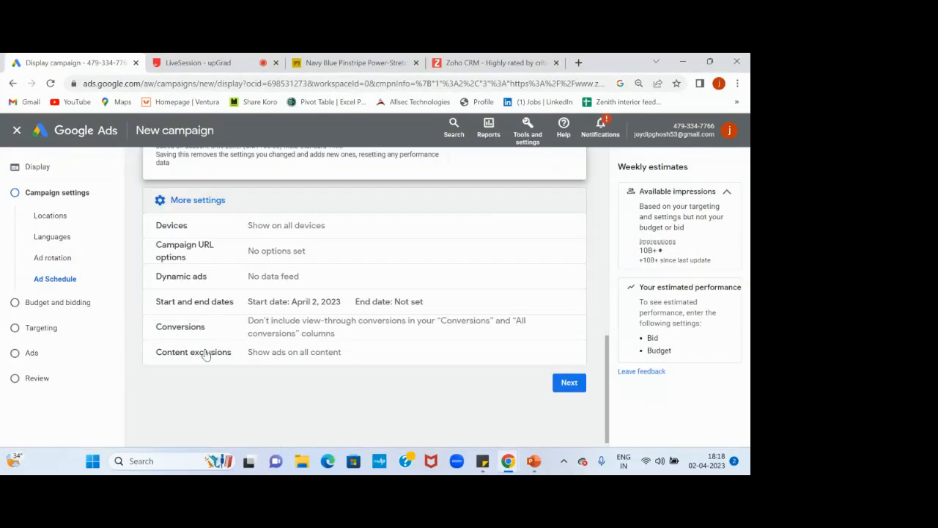
click(288, 222)
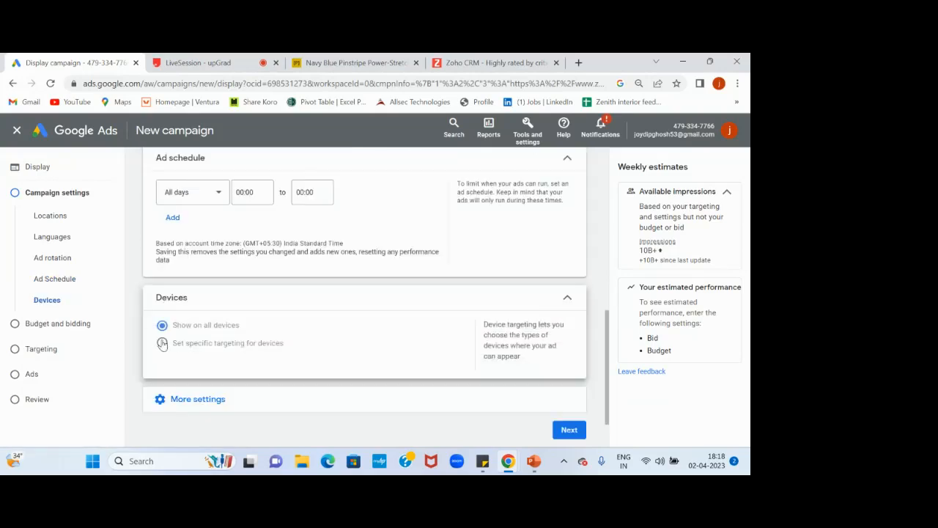
Switch to specific device targeting, review its device, operating system, model and network options, and restore Show on all devices.
click(161, 344)
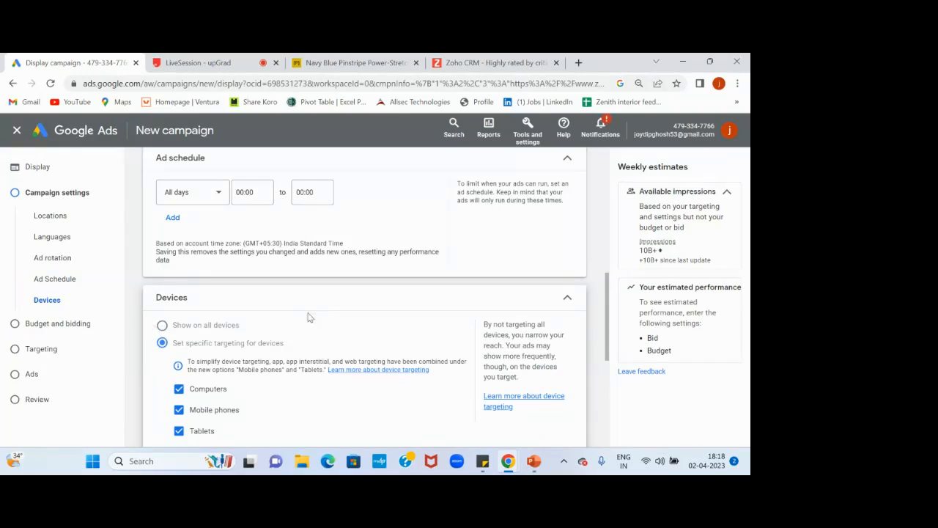
scroll(308, 316, down, 2)
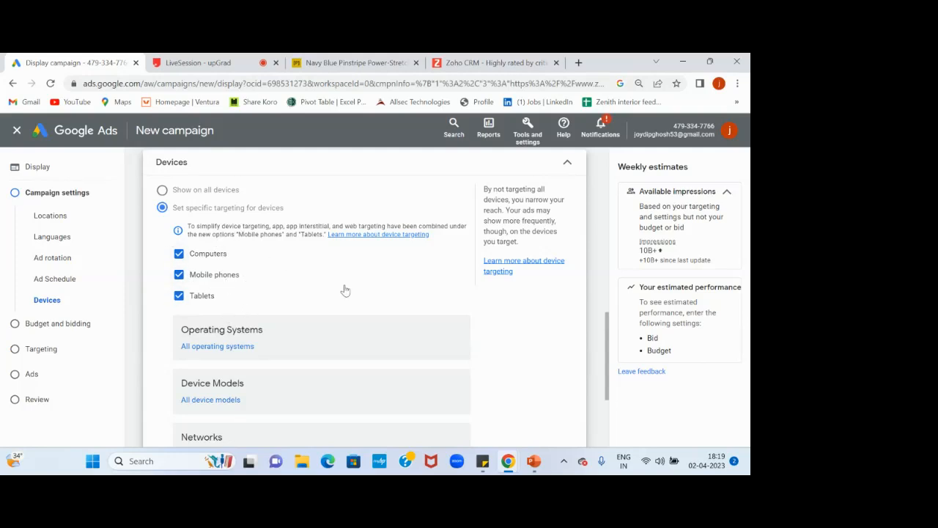
scroll(345, 291, down, 2)
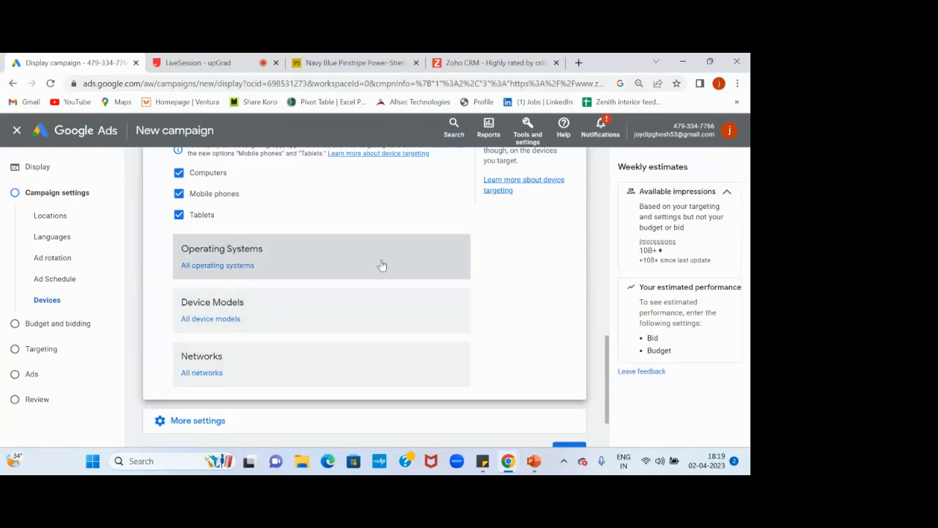
scroll(249, 237, up, 3)
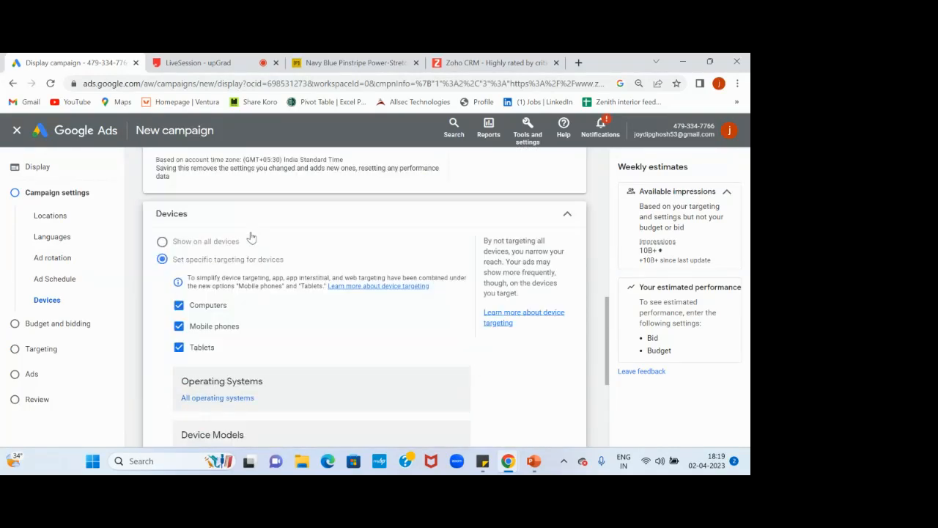
click(160, 247)
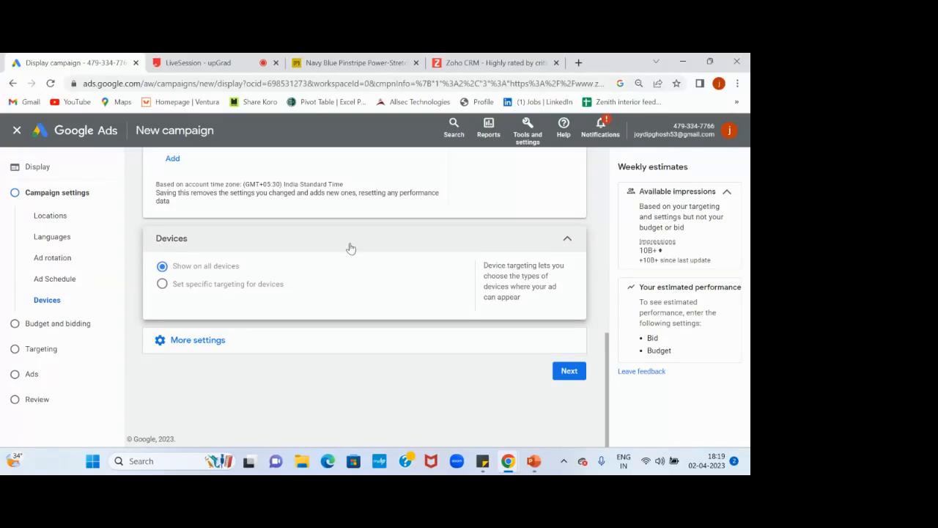
Open the campaign's Start and end dates from the additional settings.
click(193, 344)
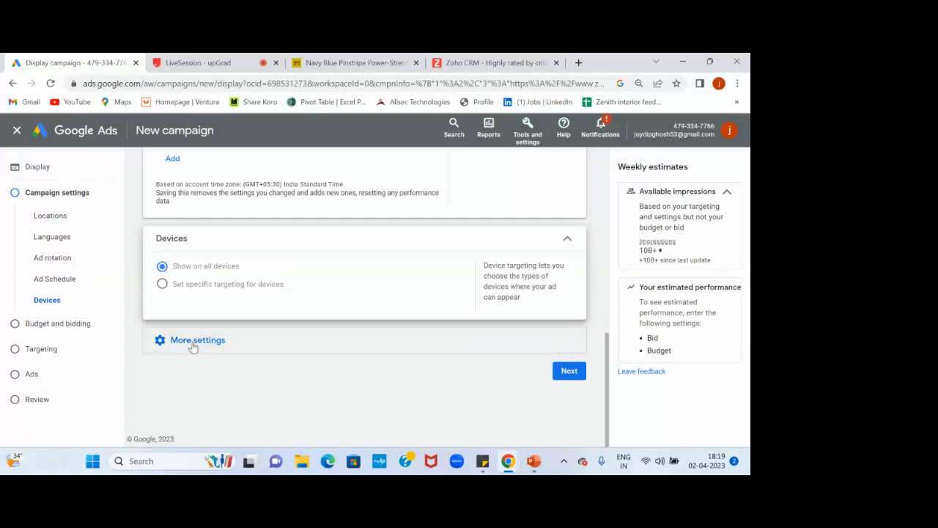
scroll(353, 308, down, 2)
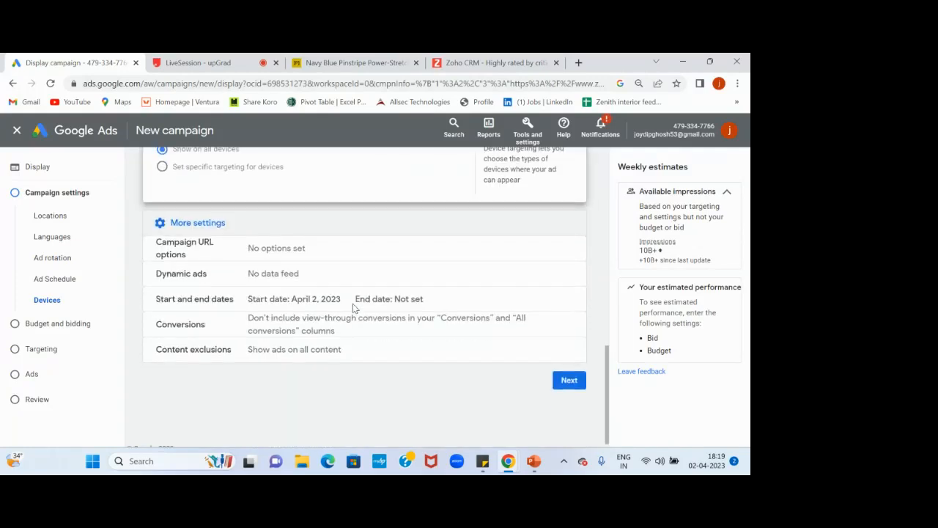
click(248, 302)
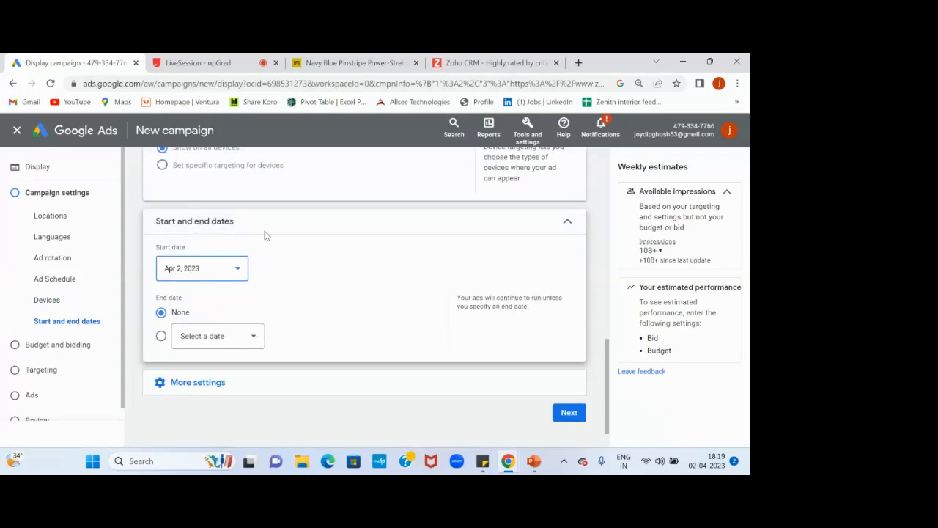
Review the remaining additional campaign settings and continue to Budget and bidding.
click(204, 388)
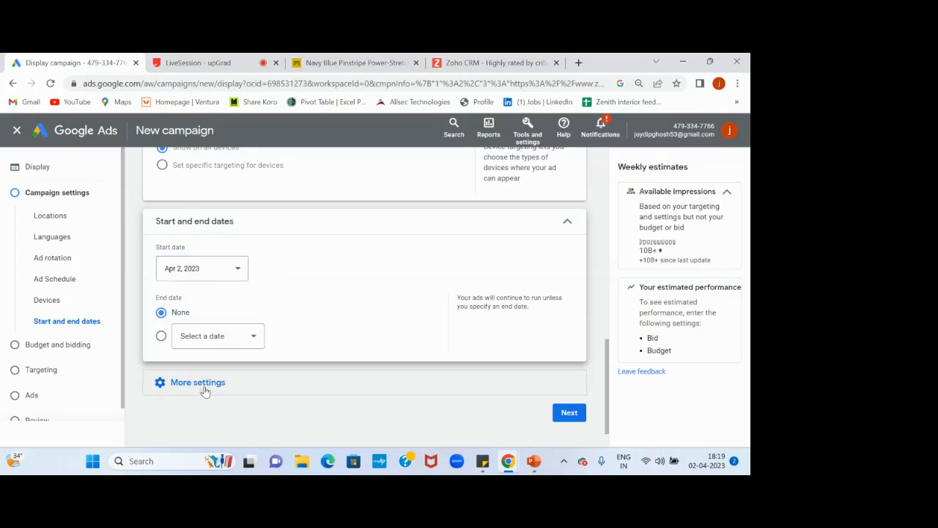
scroll(429, 330, down, 2)
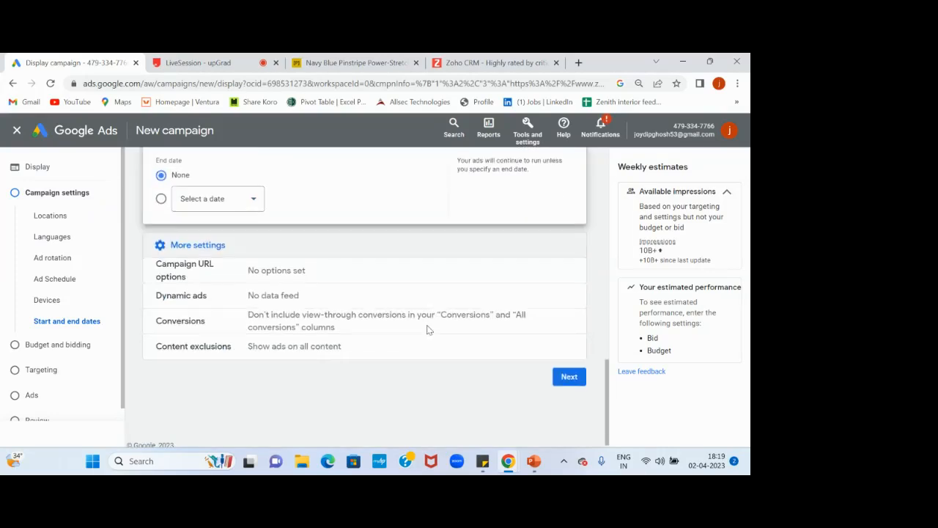
scroll(429, 330, up, 1)
scroll(429, 330, down, 1)
scroll(429, 330, up, 1)
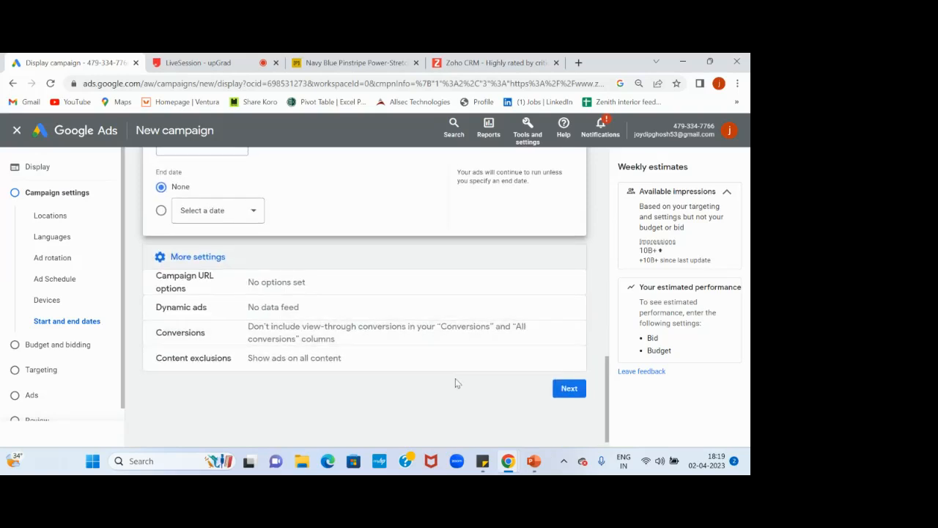
click(562, 389)
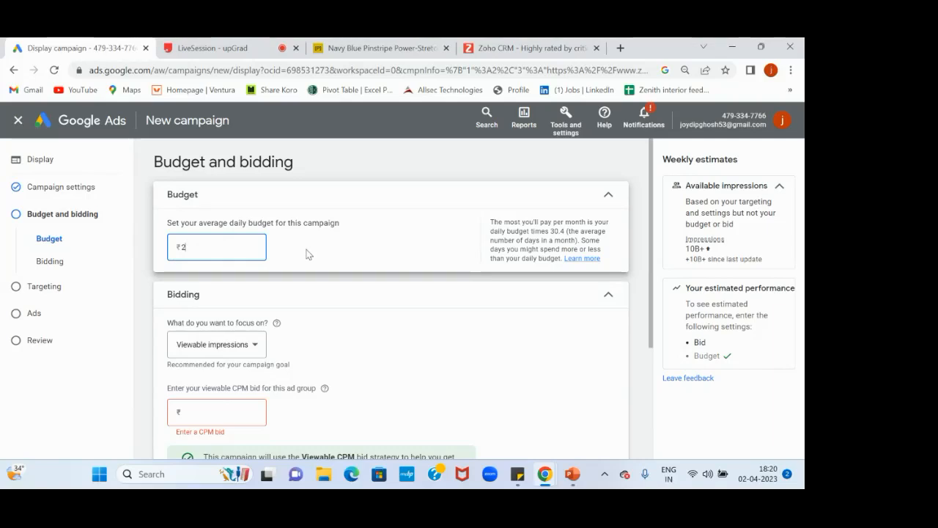
Check the live session chat, and set the campaign's average daily budget to ₹1 in Google Ads.
click(229, 52)
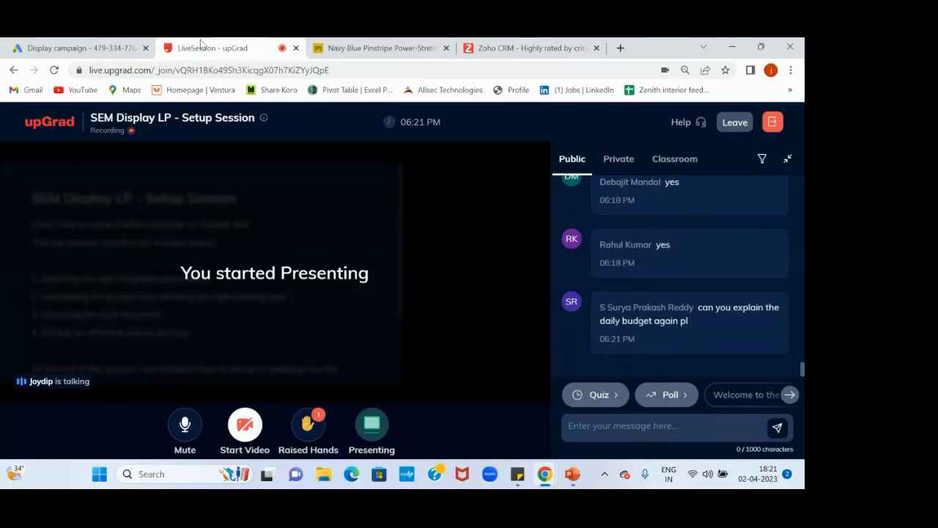
click(134, 48)
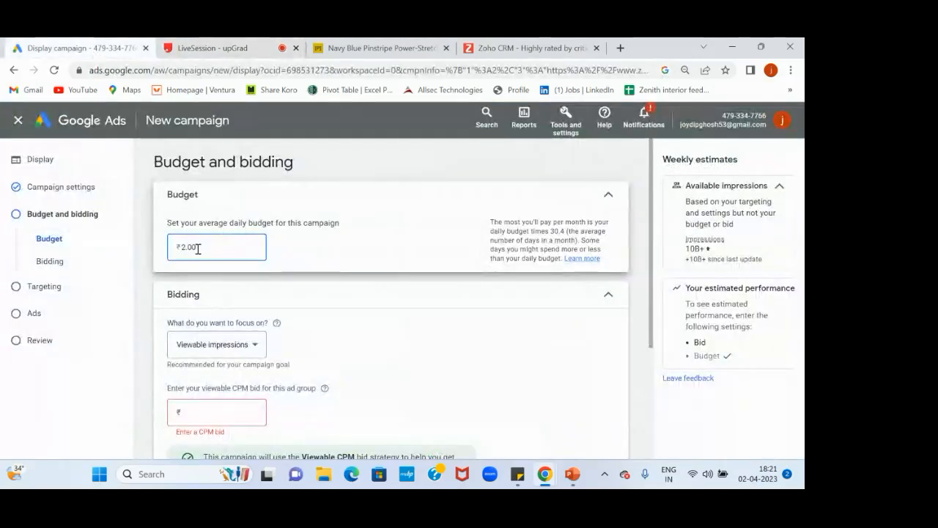
key(BackSpace)
key(BackSpace)
key(BackSpace)
key(BackSpace)
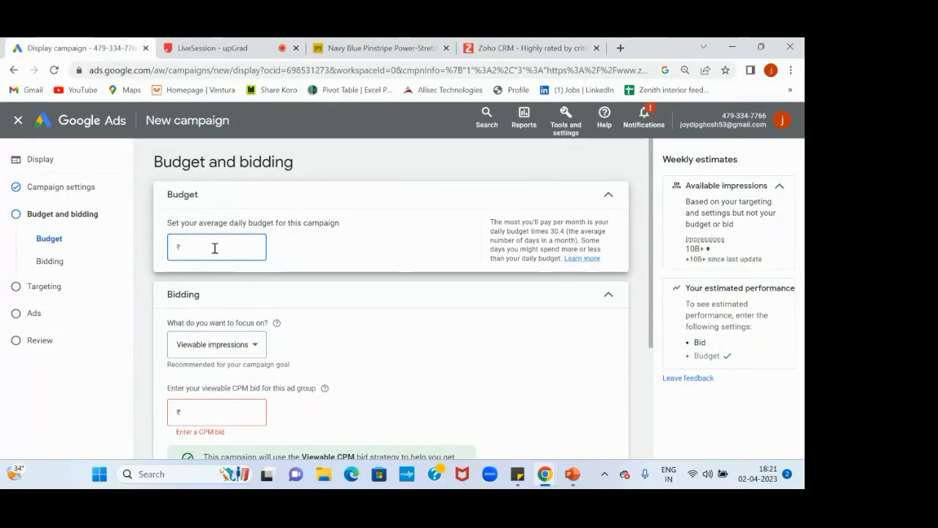
text(1)
click(287, 253)
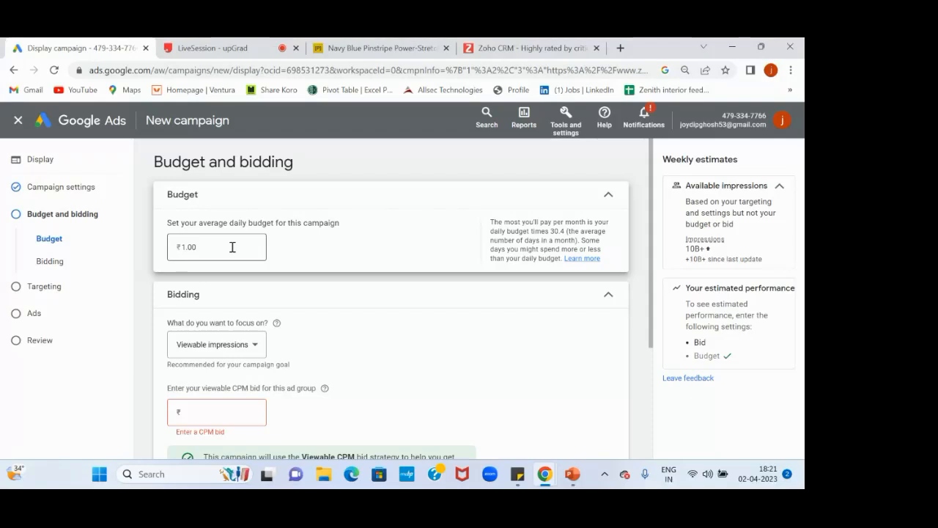
Change the campaign's average daily budget to ₹2.
click(232, 247)
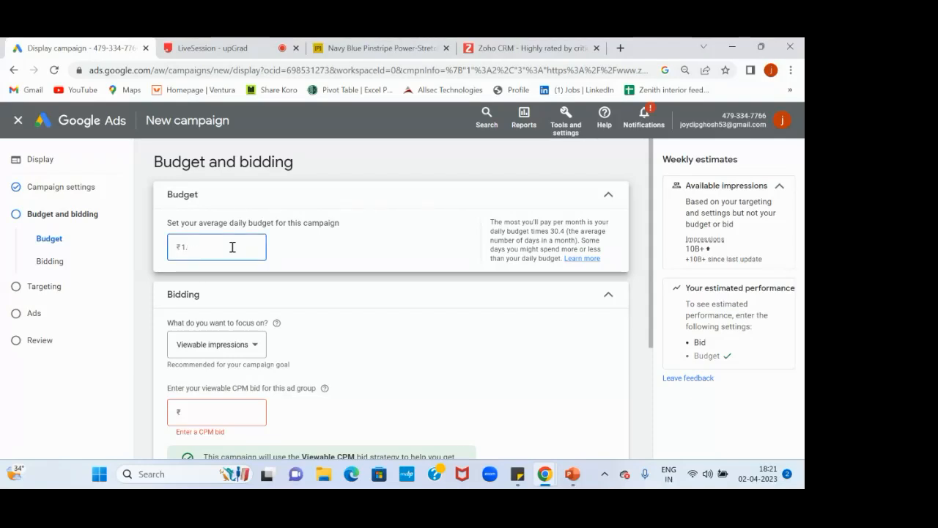
key(BackSpace)
text(2)
click(280, 256)
Switch to the upGrad live session, show the raised hands, and grant microphone access to the second learner listed.
click(213, 52)
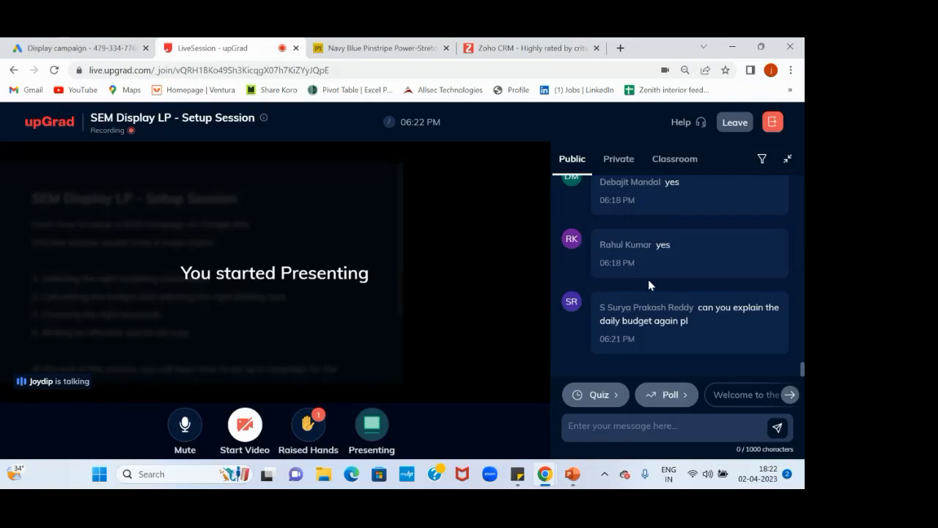
click(313, 431)
click(369, 374)
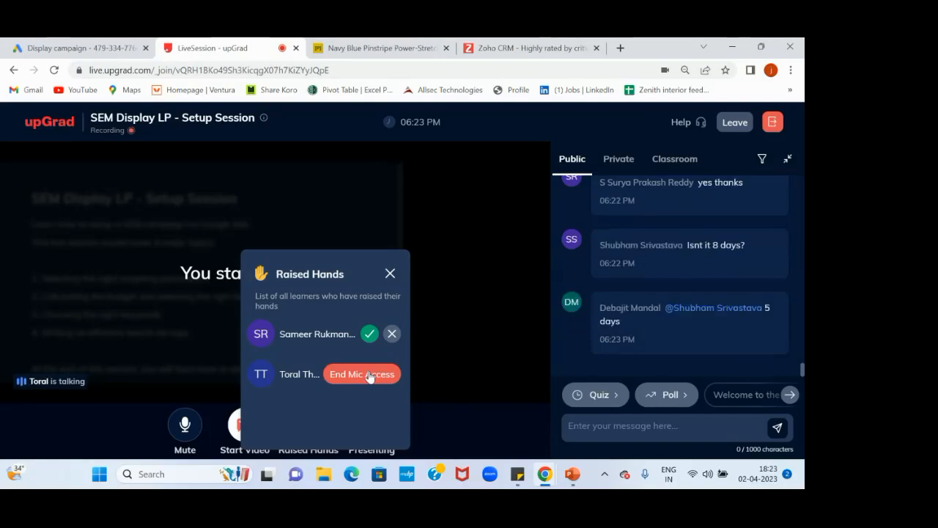
Check the daily budget in Google Ads, and read the learners' messages about the display ad budget in the live session chat.
click(79, 48)
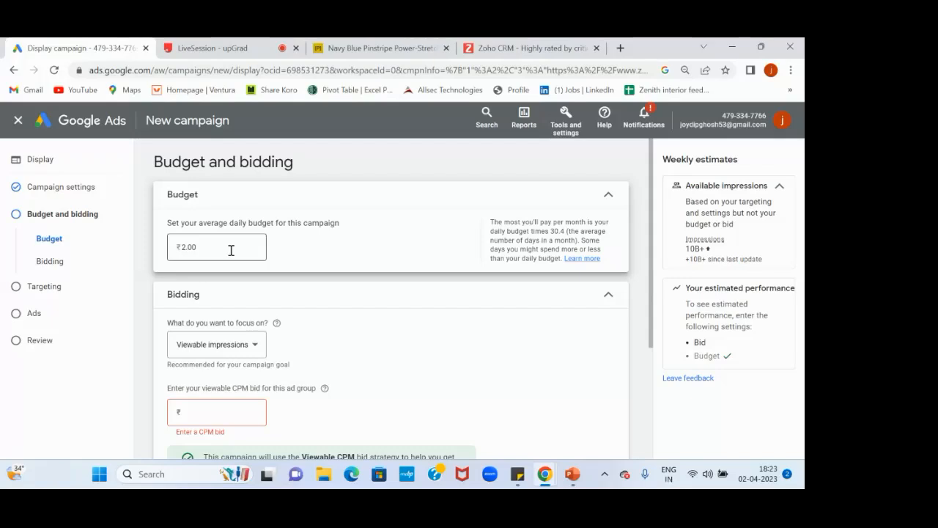
click(200, 48)
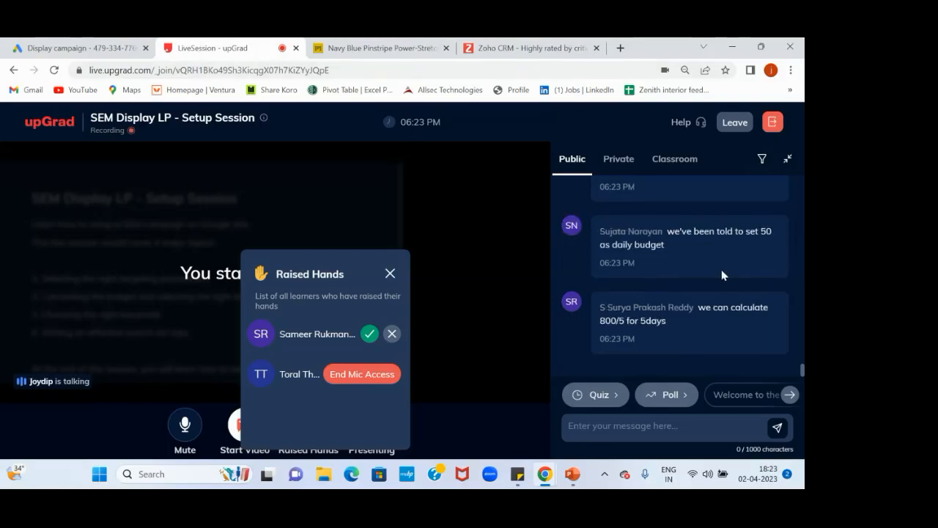
scroll(741, 260, up, 1)
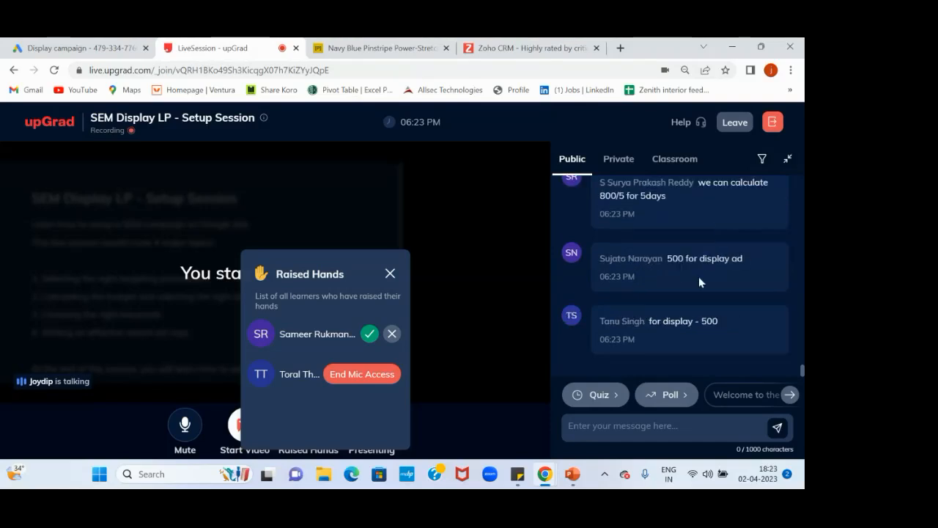
scroll(697, 291, up, 1)
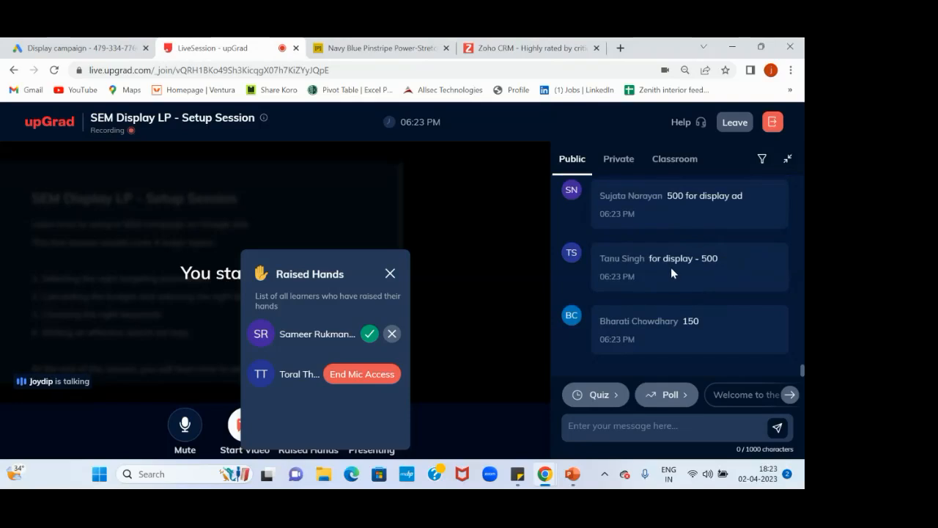
scroll(733, 276, up, 2)
scroll(733, 276, up, 3)
scroll(733, 276, down, 5)
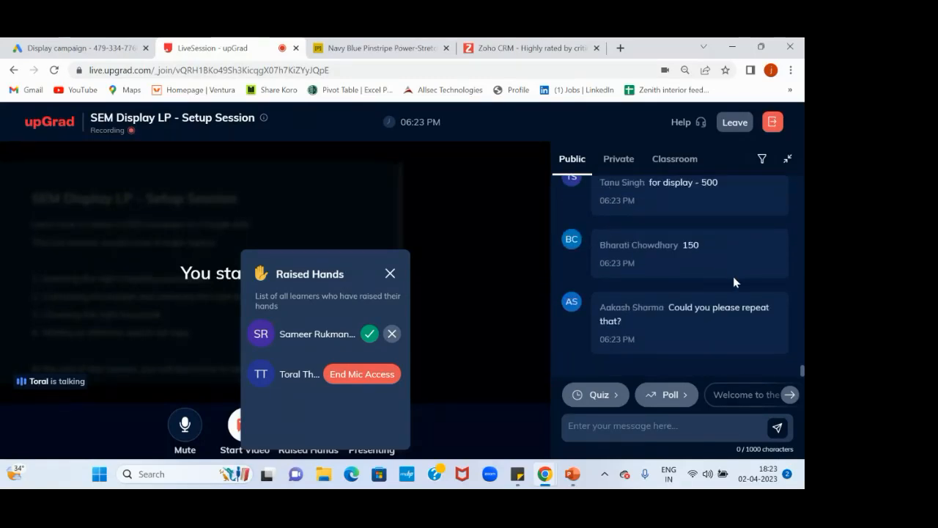
scroll(733, 281, up, 2)
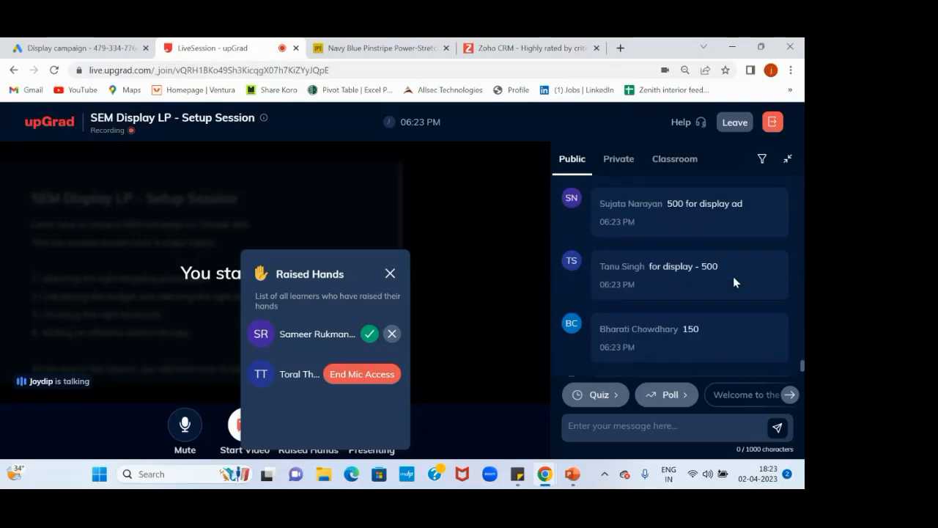
scroll(735, 282, up, 2)
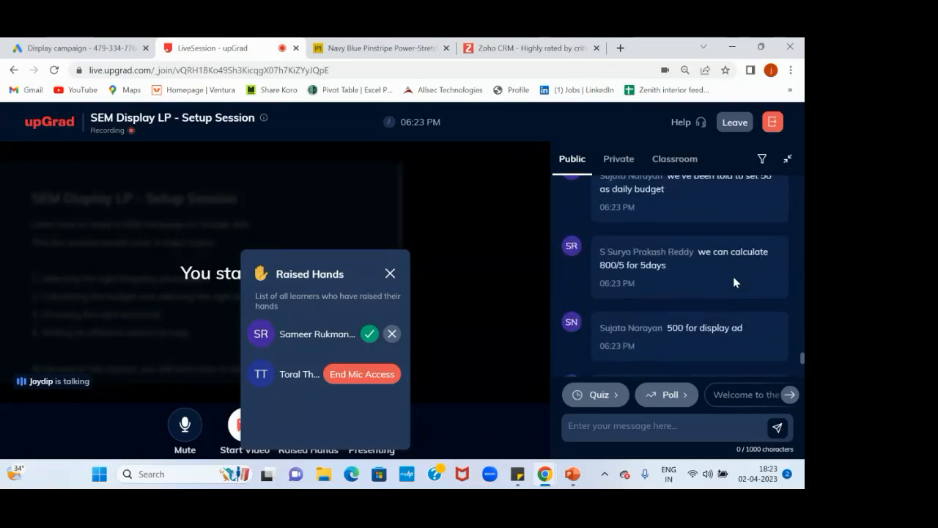
scroll(733, 281, down, 2)
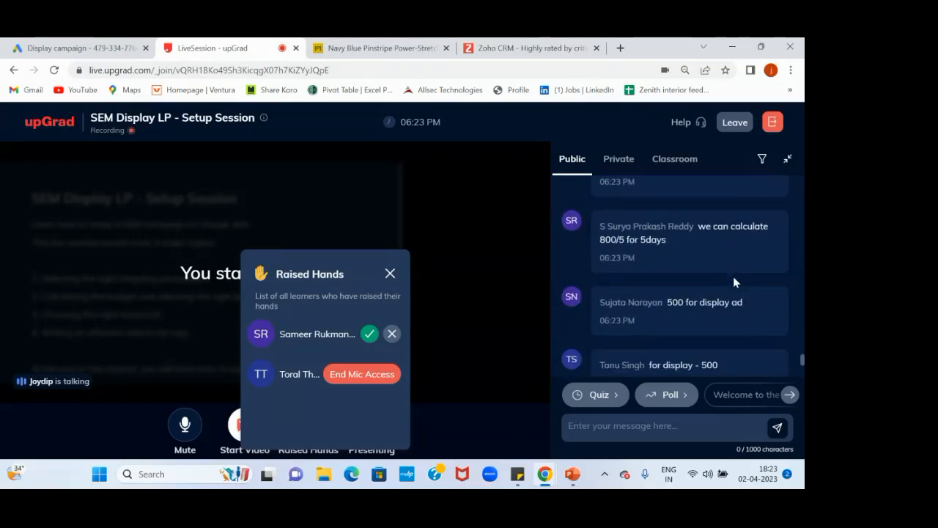
scroll(733, 277, down, 2)
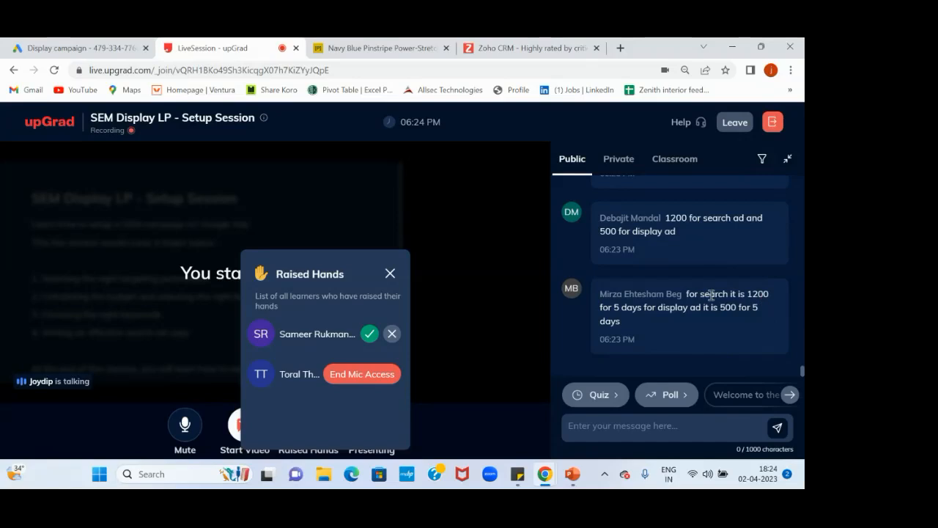
Return to Google Ads and set the campaign's average daily budget to ₹100.
click(105, 57)
click(230, 247)
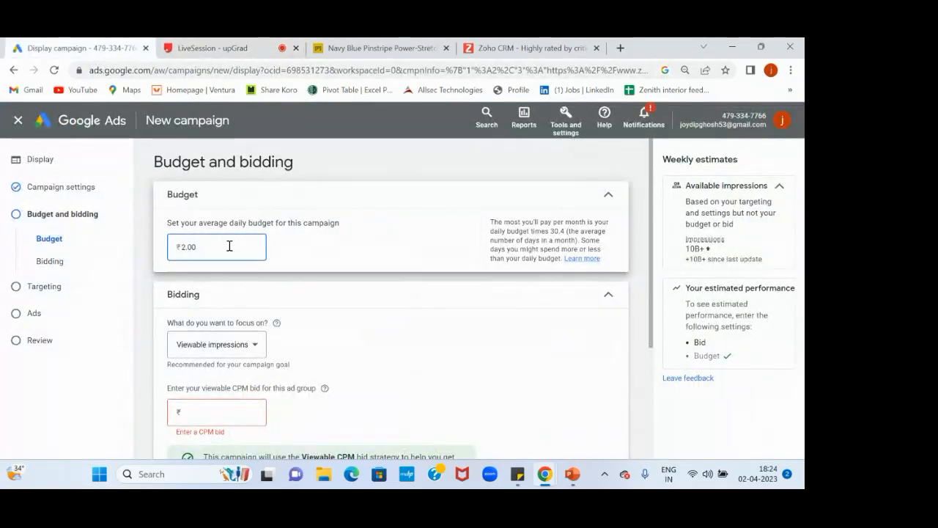
key(BackSpace)
key(BackSpace)
key(BackSpace)
key(BackSpace)
text(100)
click(145, 273)
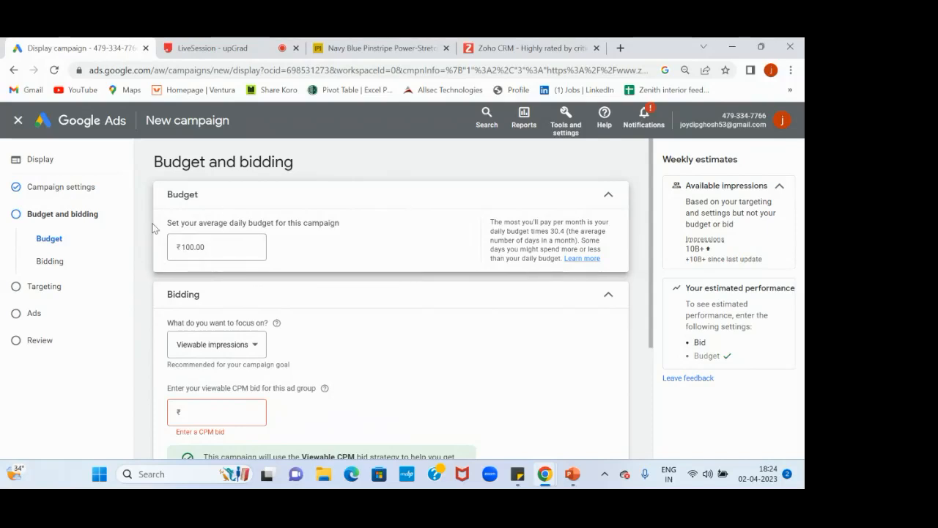
Switch to the live session and read back through the latest chat messages about the search and display budgets.
click(212, 48)
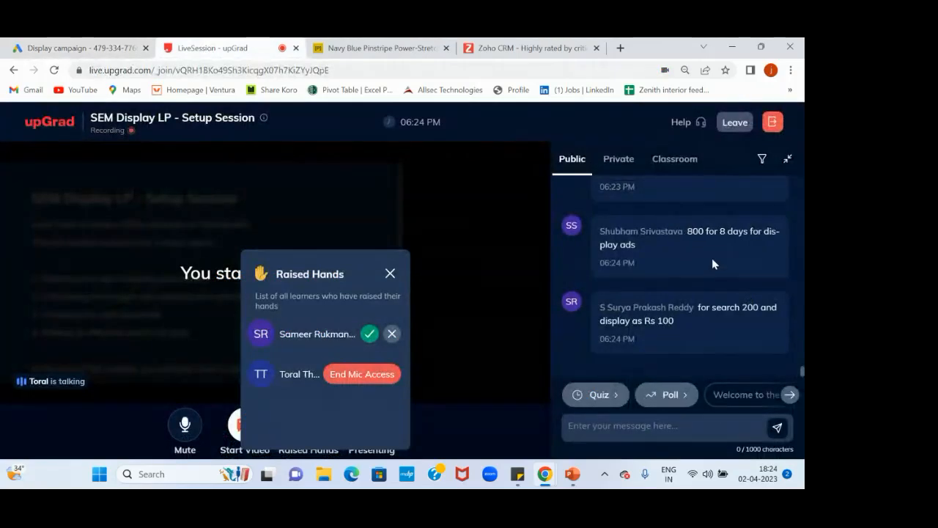
scroll(712, 258, up, 3)
scroll(712, 263, up, 3)
scroll(711, 258, up, 5)
scroll(712, 258, up, 1)
scroll(712, 258, down, 10)
scroll(712, 258, down, 3)
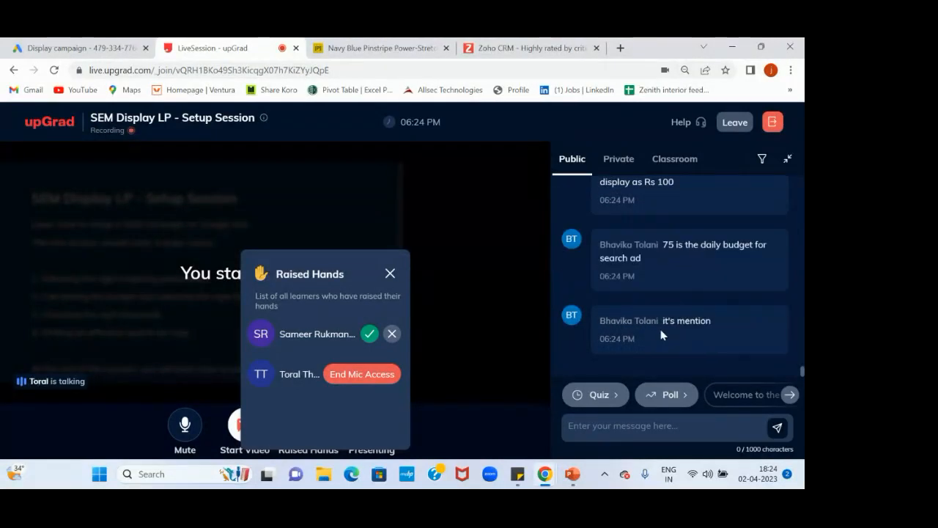
Reread the learners' chat messages about how much to spend on search and display ads, and return to the Google Ads budget page.
scroll(660, 330, up, 6)
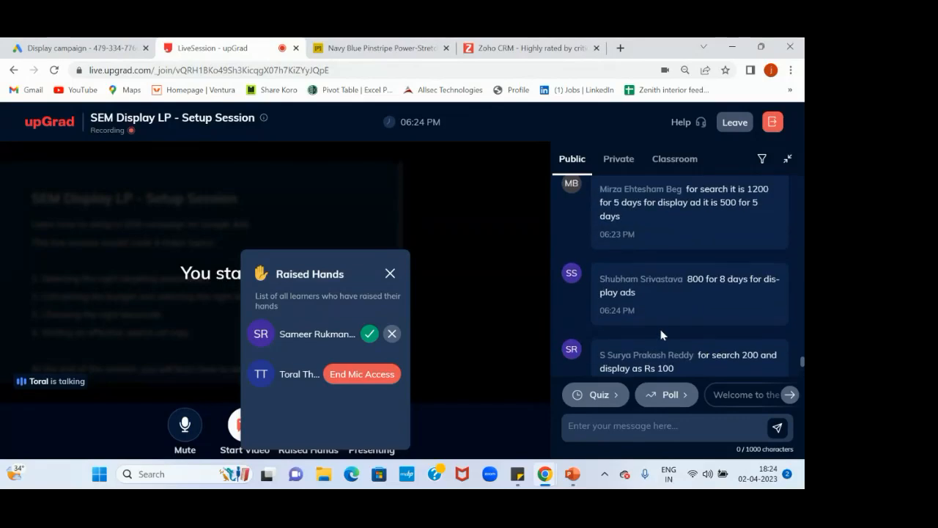
scroll(660, 329, down, 5)
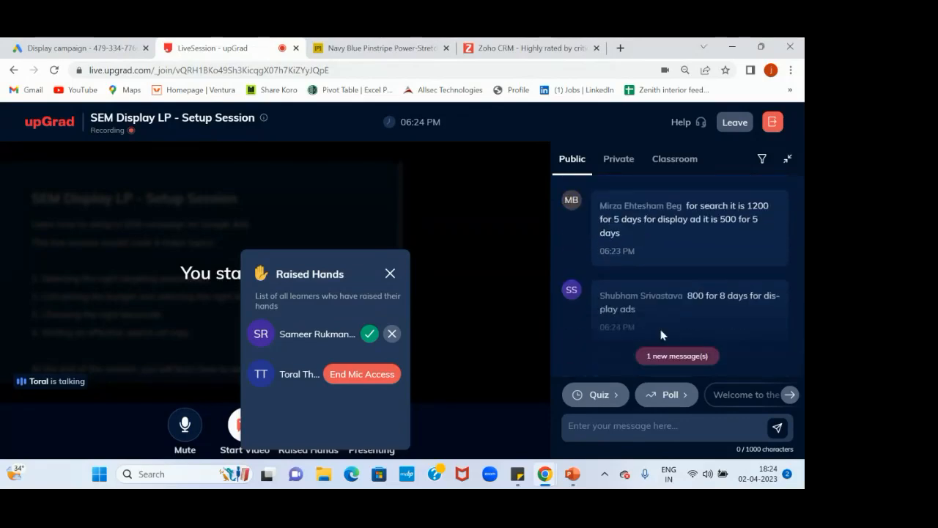
scroll(660, 329, down, 2)
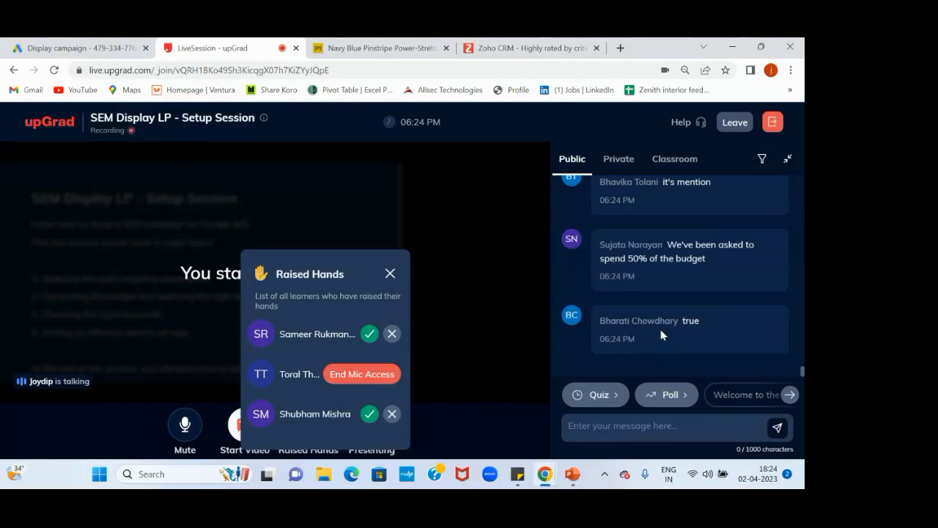
scroll(709, 332, up, 2)
scroll(708, 332, up, 5)
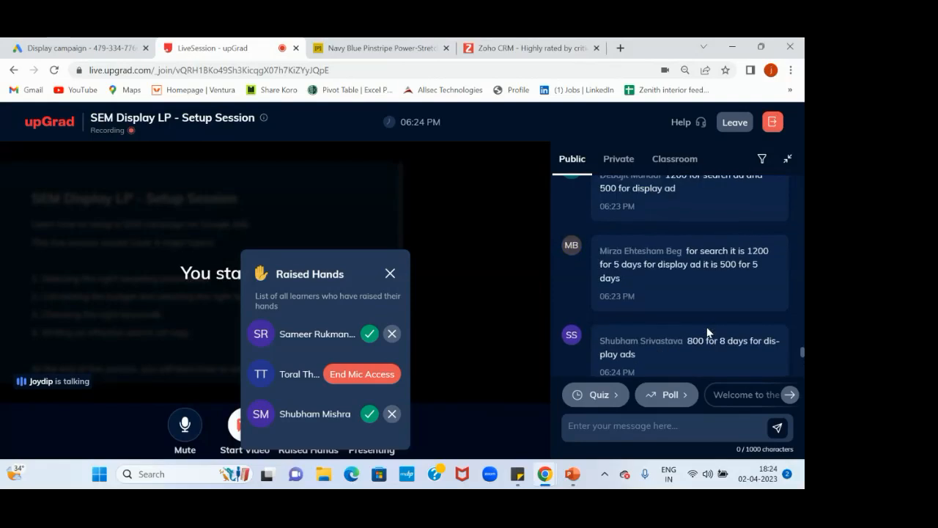
scroll(708, 333, down, 6)
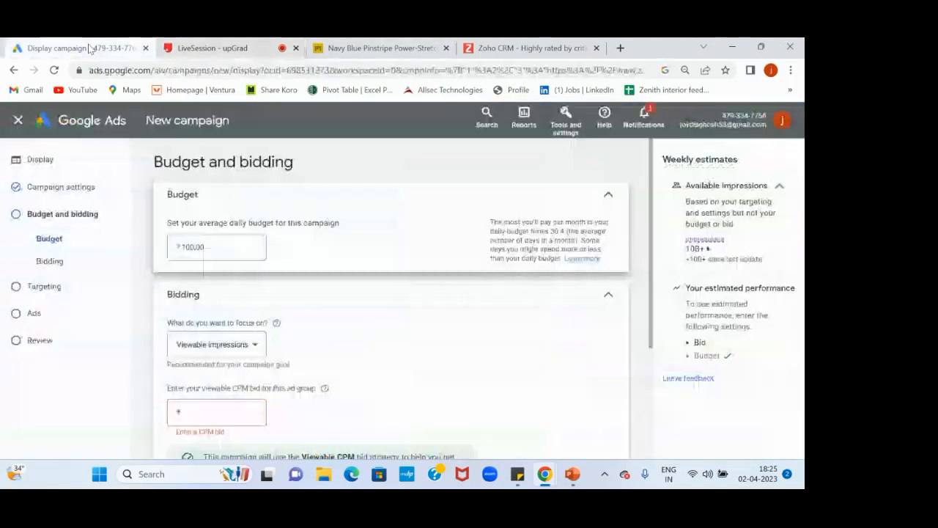
click(89, 48)
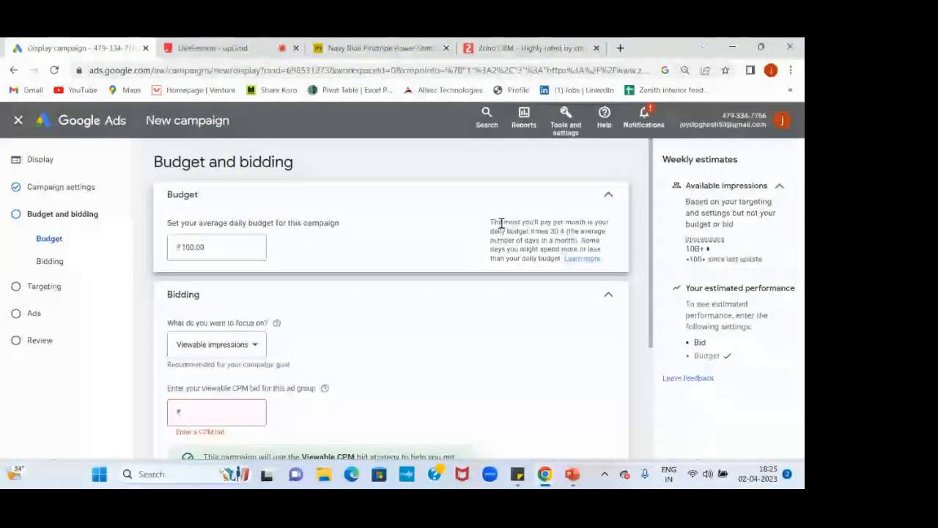
Switch to the live session, end the second learner's microphone access, and grant access to the remaining learner with a raised hand.
key(ctrl+Tab)
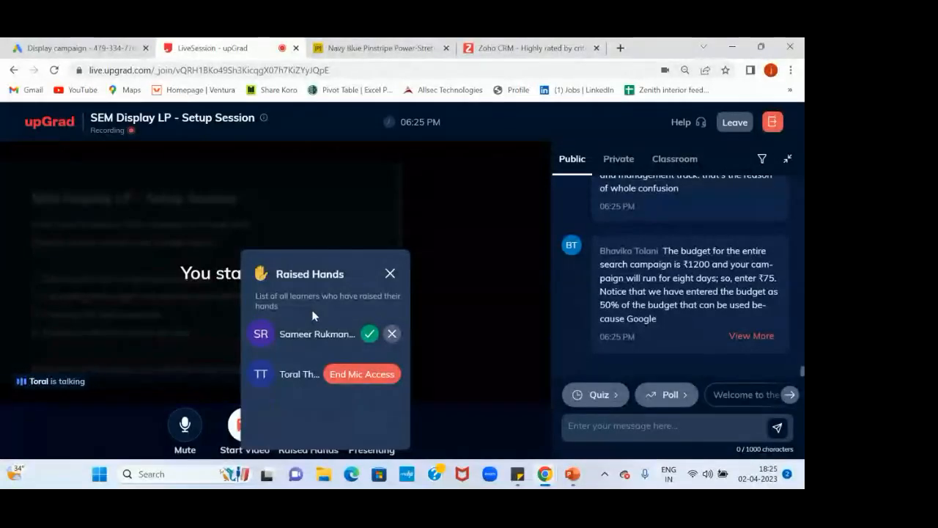
click(344, 374)
scroll(660, 318, up, 5)
scroll(660, 319, up, 6)
scroll(660, 319, up, 3)
scroll(660, 319, down, 10)
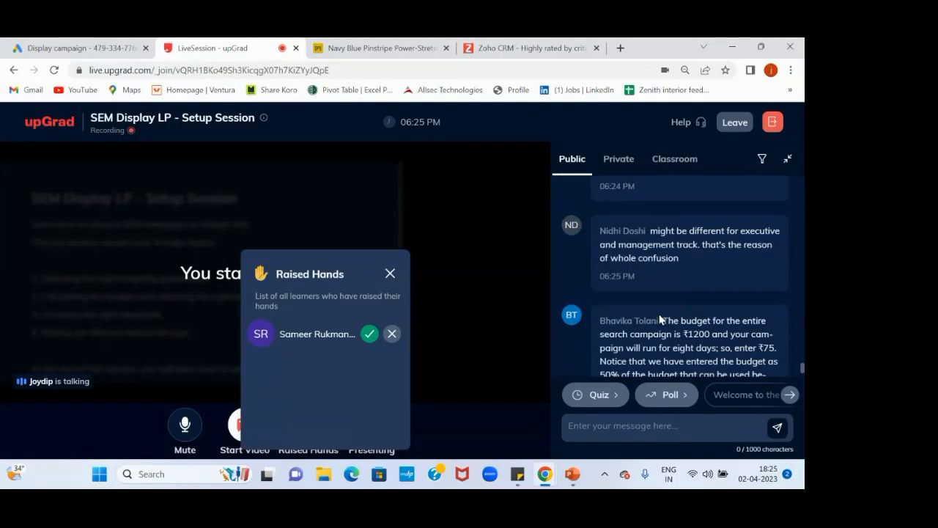
scroll(660, 319, down, 2)
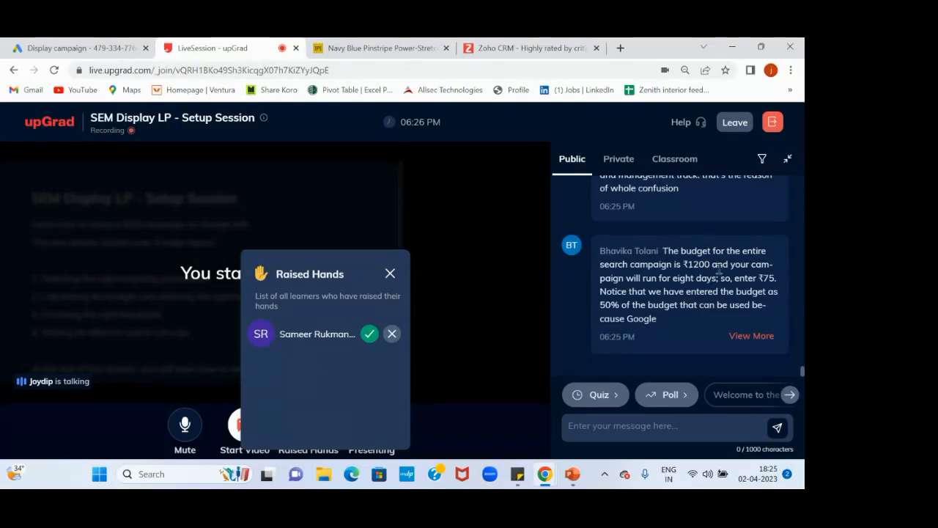
click(369, 337)
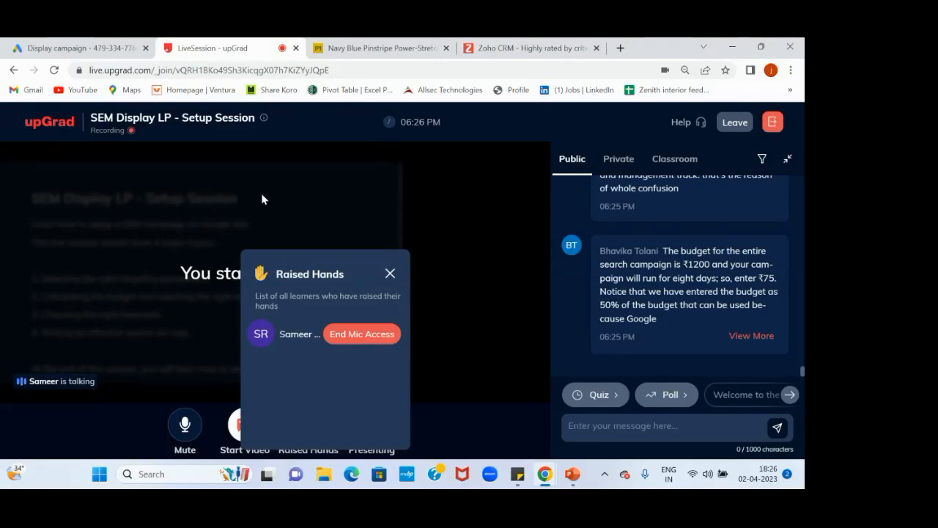
Return to Google Ads, reopen the campaign settings, and set the first ad schedule entry to Saturdays.
click(81, 47)
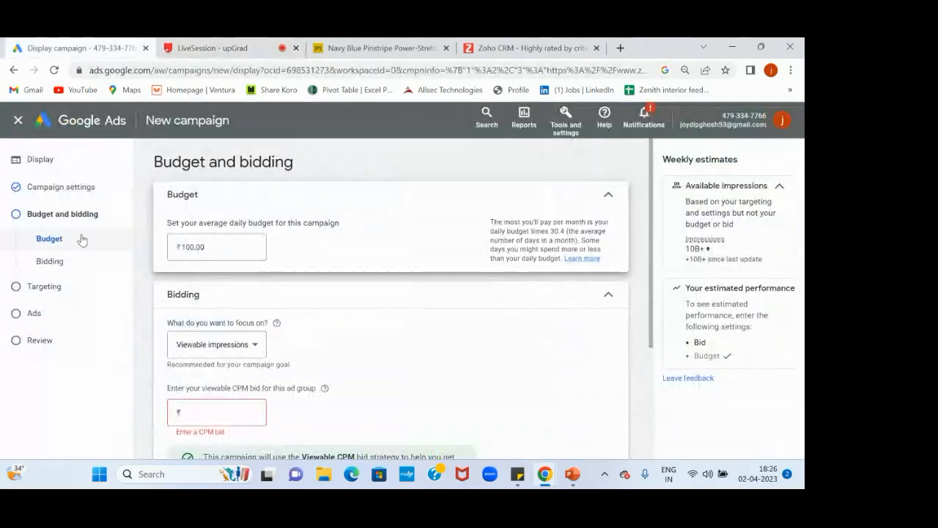
click(56, 189)
scroll(379, 307, down, 10)
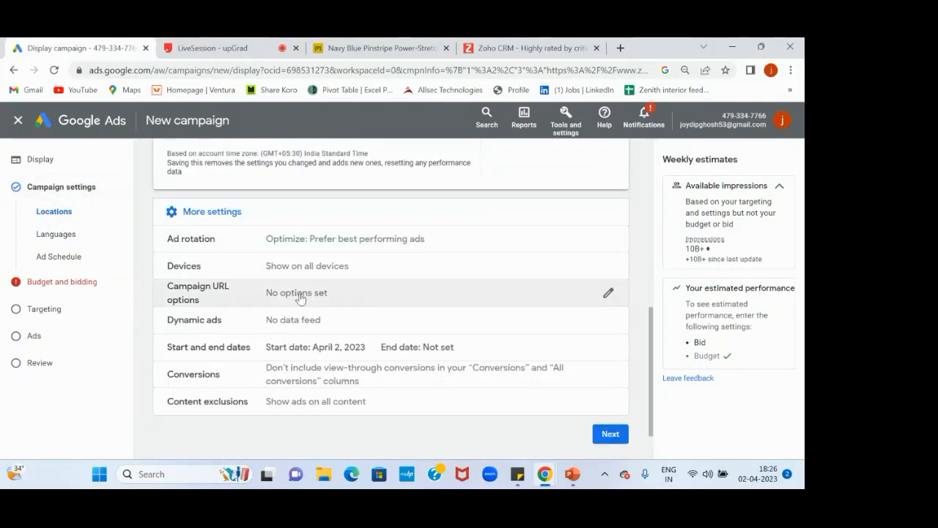
scroll(294, 311, up, 3)
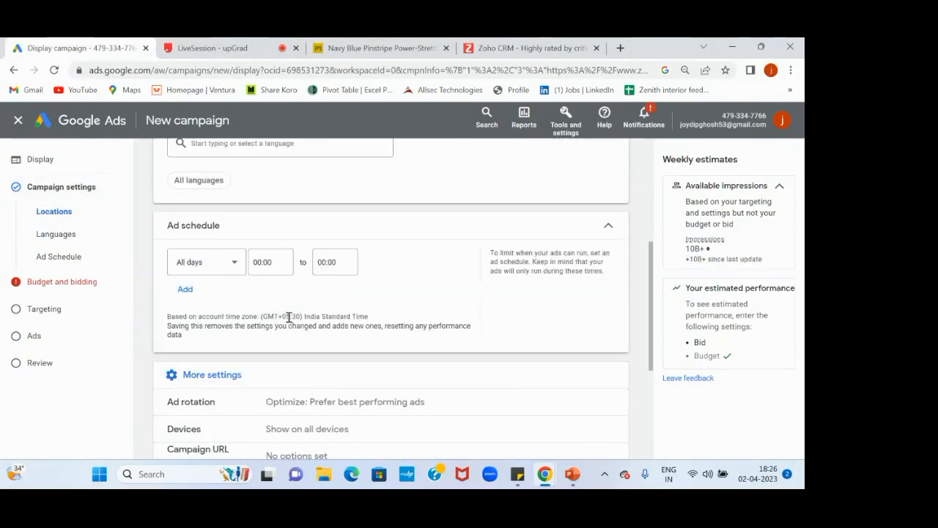
click(236, 262)
scroll(210, 256, down, 1)
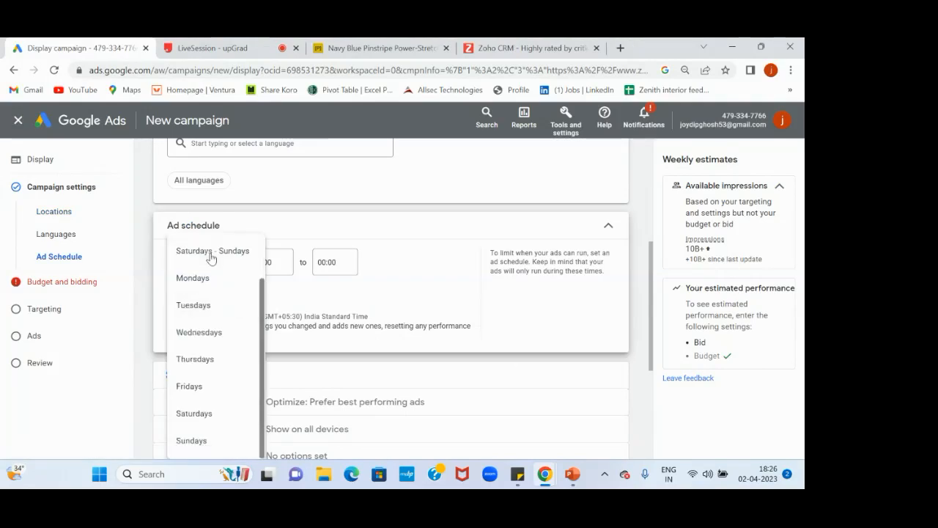
click(210, 415)
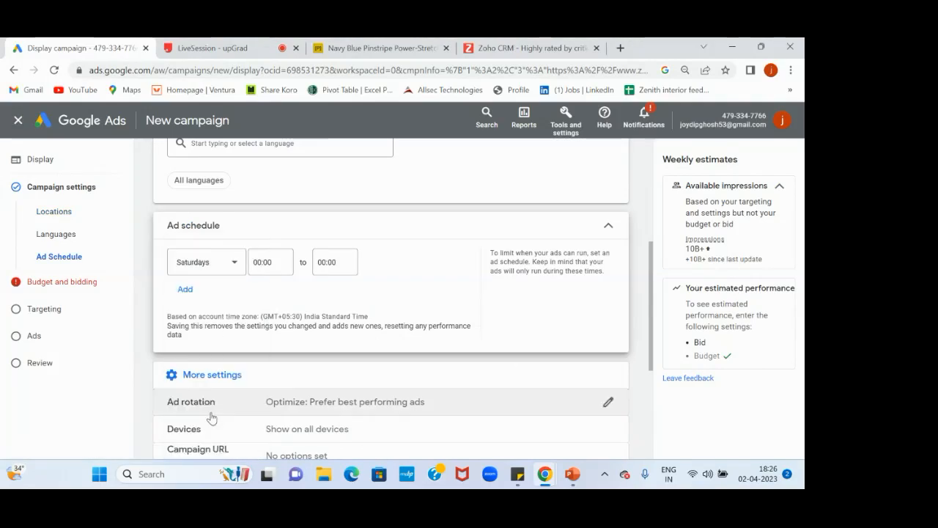
Add a second ad schedule entry for Sundays and continue to Budget and bidding.
click(185, 290)
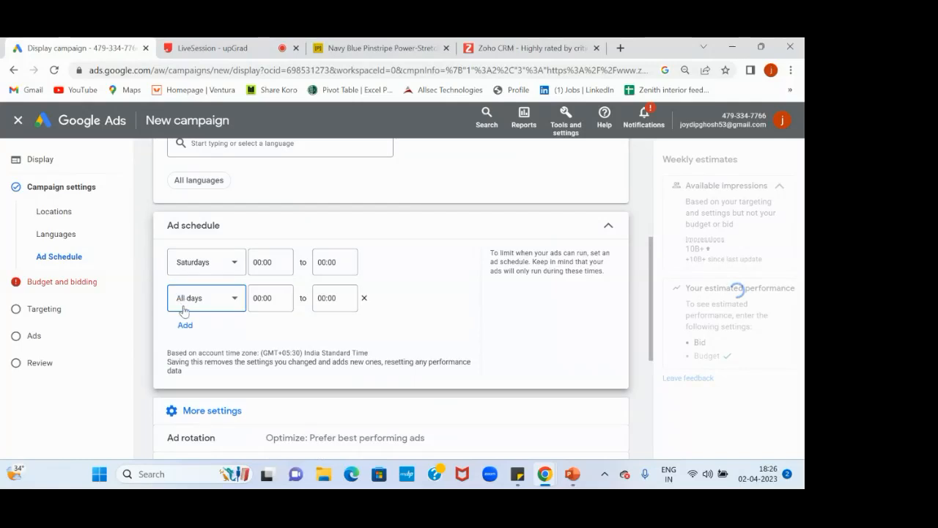
click(184, 299)
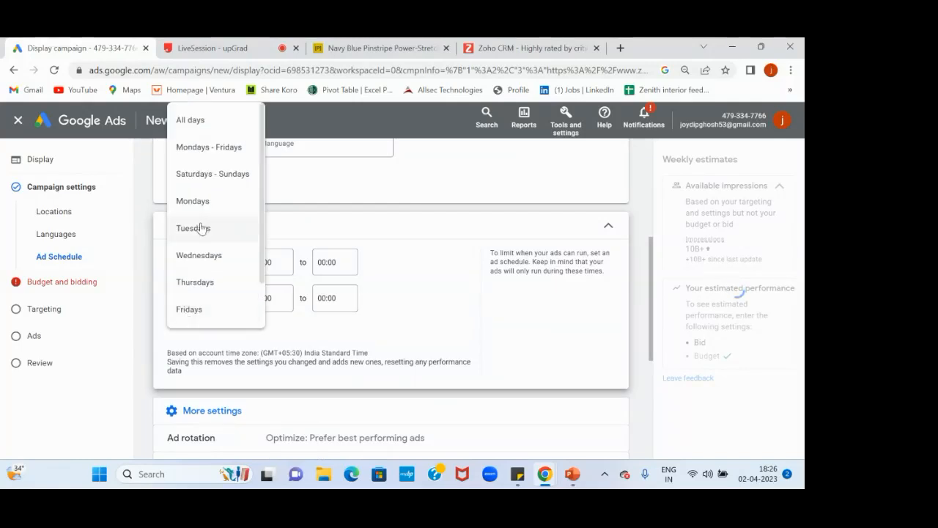
scroll(201, 227, down, 1)
click(192, 310)
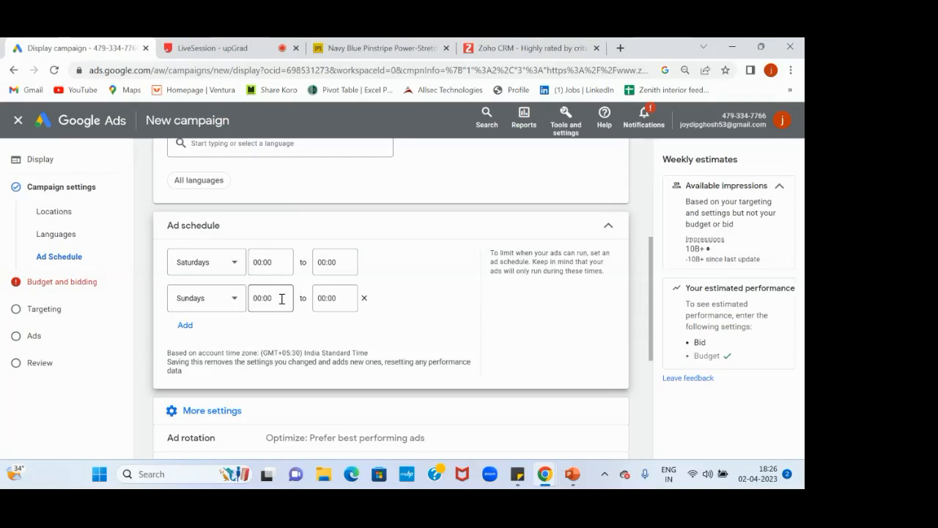
scroll(281, 299, down, 4)
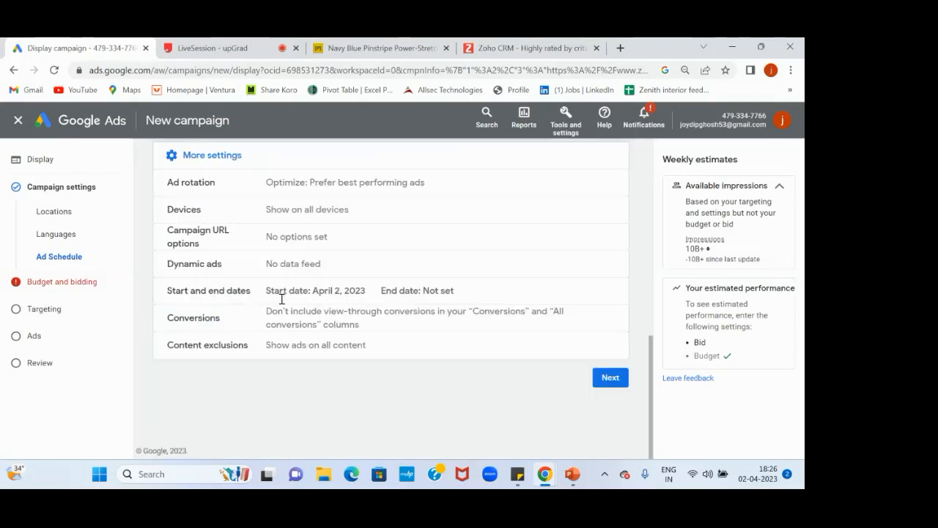
click(612, 377)
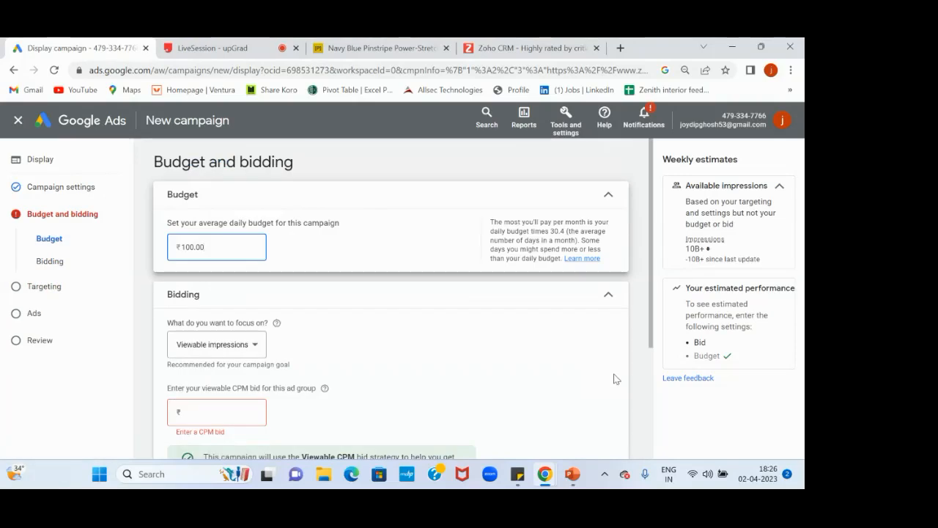
Switch to the live session, end the learner's microphone access, and read the full ₹1200 search budget message with the earlier budget chat.
click(226, 50)
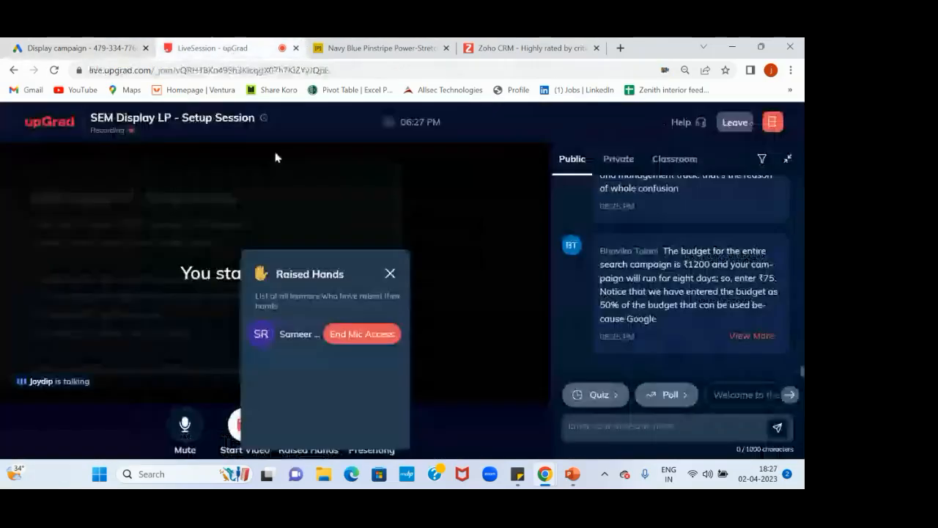
click(373, 335)
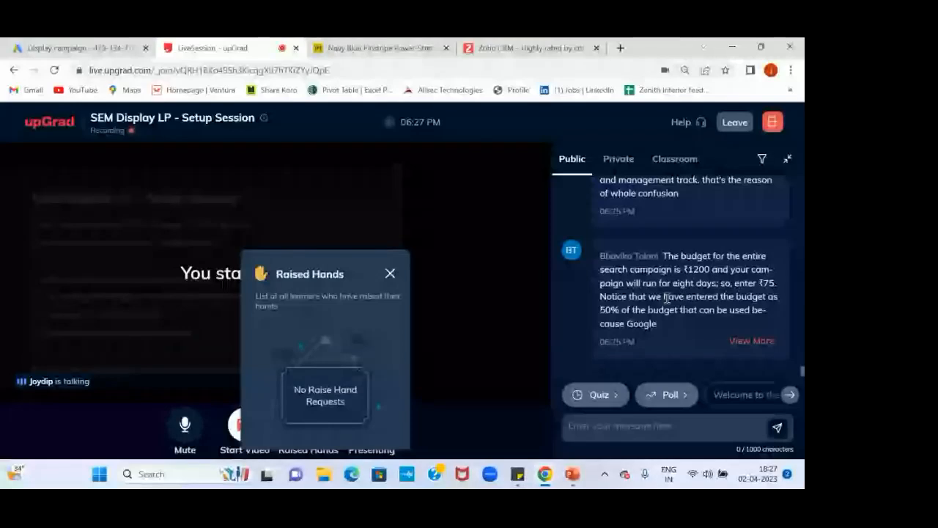
click(759, 342)
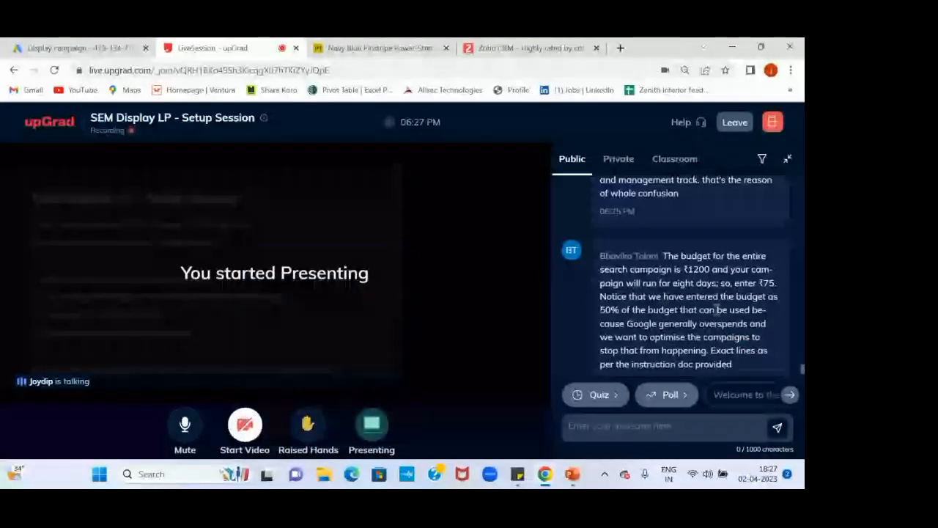
scroll(710, 306, up, 2)
scroll(708, 305, up, 1)
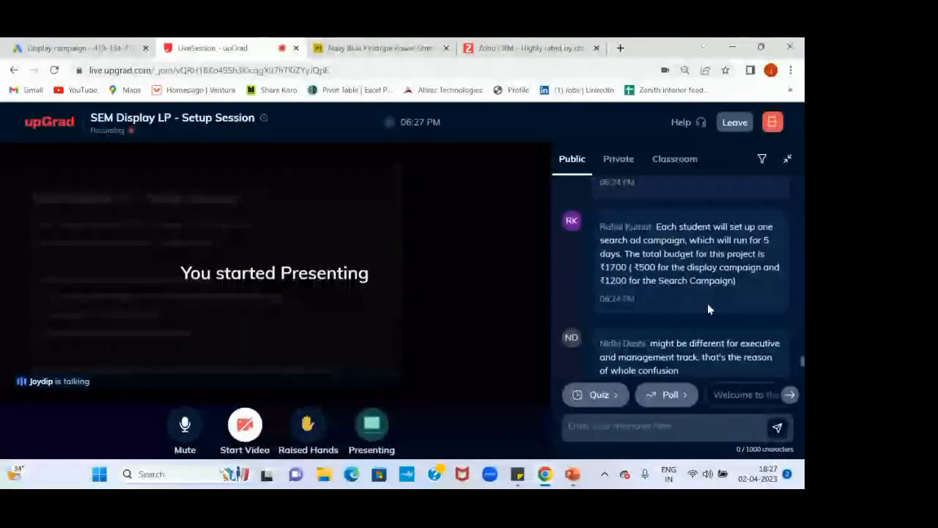
scroll(746, 321, down, 1)
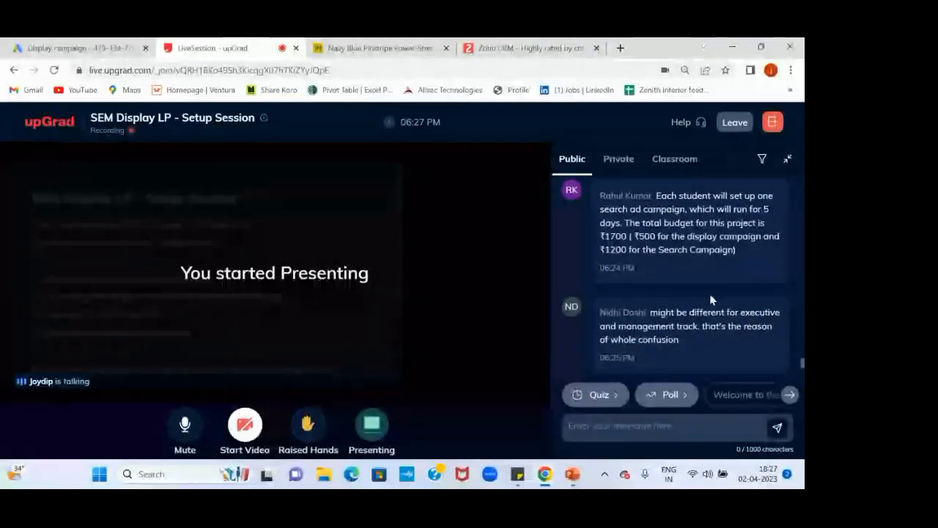
scroll(700, 290, up, 4)
scroll(682, 281, up, 5)
scroll(682, 280, down, 6)
scroll(682, 276, down, 4)
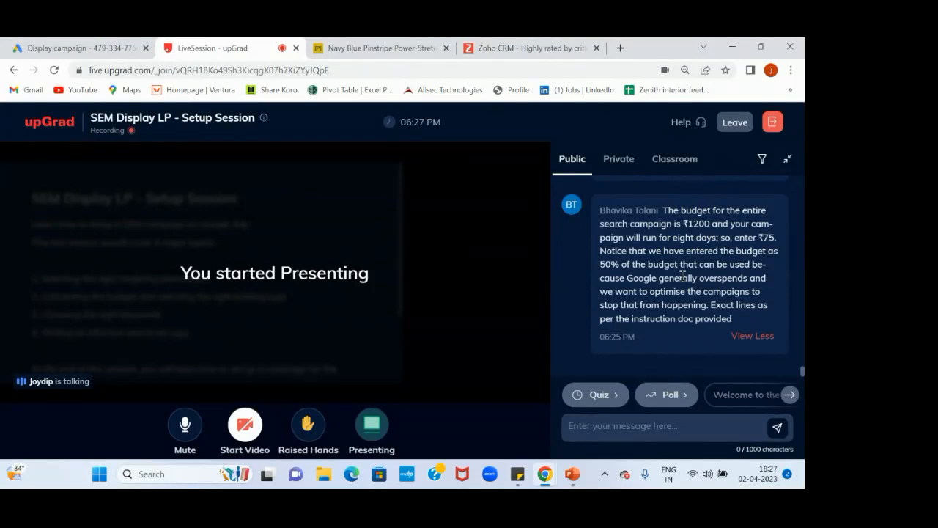
Turn off the microphone of the first learner in the classroom list and return to the public chat.
click(659, 165)
click(777, 320)
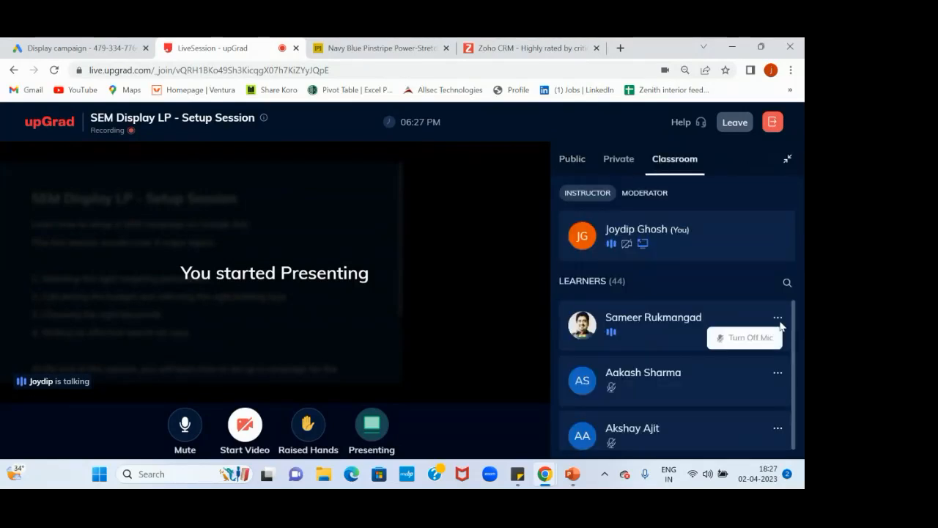
click(680, 345)
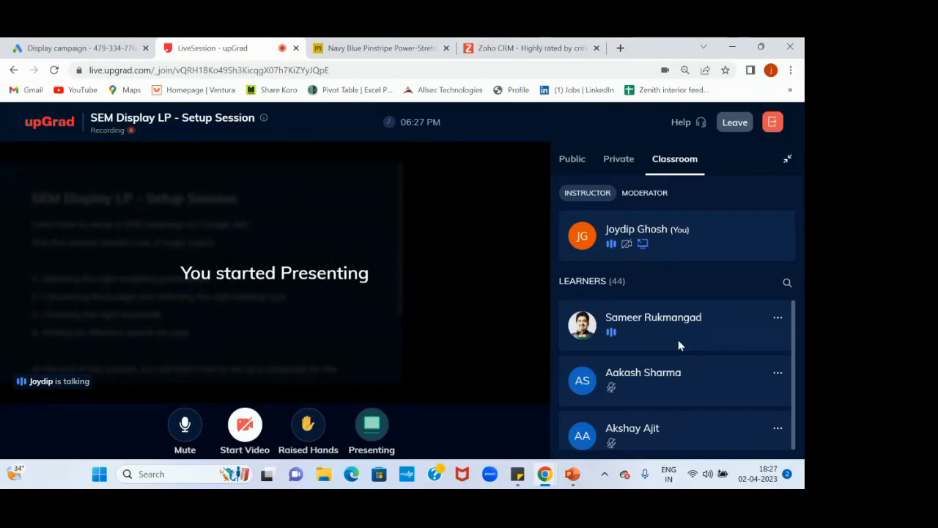
click(778, 318)
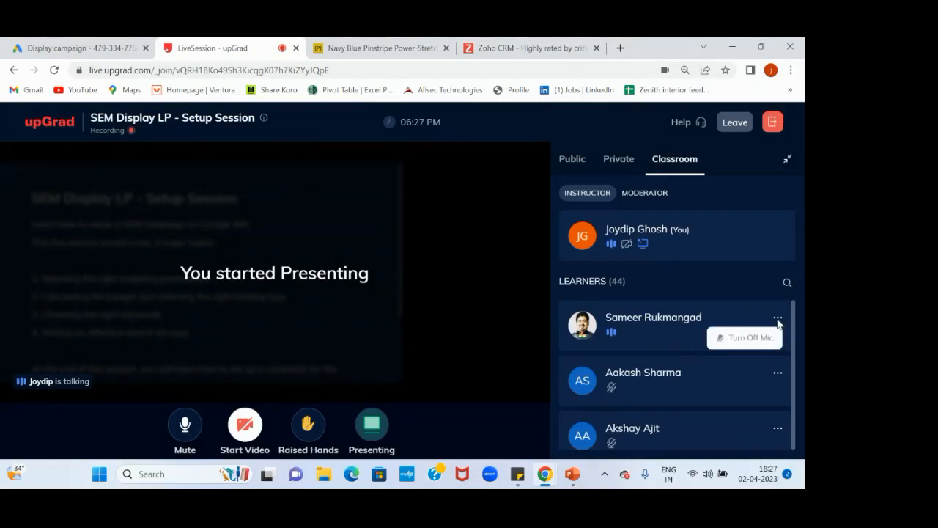
click(745, 341)
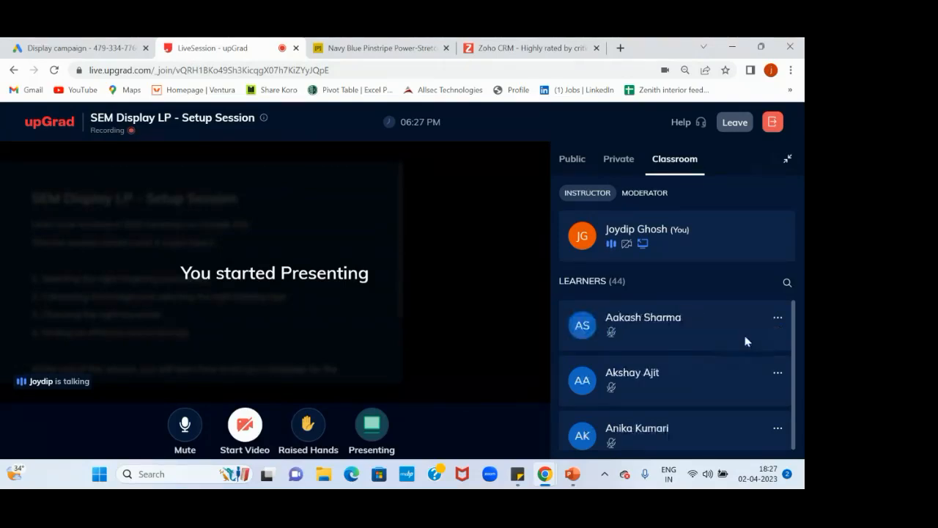
click(571, 163)
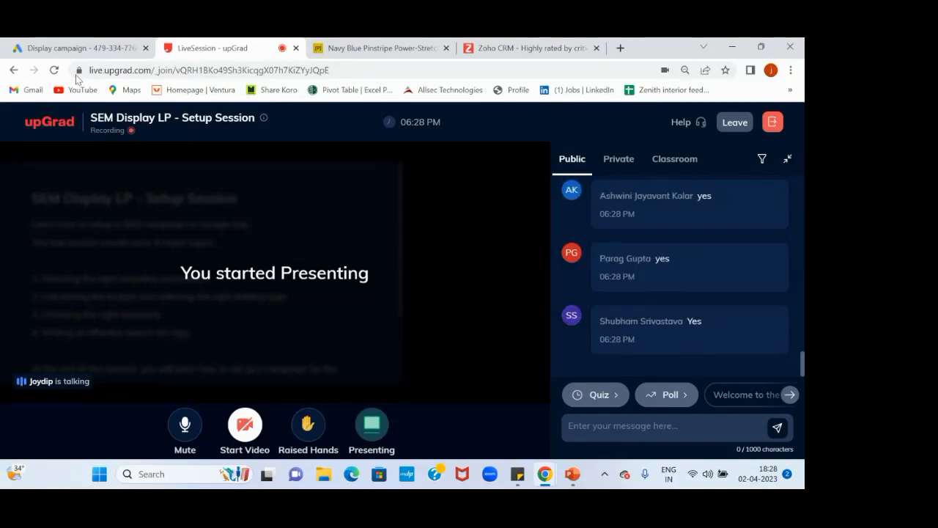
Return to Google Ads and review the bidding focus options, keeping Viewable impressions selected.
click(63, 45)
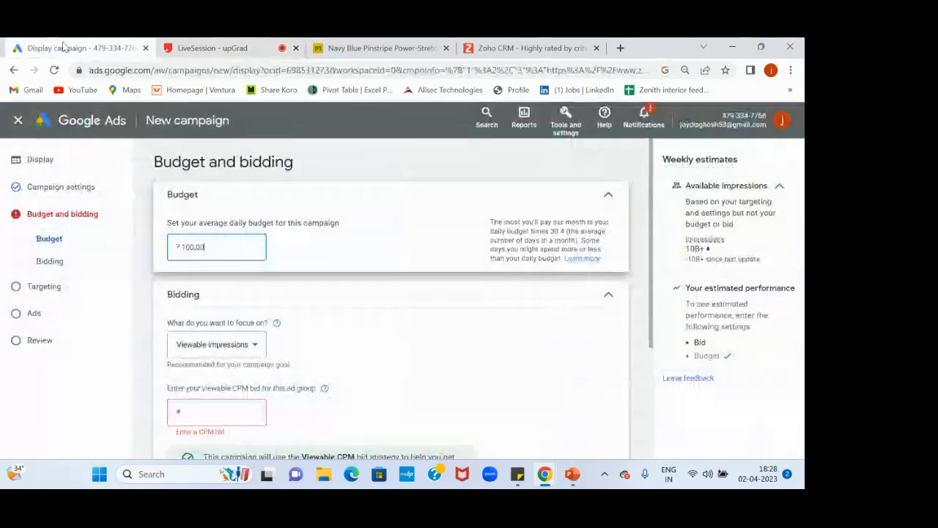
scroll(306, 260, down, 3)
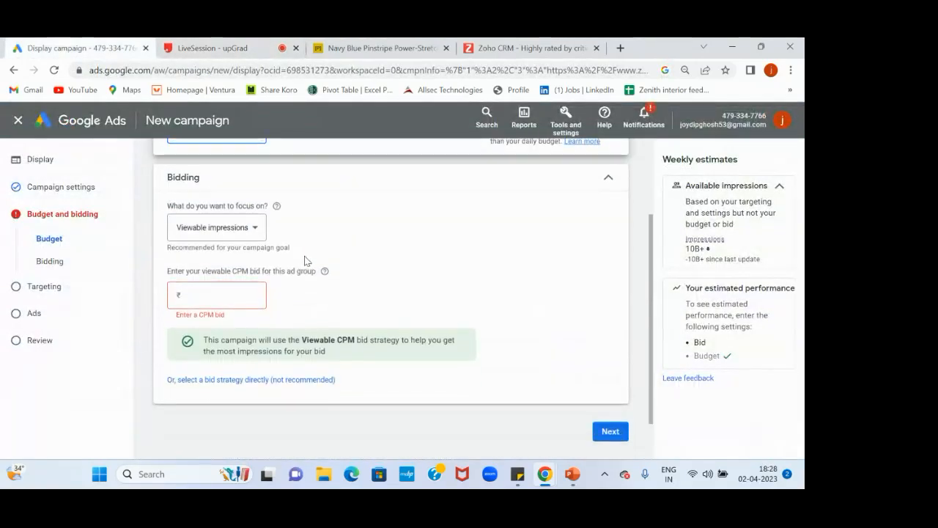
scroll(306, 260, down, 1)
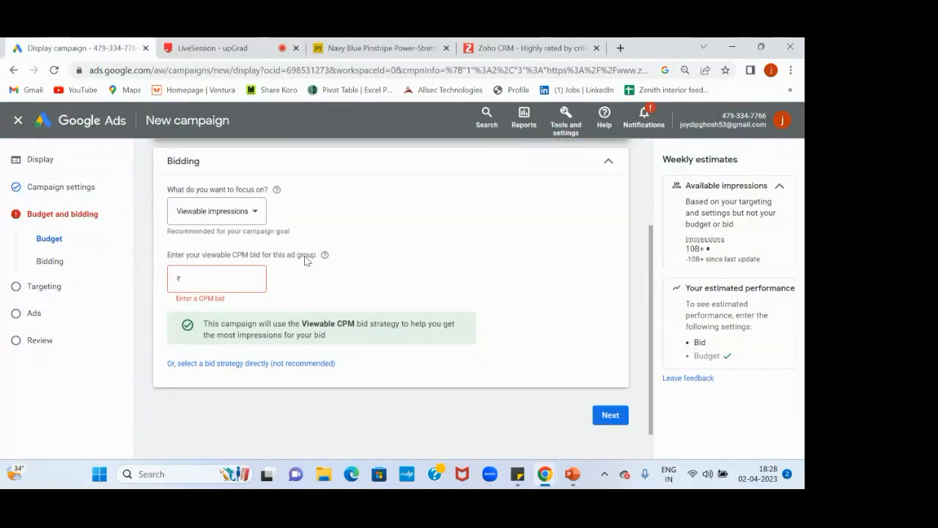
click(256, 213)
mouse_move(250, 240)
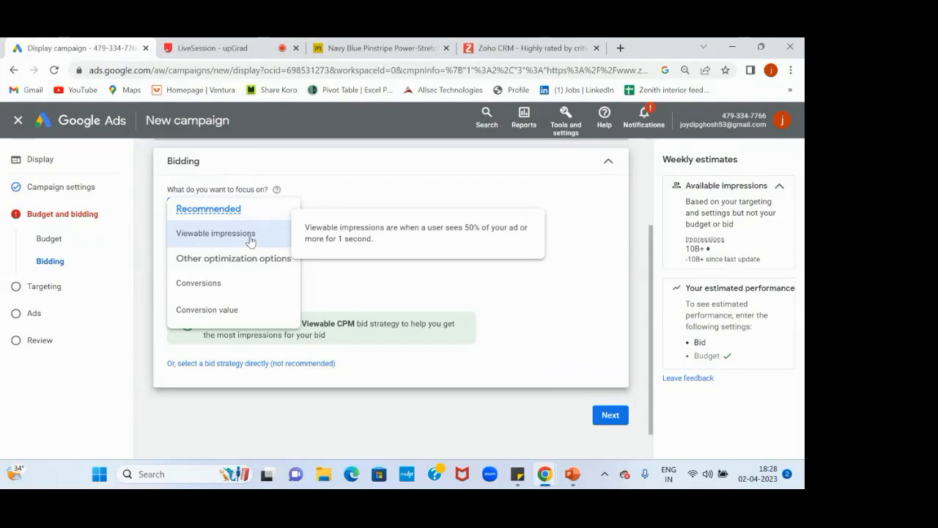
click(206, 239)
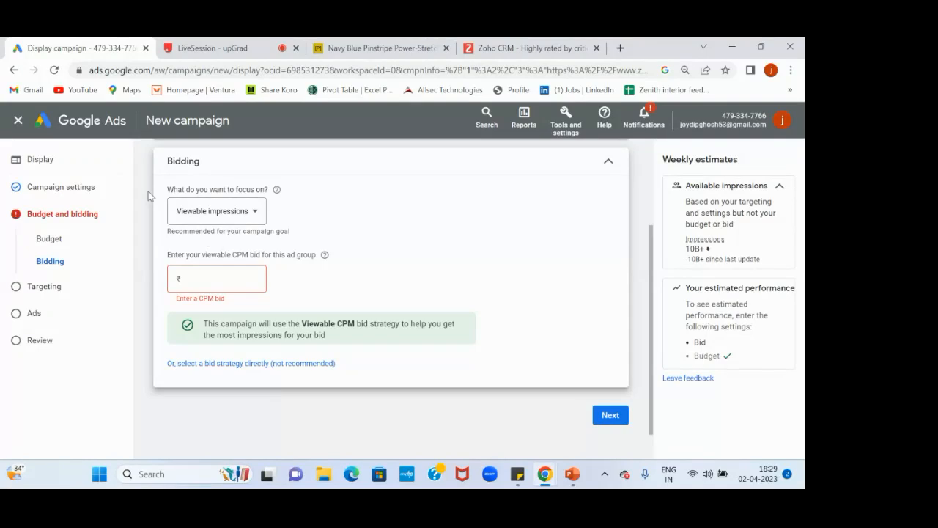
click(256, 214)
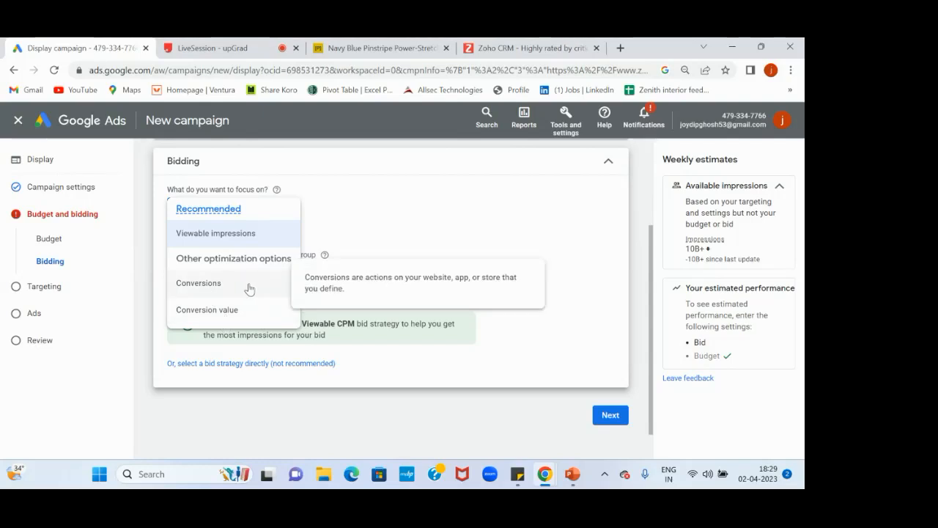
click(211, 234)
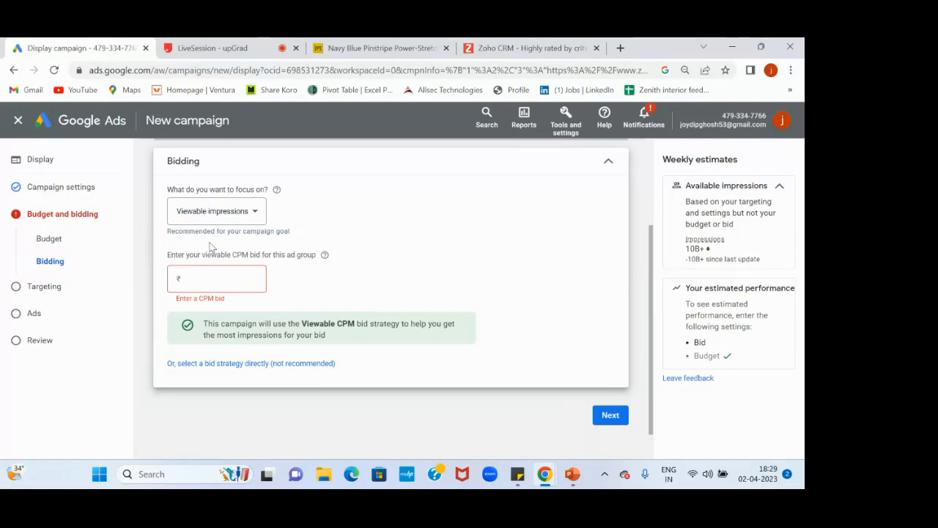
Check the live session chat for the suggested bid and set the ad group's viewable CPM bid to ₹5.
click(209, 278)
click(192, 50)
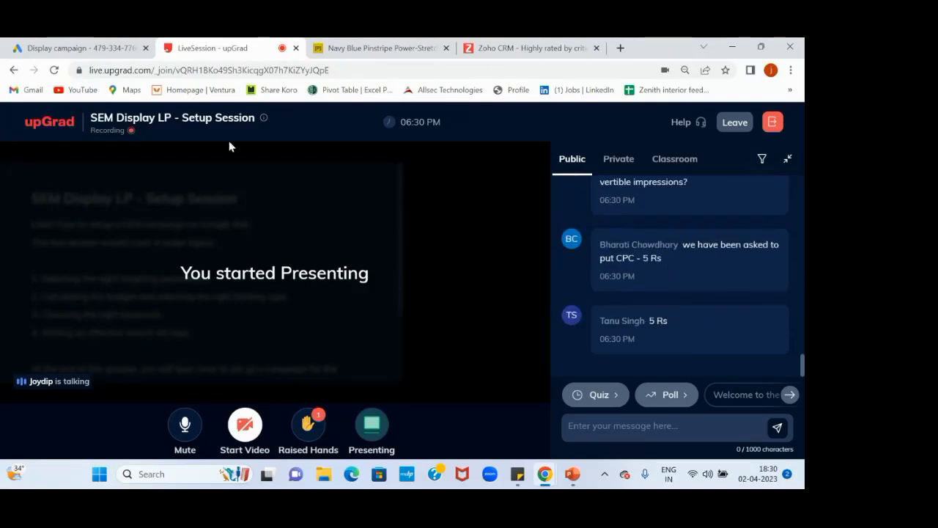
click(77, 51)
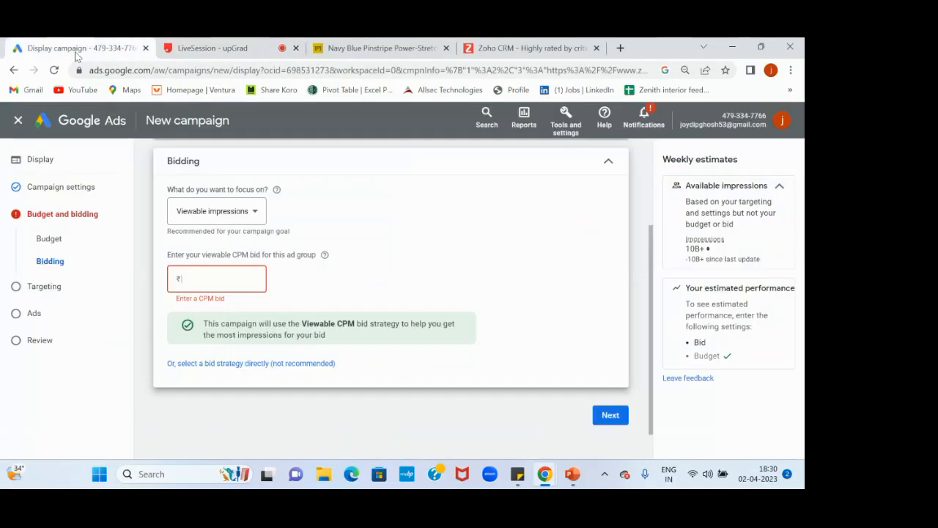
text(5)
click(338, 285)
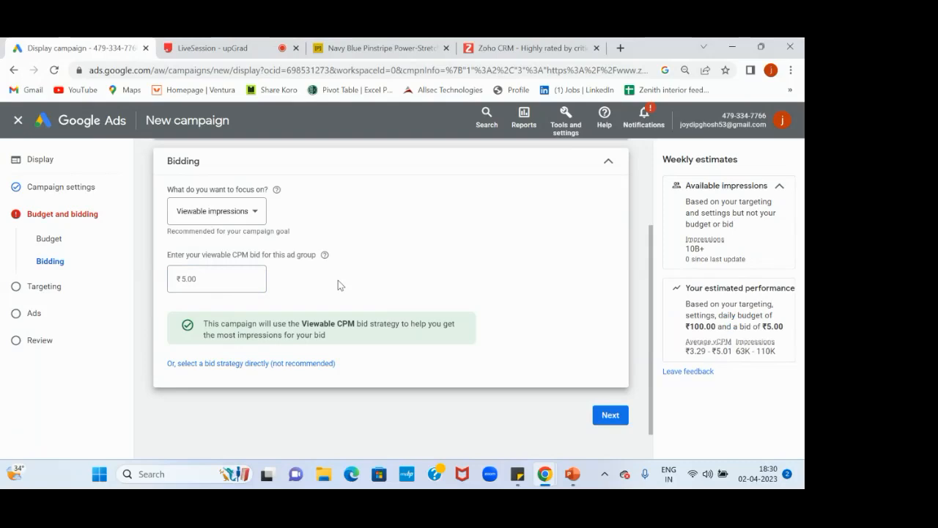
Switch to the live session and give microphone access to the learner with a raised hand.
click(196, 47)
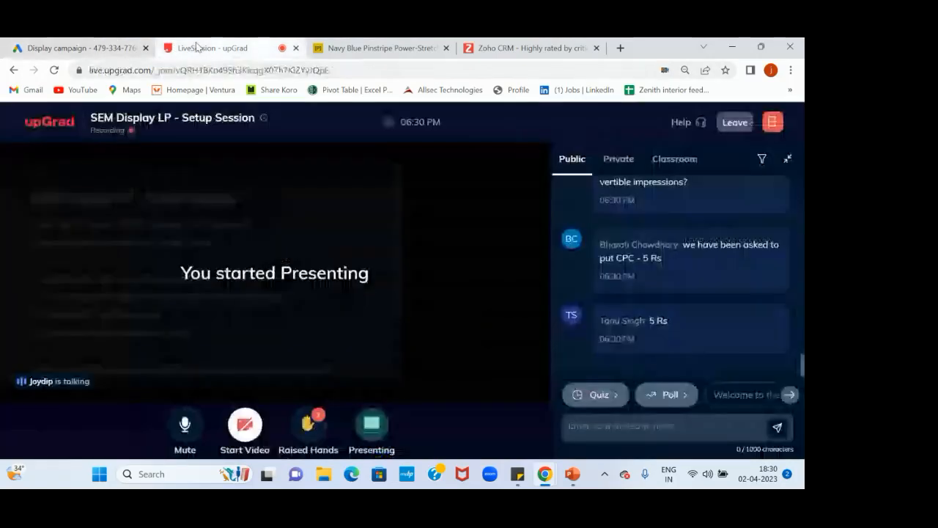
click(309, 423)
click(369, 335)
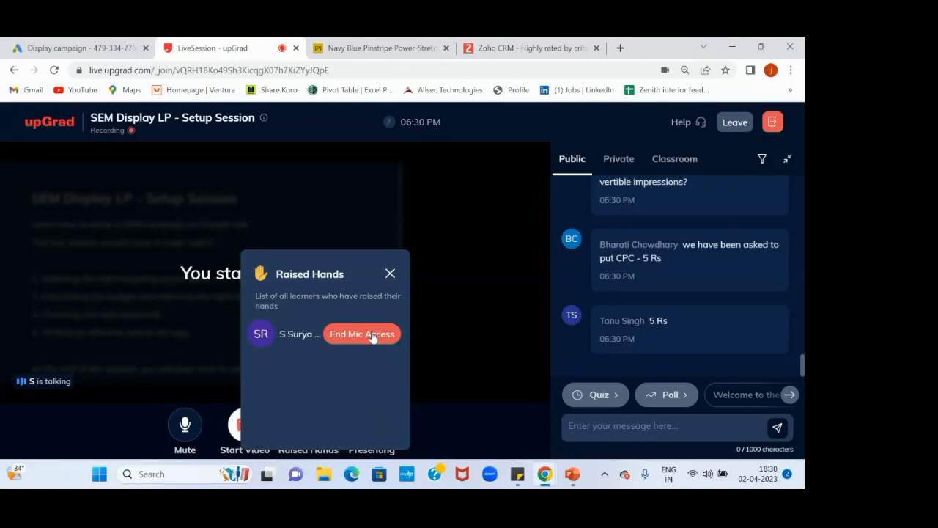
Go back to the campaign's bidding section and re-examine the focus options for the learner's question, leaving Viewable impressions chosen.
click(81, 48)
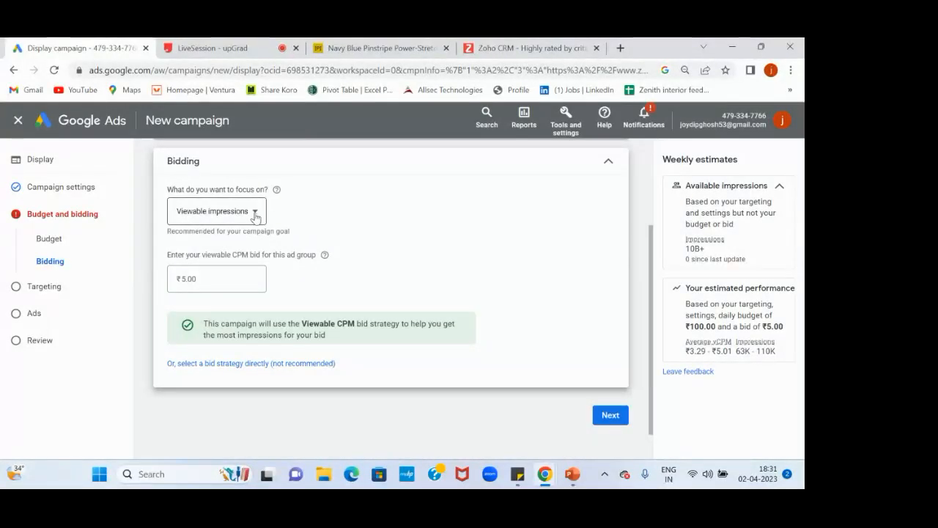
click(211, 50)
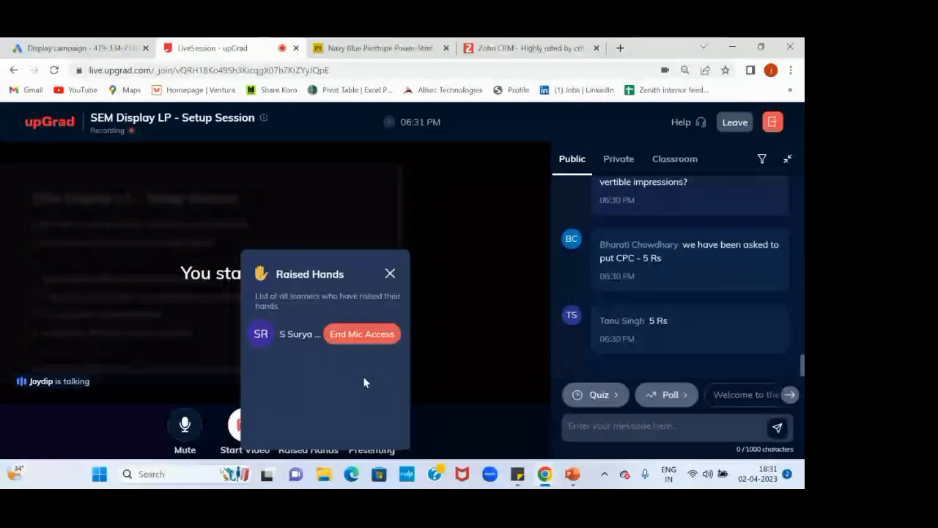
click(81, 49)
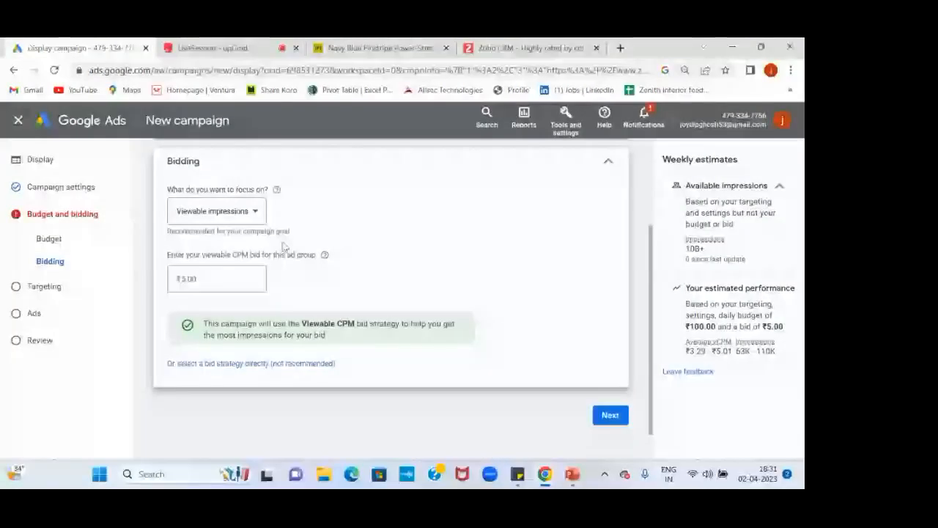
click(235, 211)
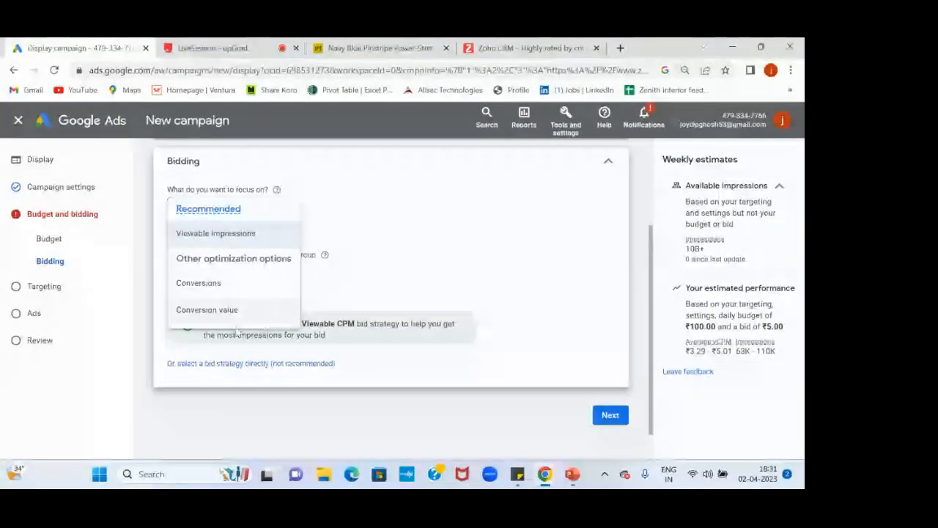
click(217, 236)
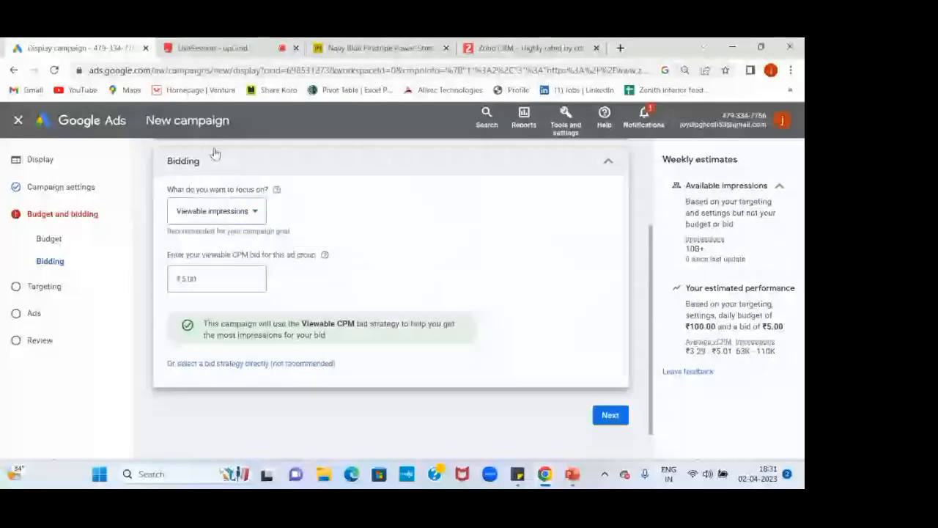
Switch to the live session and end the learner's microphone access.
click(208, 50)
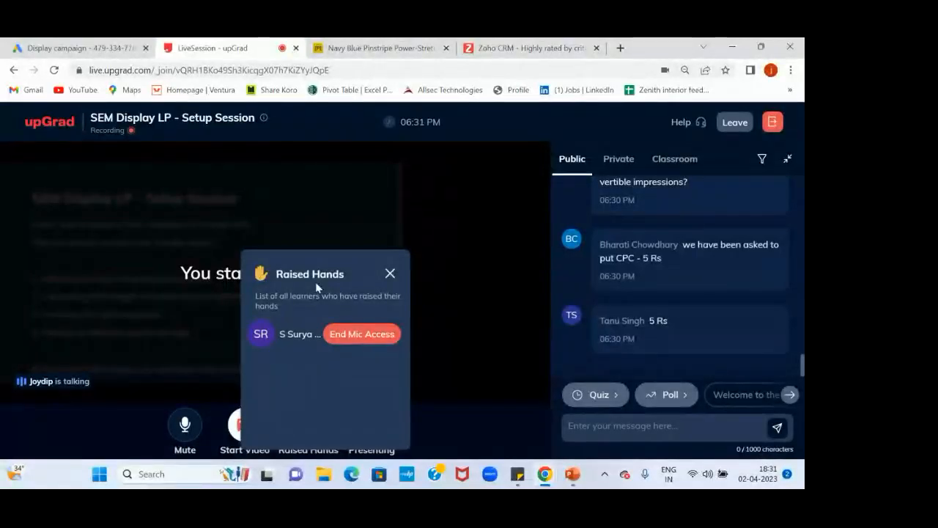
click(347, 334)
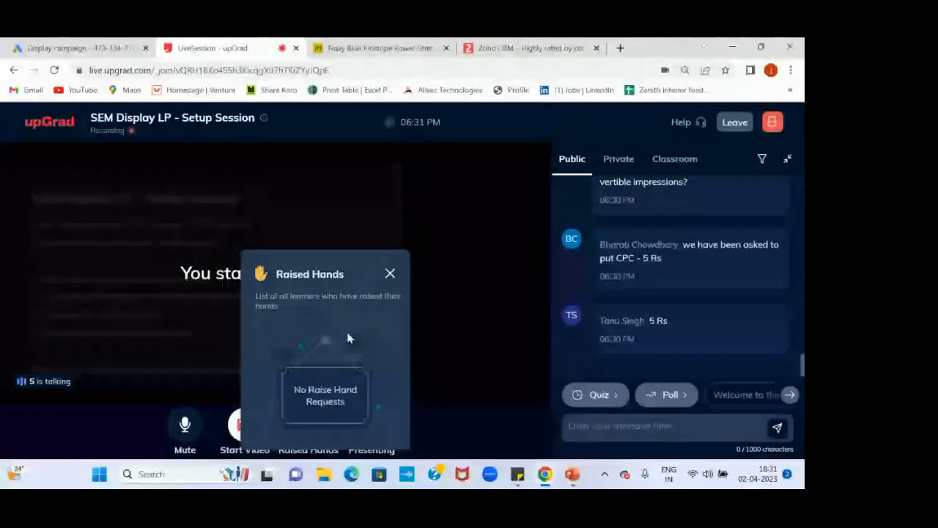
Return to Google Ads, continue from bidding to Targeting, and hide the account notices.
key(ctrl+shift+Tab)
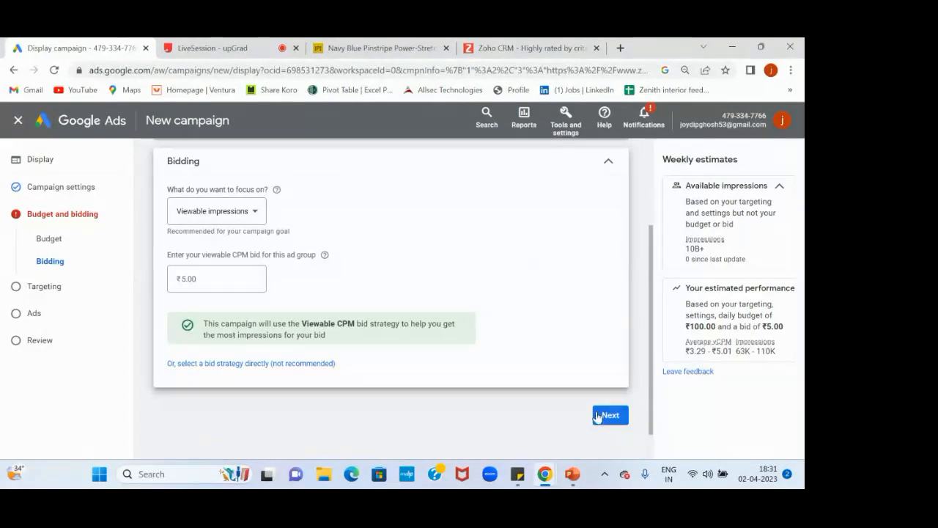
click(607, 415)
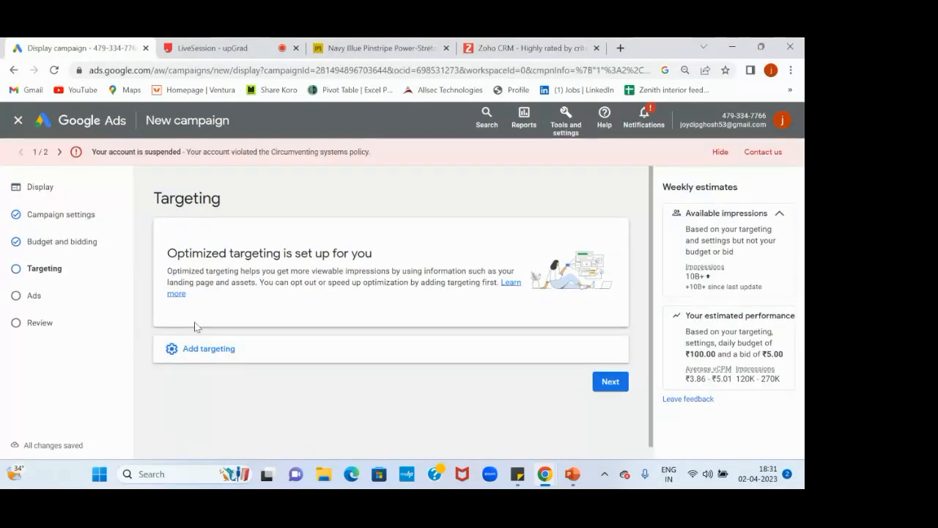
click(721, 153)
click(648, 153)
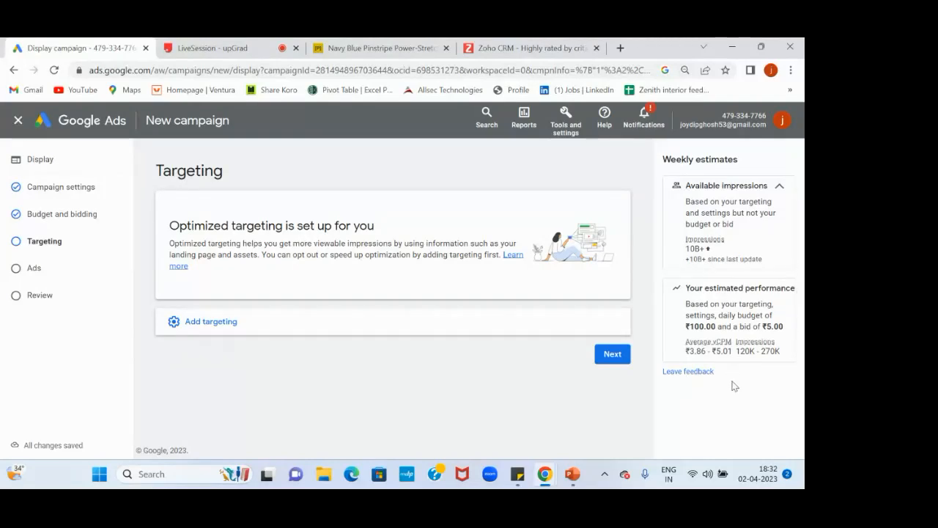
Add audience segment targeting to the campaign and show the segment categories for browsing.
click(208, 329)
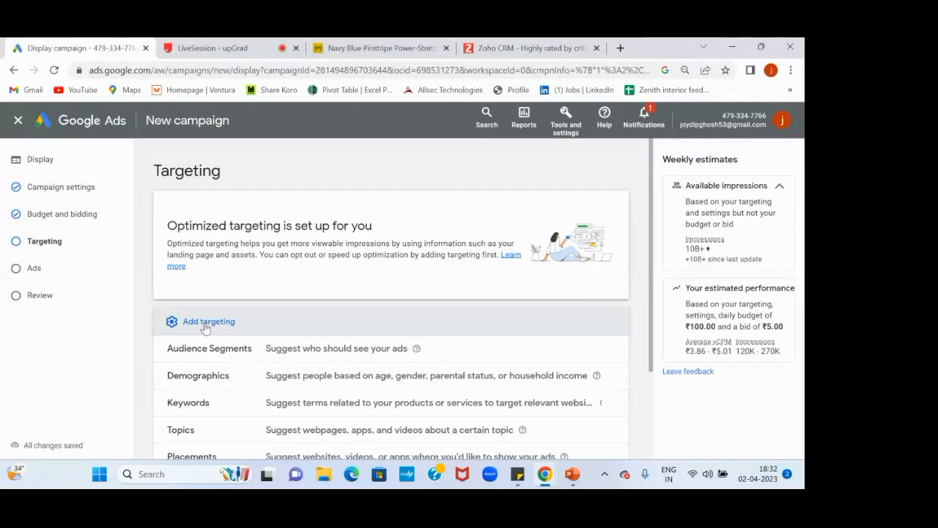
scroll(141, 349, down, 3)
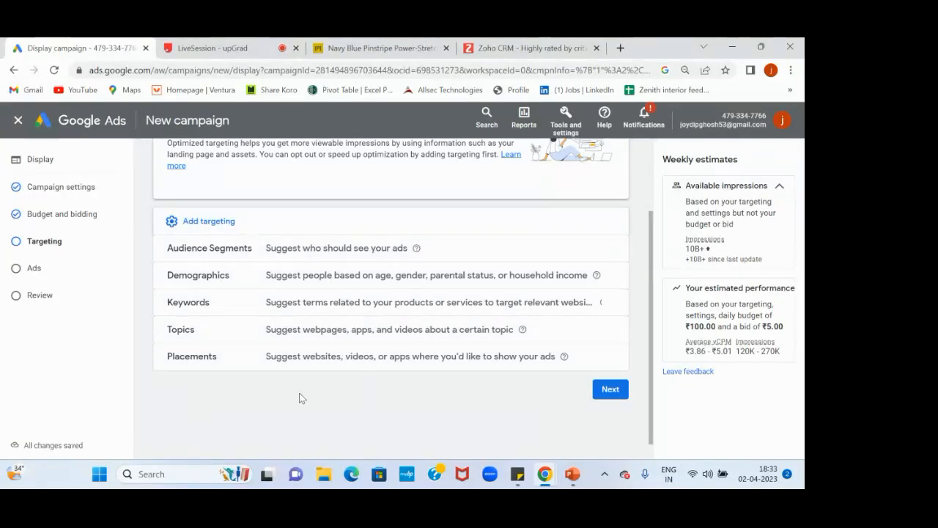
click(267, 258)
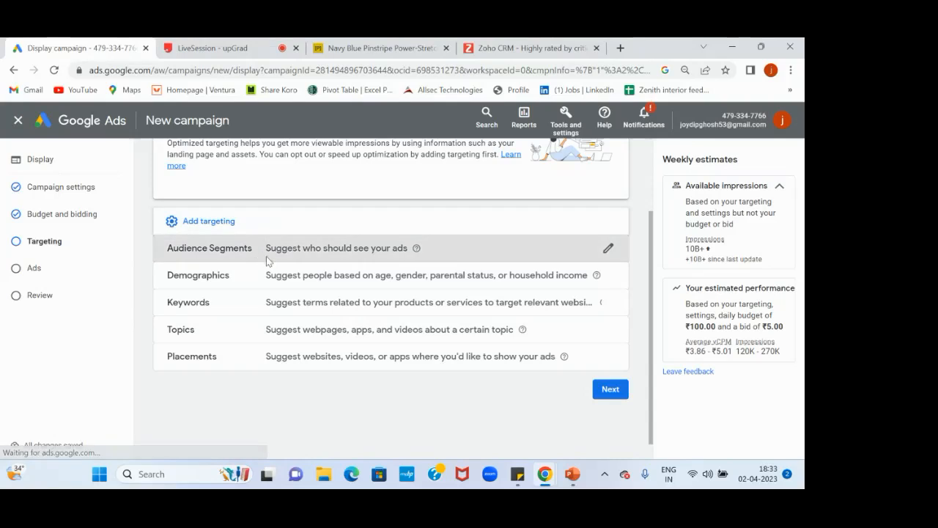
scroll(340, 323, down, 2)
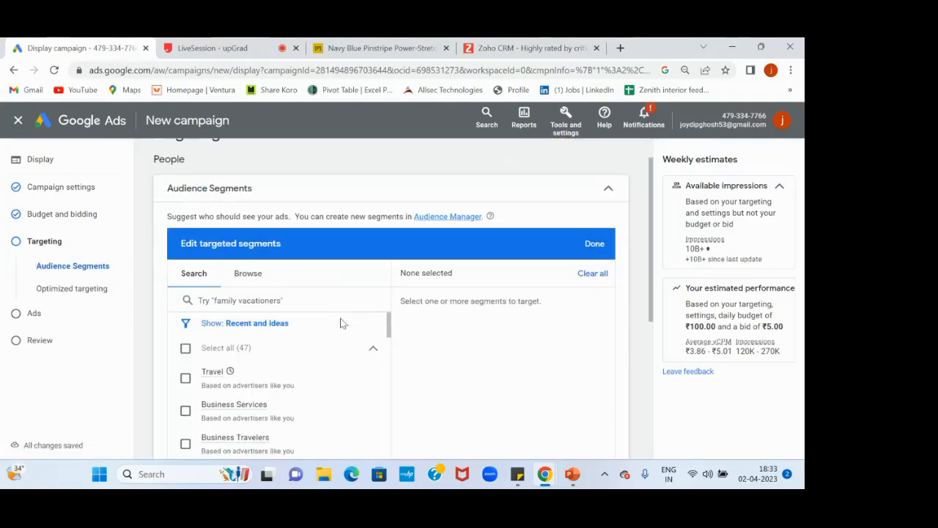
scroll(341, 323, up, 1)
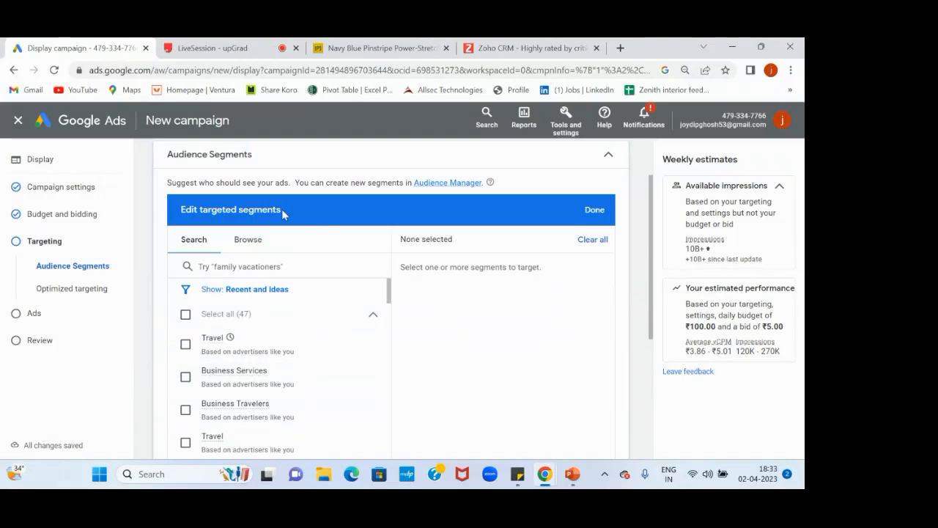
click(248, 252)
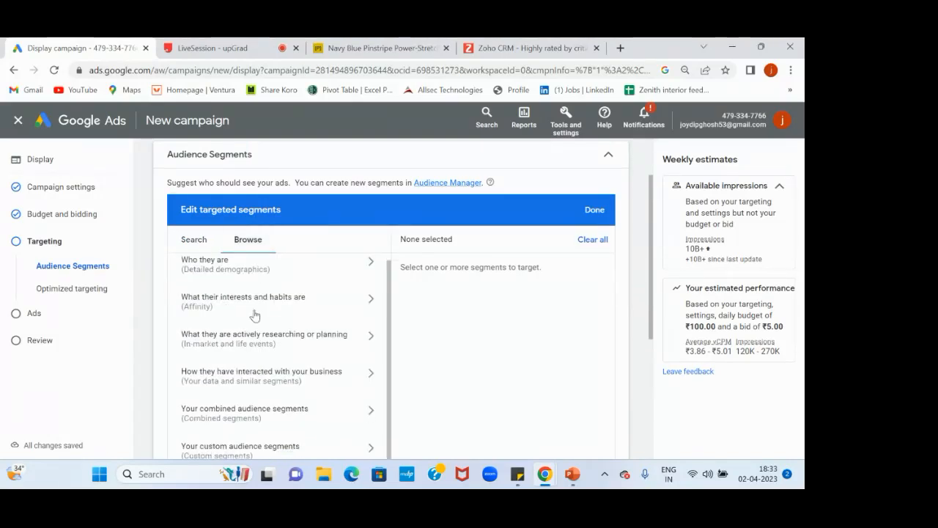
scroll(260, 323, down, 1)
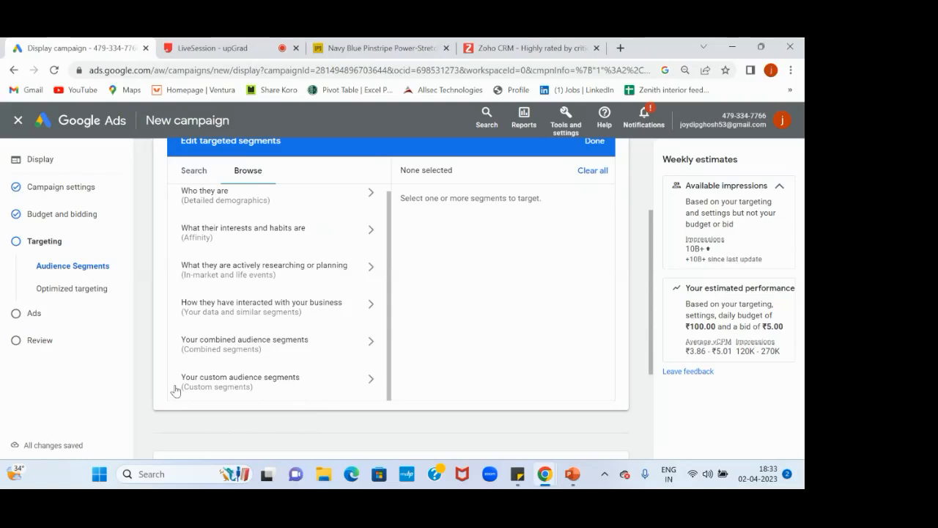
Check the learners' replies in the live session, close the raised hands list, and return to Google Ads.
click(239, 47)
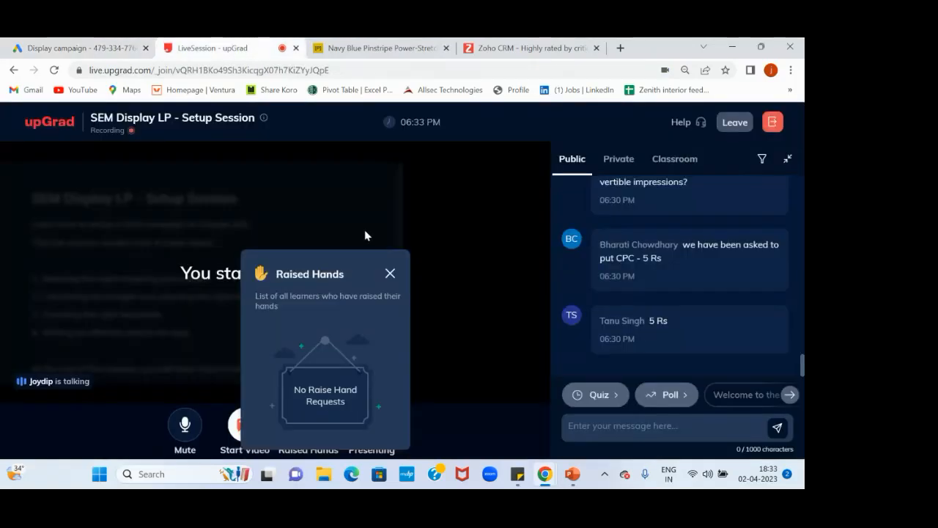
click(390, 274)
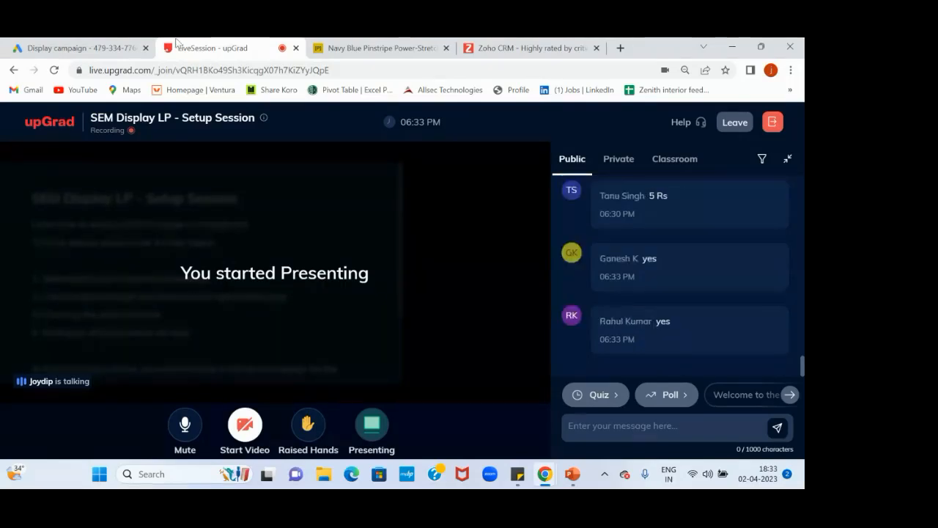
click(94, 48)
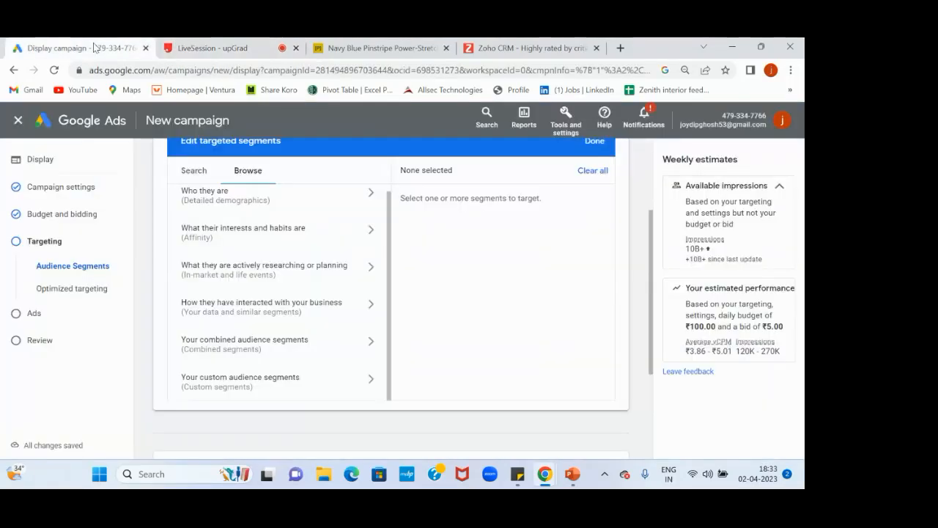
Examine the detailed demographics under Who they are, including Parental Status, and return to the segment categories.
click(246, 206)
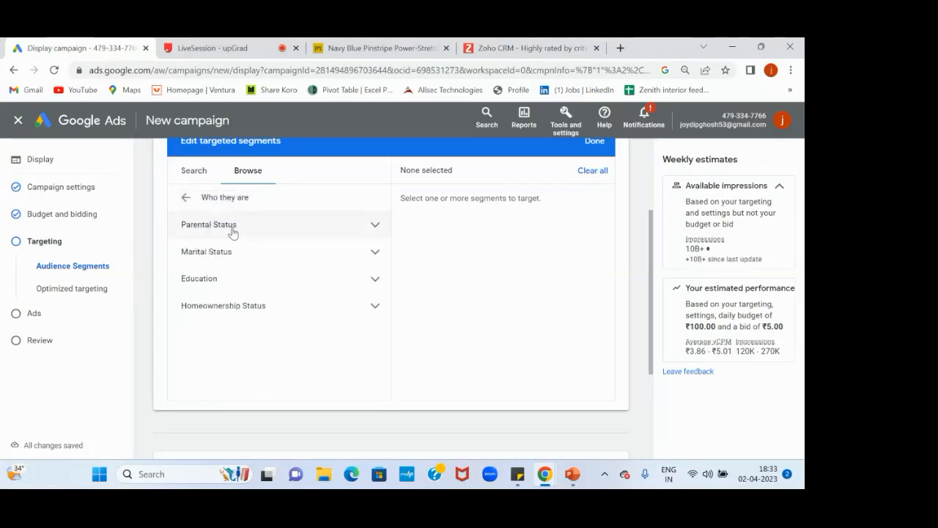
click(232, 231)
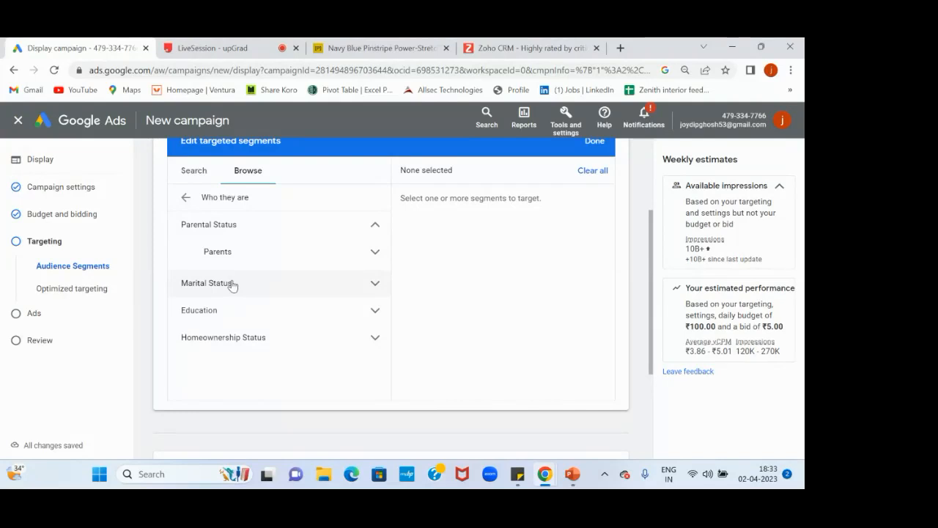
click(186, 198)
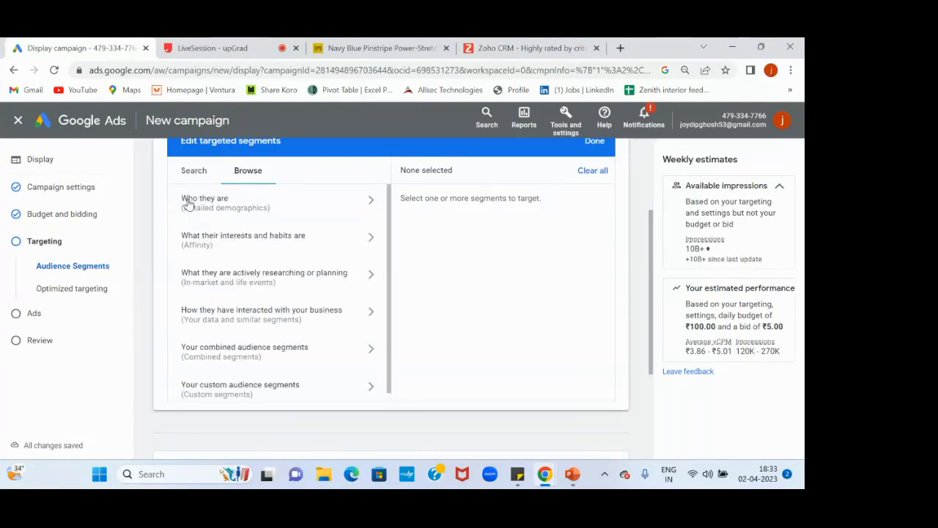
Browse the Affinity segments under What their interests and habits are, and return to the segment categories.
click(243, 239)
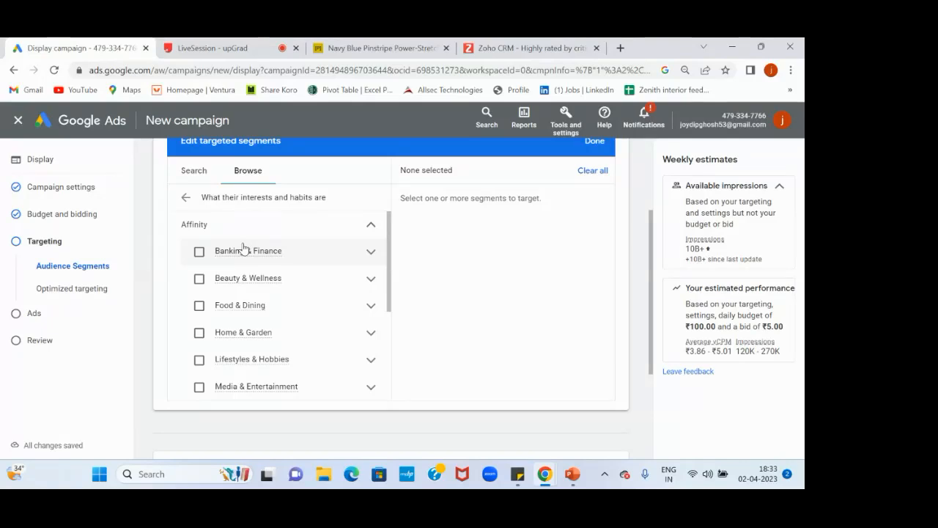
scroll(256, 295, down, 3)
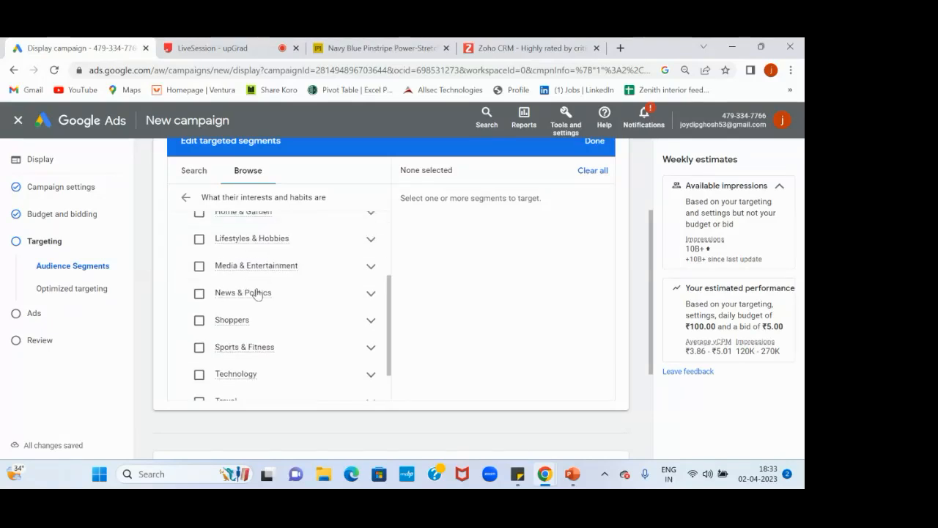
scroll(250, 286, up, 3)
click(187, 201)
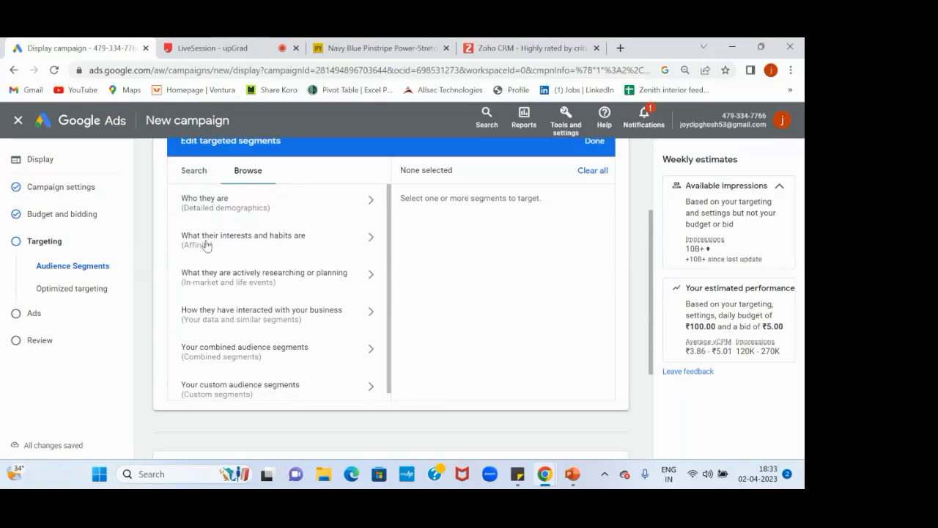
Examine the In-market and Life events segments under What they are actively researching or planning, and return to the segment categories.
click(226, 287)
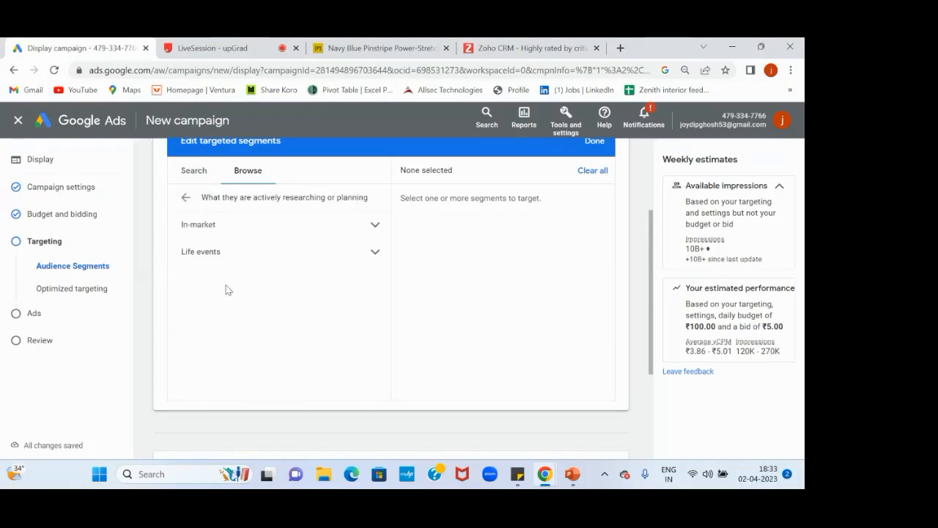
click(216, 224)
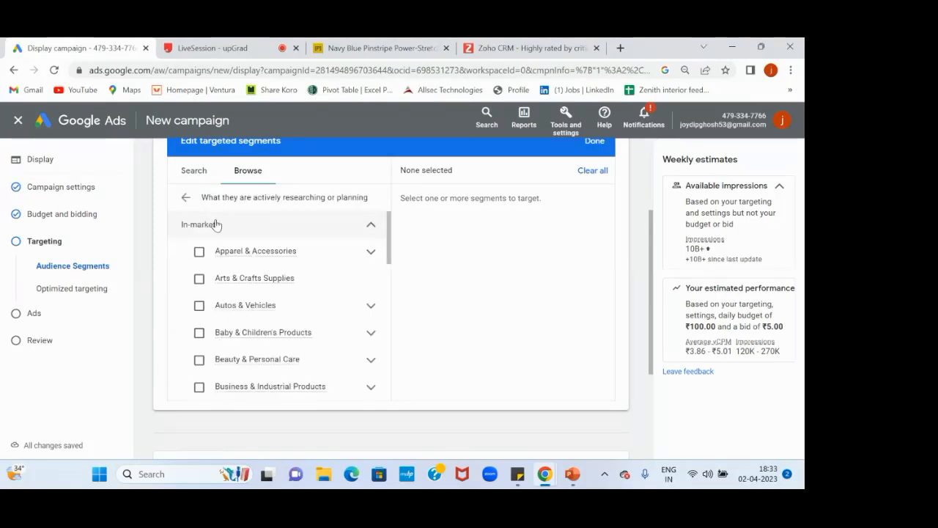
click(216, 224)
click(219, 253)
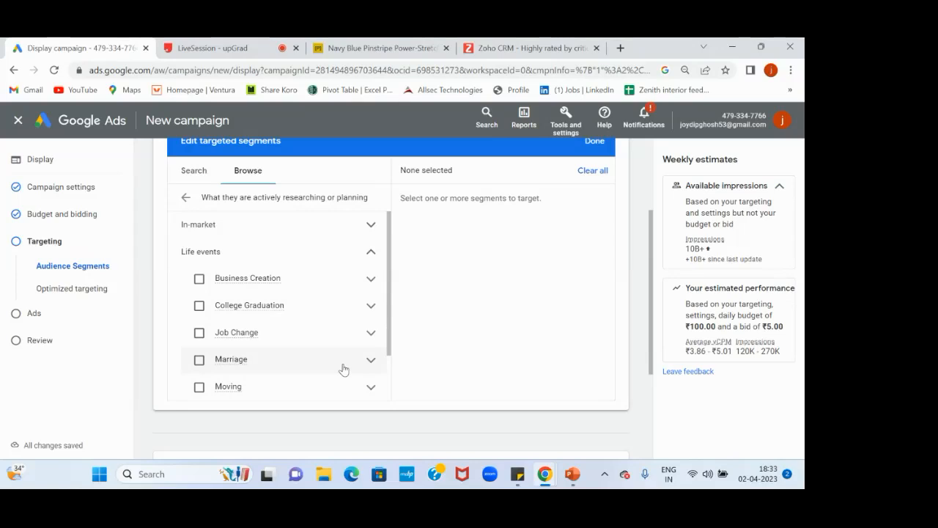
scroll(343, 369, down, 1)
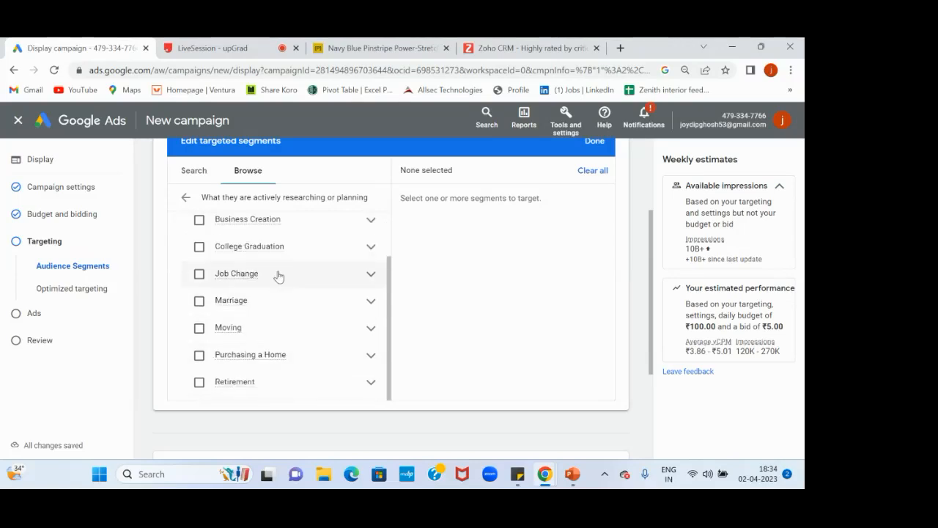
scroll(294, 327, up, 1)
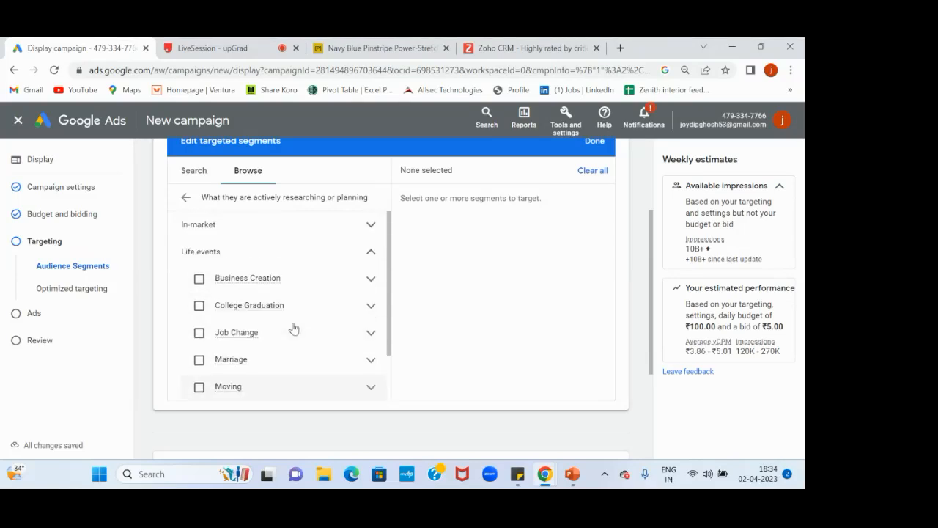
click(186, 199)
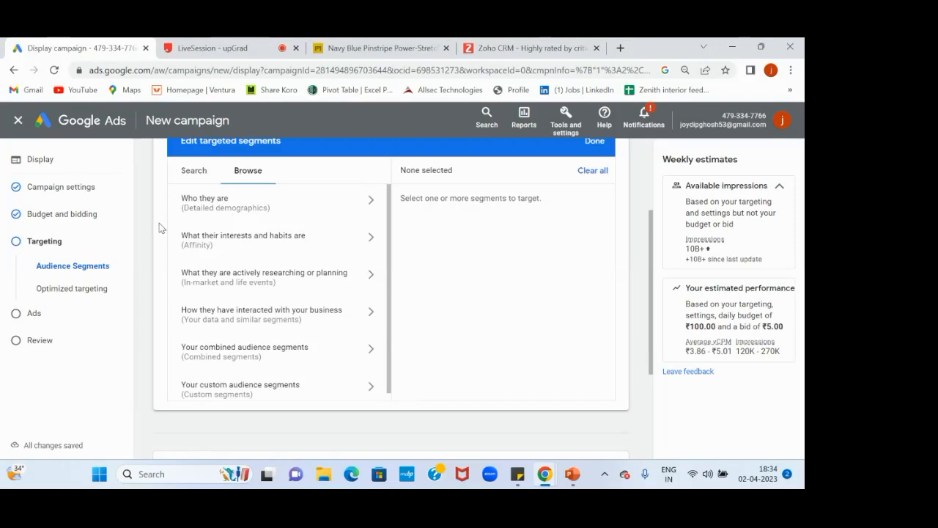
Check the learners' chat replies in the upGrad live session and return to Google Ads.
click(258, 48)
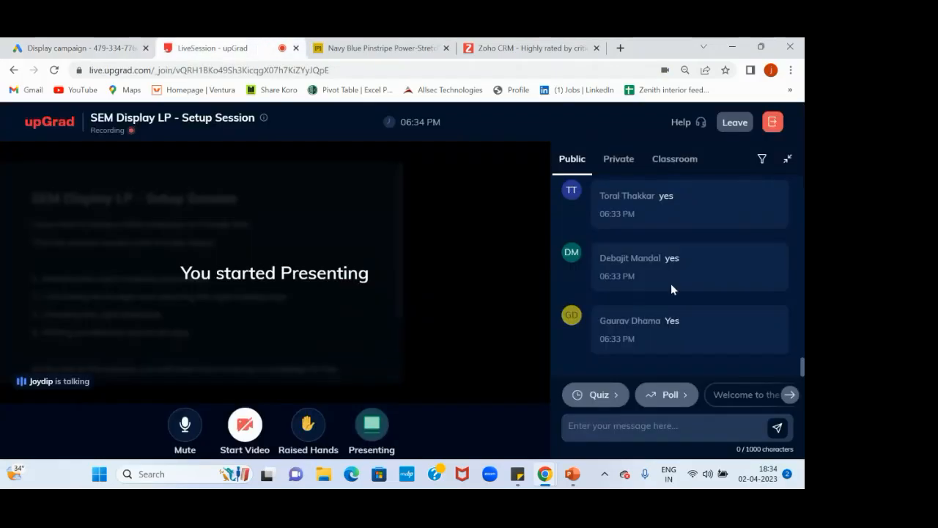
scroll(671, 284, up, 3)
scroll(671, 284, down, 3)
click(66, 46)
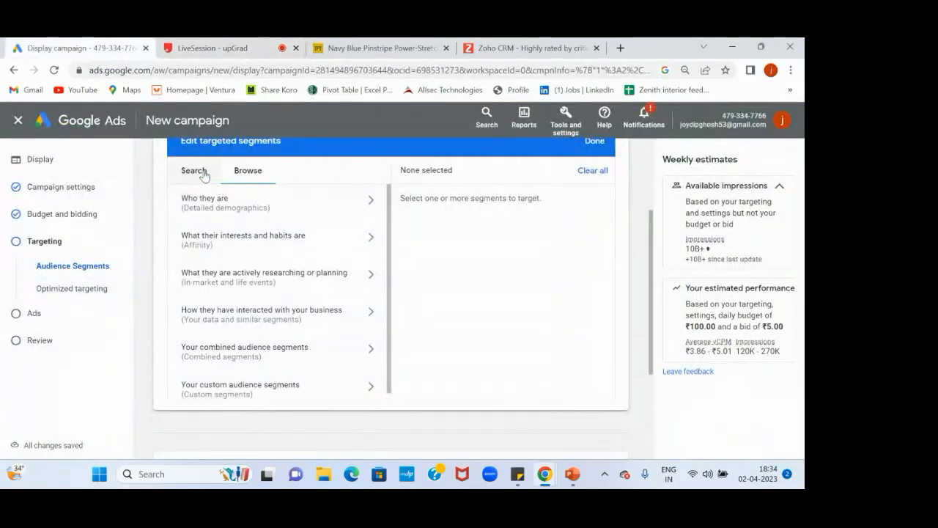
Switch from browsing the audience segments to searching them, and search for "customer relationship".
scroll(376, 283, up, 1)
scroll(376, 282, down, 1)
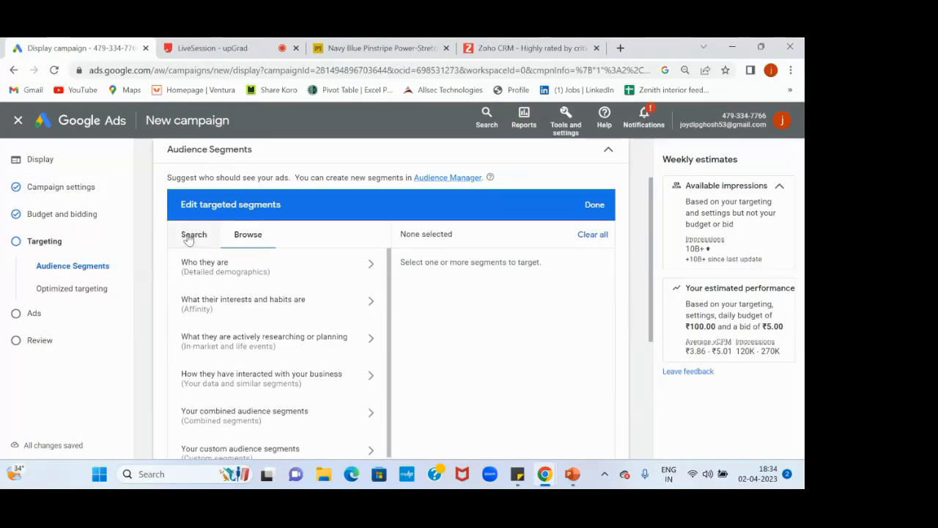
click(192, 236)
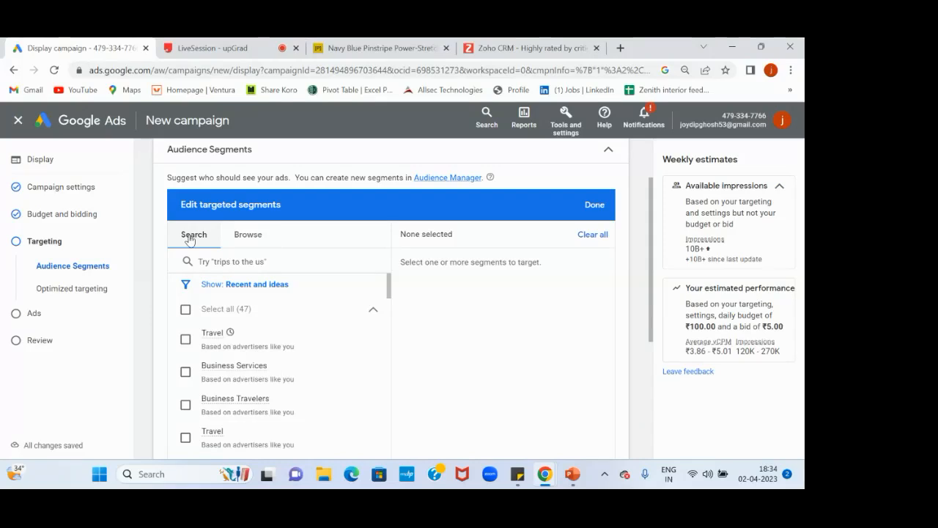
click(242, 242)
click(199, 243)
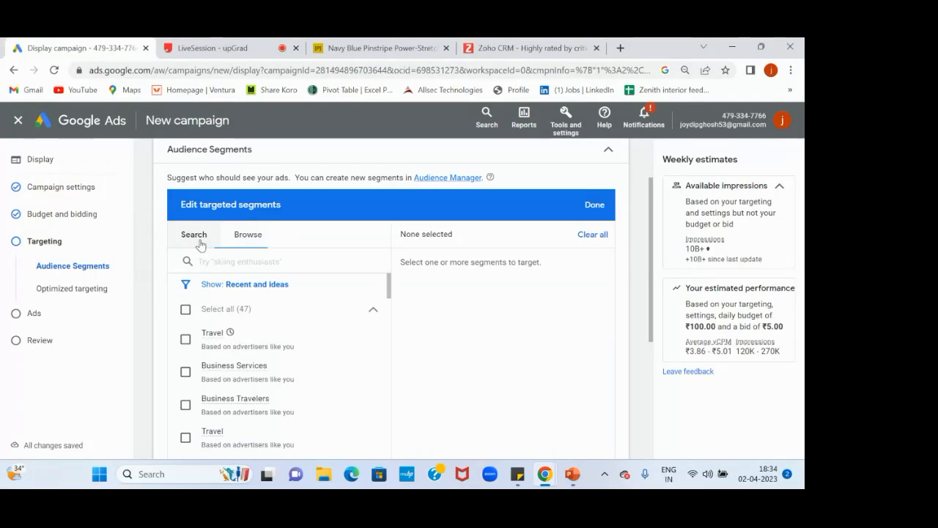
click(212, 263)
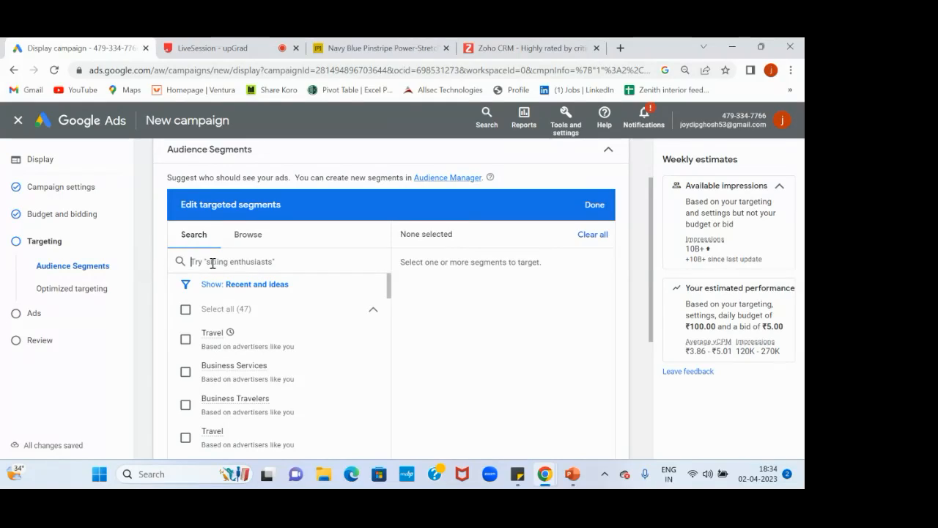
text(customer)
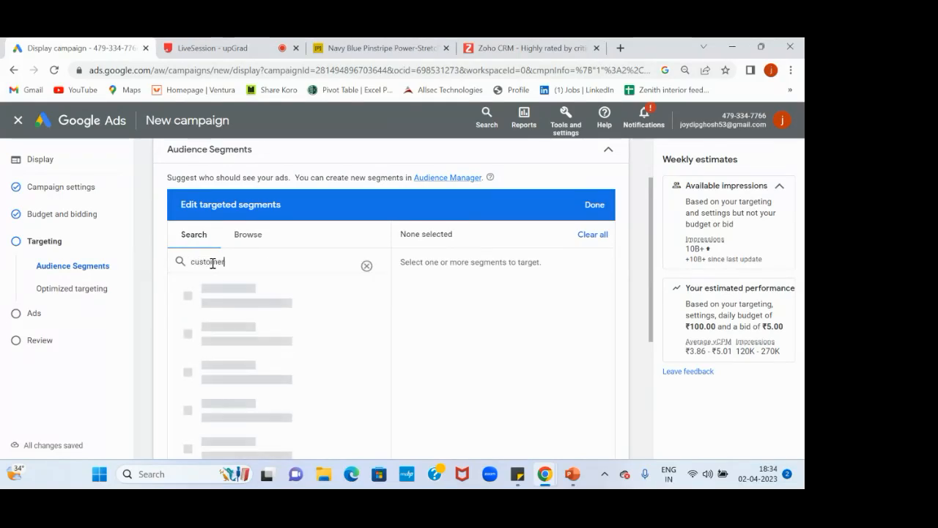
text( relationship)
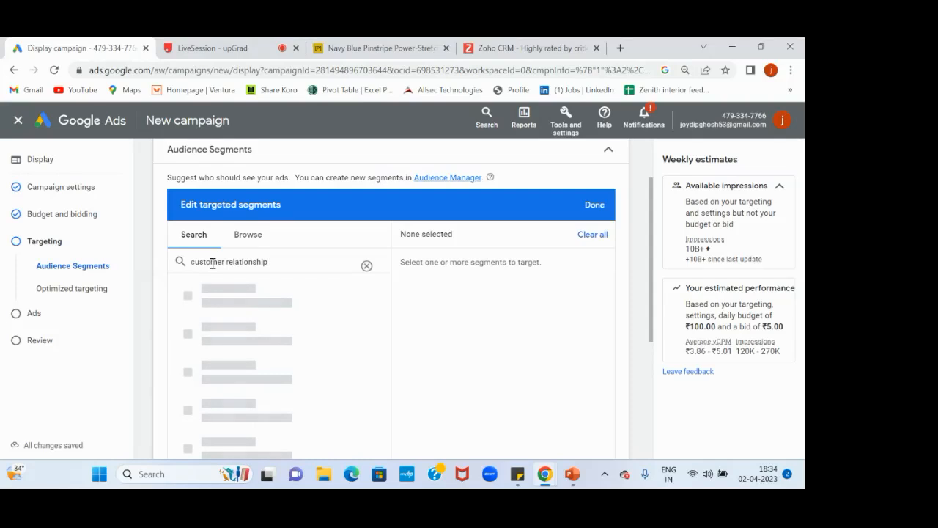
scroll(141, 295, down, 1)
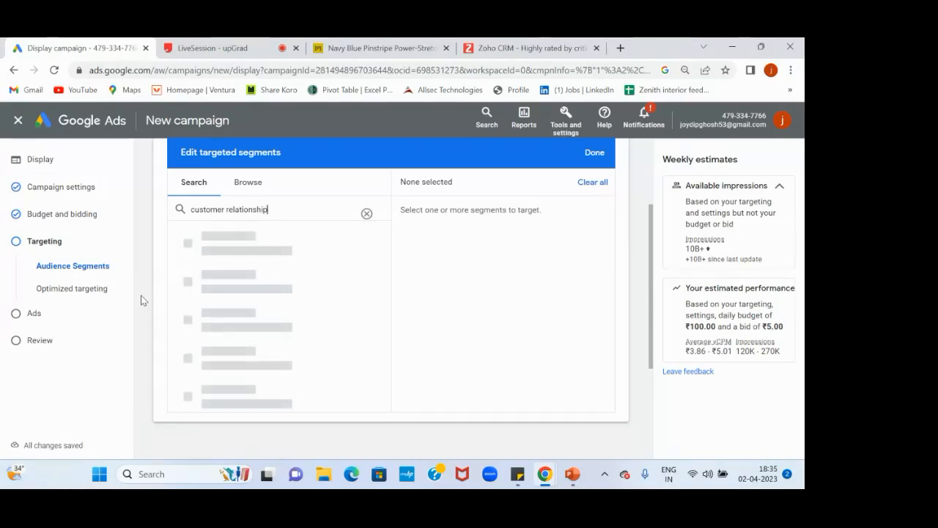
Cut the segment search back to "customer" and re-enter "relationship" to reload the matching segments.
key(BackSpace)
key(BackSpace)
key(BackSpace)
key(BackSpace)
key(BackSpace)
key(BackSpace)
key(BackSpace)
key(BackSpace)
key(BackSpace)
key(BackSpace)
key(BackSpace)
key(BackSpace)
key(BackSpace)
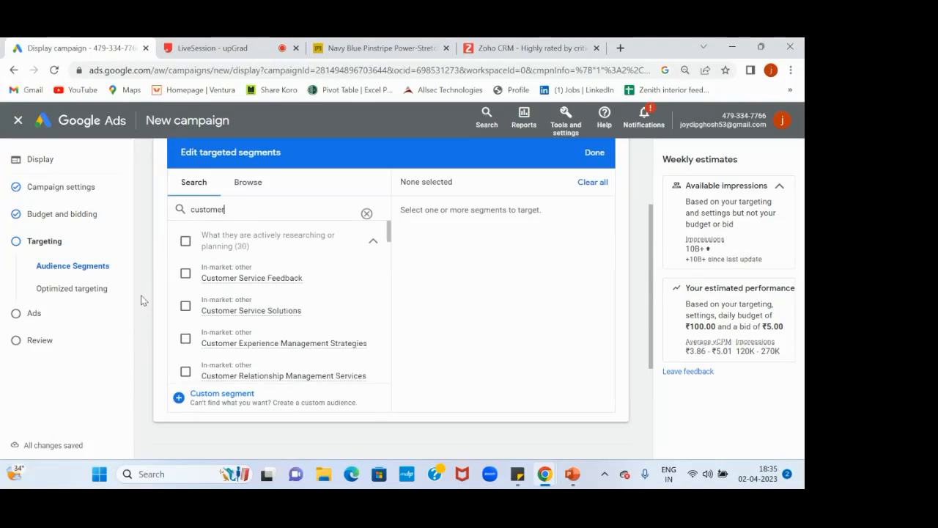
text(relationship)
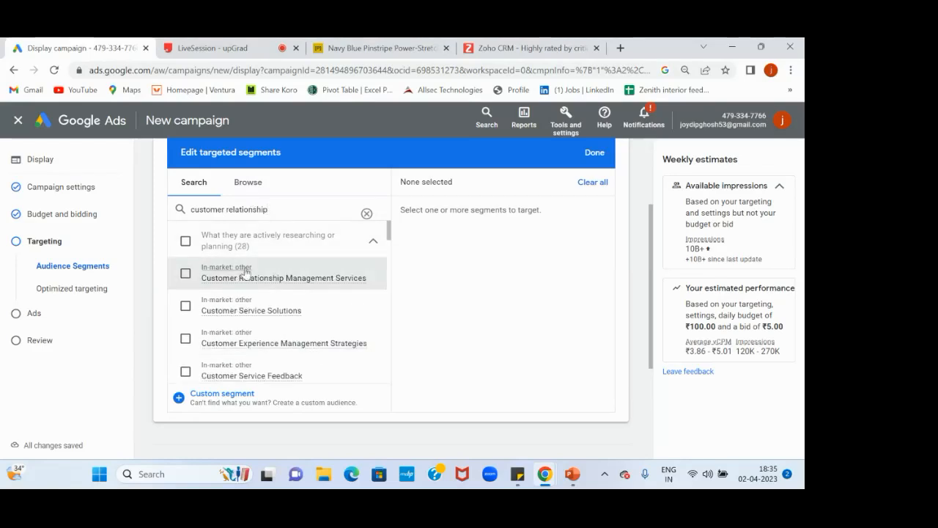
Target the in-market segments Customer Relationship Management Services, Customer Service Solutions and Customer Experience Management Strategies.
mouse_move(267, 281)
click(186, 274)
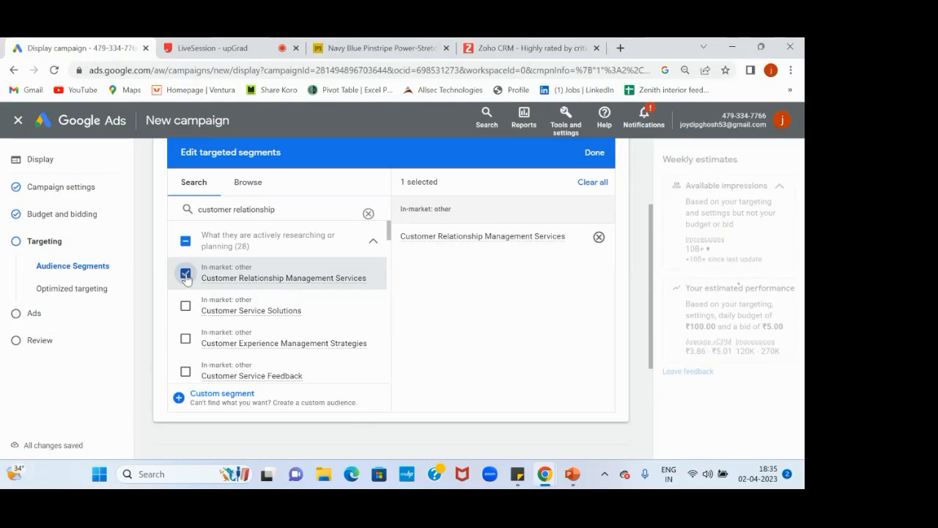
click(185, 307)
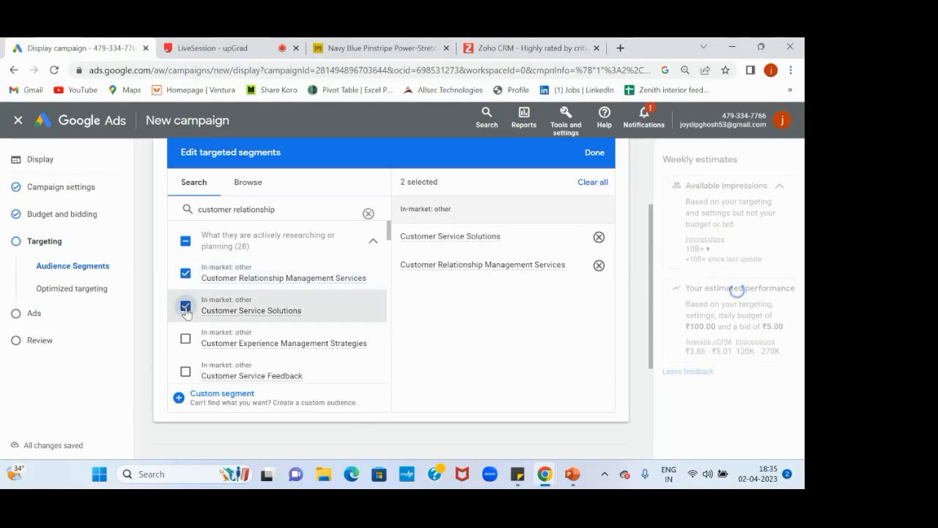
click(186, 338)
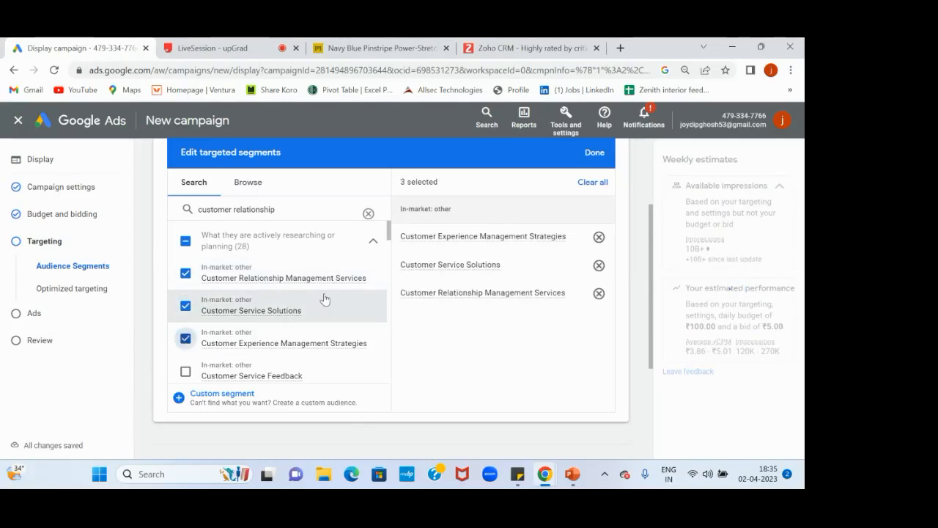
Add Customer Service Feedback, Customer Support Software, Customer Relationship Management Software and Customer Relationship Management Marketing Systems to the targeted segments.
scroll(325, 298, down, 3)
click(185, 261)
click(186, 294)
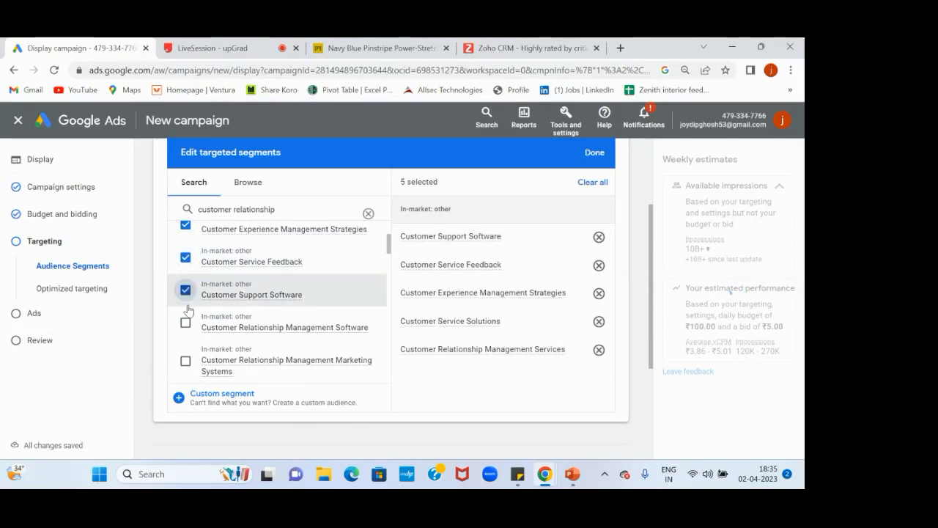
click(187, 325)
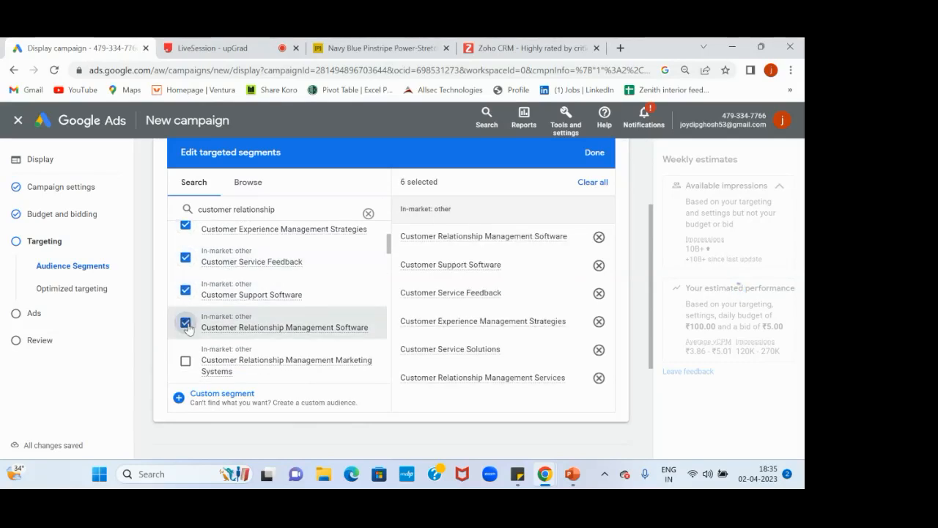
click(185, 362)
Add Customer Retention Marketing, Customer Retention Strategies, CRM Solutions and Helpdesk & Customer Support Solutions to the targeted segments.
scroll(283, 330, down, 2)
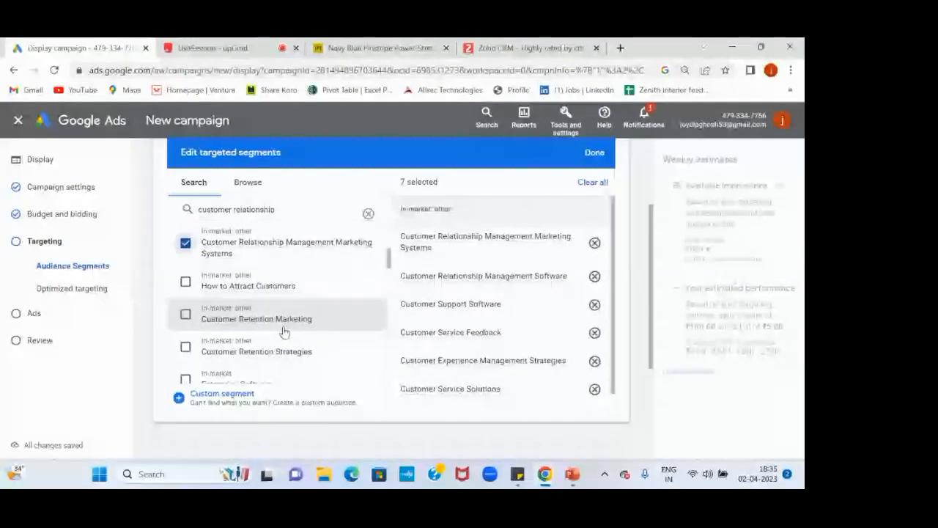
click(185, 316)
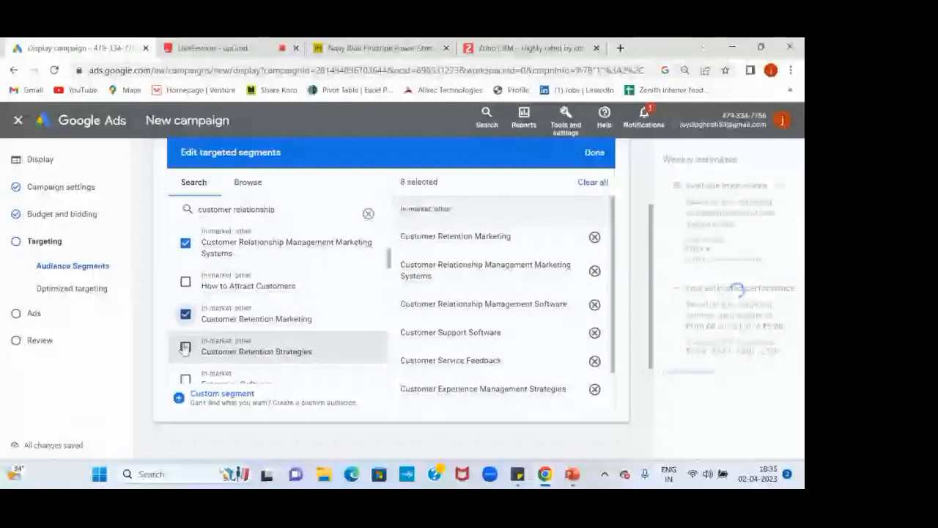
click(186, 347)
scroll(264, 326, down, 1)
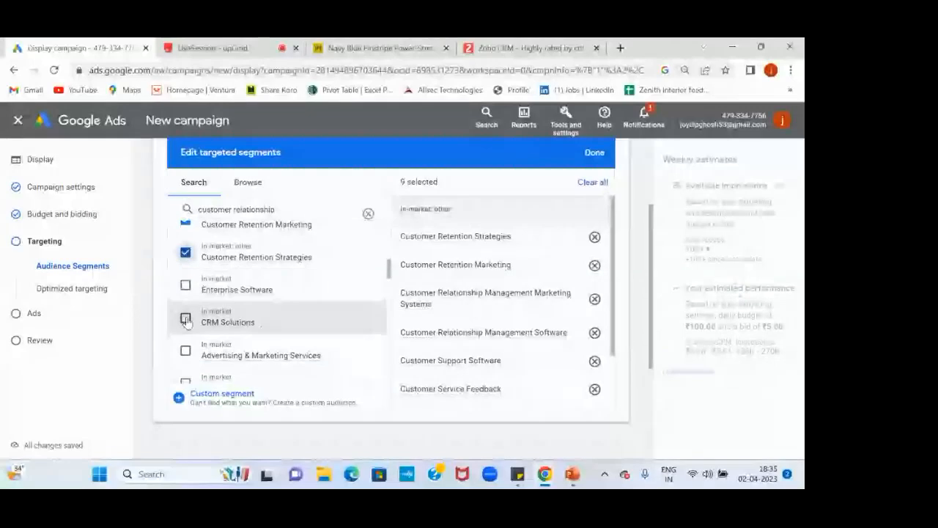
click(234, 319)
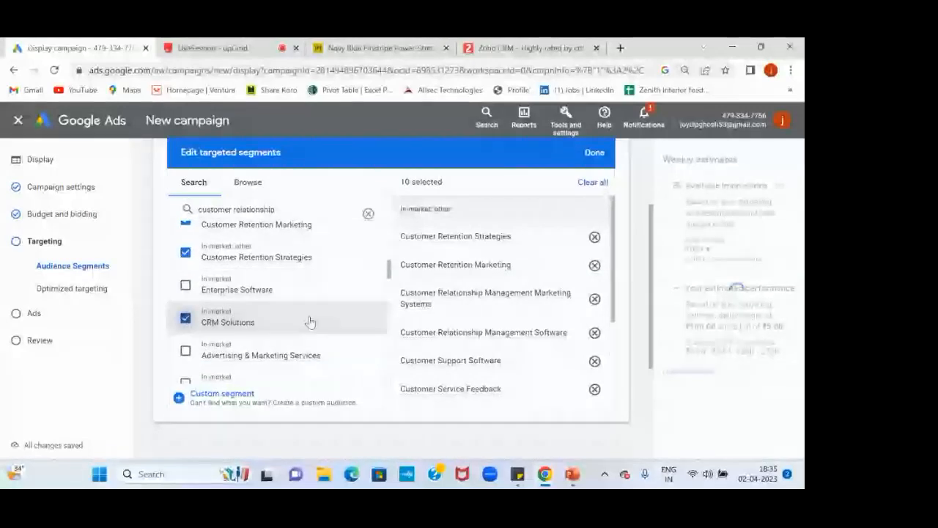
scroll(310, 321, down, 2)
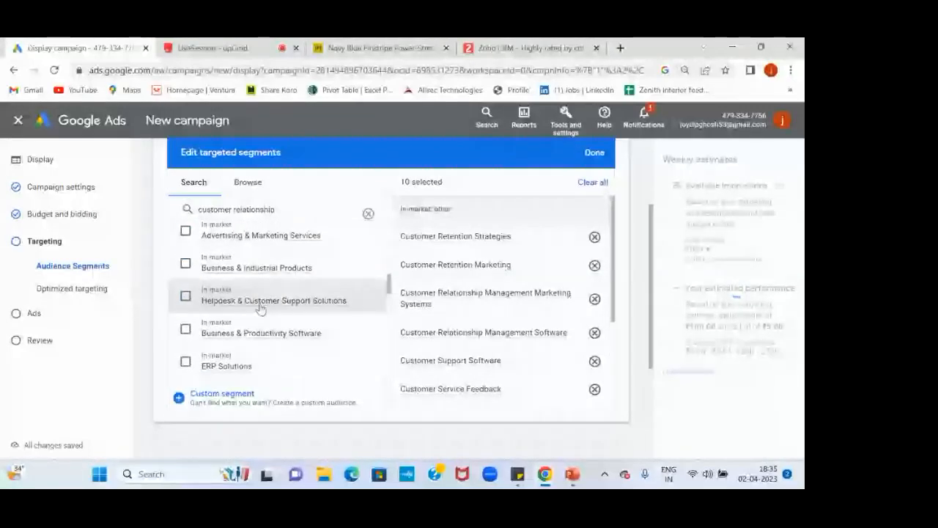
scroll(259, 308, down, 1)
click(184, 267)
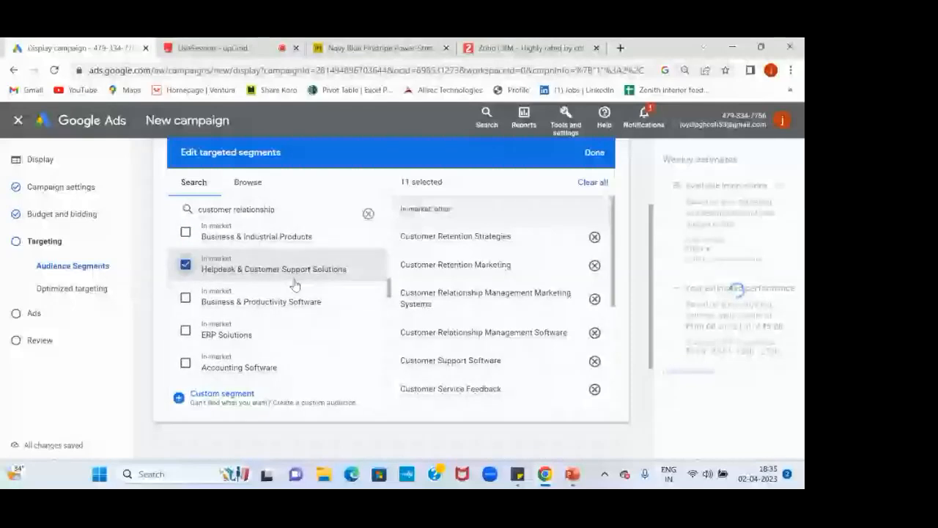
Add the affinity segment Customer Satisfaction Surveys to the targeted segments and finish editing the audience segments.
scroll(276, 350, down, 2)
scroll(277, 350, down, 2)
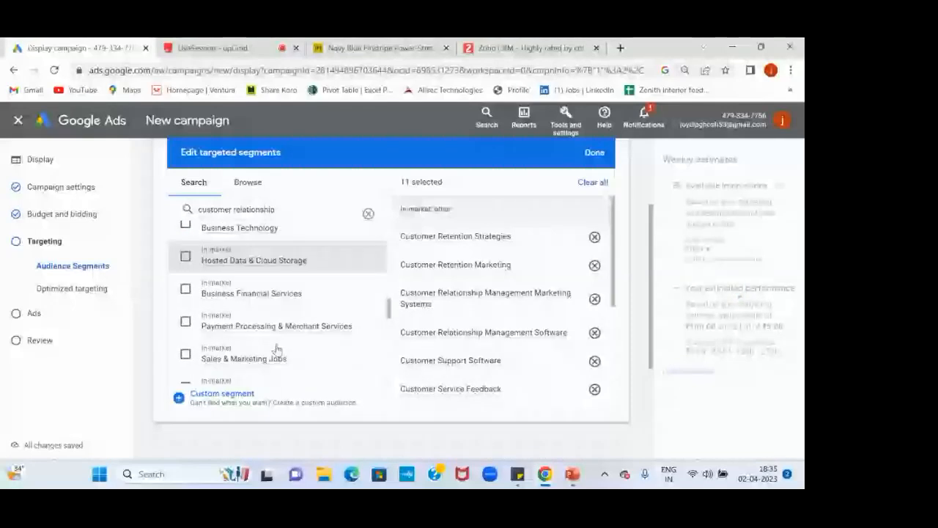
scroll(274, 351, down, 2)
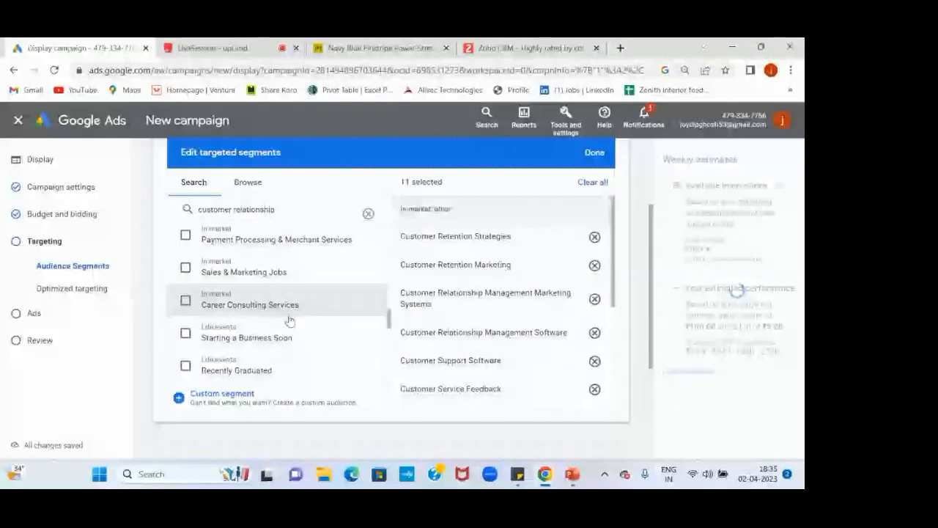
scroll(290, 321, down, 2)
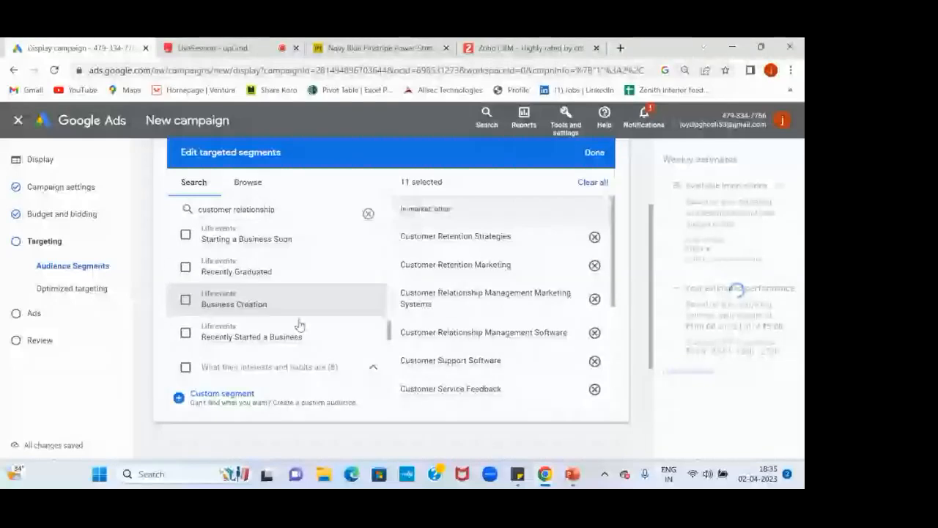
scroll(299, 325, down, 3)
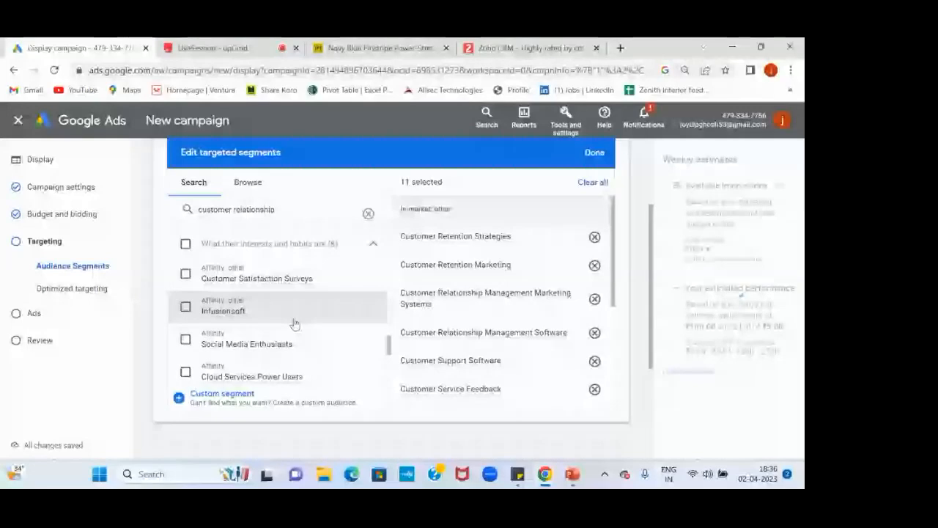
click(184, 274)
scroll(290, 317, down, 3)
scroll(290, 316, down, 3)
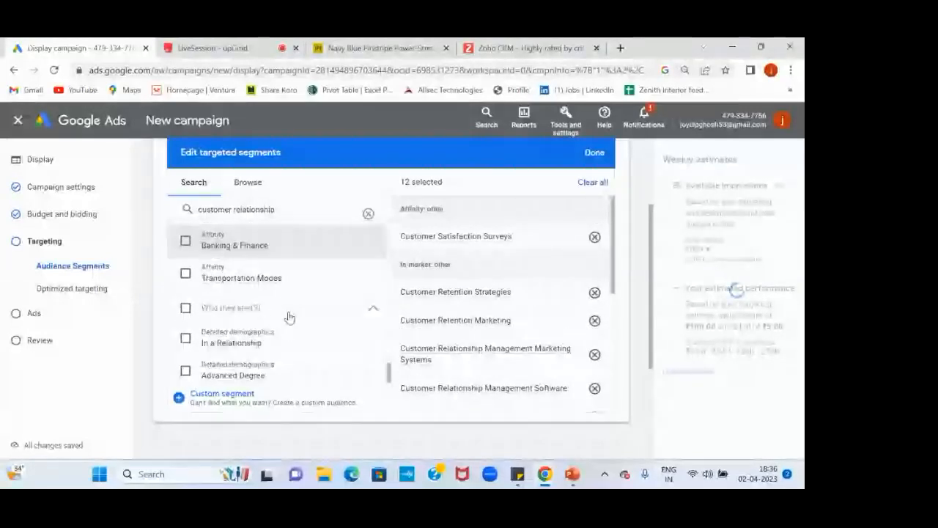
scroll(289, 316, down, 2)
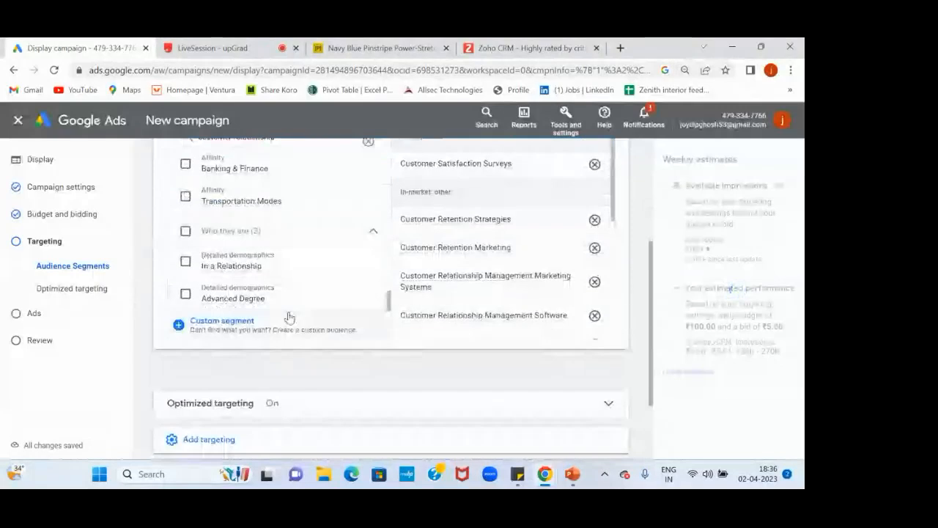
scroll(290, 317, up, 8)
scroll(289, 317, up, 6)
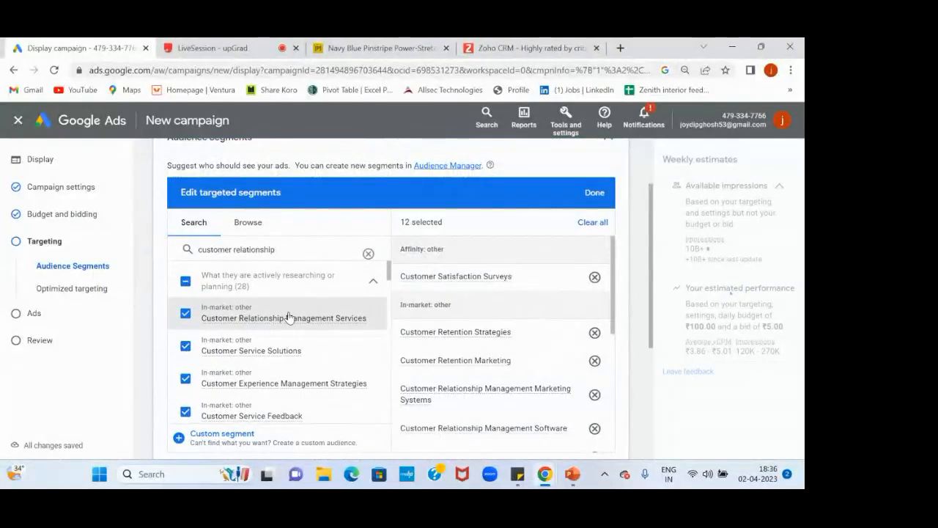
click(595, 194)
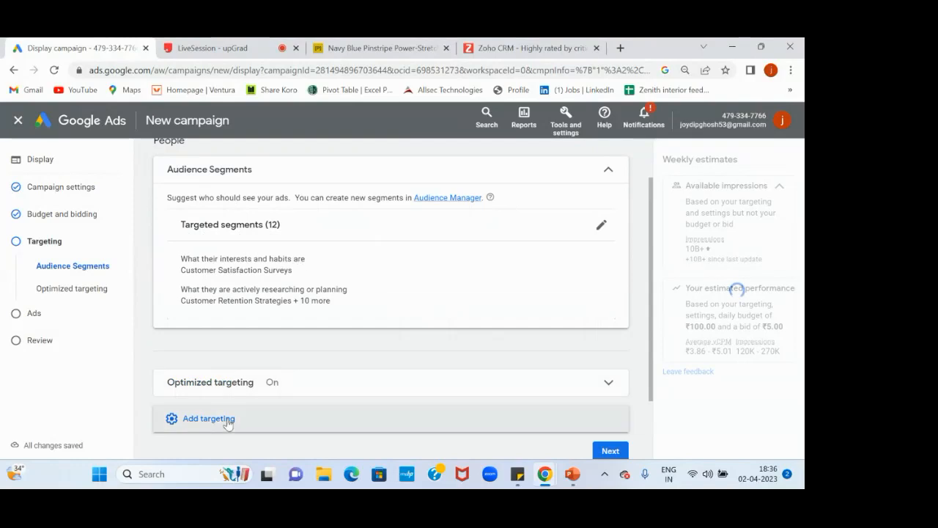
Add demographics targeting that excludes the age groups 18 - 24, 25 - 34, 55 - 64 and 65+.
click(218, 425)
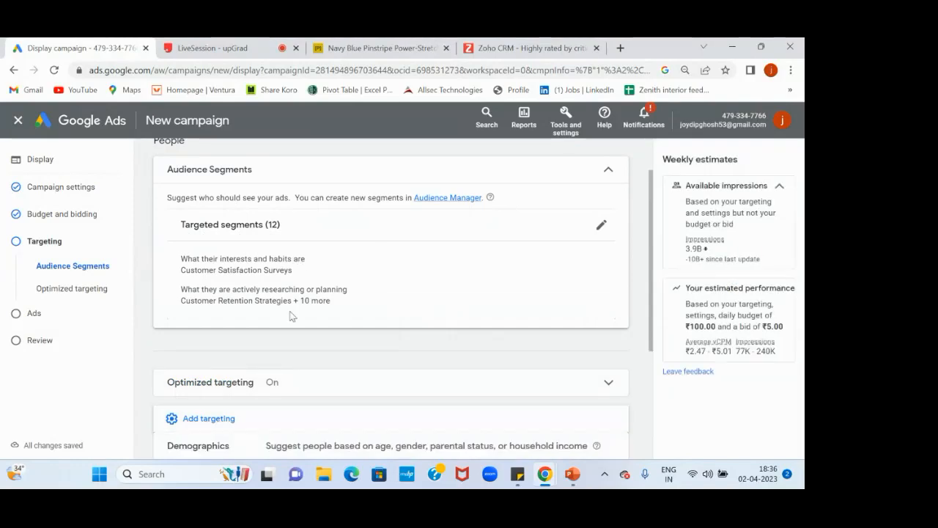
scroll(291, 317, down, 3)
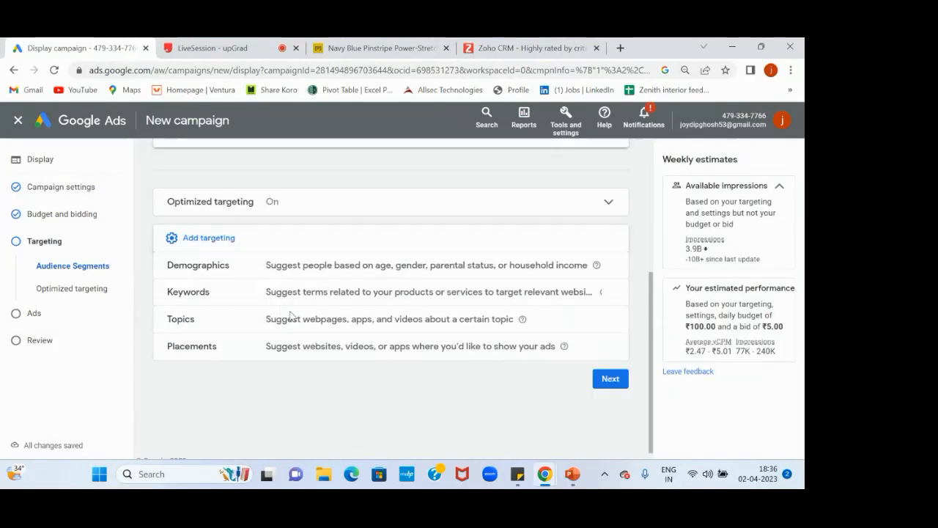
click(231, 275)
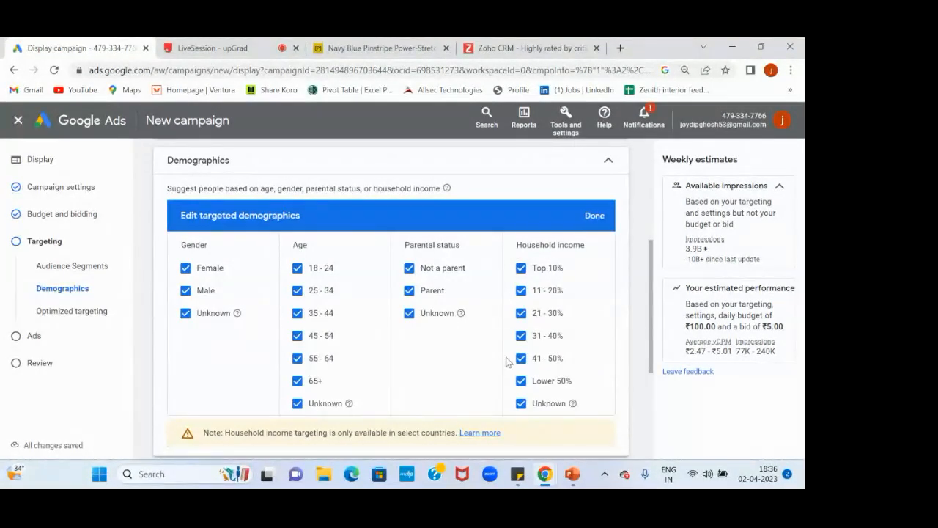
click(296, 271)
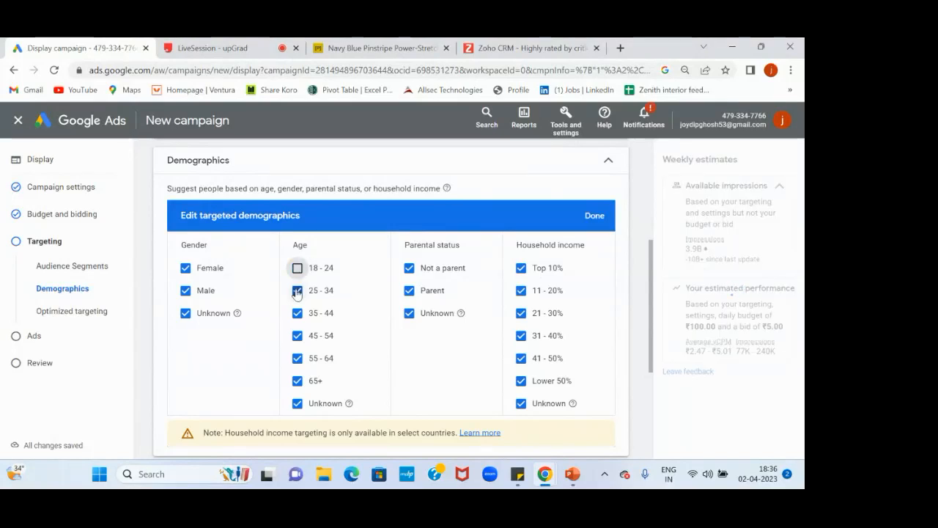
click(296, 290)
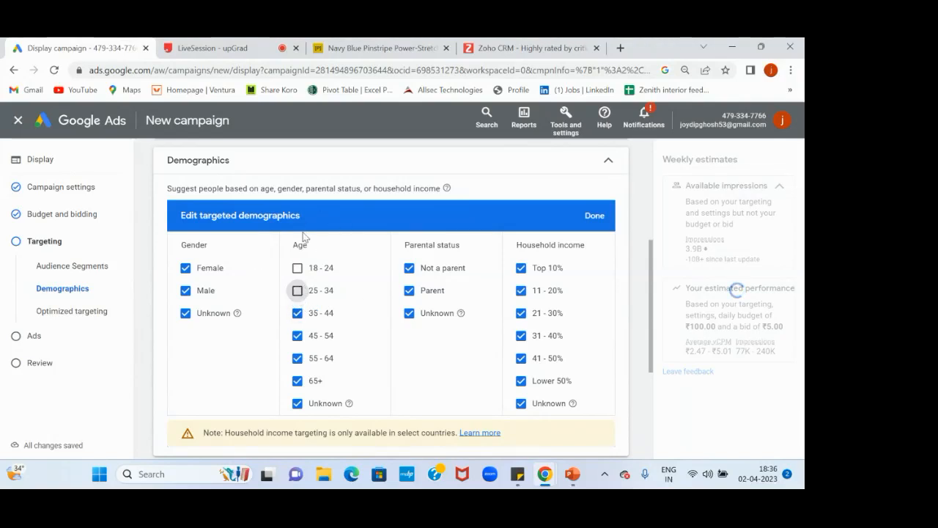
click(298, 382)
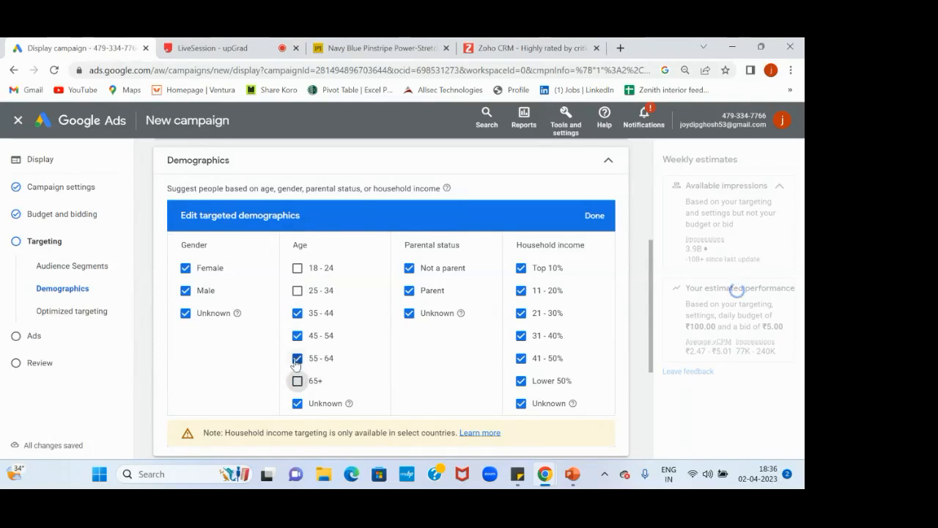
click(297, 360)
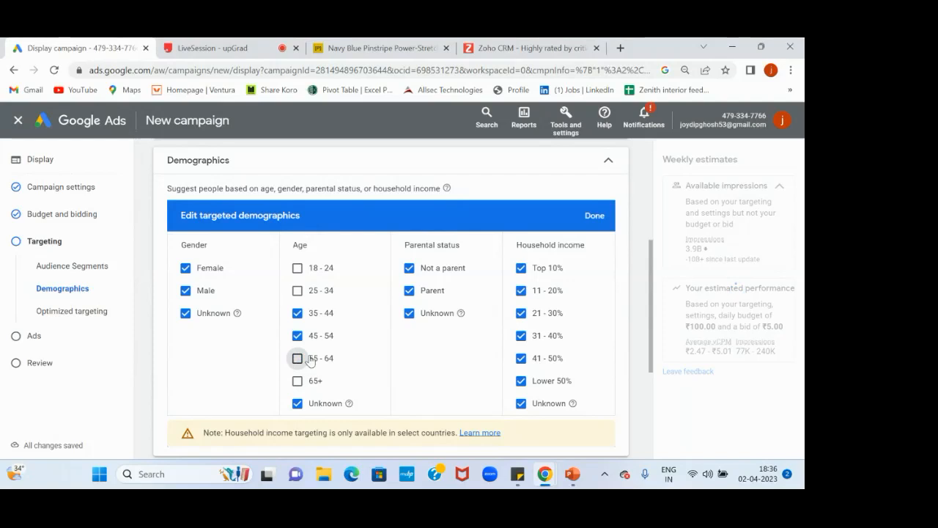
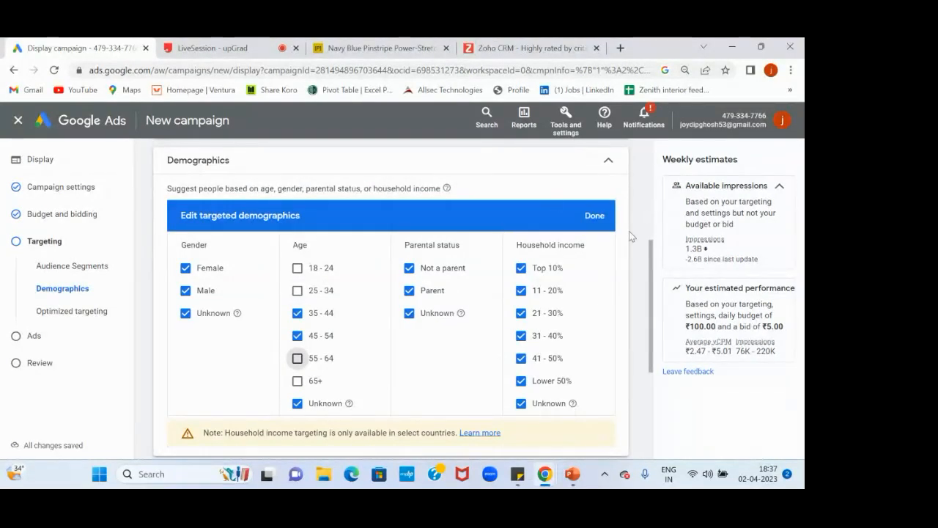
click(595, 217)
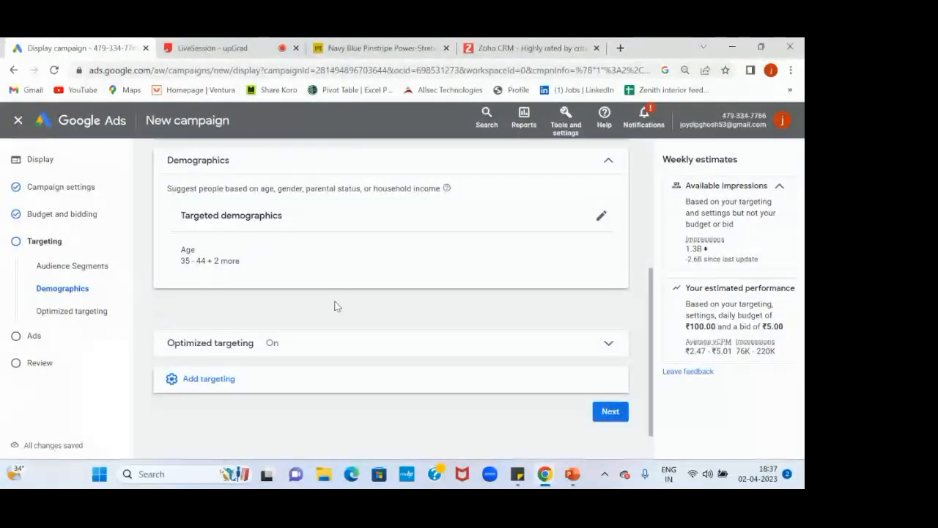
Add keyword targeting and include all keyword ideas suggested for the Zoho CRM landing page.
scroll(335, 306, down, 1)
click(255, 333)
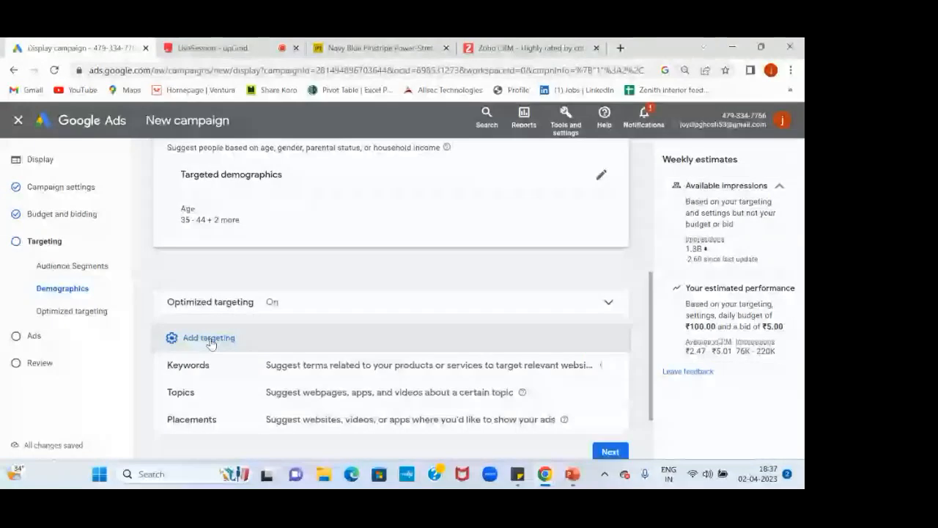
scroll(374, 317, down, 2)
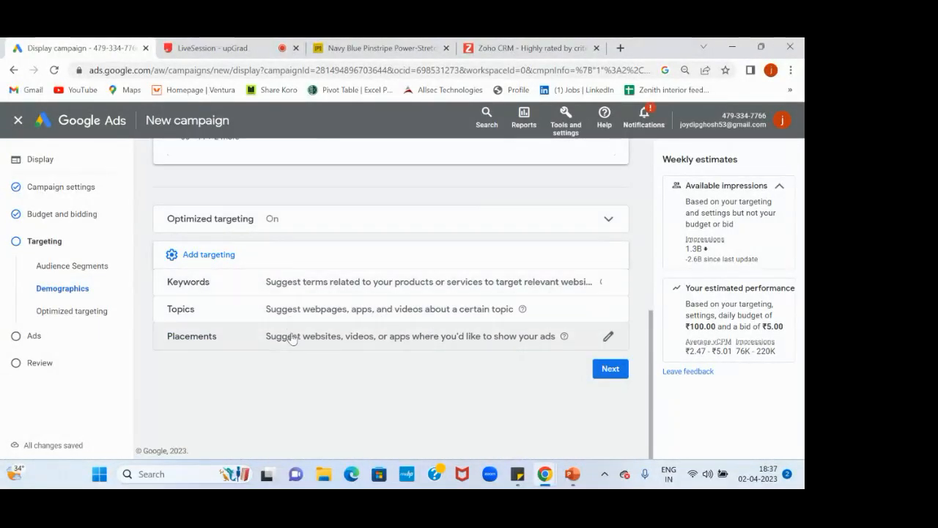
click(271, 283)
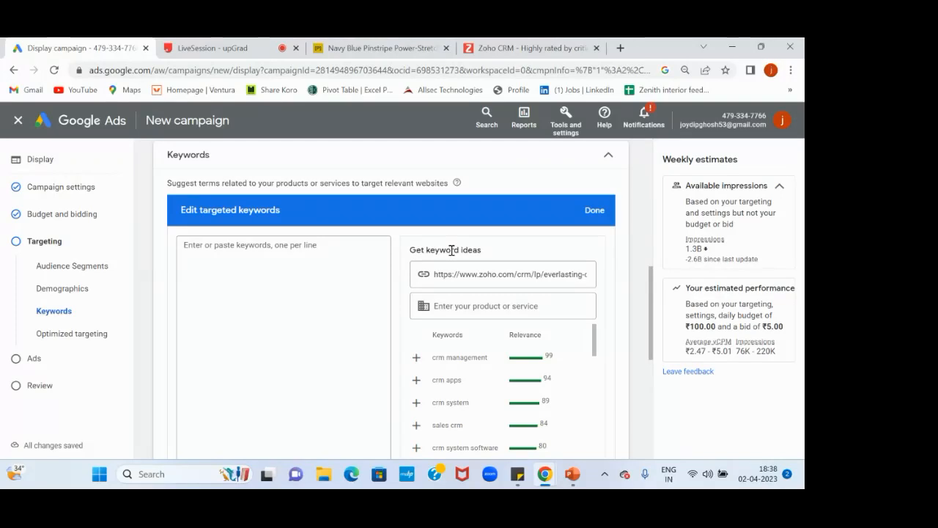
scroll(496, 305, down, 1)
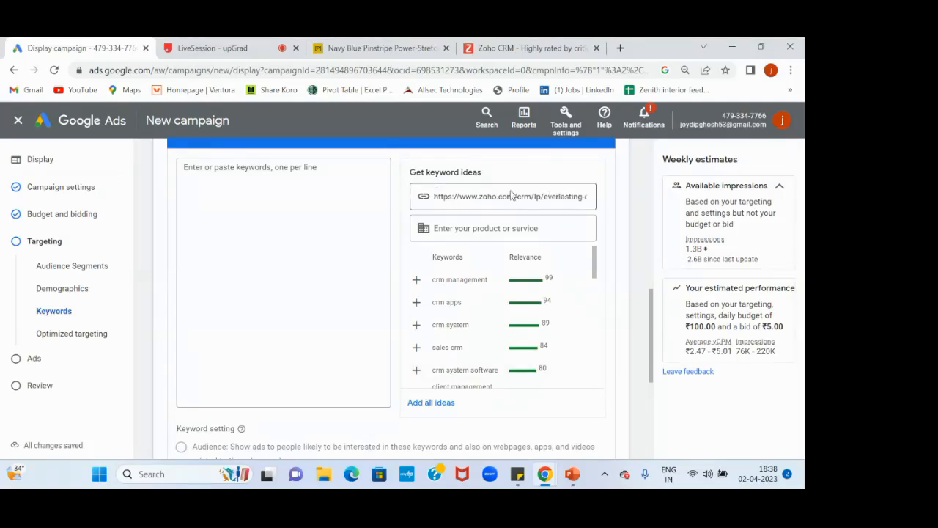
scroll(490, 308, down, 3)
scroll(491, 311, down, 6)
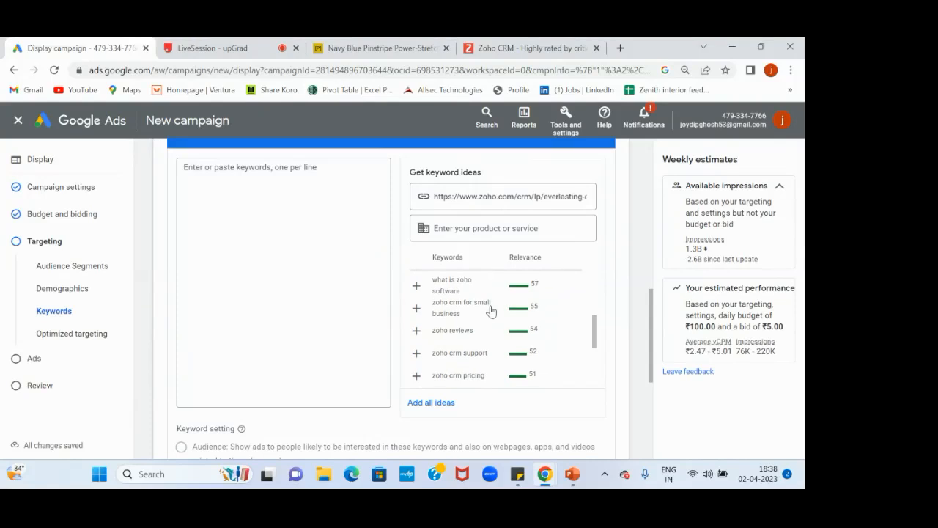
scroll(491, 311, up, 8)
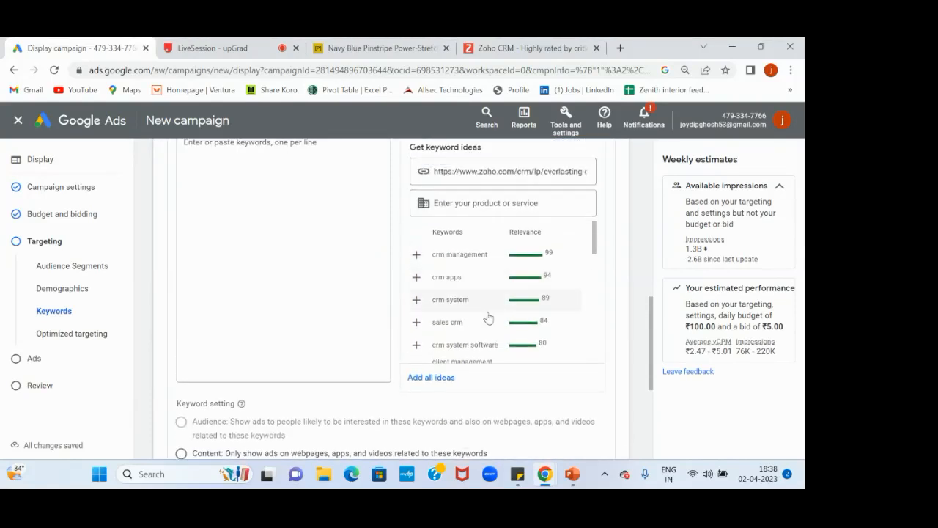
click(438, 379)
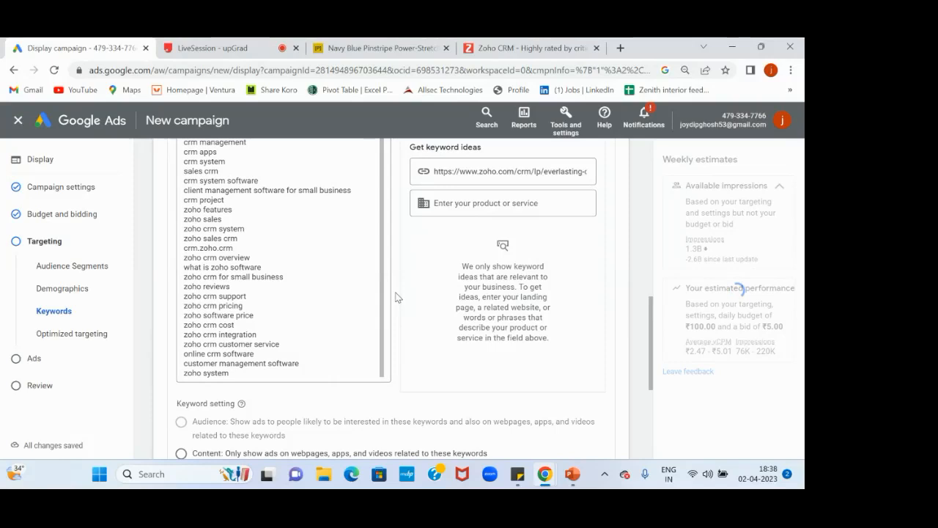
Append the keyword "best CRM software" to the end of the targeted keywords and finish editing the list.
scroll(396, 297, up, 1)
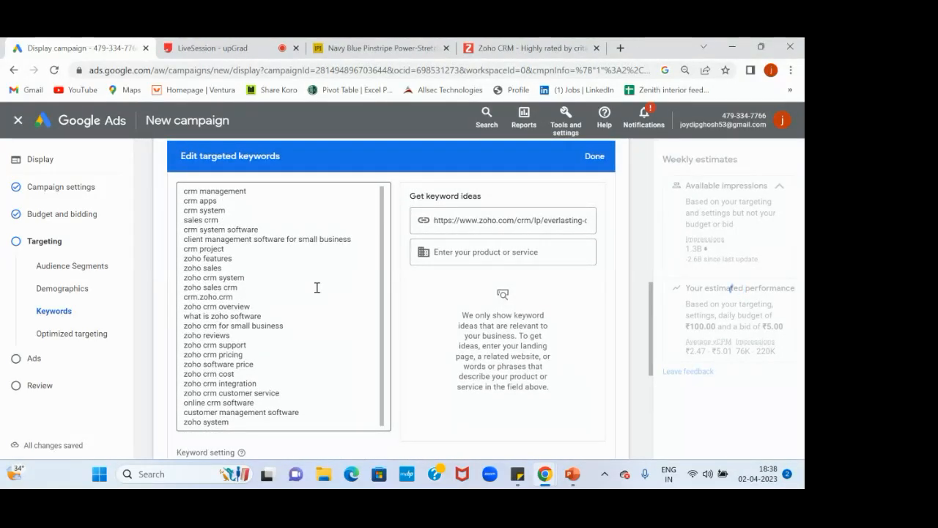
click(235, 421)
key(Return)
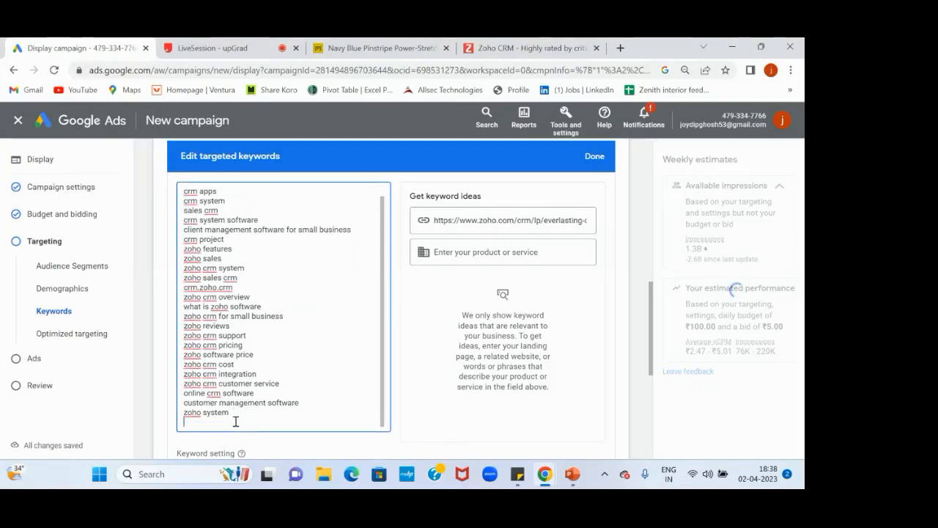
text(best CRM software)
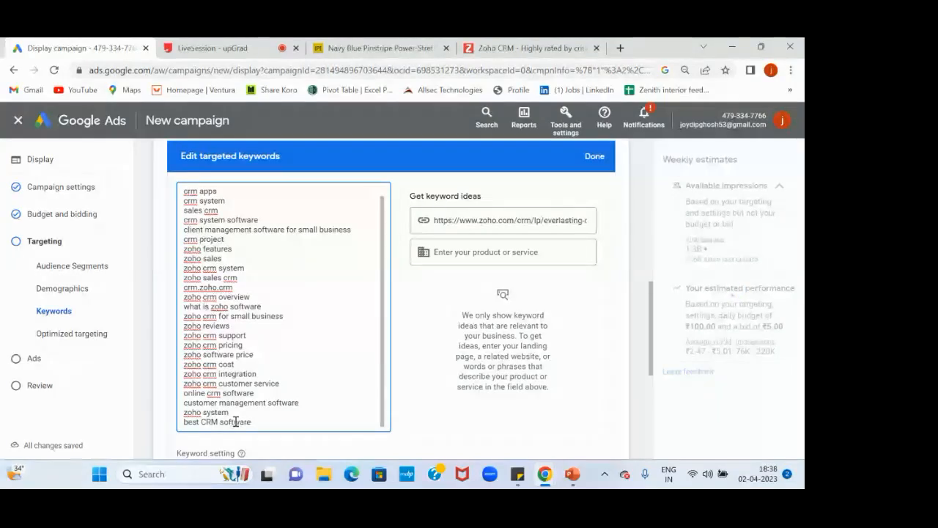
click(162, 393)
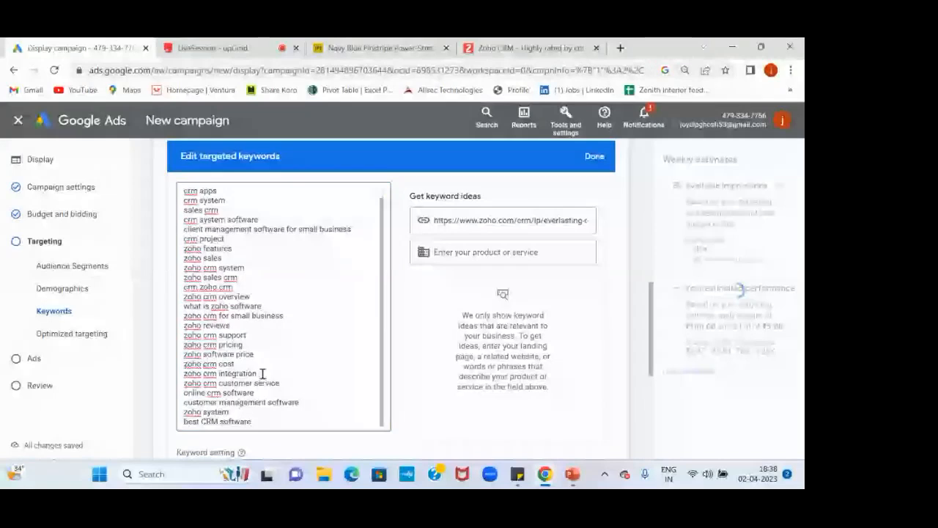
click(360, 234)
scroll(338, 345, up, 1)
scroll(338, 345, down, 1)
scroll(338, 346, up, 1)
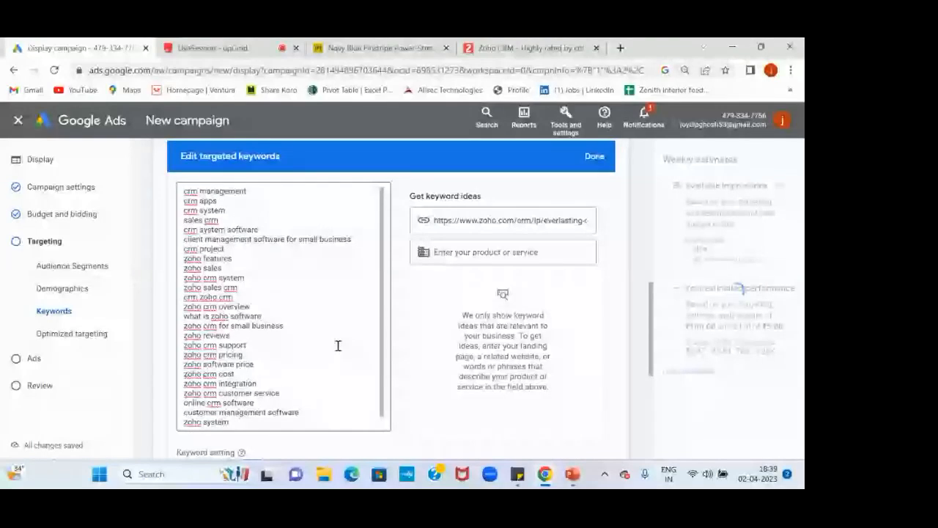
scroll(338, 346, down, 1)
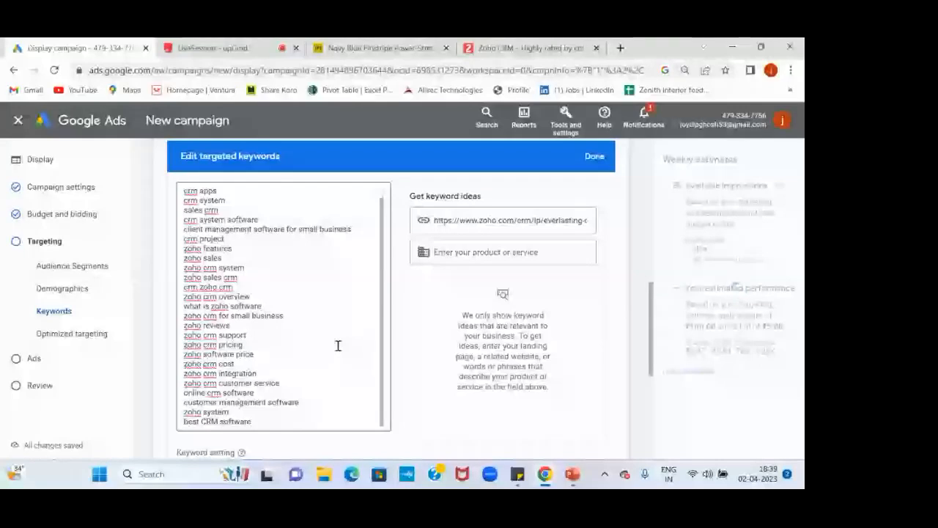
click(594, 157)
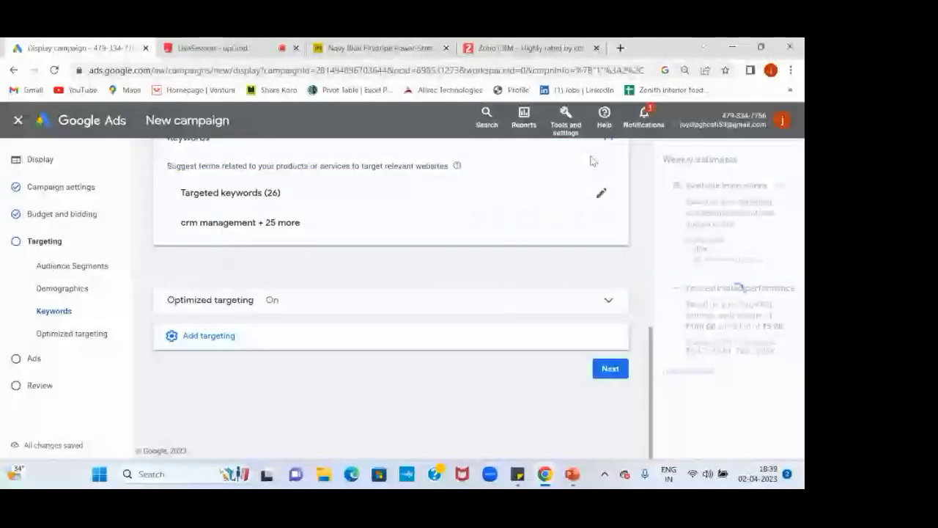
Add topics targeting to the campaign and open its list of targeted topics for editing.
click(202, 337)
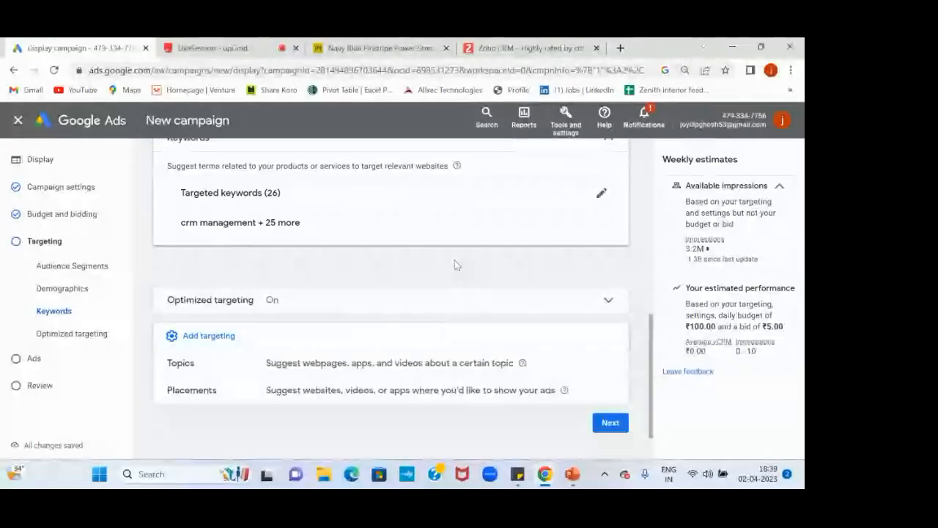
scroll(396, 304, down, 1)
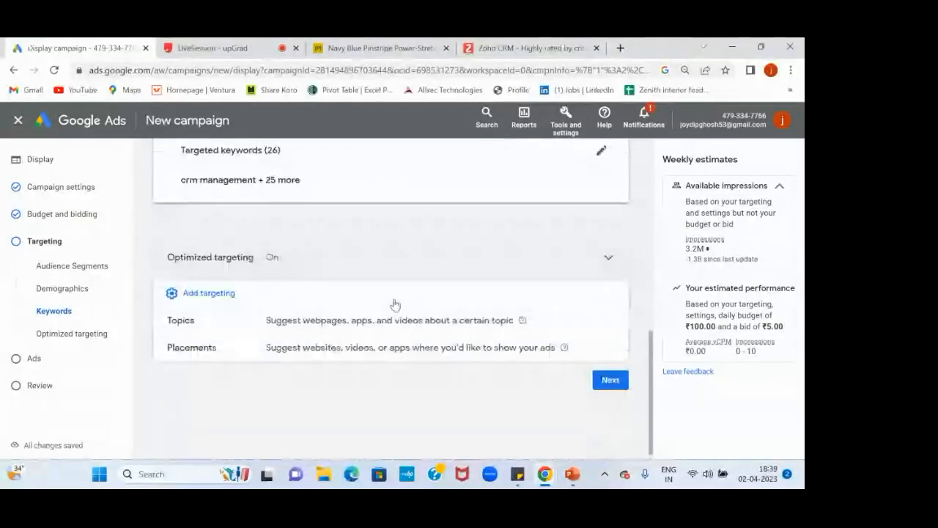
click(338, 323)
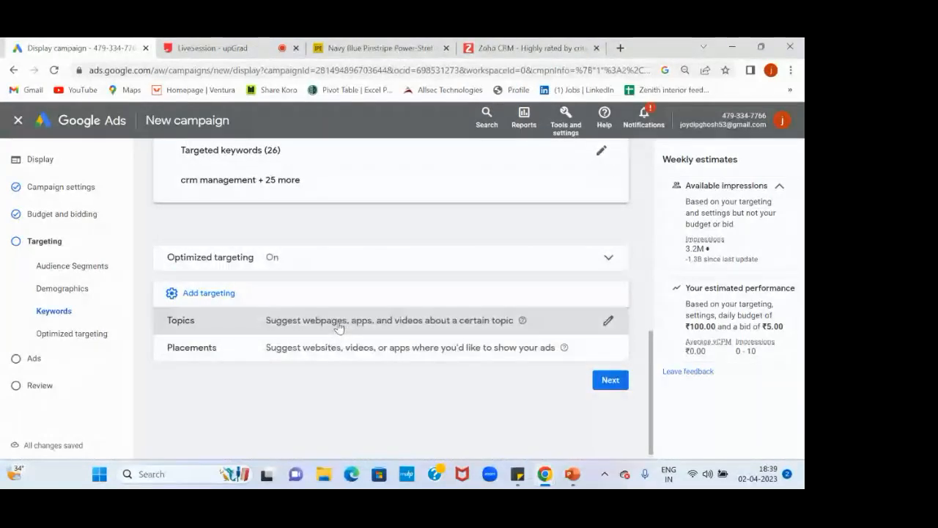
scroll(339, 327, down, 2)
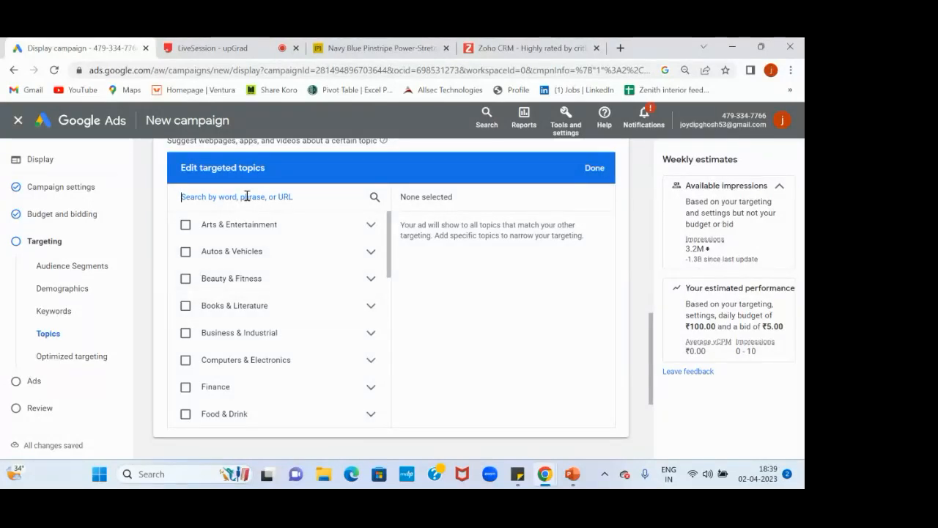
Examine the full list of topic categories available for targeting.
scroll(289, 329, down, 3)
scroll(289, 329, down, 5)
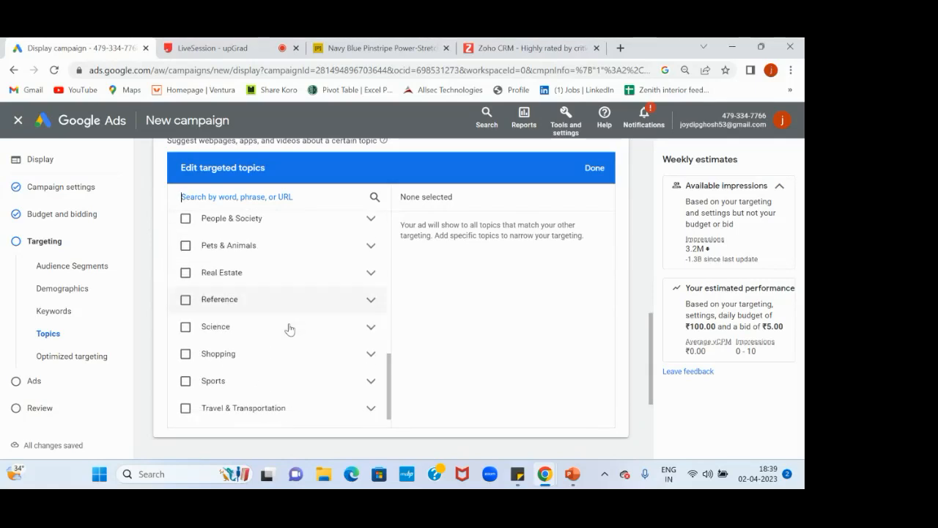
scroll(289, 330, down, 1)
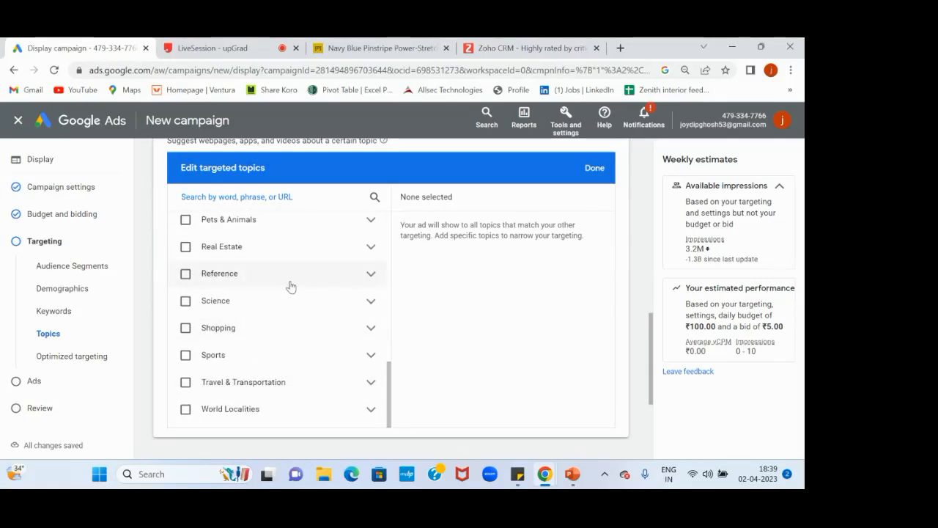
scroll(292, 324, up, 5)
scroll(292, 324, down, 4)
scroll(289, 360, down, 3)
scroll(289, 360, up, 6)
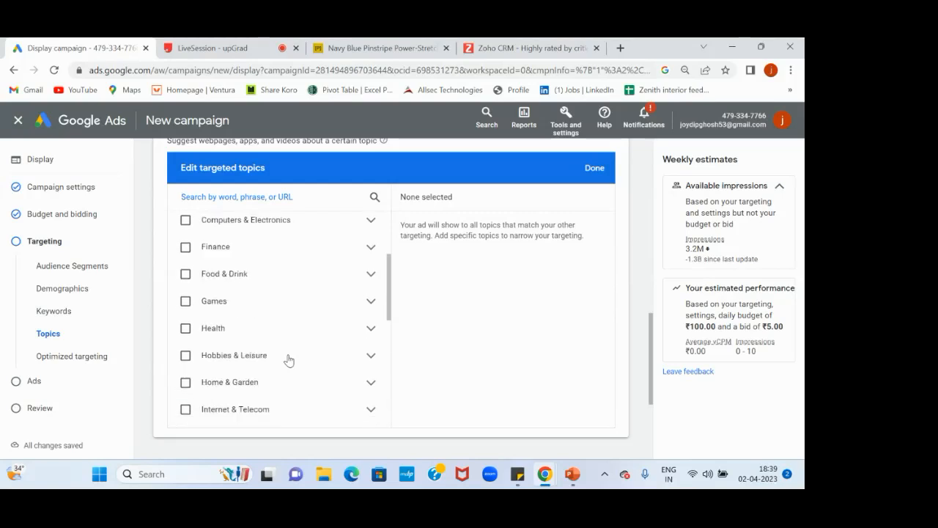
scroll(289, 360, up, 2)
Search the targeting topics for "ITes" and look through the matching entries.
click(235, 199)
text(IT)
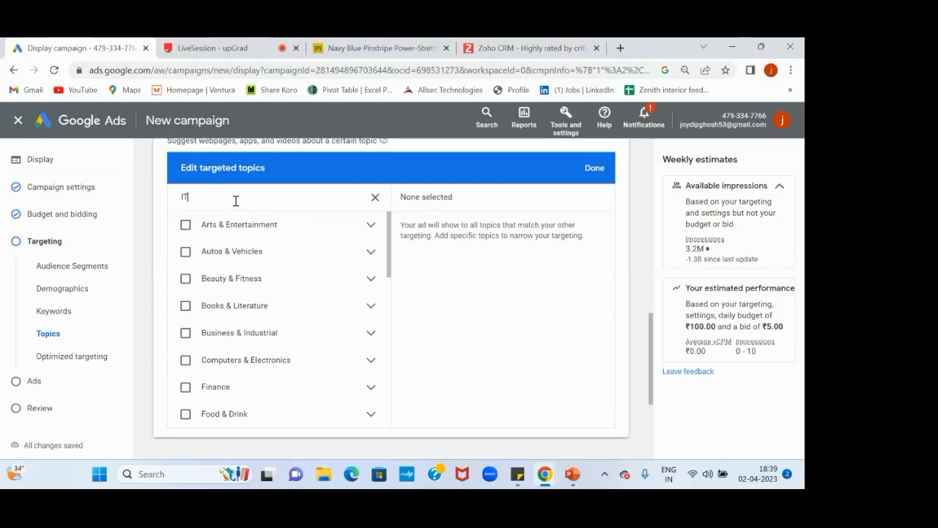
text(es)
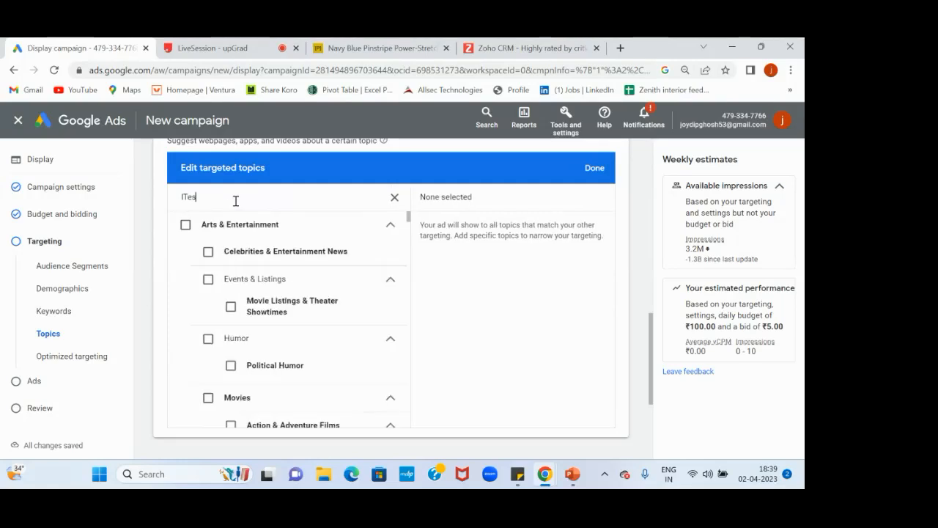
scroll(300, 296, down, 6)
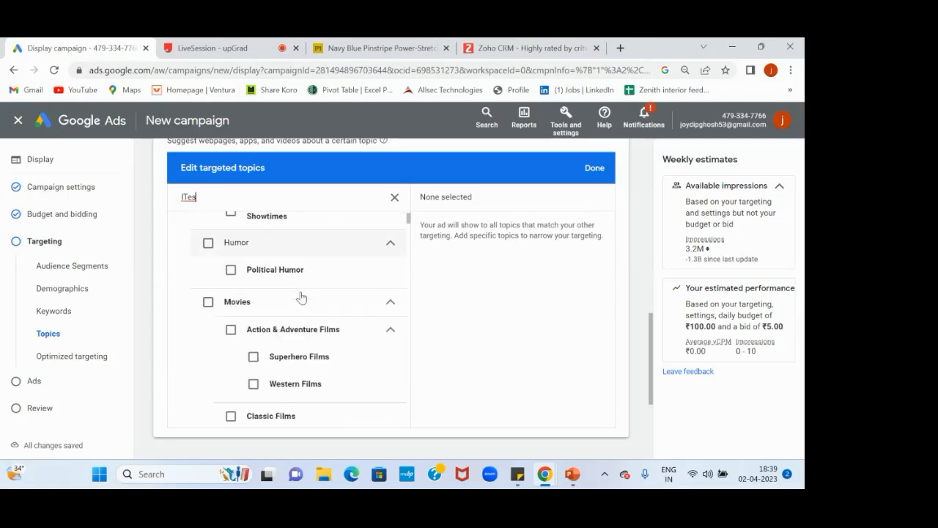
scroll(301, 297, down, 6)
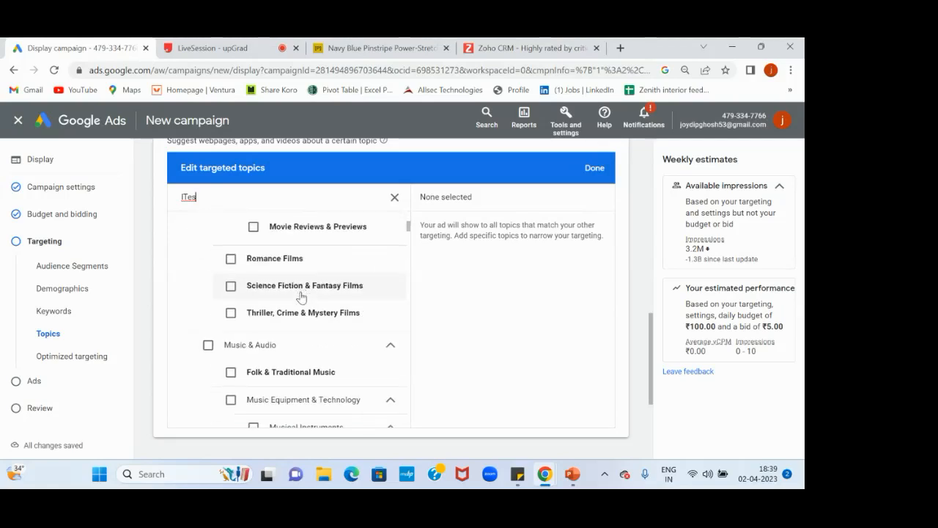
scroll(302, 297, down, 2)
scroll(303, 298, up, 14)
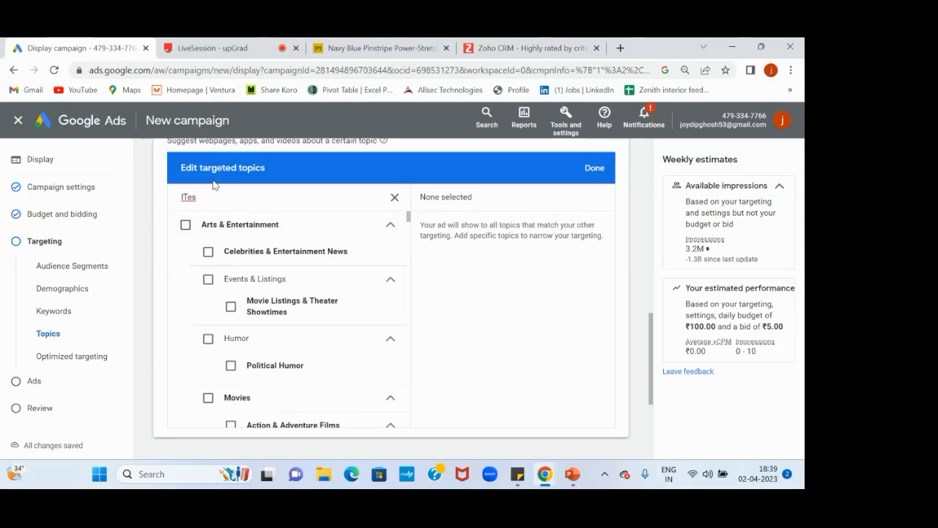
Search the targeting topics for "Information technology" and look through the matching entries.
key(BackSpace)
key(BackSpace)
key(BackSpace)
text(nforma)
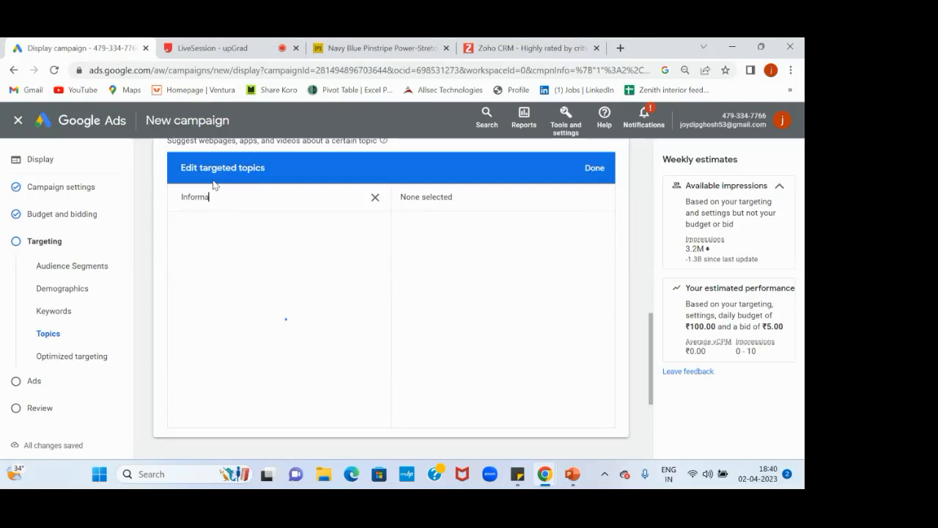
text(tion technology)
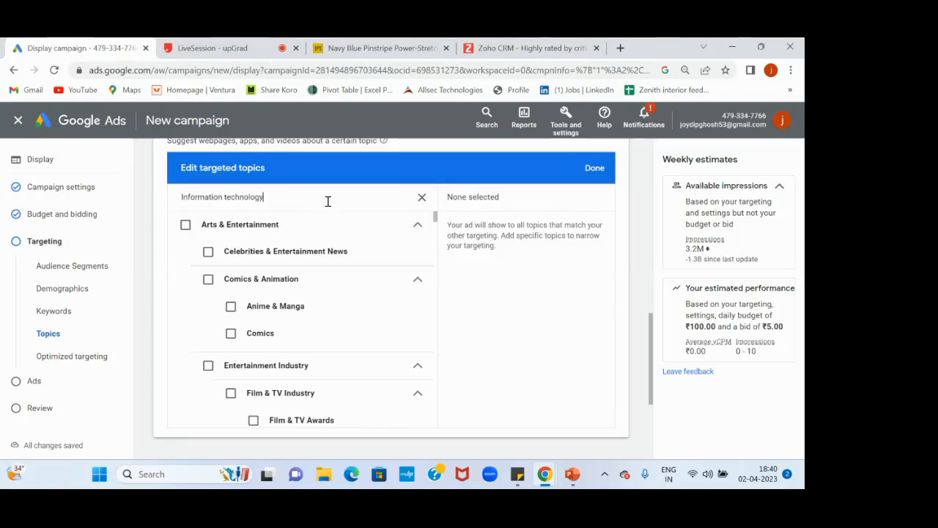
scroll(335, 310, down, 1)
scroll(335, 310, down, 5)
scroll(335, 310, down, 6)
scroll(335, 310, down, 7)
scroll(335, 310, down, 7)
scroll(335, 310, down, 7)
scroll(335, 310, down, 7)
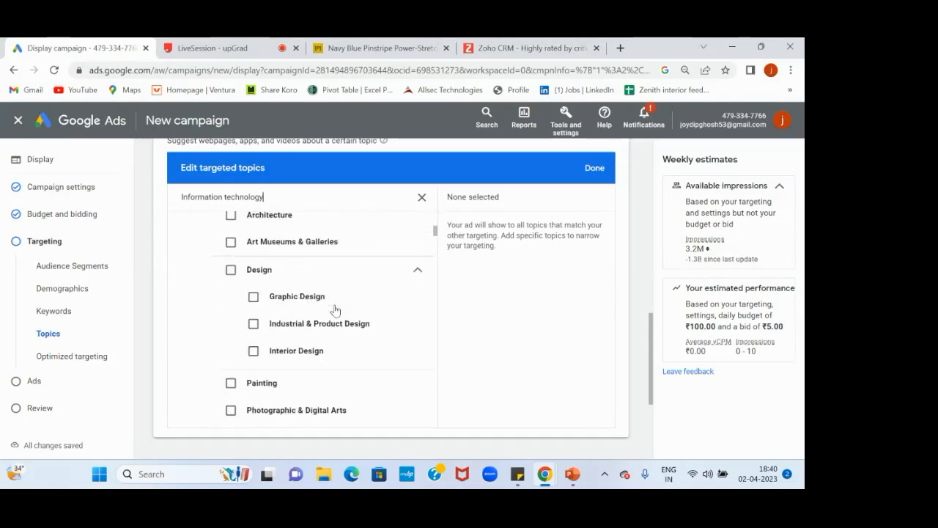
scroll(335, 310, up, 20)
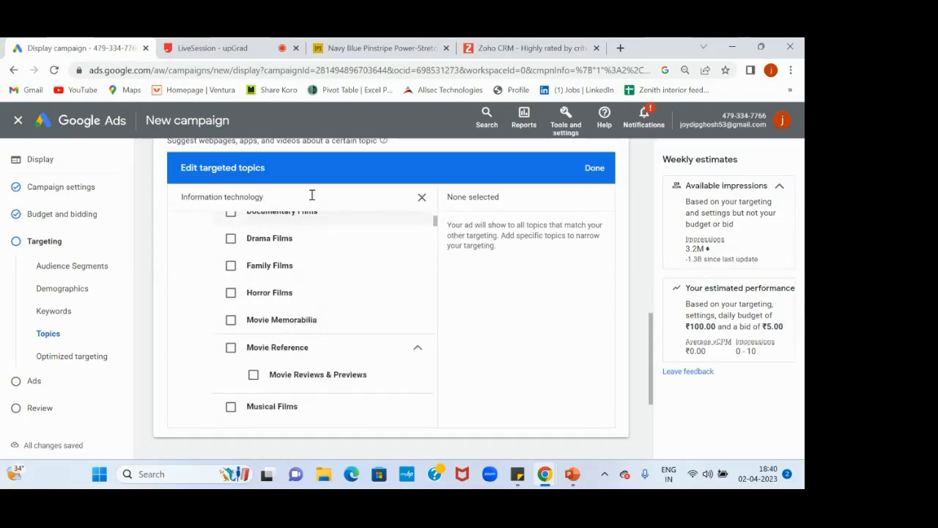
Replace the topic search term with "CR" to find CRM-related topics.
key(BackSpace)
key(BackSpace)
key(BackSpace)
key(BackSpace)
key(BackSpace)
key(BackSpace)
key(BackSpace)
key(BackSpace)
key(BackSpace)
key(BackSpace)
key(BackSpace)
key(BackSpace)
key(BackSpace)
key(BackSpace)
key(BackSpace)
key(BackSpace)
key(BackSpace)
key(BackSpace)
key(BackSpace)
key(BackSpace)
key(BackSpace)
text(CRM)
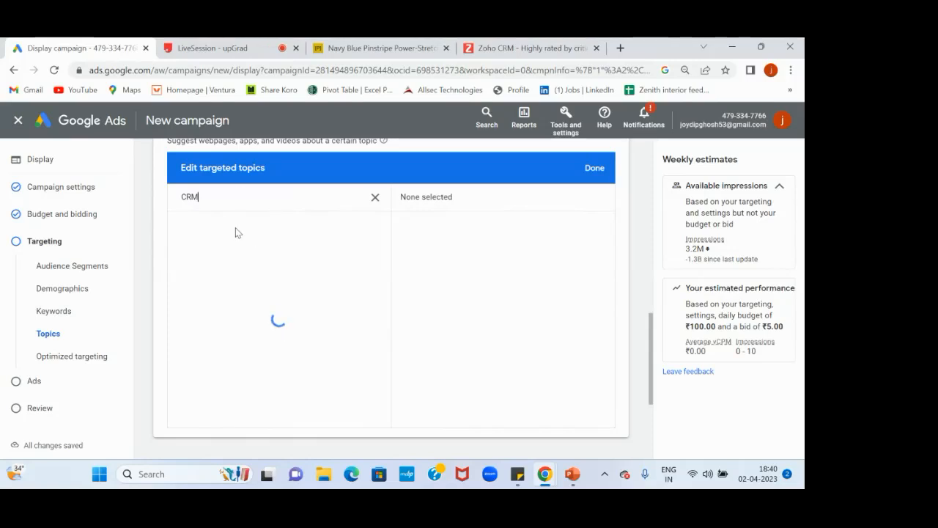
key(BackSpace)
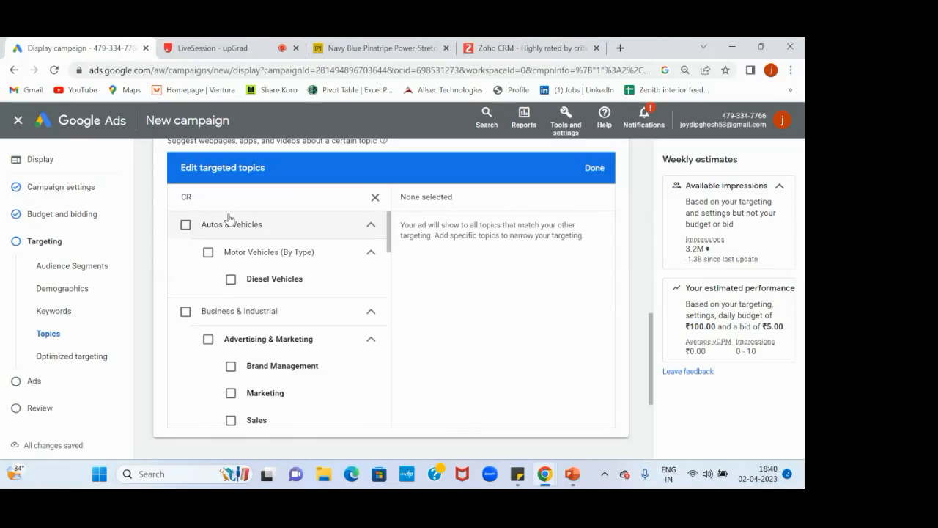
Add the topics Customer Relationship Management (CRM) and Enterprise Technology, under Computers & Electronics, to the targeted topics.
scroll(272, 339, down, 2)
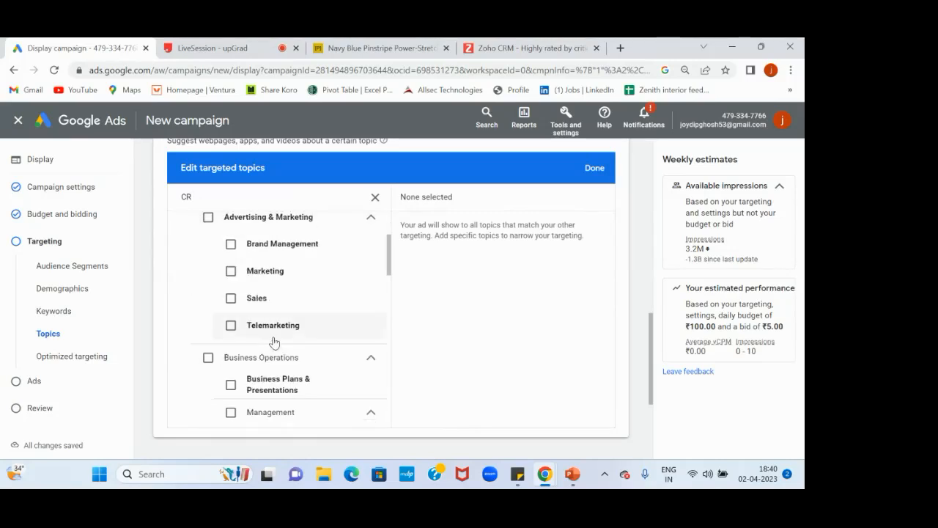
scroll(274, 342, up, 1)
scroll(234, 314, up, 5)
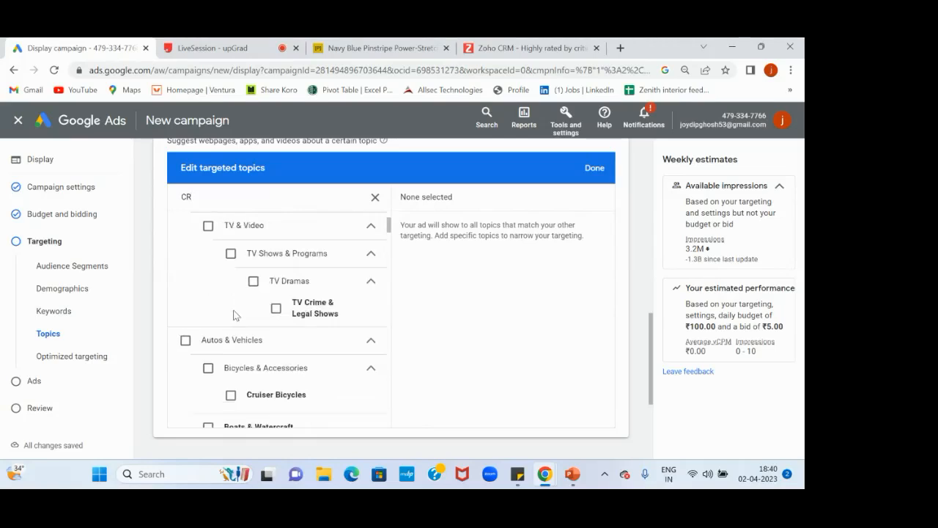
scroll(234, 314, down, 3)
scroll(235, 314, down, 7)
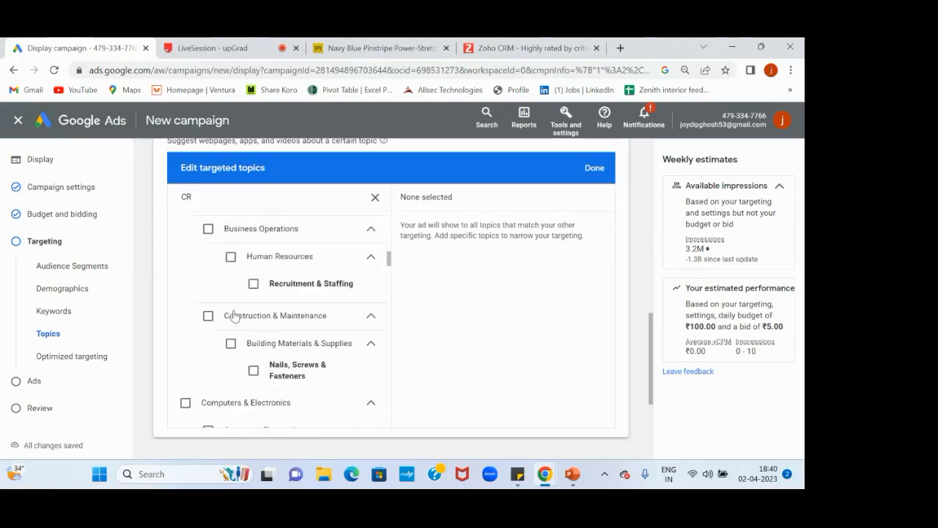
scroll(234, 316, down, 2)
scroll(231, 327, up, 2)
click(231, 327)
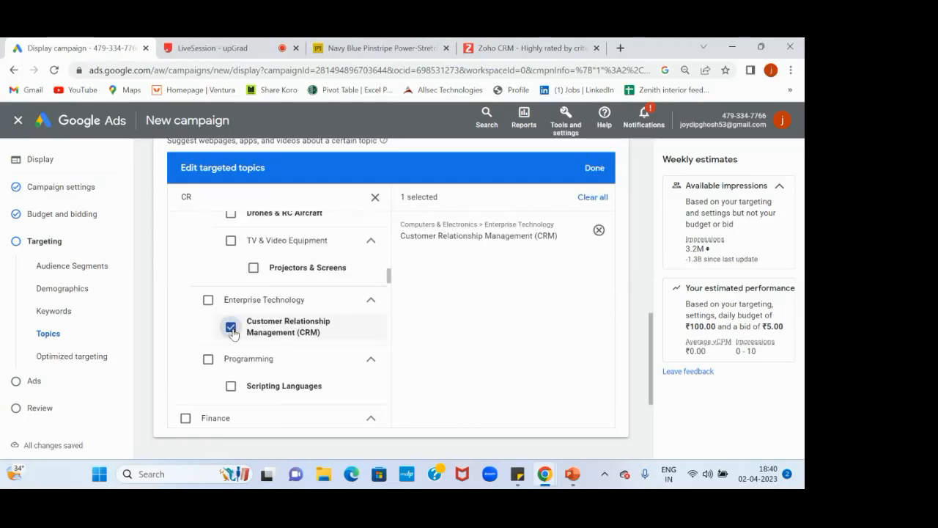
click(208, 300)
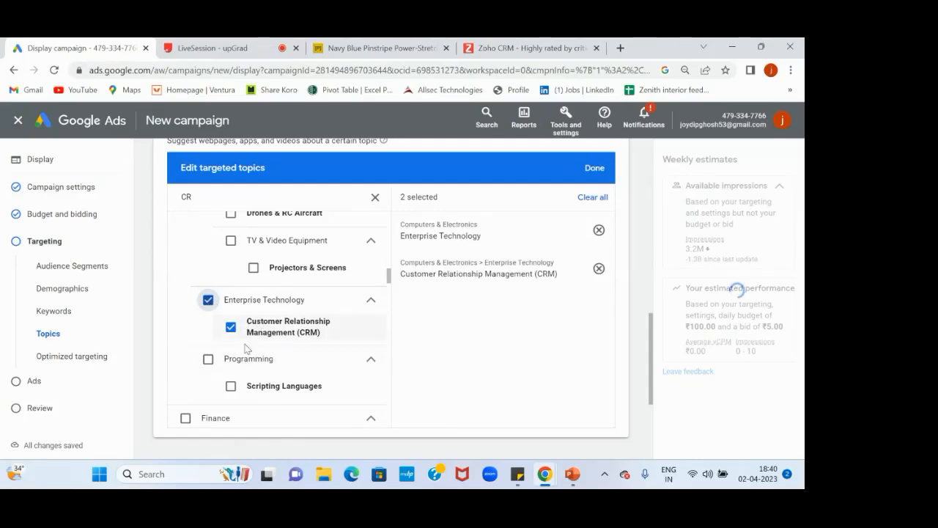
Look through the remaining matching topics and finish editing the targeted topics.
scroll(303, 339, down, 4)
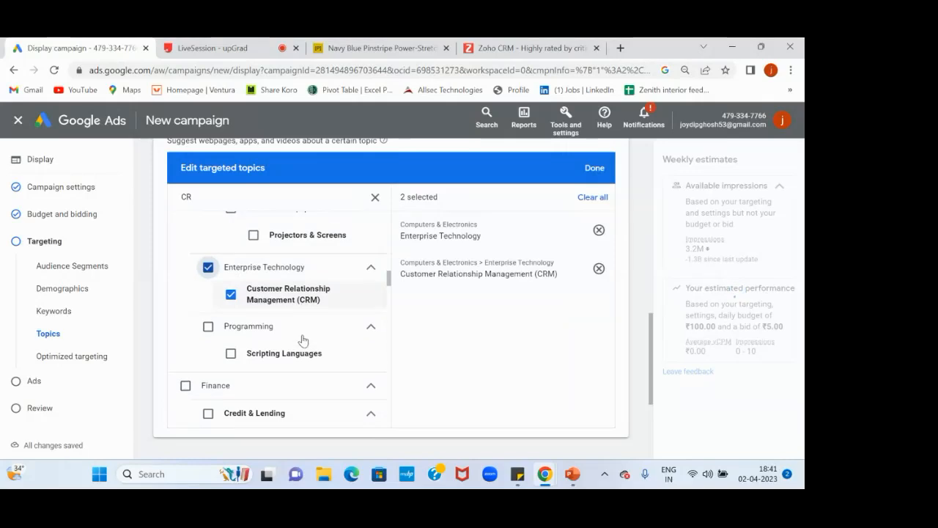
scroll(303, 340, down, 10)
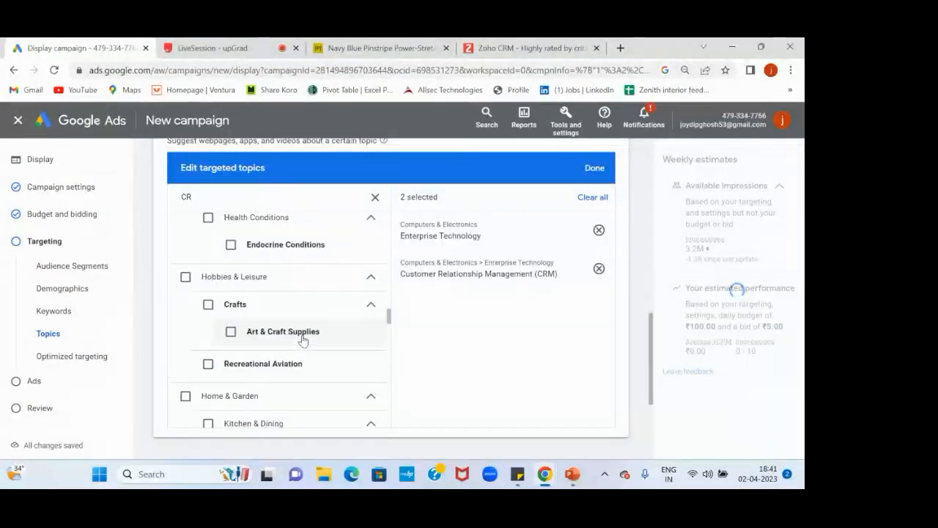
scroll(304, 339, down, 2)
scroll(305, 340, up, 6)
scroll(305, 340, up, 8)
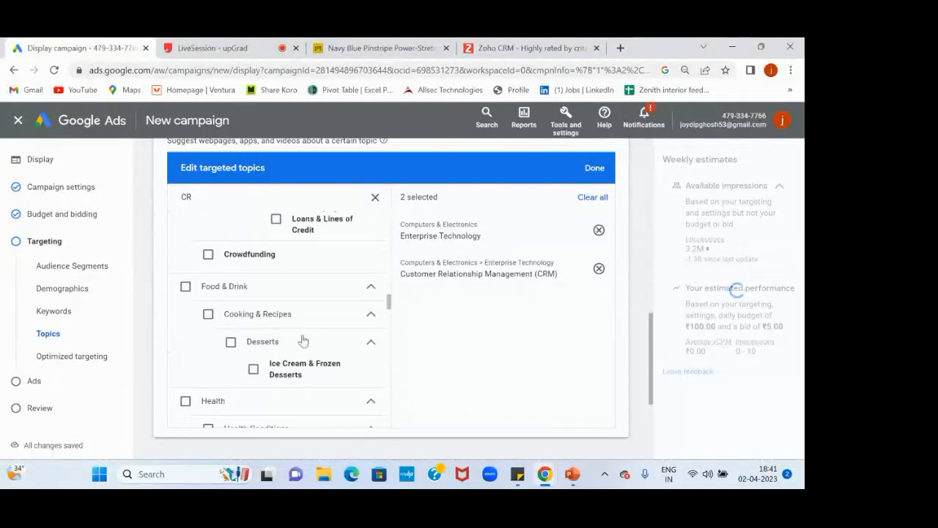
click(602, 171)
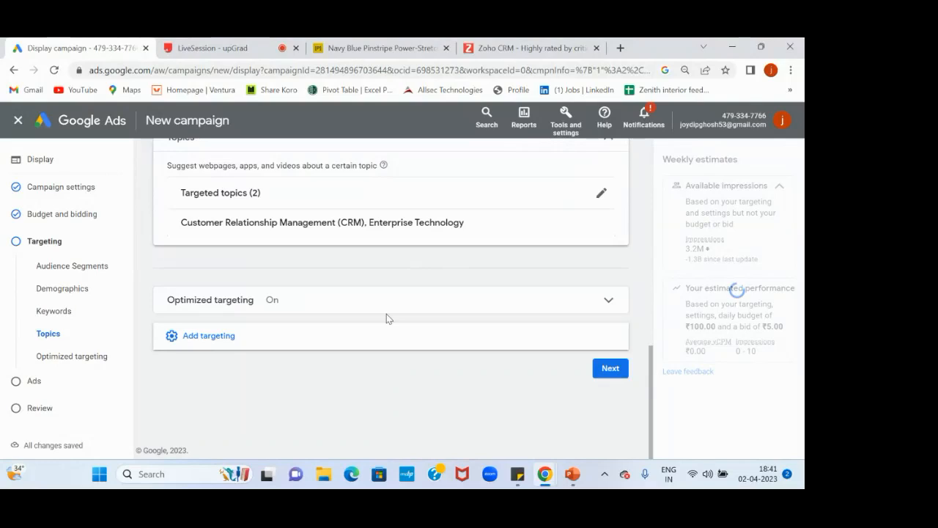
Switch to the upGrad live session and read the latest public chat messages.
scroll(387, 319, up, 2)
click(231, 48)
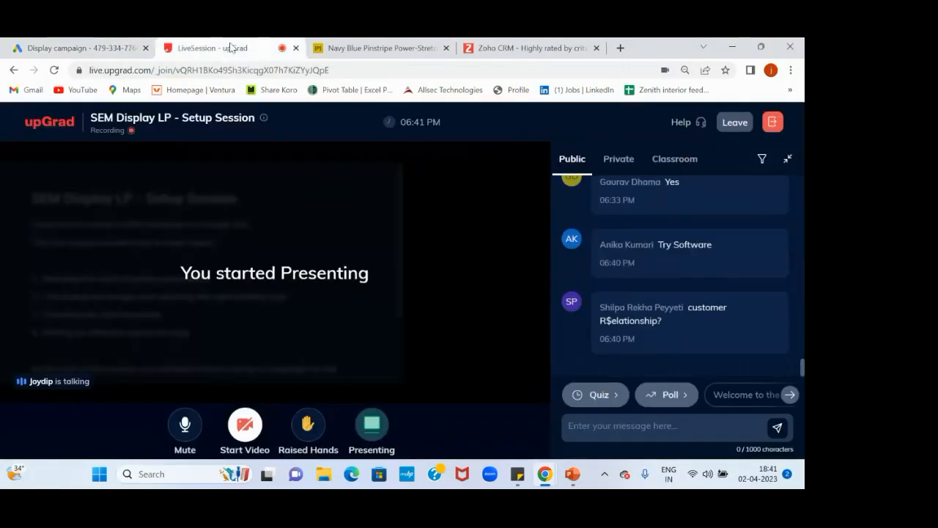
scroll(681, 243, up, 3)
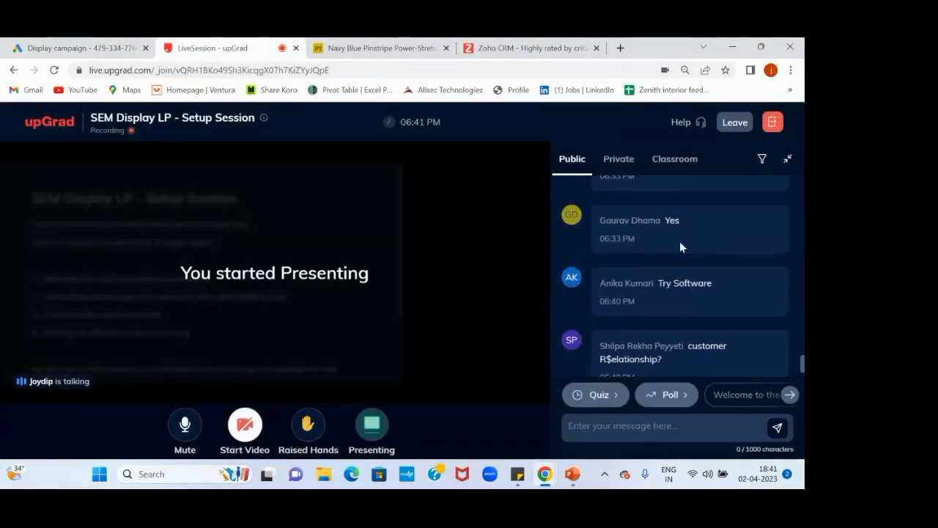
scroll(681, 243, down, 3)
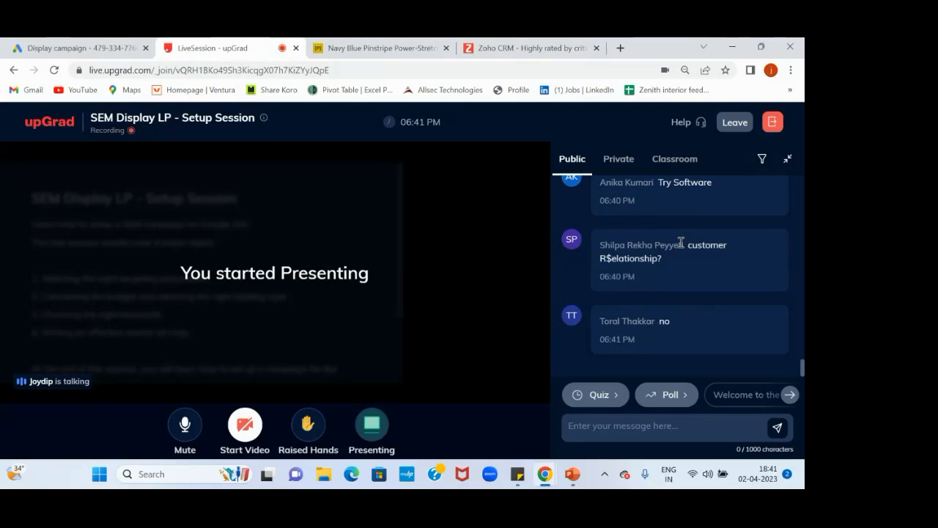
Return to the Google Ads campaign and add placements targeting, opening its editor.
click(103, 48)
scroll(344, 320, down, 2)
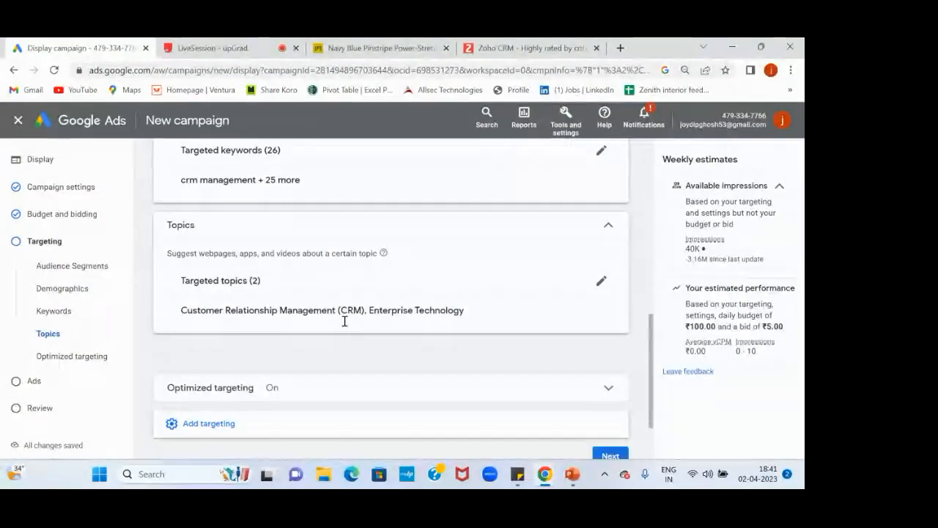
click(215, 342)
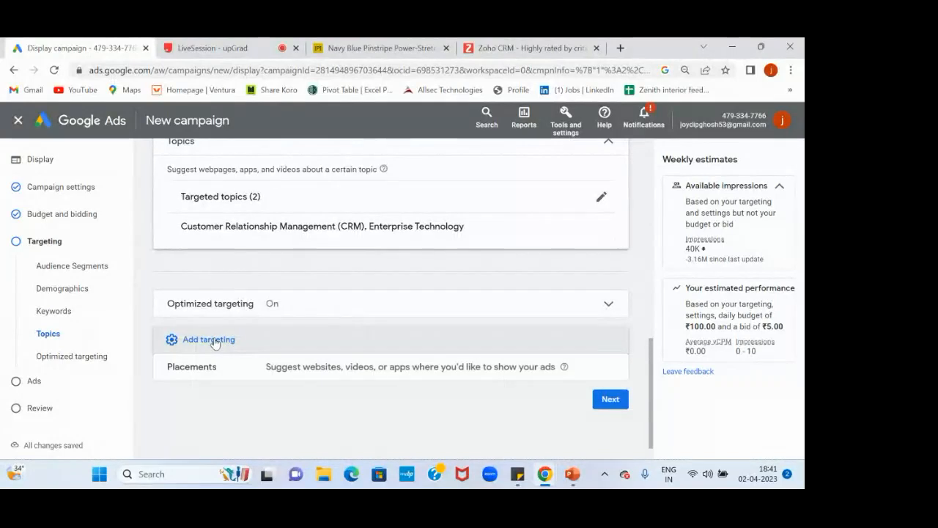
click(285, 341)
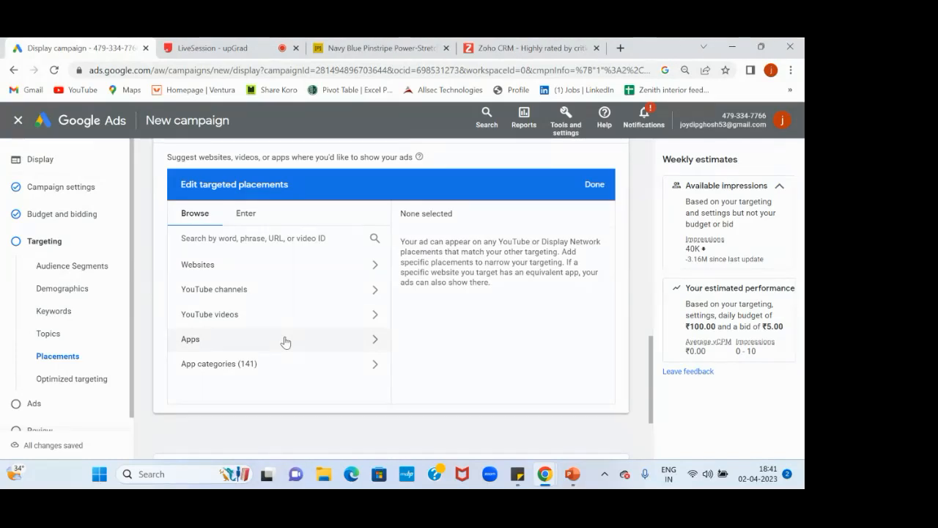
Review the campaign's targeting: audience segments, demographics, keywords, topics and placements.
scroll(285, 341, up, 5)
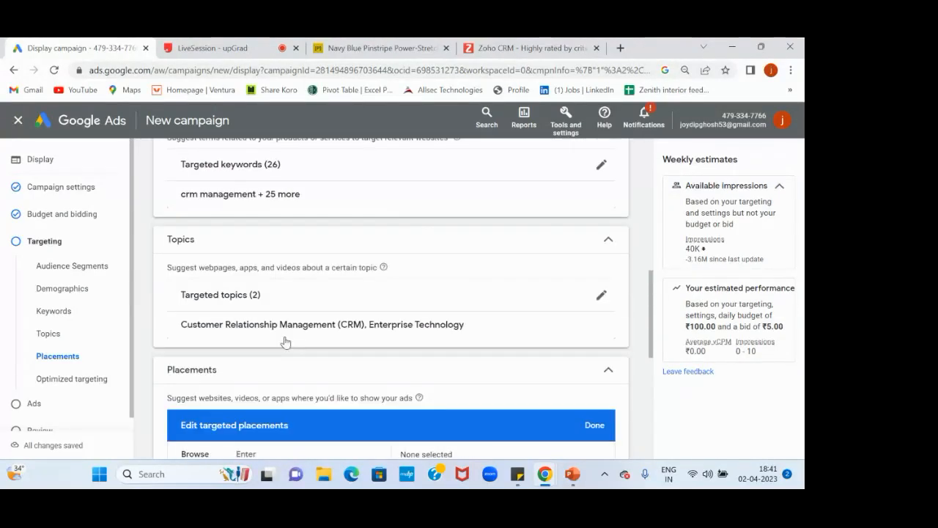
scroll(285, 341, up, 10)
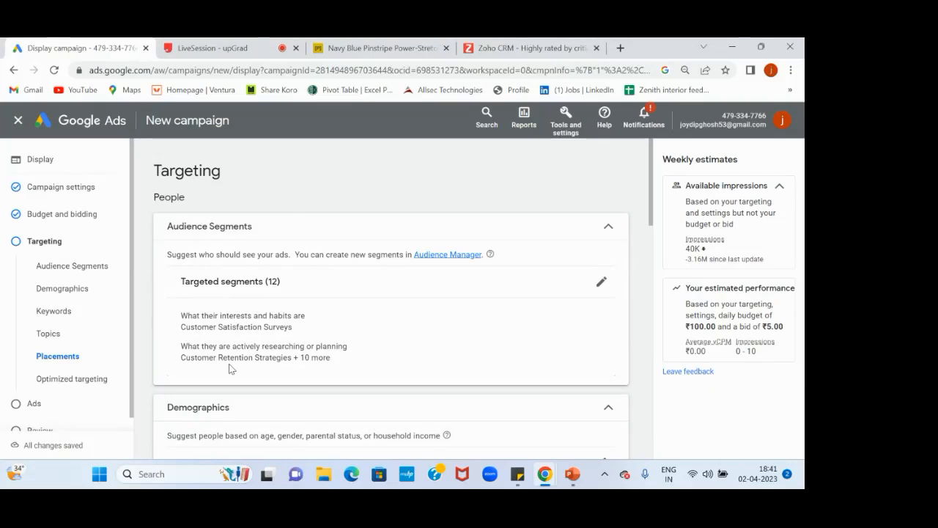
scroll(346, 350, down, 2)
scroll(345, 351, up, 1)
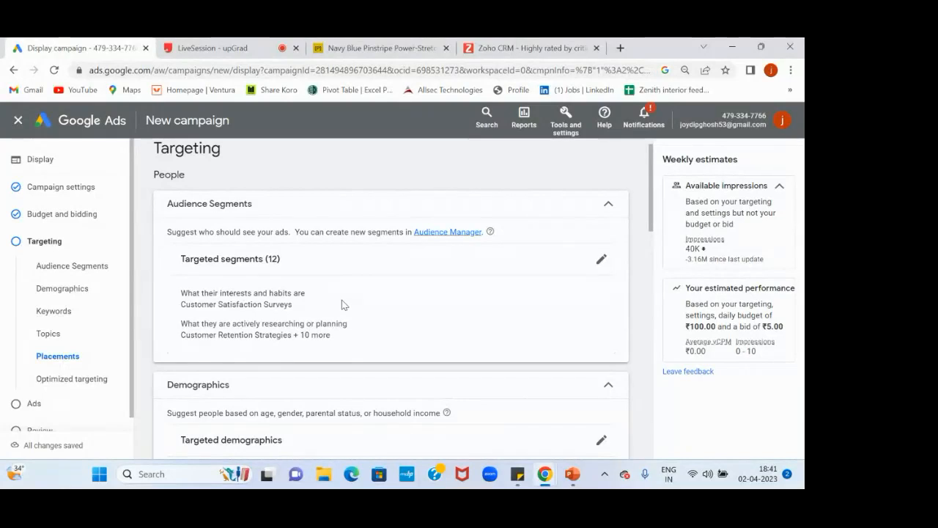
scroll(343, 303, down, 2)
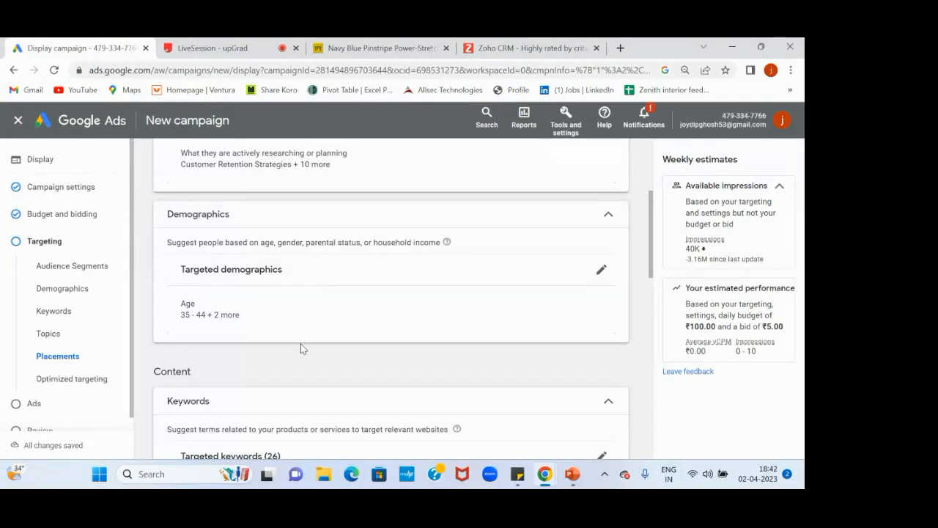
scroll(300, 348, down, 3)
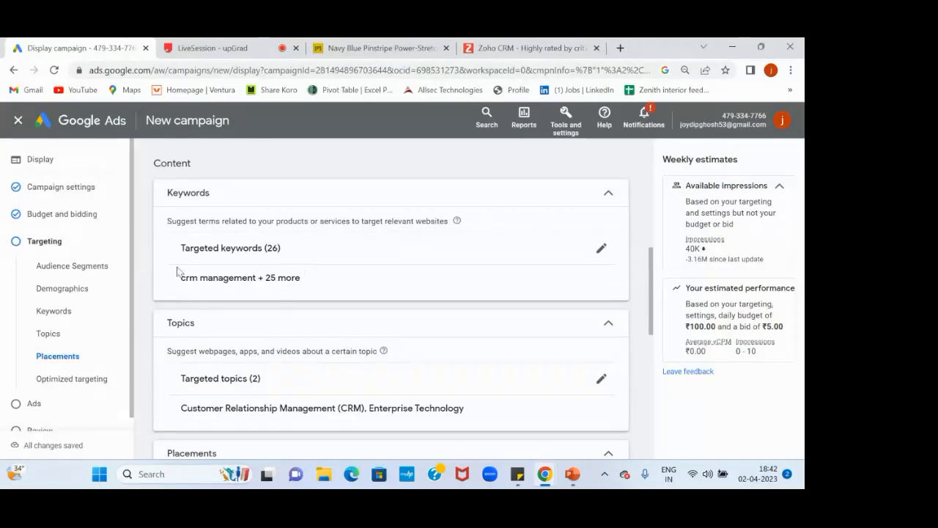
scroll(310, 301, down, 2)
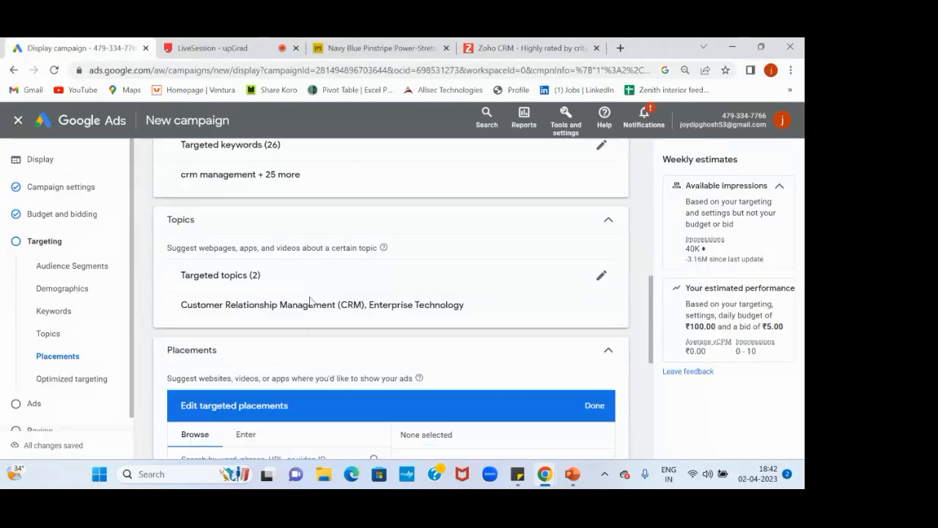
scroll(315, 333, down, 3)
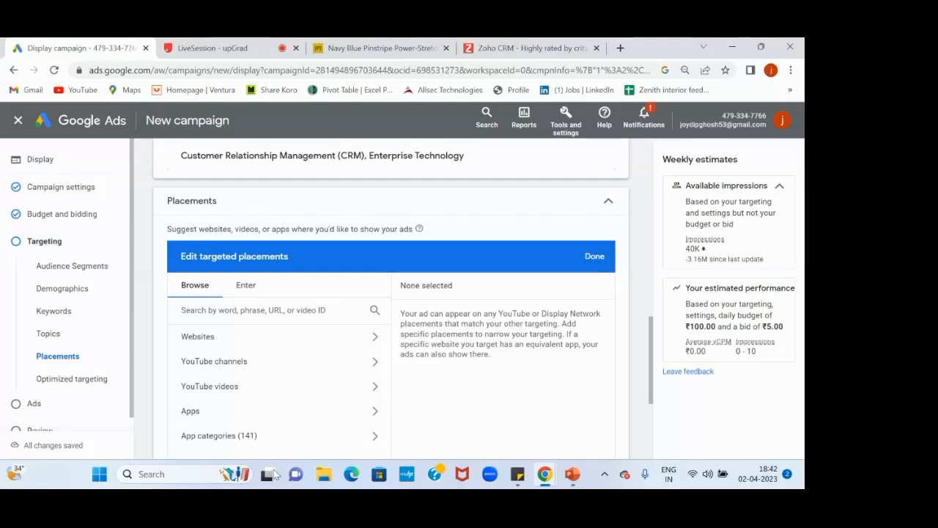
click(252, 308)
text(www)
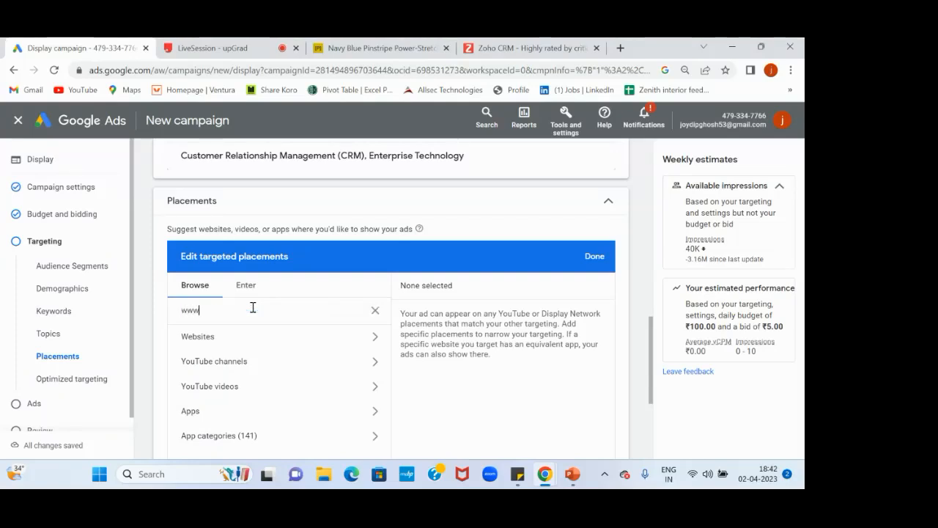
text(.forbes)
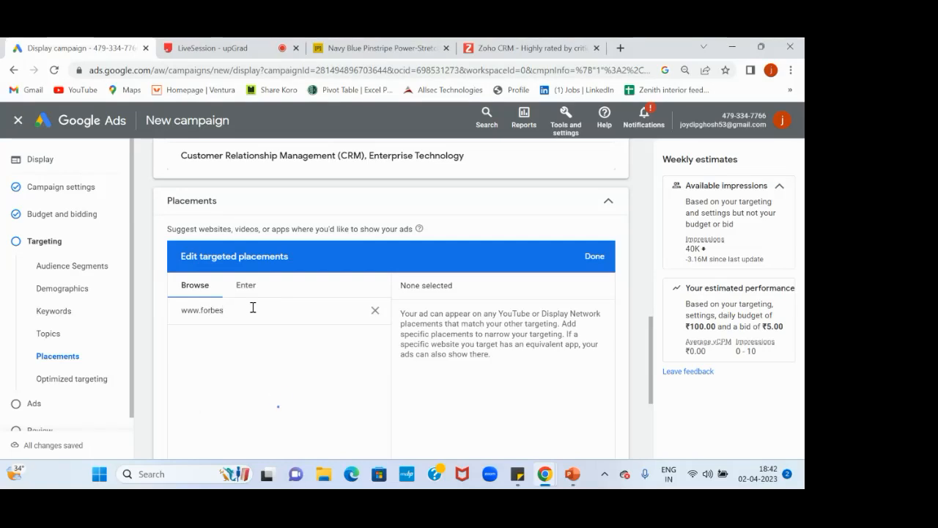
scroll(253, 310, down, 1)
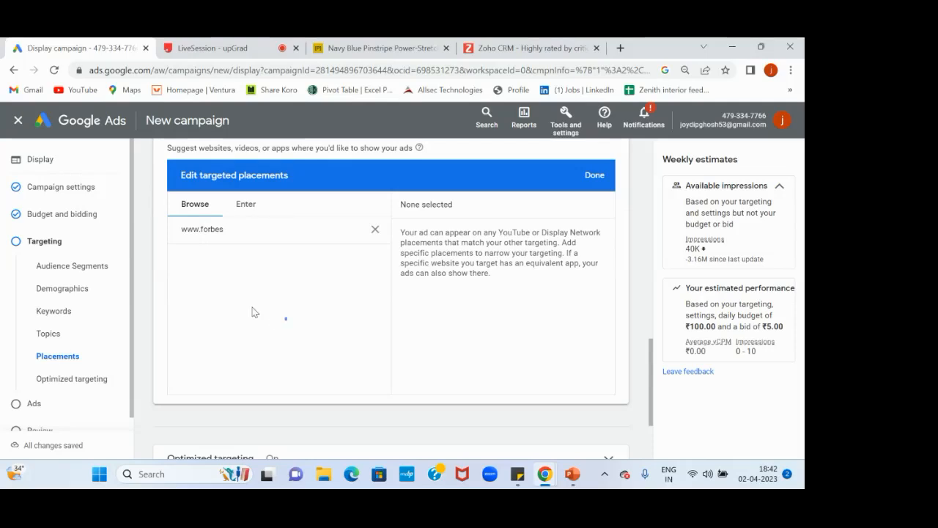
text(.com)
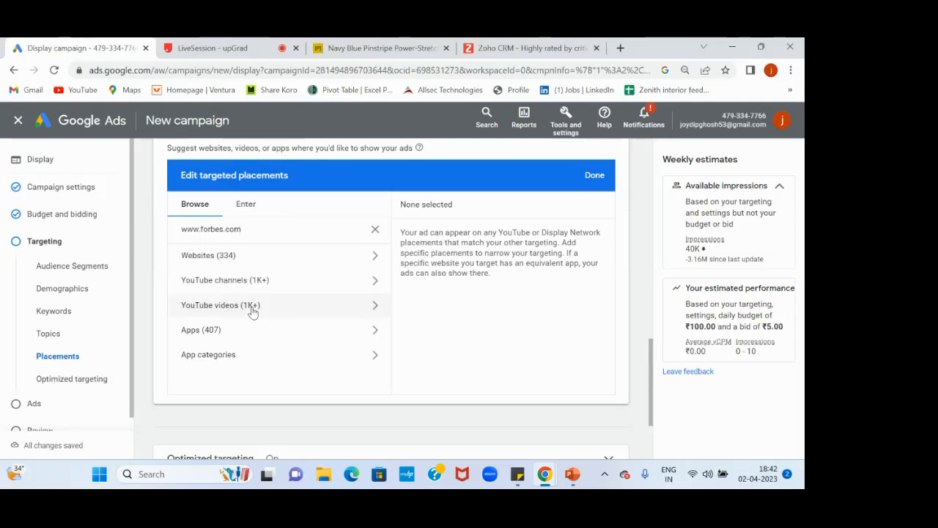
key(BackSpace)
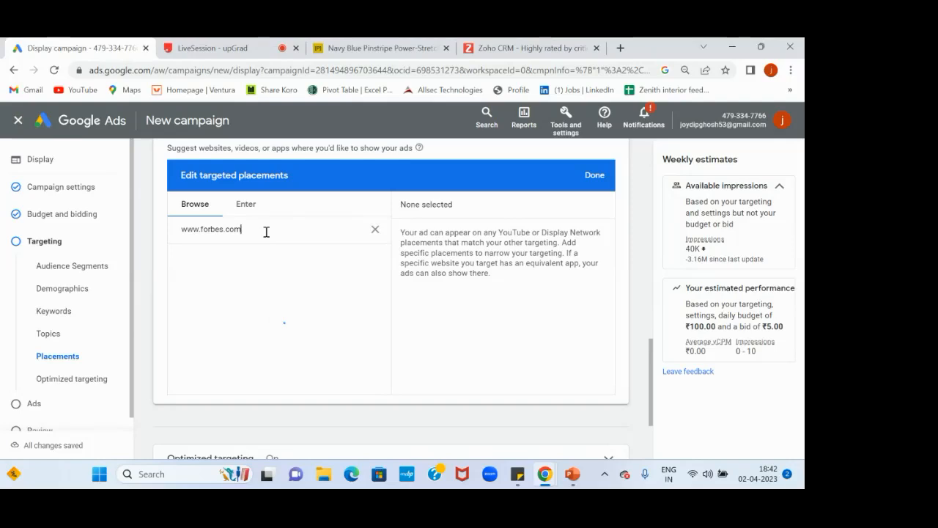
key(BackSpace)
key(BackSpace)
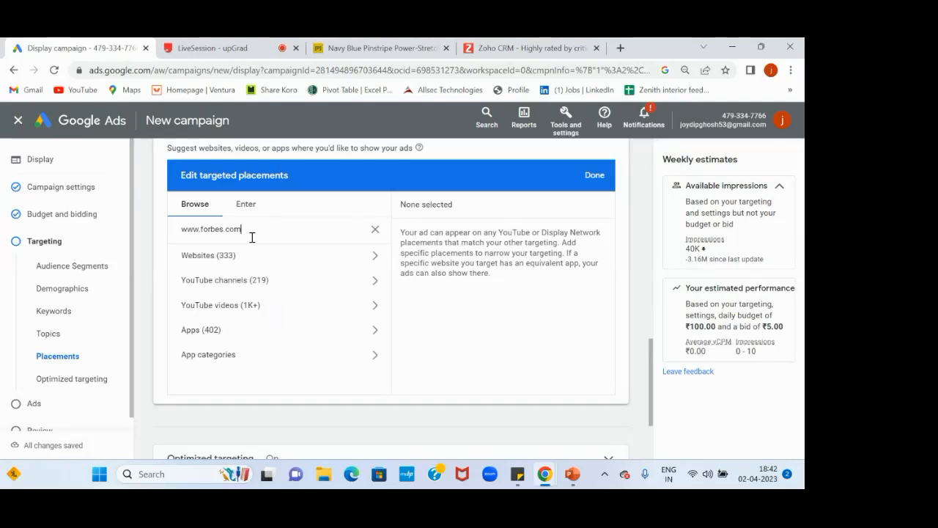
Add the websites forbes.com and financialexpress.com section pages, Top right, as targeted placements and look through the other website results.
click(253, 254)
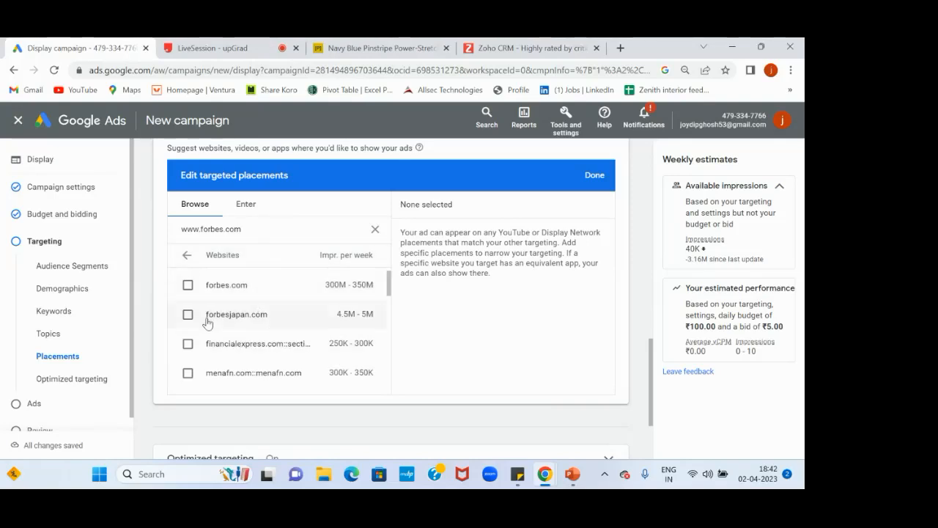
click(188, 285)
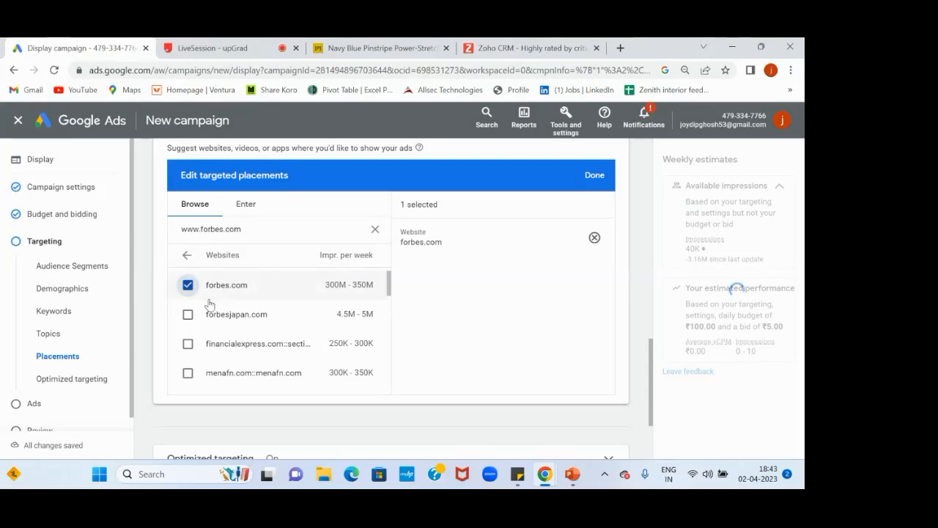
click(188, 344)
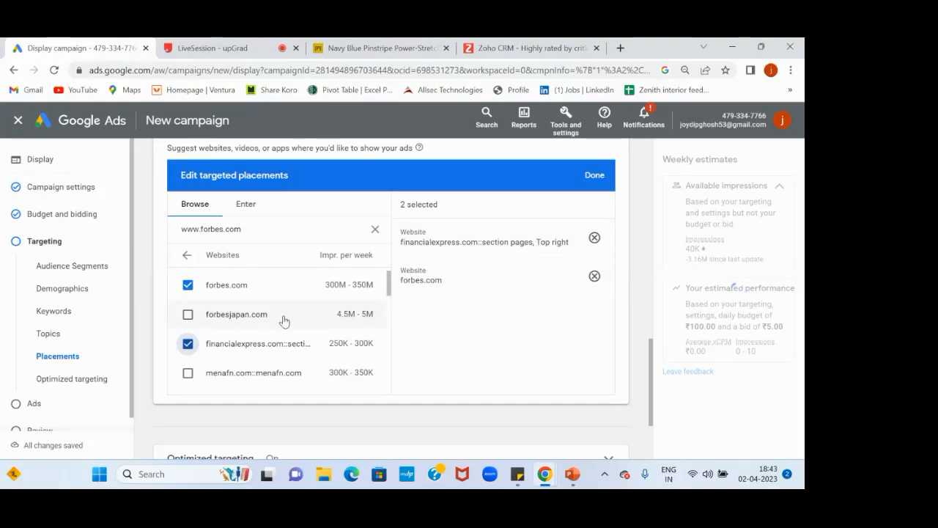
scroll(283, 321, down, 3)
scroll(283, 321, down, 5)
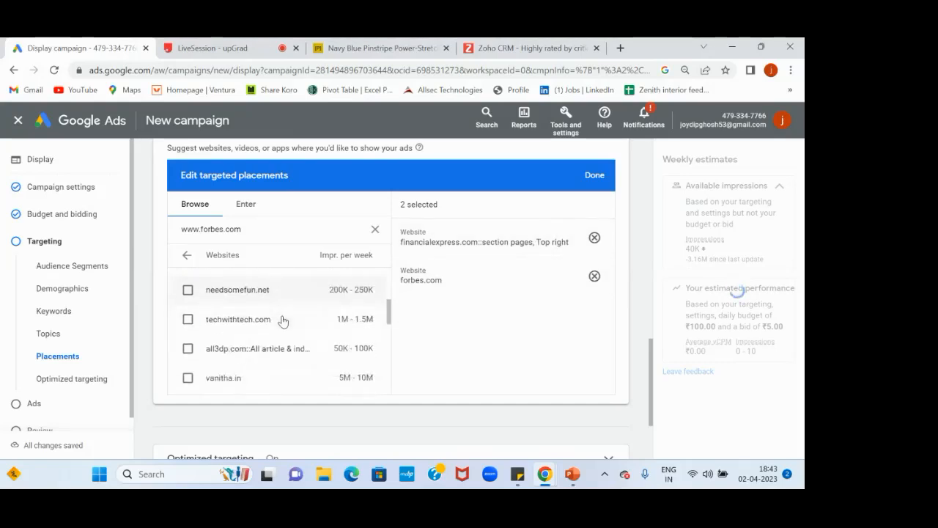
scroll(283, 321, up, 1)
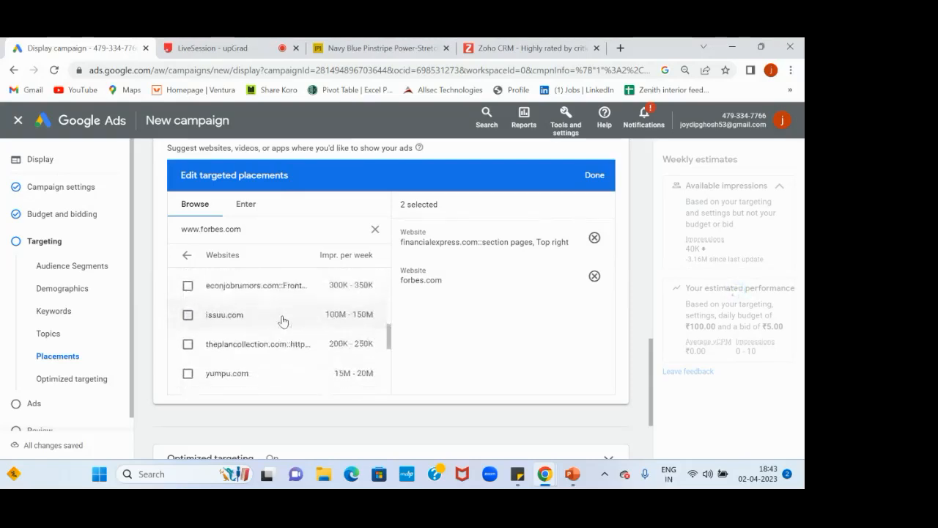
scroll(282, 321, down, 3)
scroll(283, 321, down, 4)
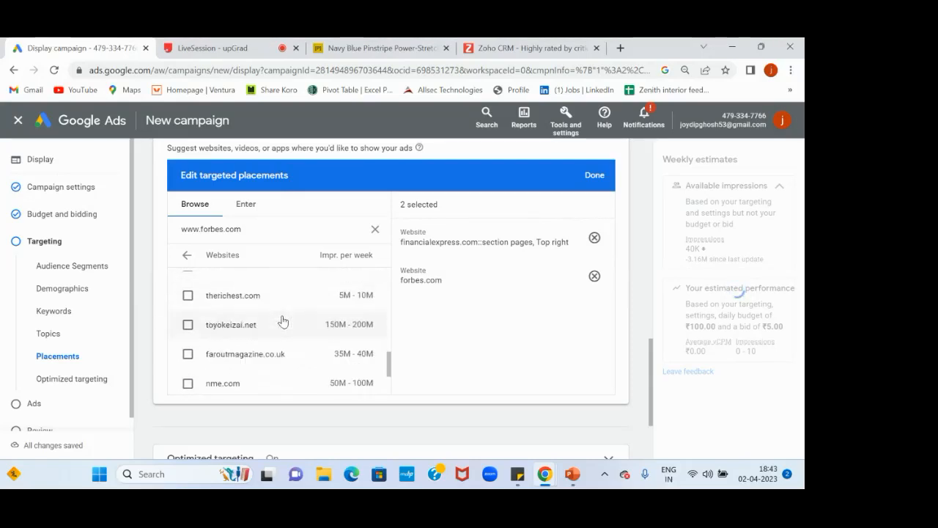
scroll(283, 321, up, 12)
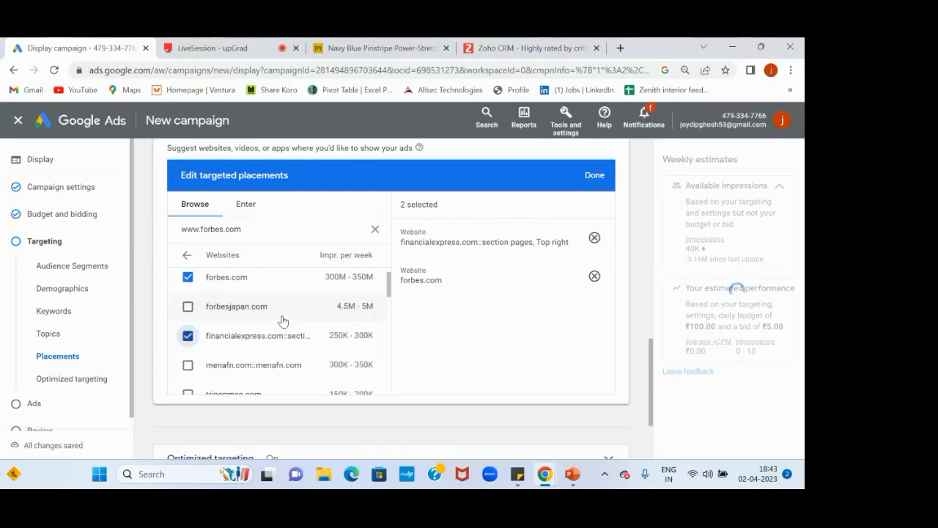
Target the YouTube channels Forbes, Forbes India, Forbes Life, Forbes Middle East and Forbes Breaking News from the search results.
click(185, 255)
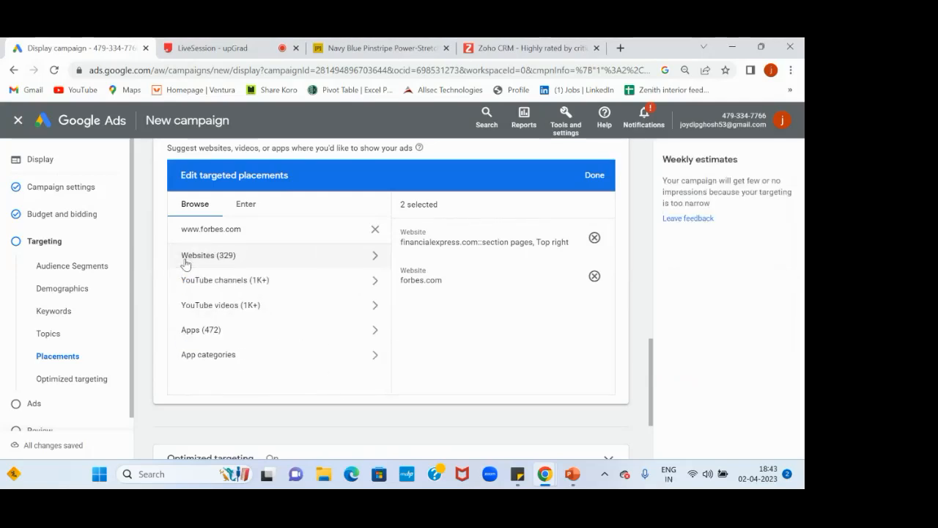
click(298, 283)
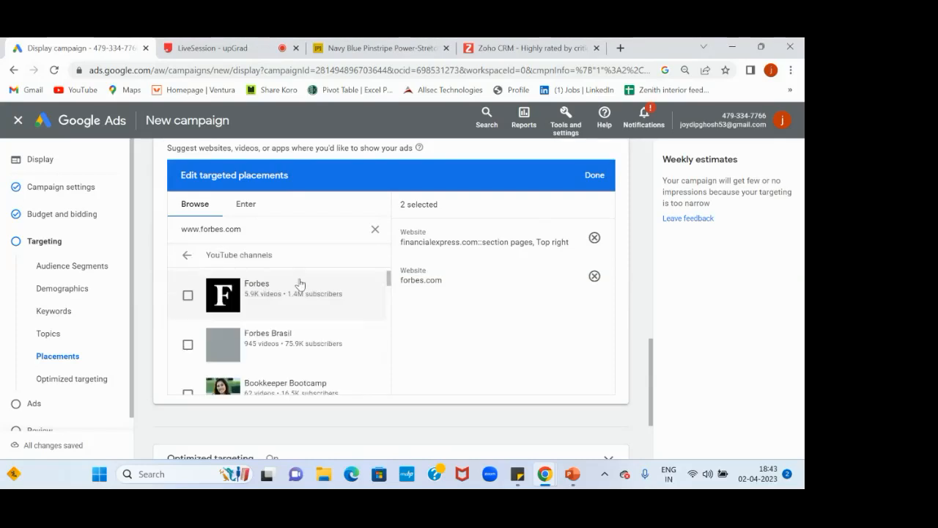
click(188, 297)
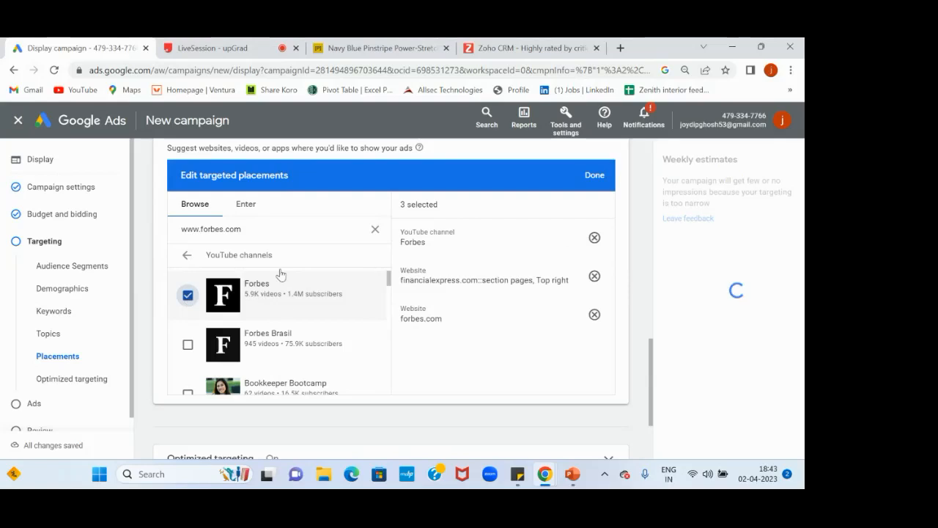
scroll(293, 312, down, 4)
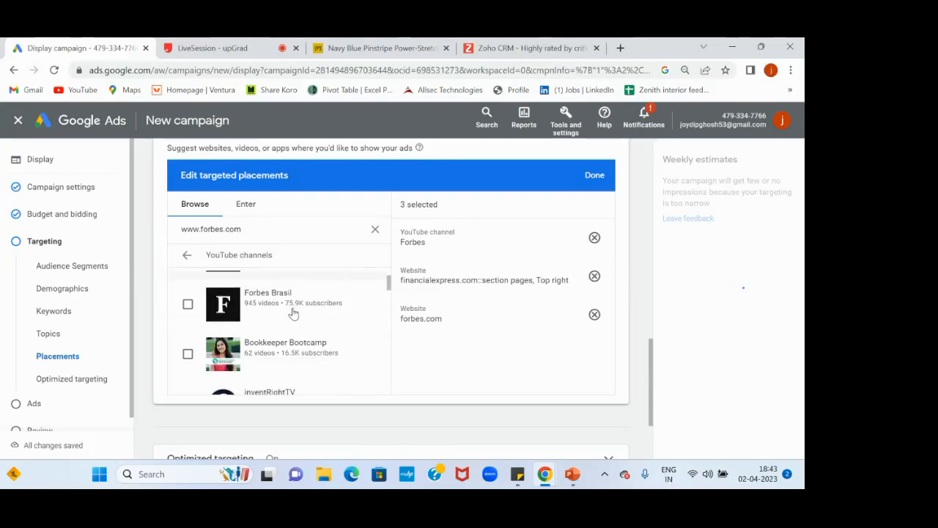
scroll(293, 313, up, 1)
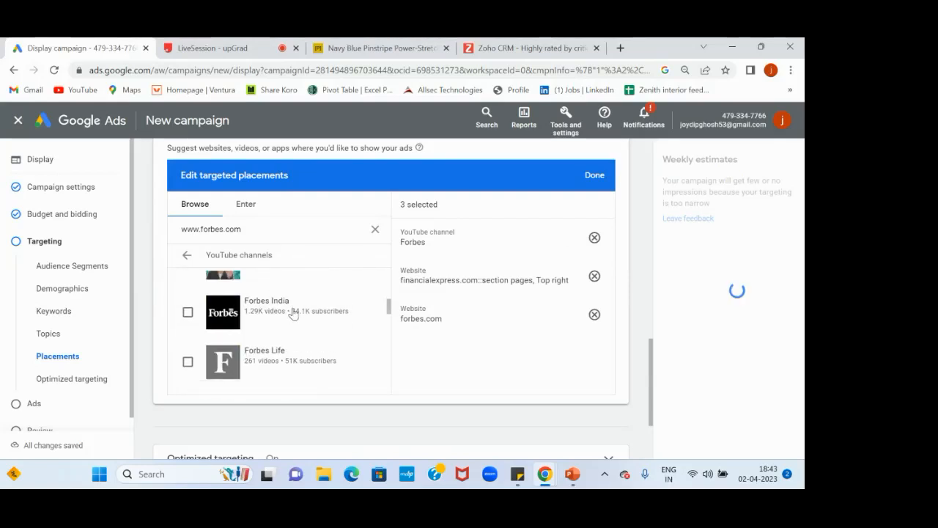
click(189, 321)
click(187, 364)
scroll(315, 326, down, 1)
scroll(321, 324, down, 2)
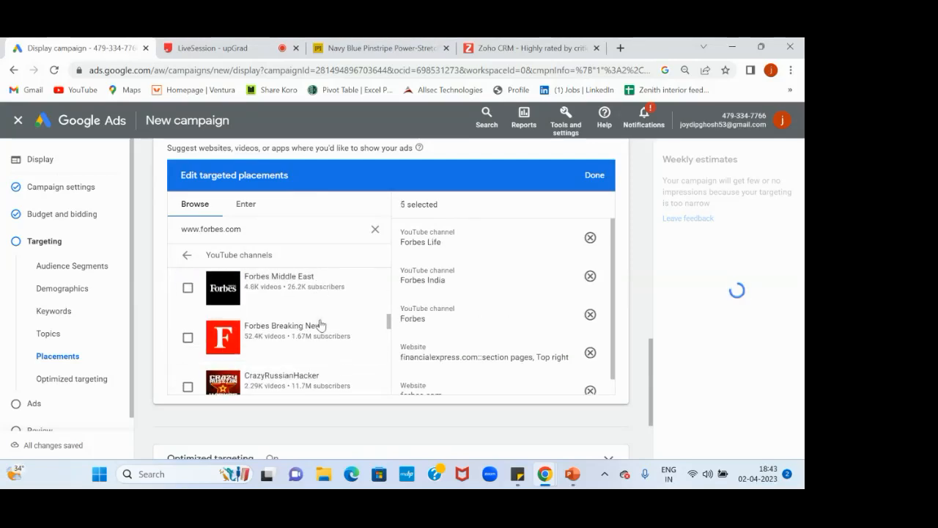
click(187, 287)
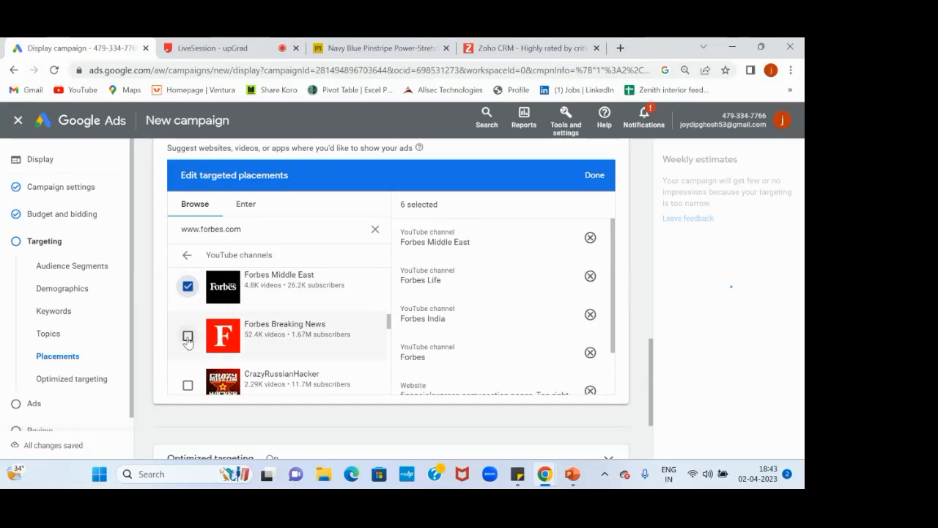
click(187, 339)
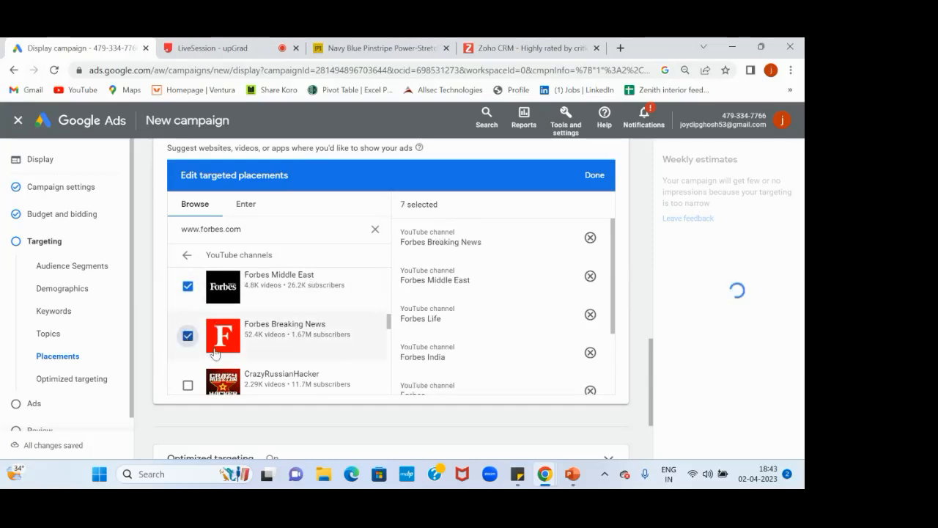
Target the YouTube video "Biden Asked Point Blank About Trump Indictment" from the search results.
click(187, 258)
scroll(283, 293, down, 1)
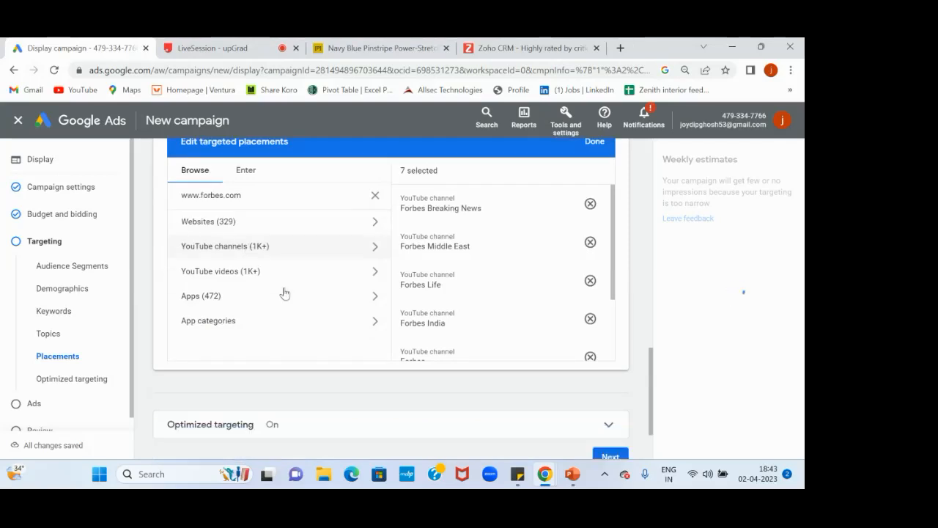
click(249, 268)
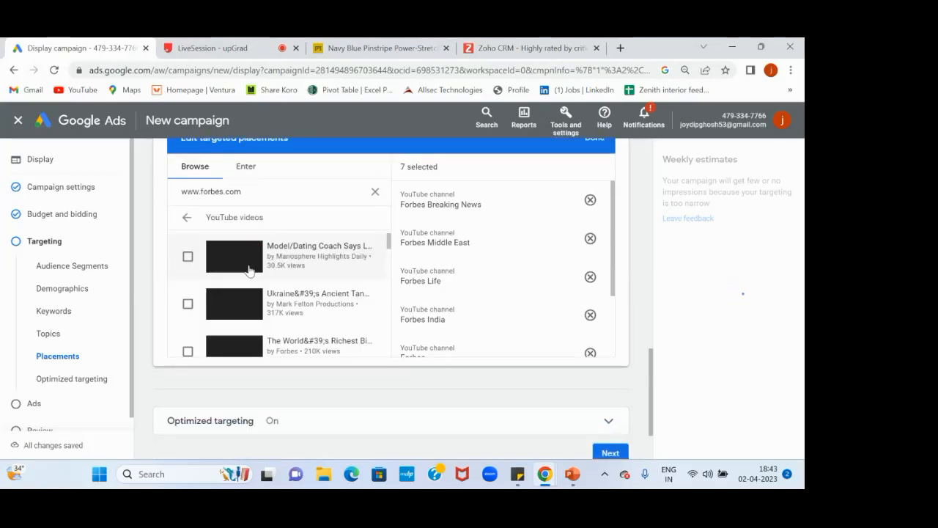
scroll(296, 319, down, 5)
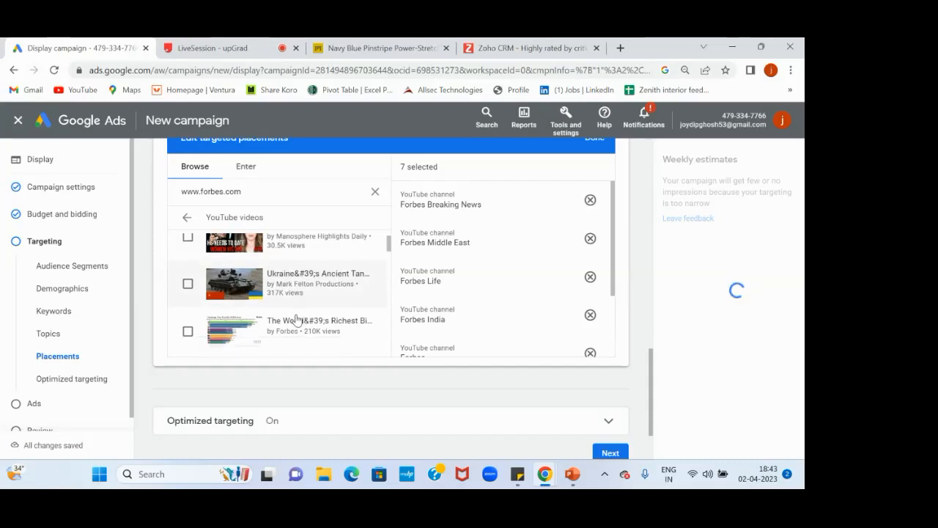
scroll(296, 319, up, 5)
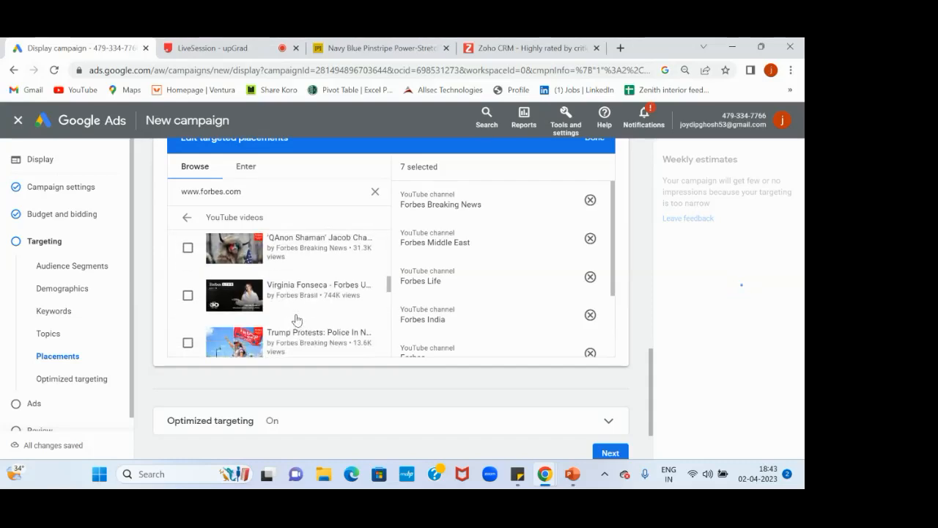
scroll(296, 319, up, 1)
scroll(296, 320, down, 3)
click(188, 284)
Add the Forbes Breaking News videos on Alvin Bragg's response to GOP attacks, Trump's history with the judge, and Ivanka Trump's reaction.
scroll(277, 288, down, 1)
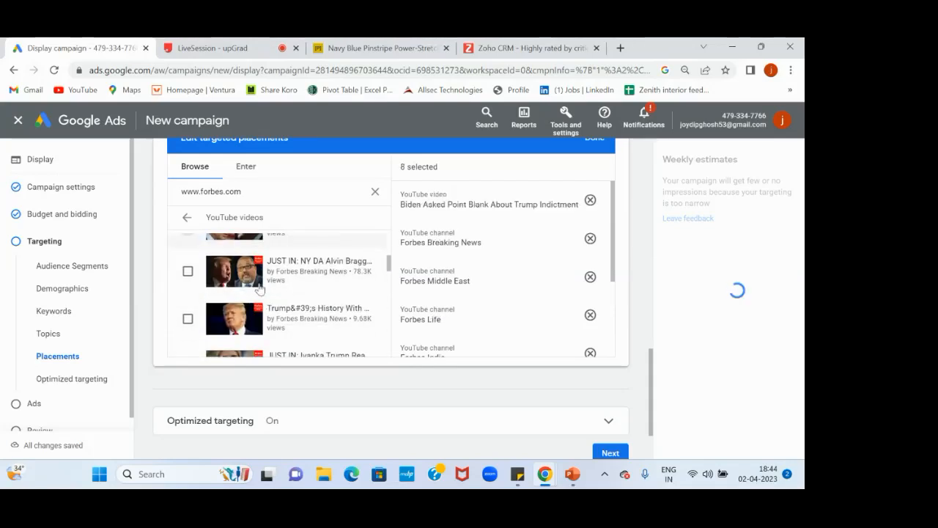
click(188, 273)
click(188, 318)
scroll(188, 308, down, 1)
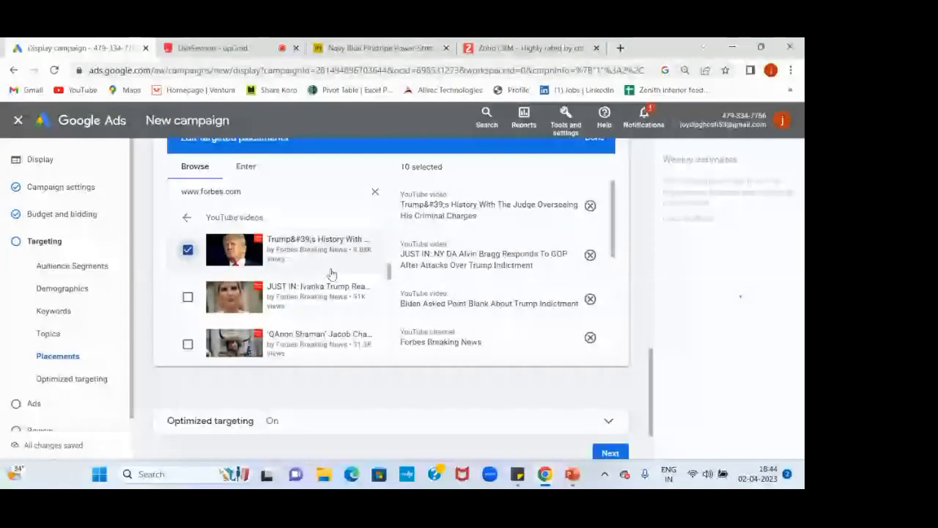
click(188, 297)
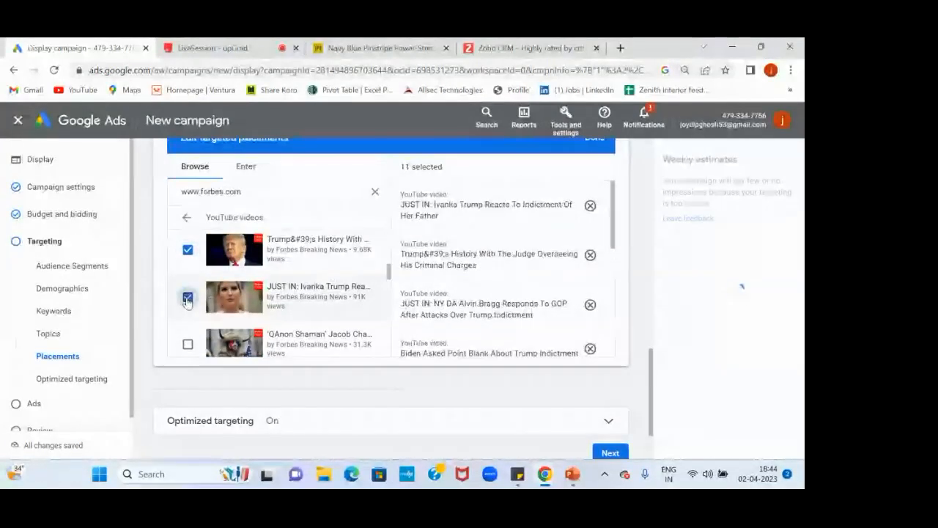
Target the 'QAnon Shaman' Jacob Chansley YouTube video and the apps Mint News App: Business & More and India Press - News & Magazines.
click(188, 344)
click(187, 217)
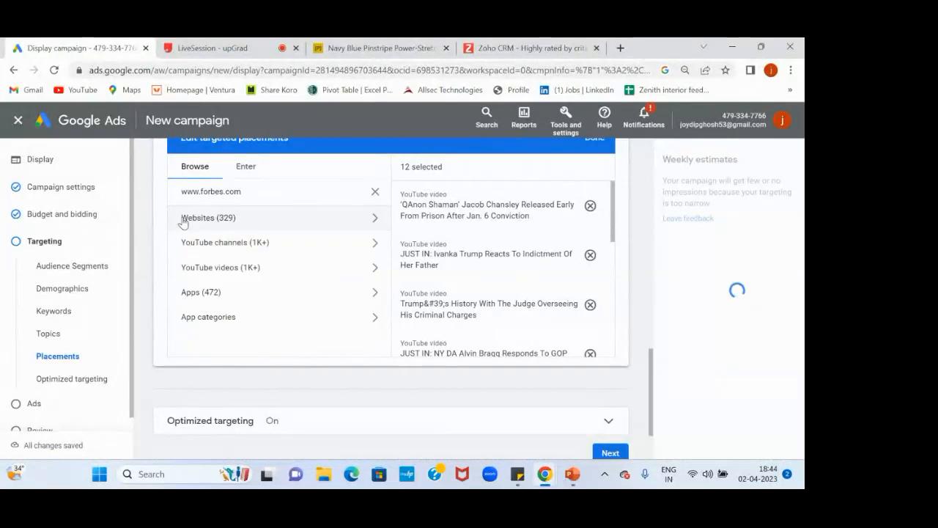
scroll(249, 246, down, 1)
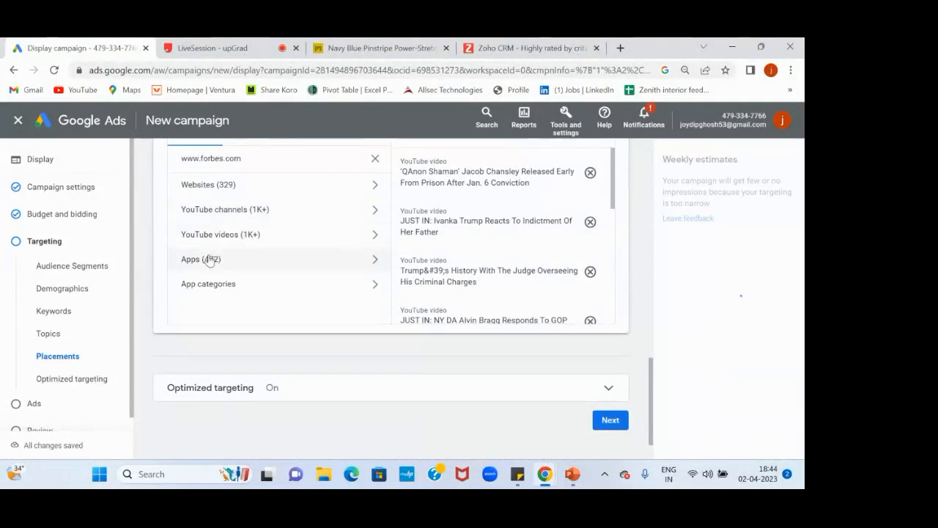
click(209, 260)
scroll(341, 249, down, 1)
scroll(342, 249, up, 1)
click(188, 225)
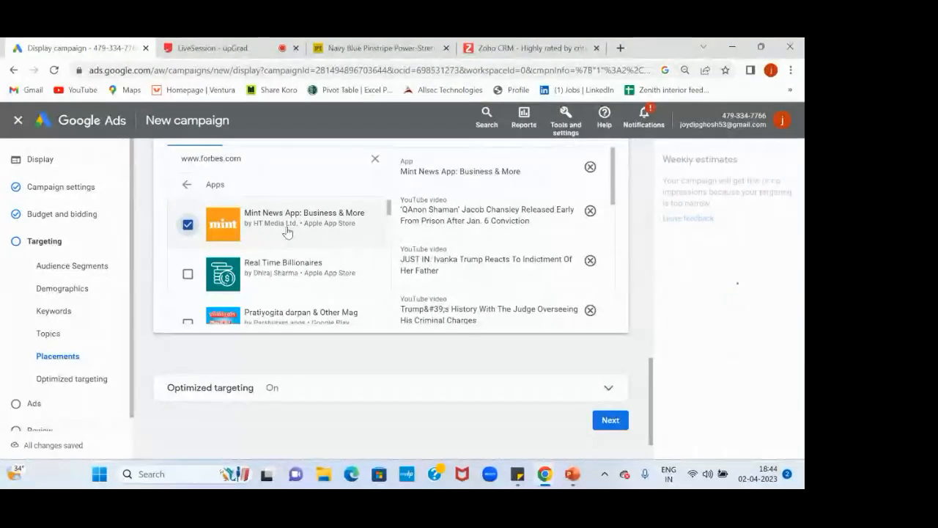
scroll(287, 232, down, 2)
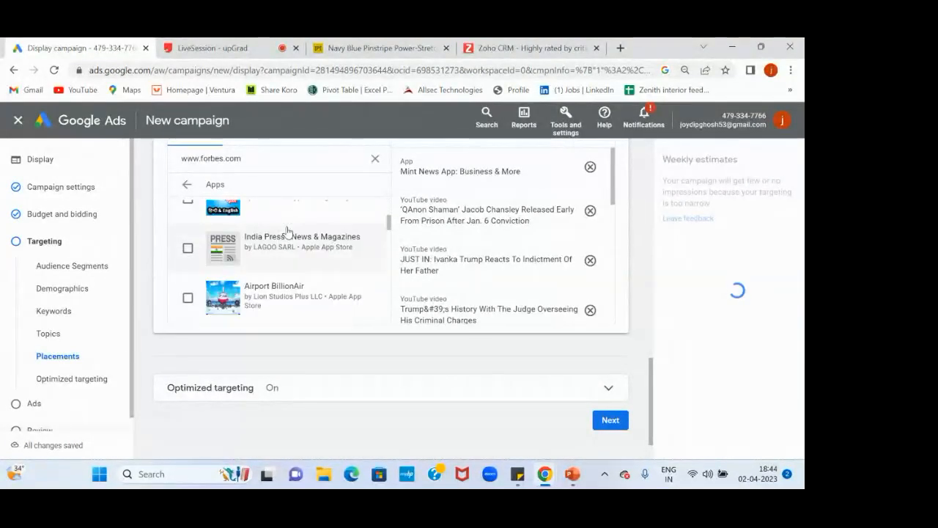
scroll(287, 231, down, 1)
click(188, 230)
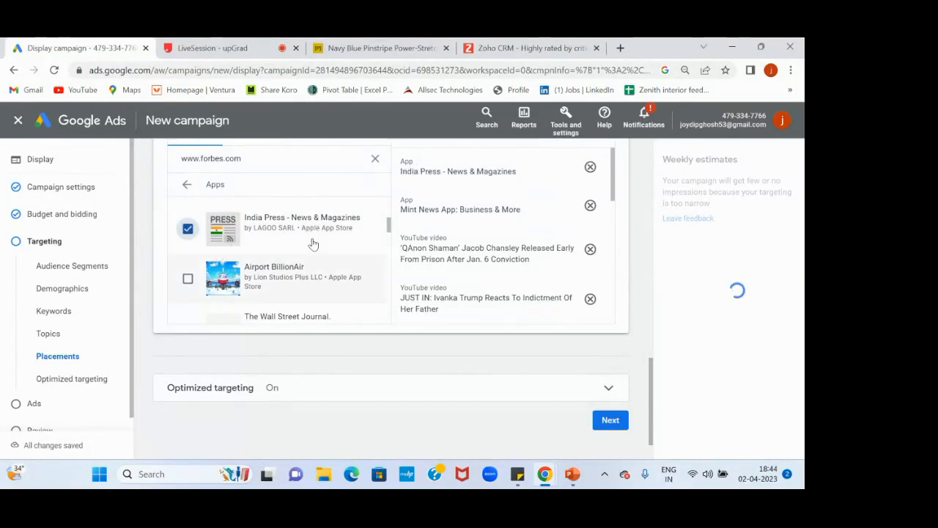
click(185, 184)
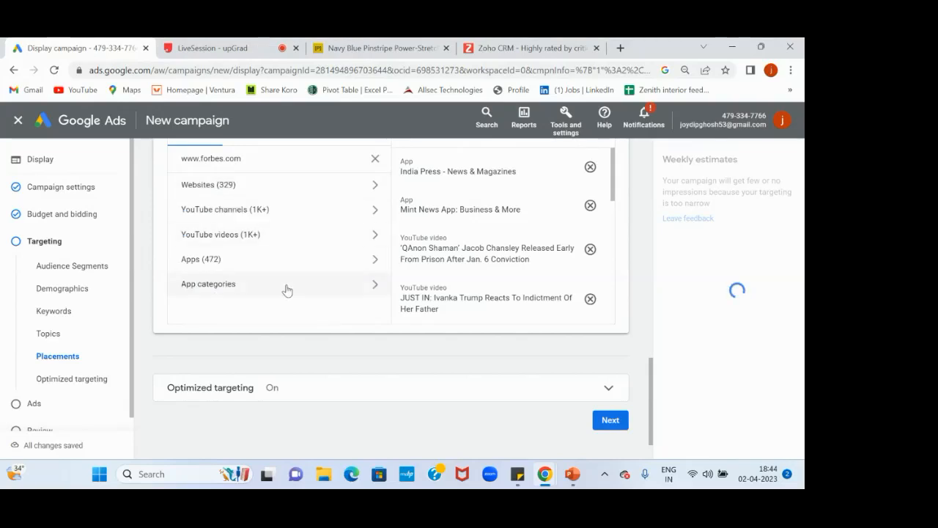
click(260, 293)
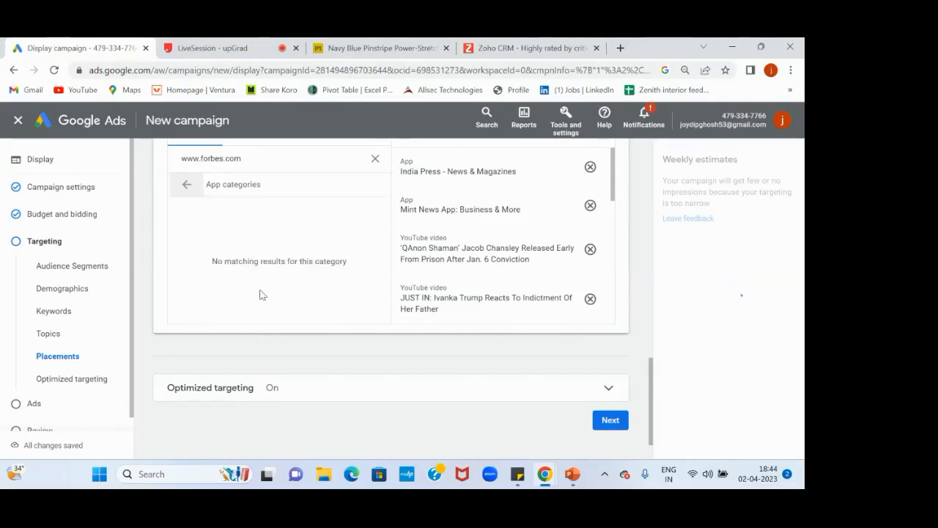
click(187, 184)
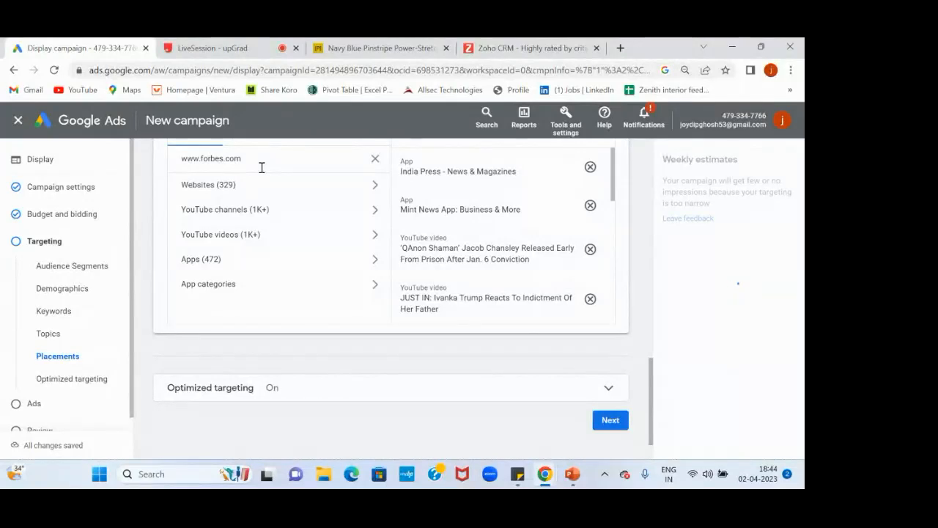
Review the audience, demographic, keyword and topic targeting and finish editing the targeted placements.
scroll(262, 168, up, 10)
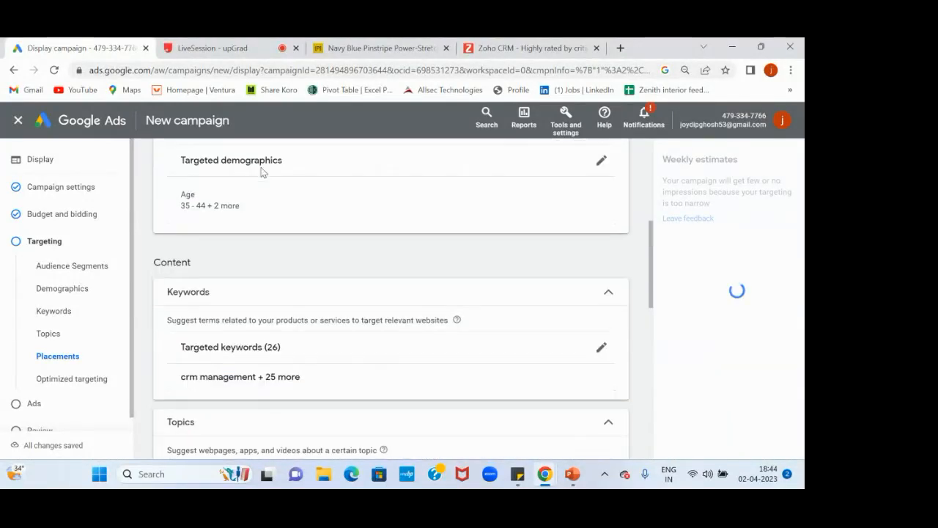
scroll(262, 172, up, 5)
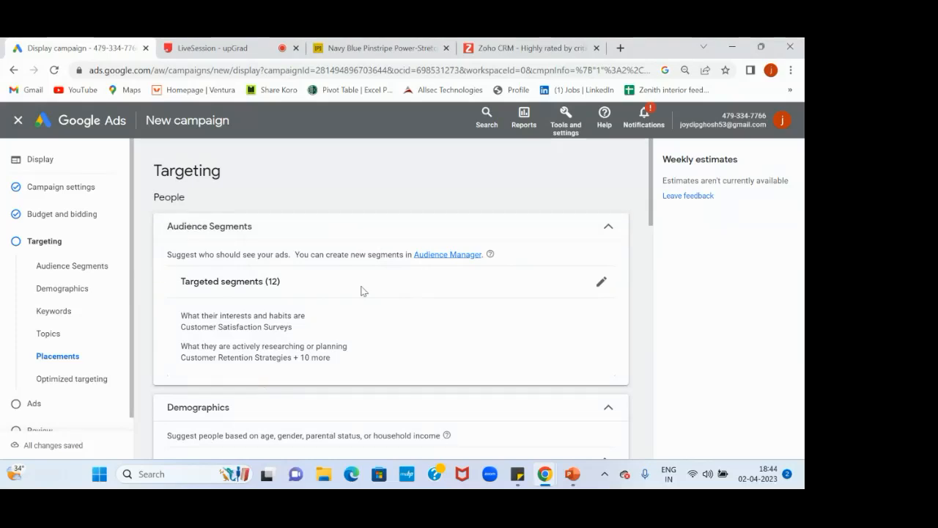
scroll(270, 240, down, 2)
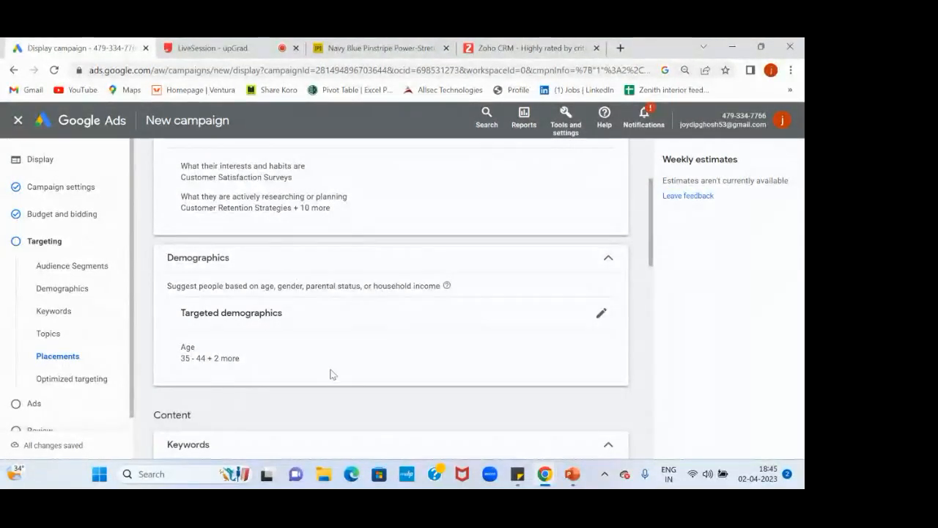
scroll(335, 371, down, 2)
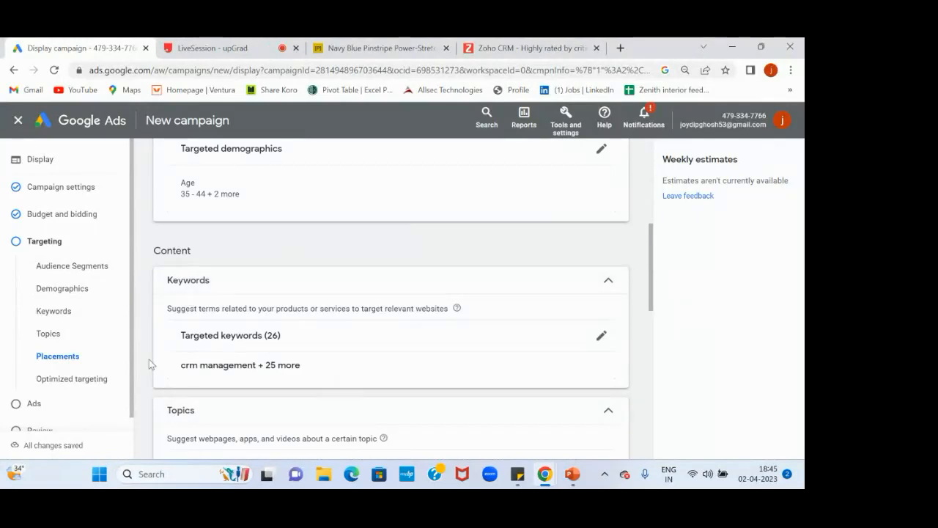
scroll(362, 427, down, 2)
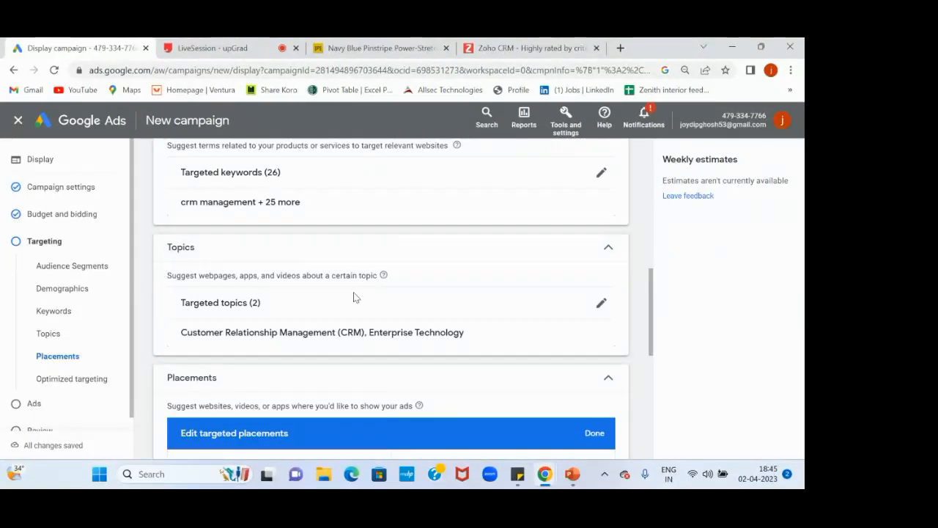
scroll(355, 332, down, 2)
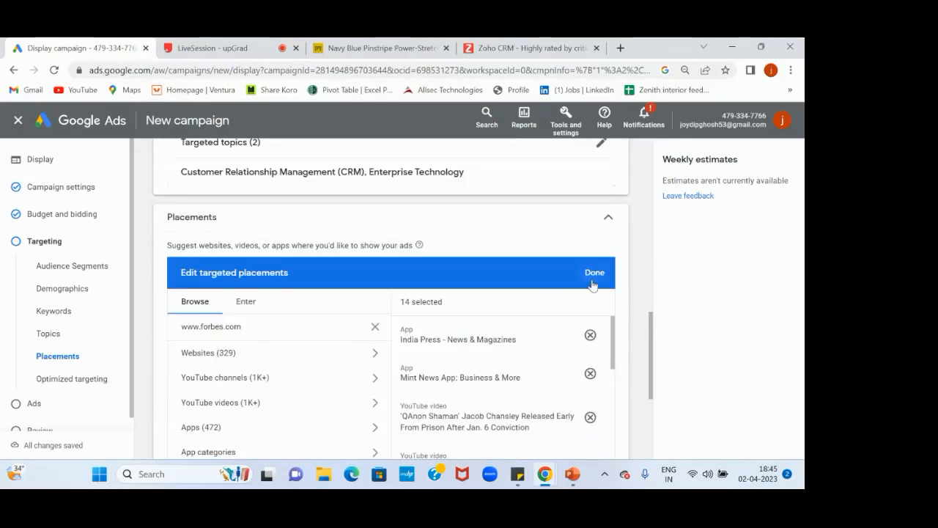
click(594, 274)
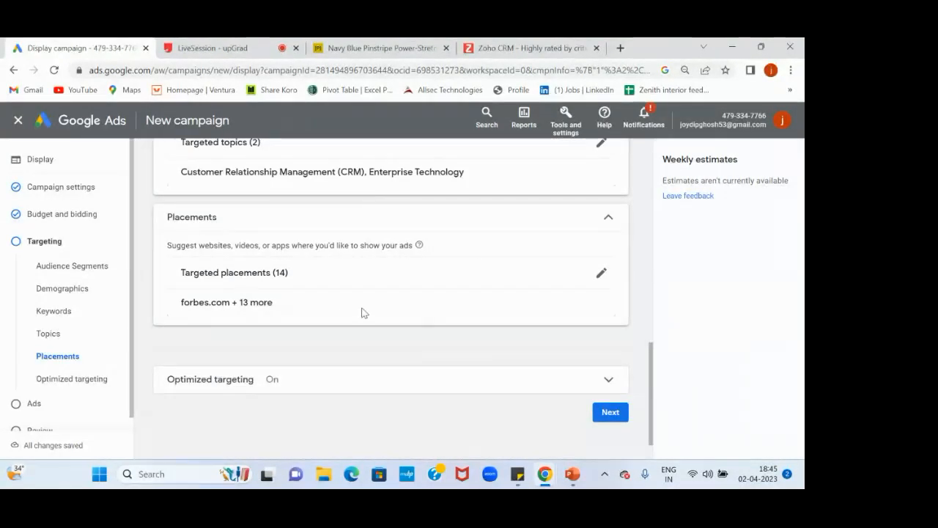
Examine the summaries of the targeted keywords, topics and placements to compare the campaign's content targeting.
scroll(363, 313, up, 3)
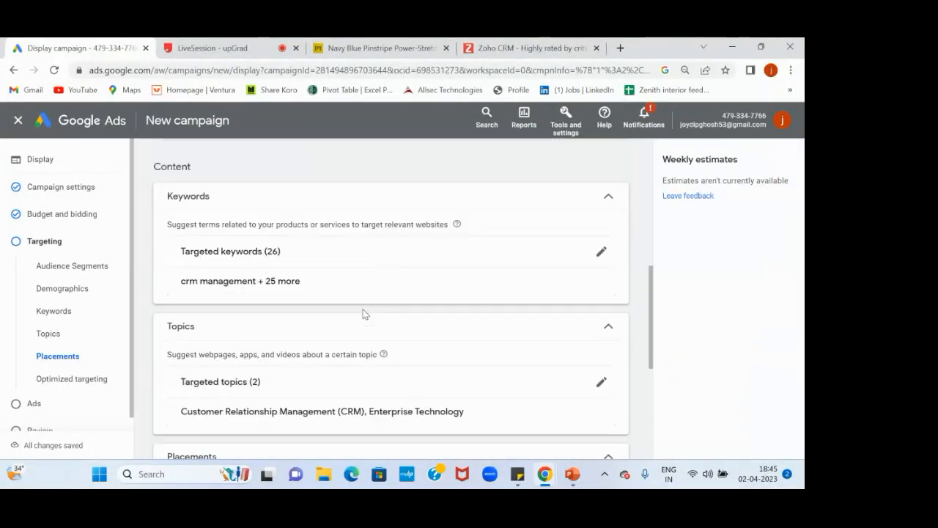
scroll(363, 311, down, 1)
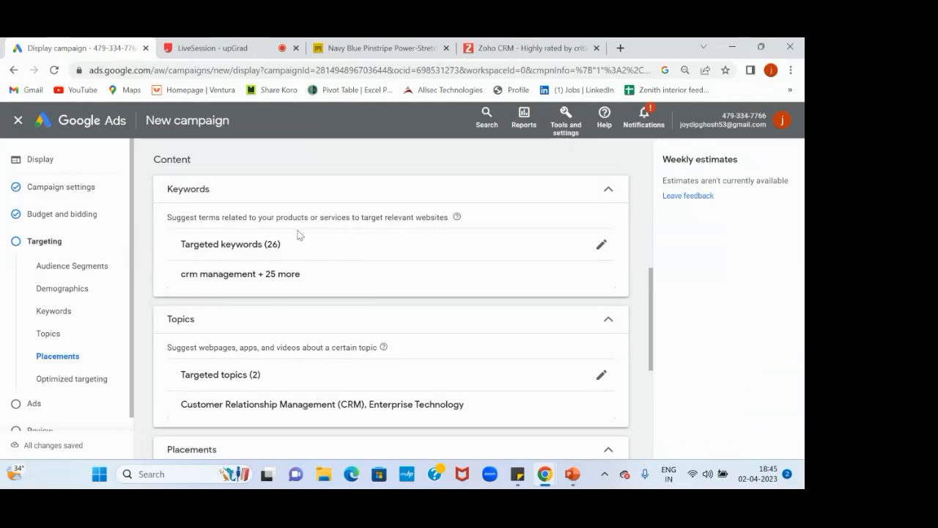
scroll(339, 365, down, 1)
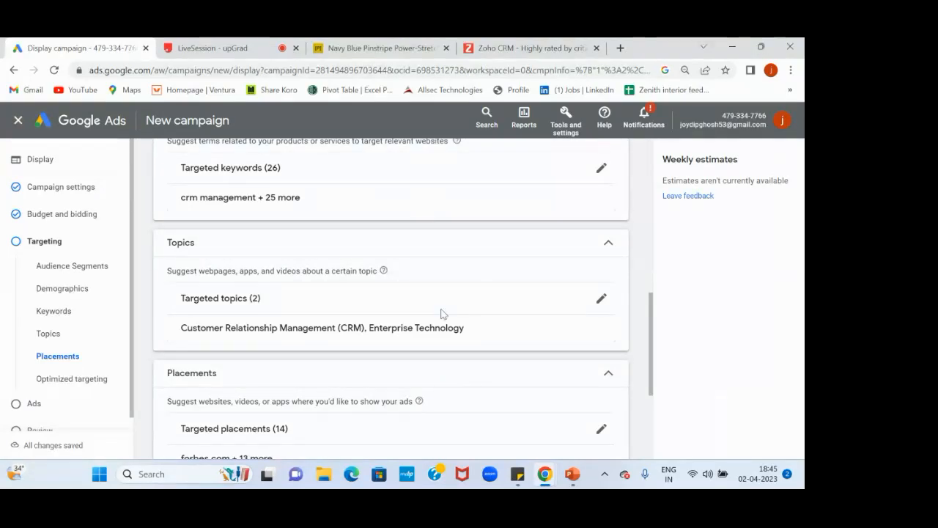
scroll(443, 314, up, 1)
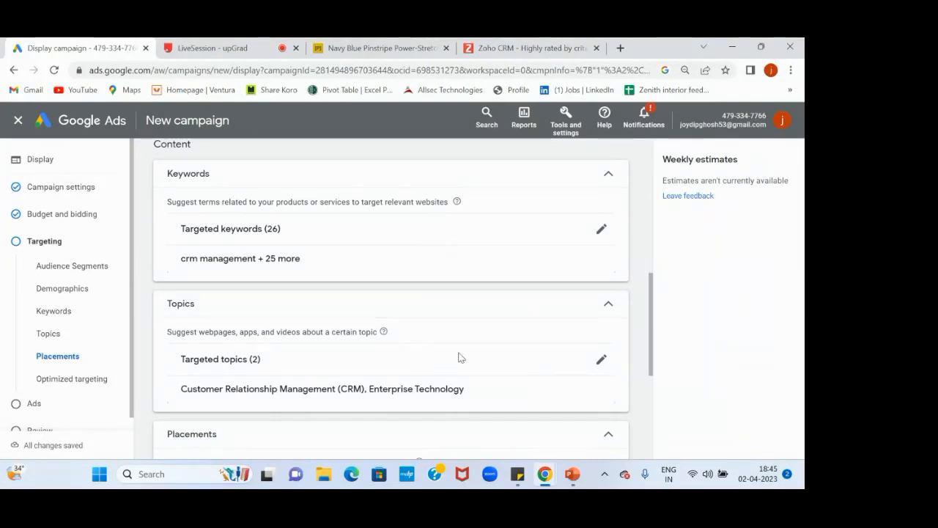
scroll(459, 357, down, 2)
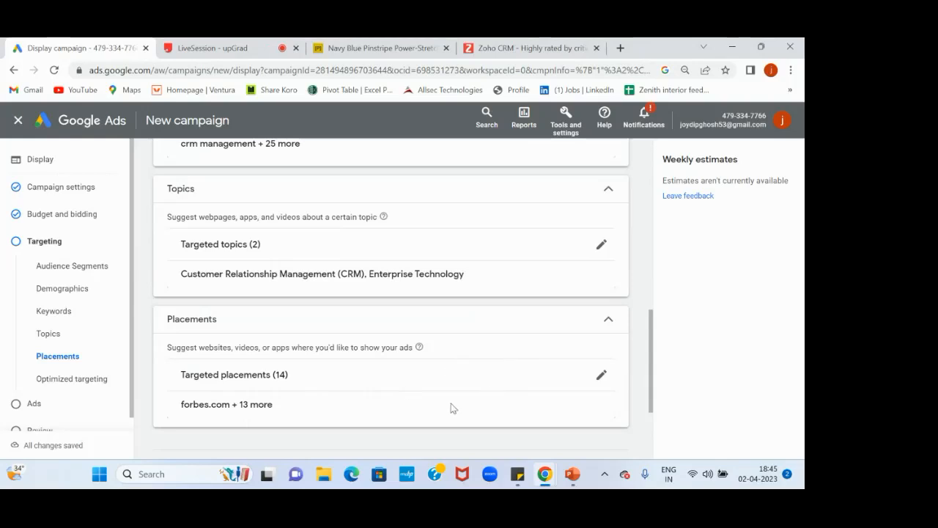
scroll(484, 359, up, 2)
scroll(464, 411, down, 2)
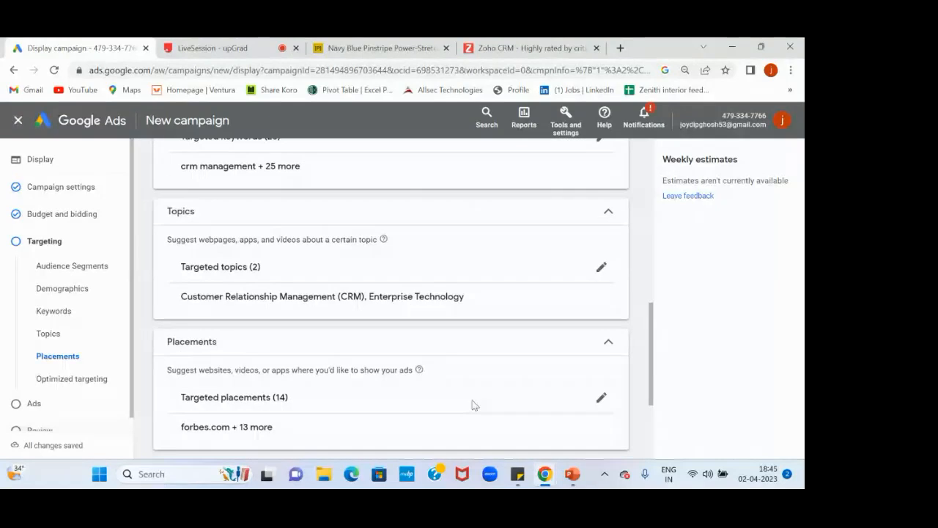
scroll(442, 206, up, 1)
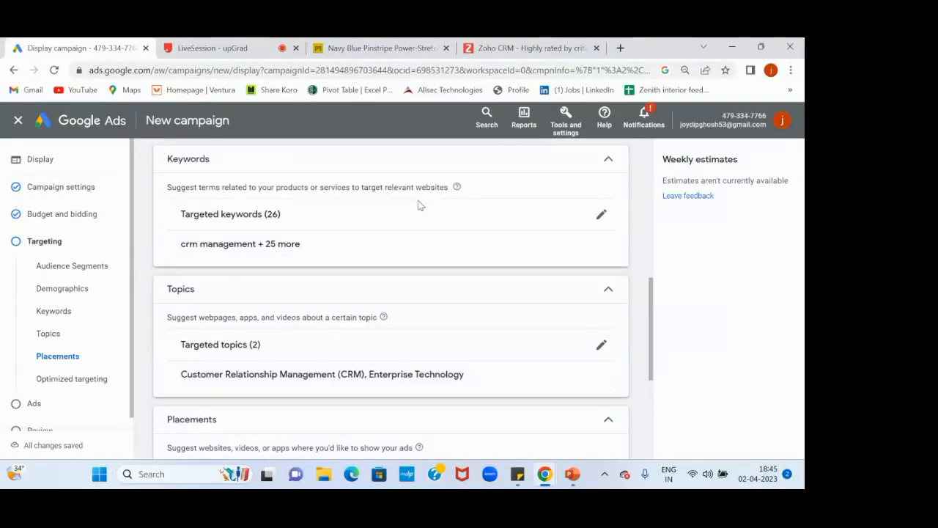
scroll(443, 360, down, 1)
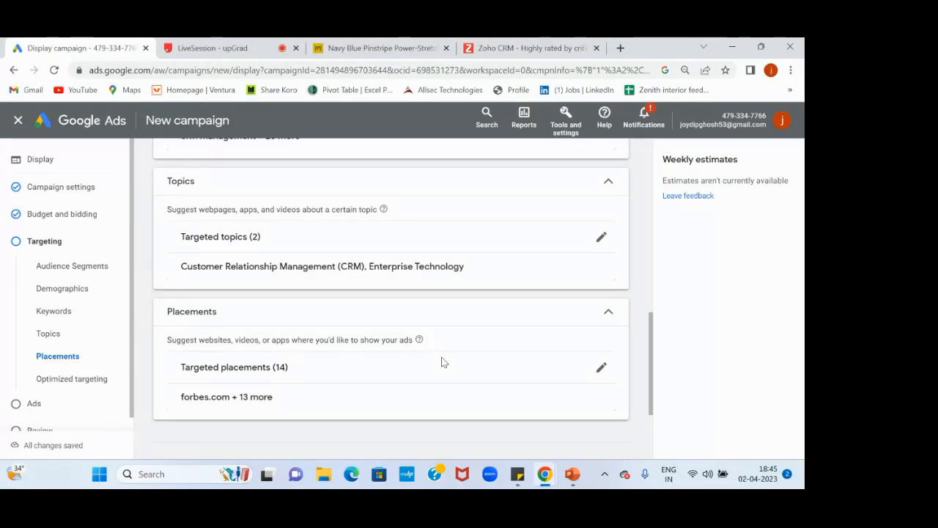
scroll(442, 361, up, 1)
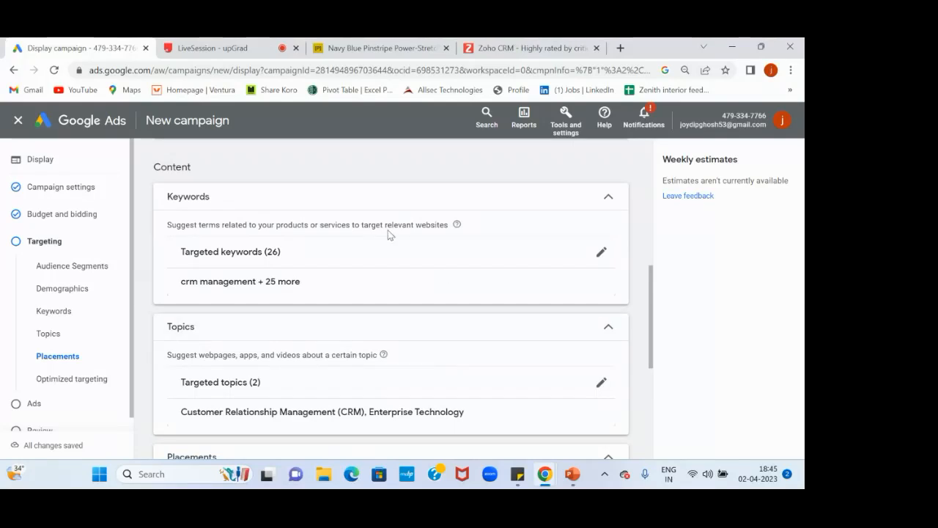
scroll(391, 360, down, 1)
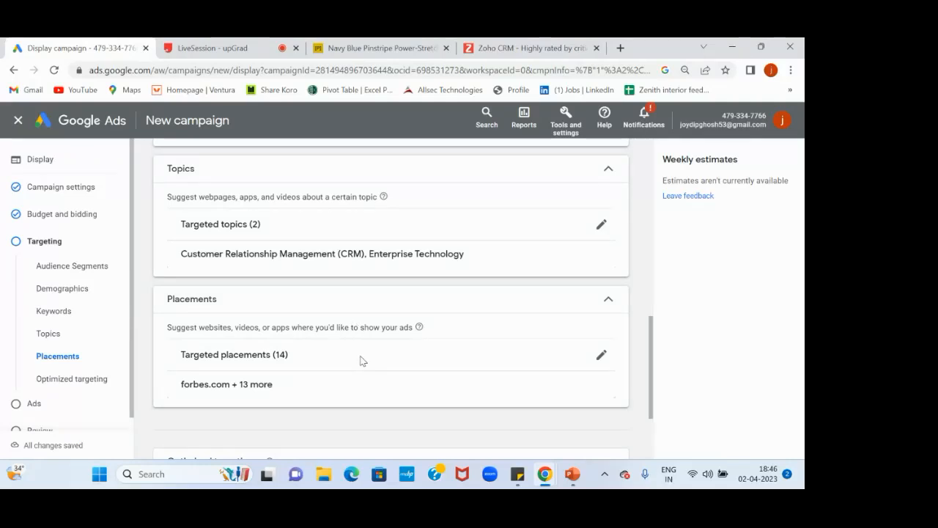
Switch to the upGrad live session and read the participants' replies in the public chat.
click(213, 54)
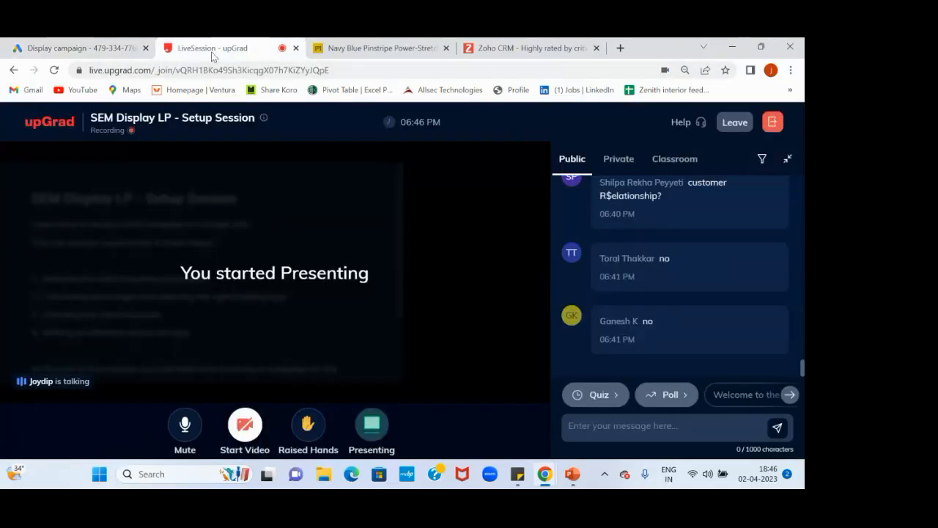
scroll(667, 223, up, 1)
scroll(667, 224, down, 1)
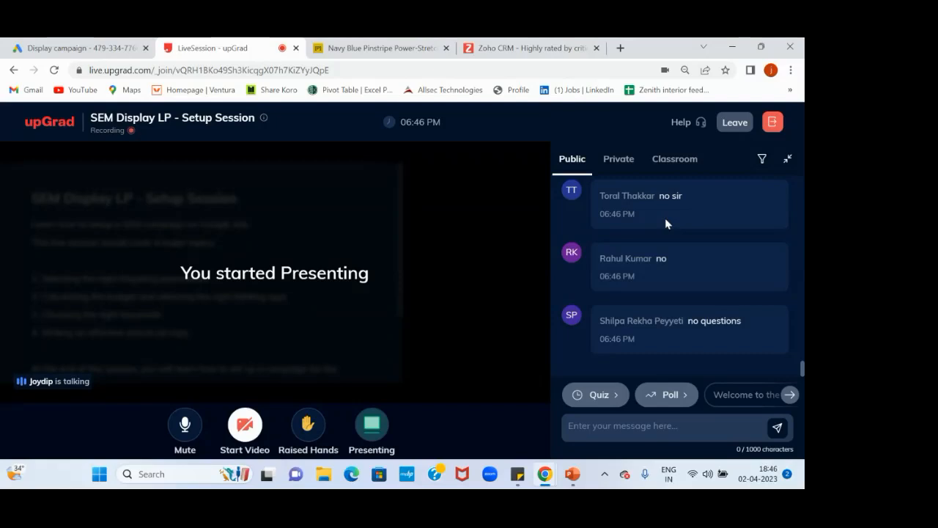
Return to the Google Ads campaign and proceed from targeting to ad creation.
click(97, 52)
scroll(268, 291, down, 2)
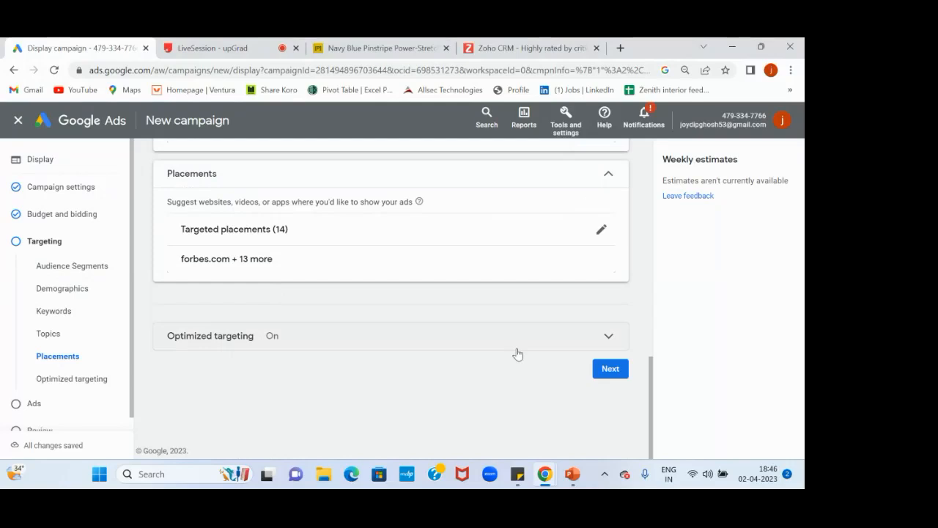
click(613, 370)
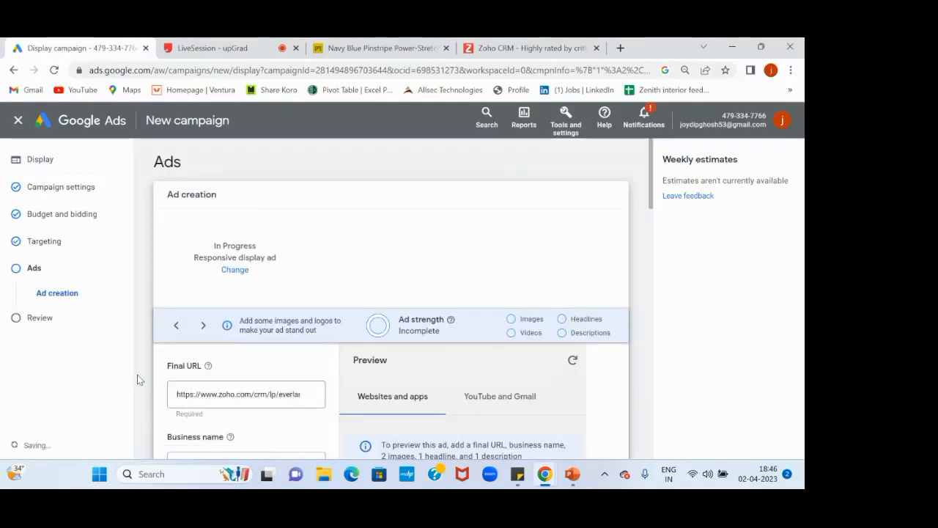
Look through the responsive display ad form, from the final URL, images and logos to the headlines, descriptions and URL options.
scroll(139, 380, down, 3)
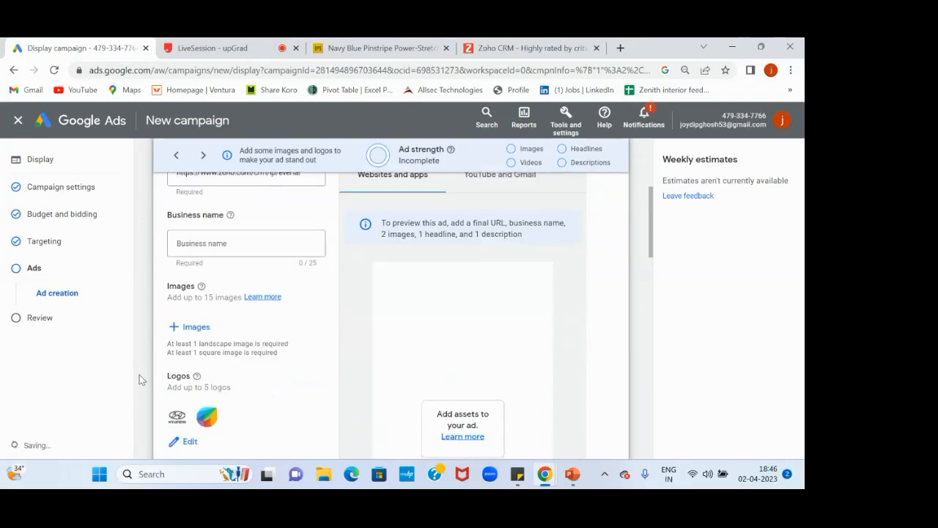
scroll(142, 379, down, 6)
scroll(142, 380, down, 5)
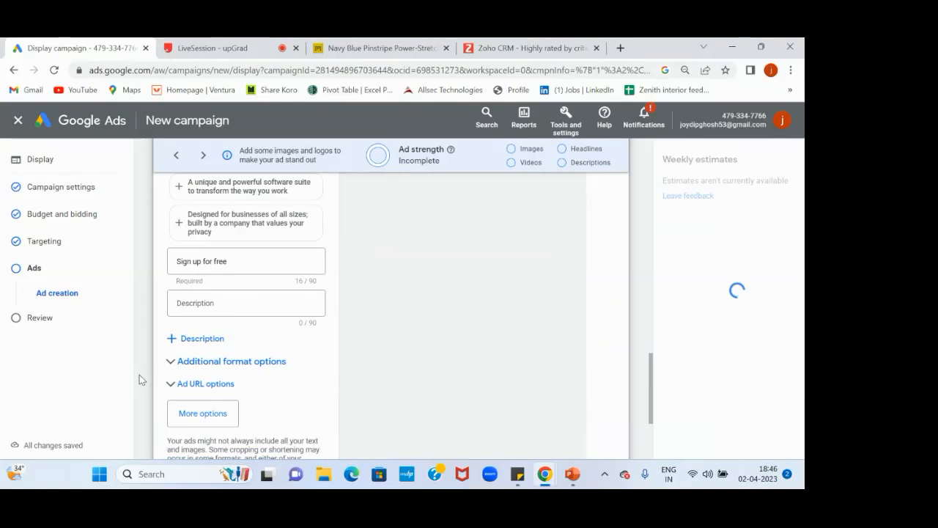
scroll(141, 380, down, 3)
scroll(142, 380, up, 8)
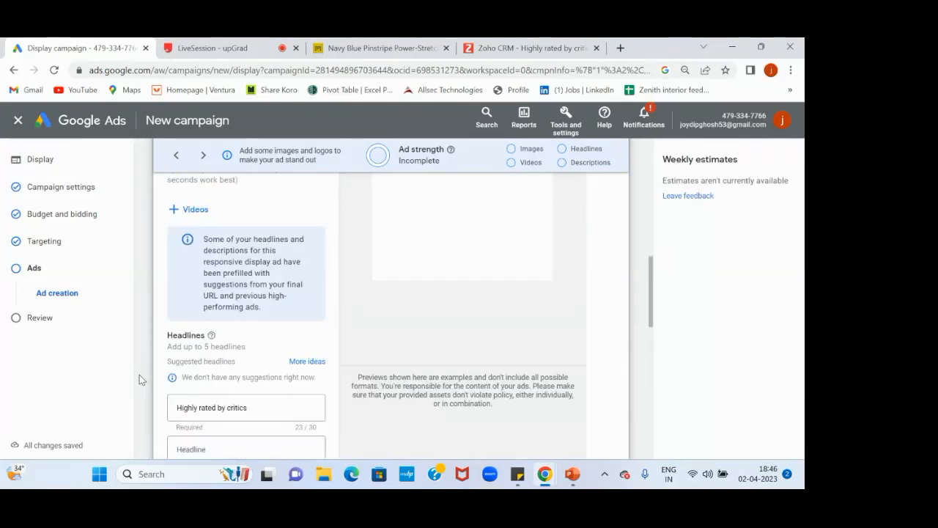
scroll(141, 379, up, 5)
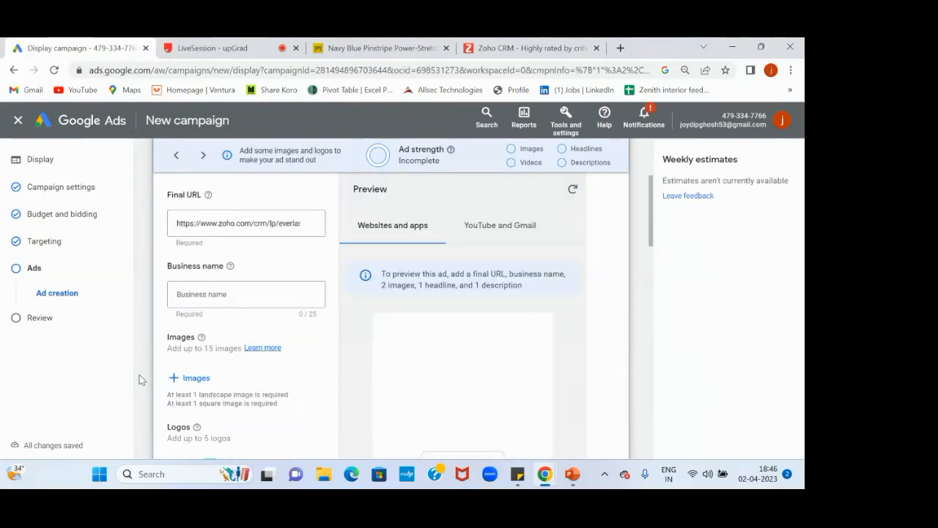
scroll(140, 375, up, 1)
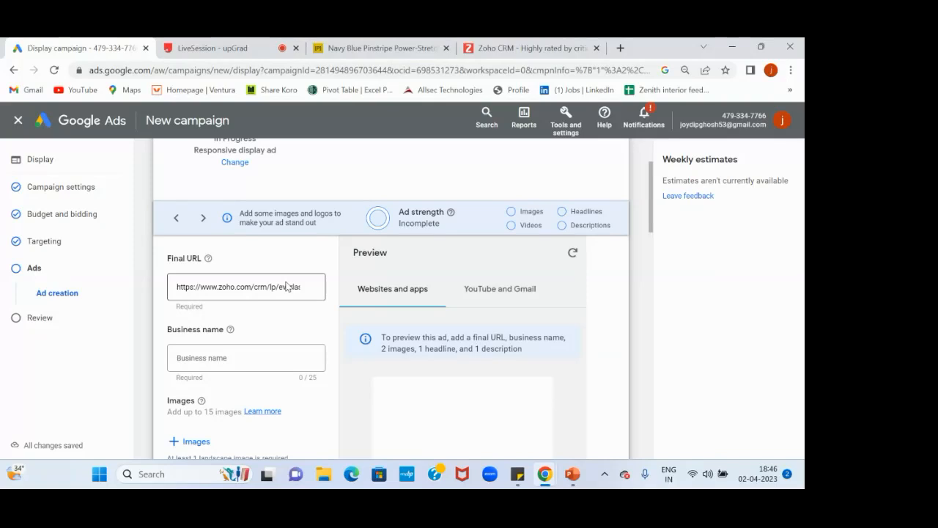
Set the responsive display ad's business name to Zoho.
click(232, 359)
text(Zoho)
scroll(231, 358, down, 3)
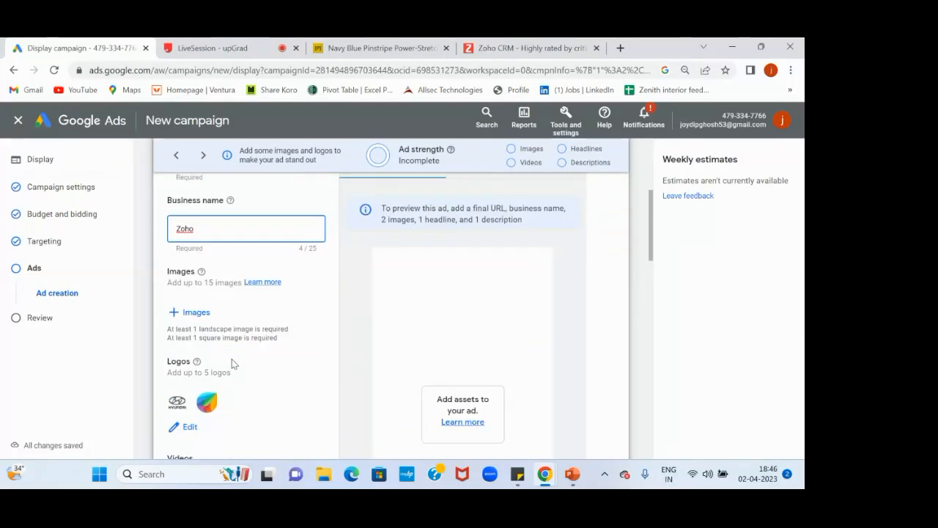
scroll(231, 360, down, 1)
scroll(232, 360, up, 1)
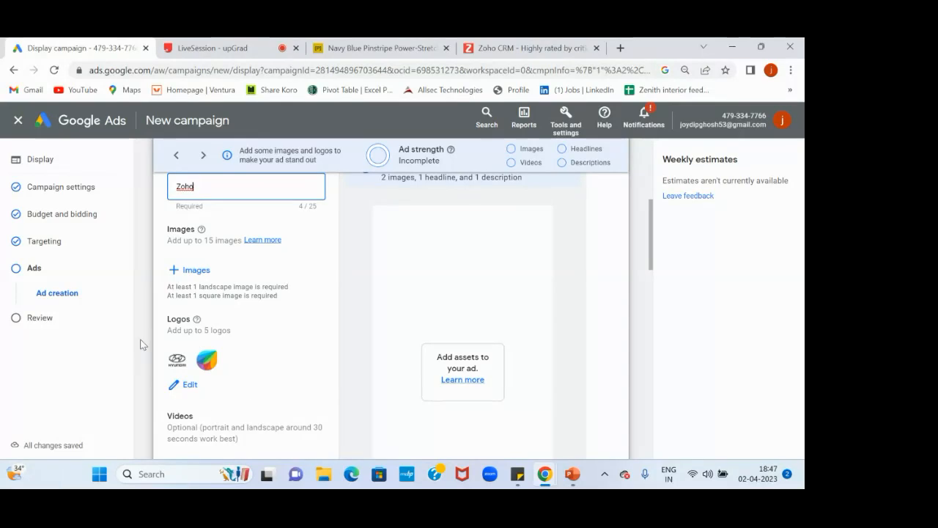
scroll(259, 373, down, 1)
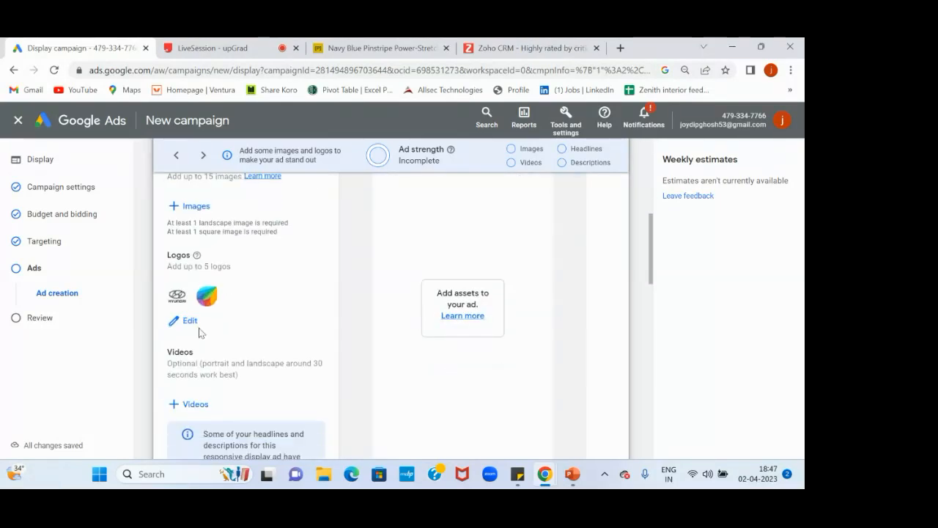
scroll(275, 344, down, 1)
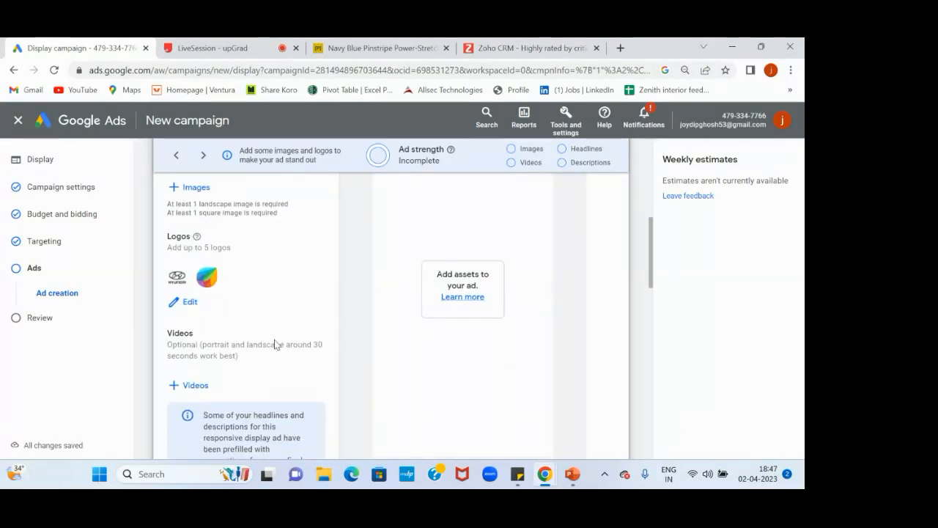
scroll(275, 344, up, 2)
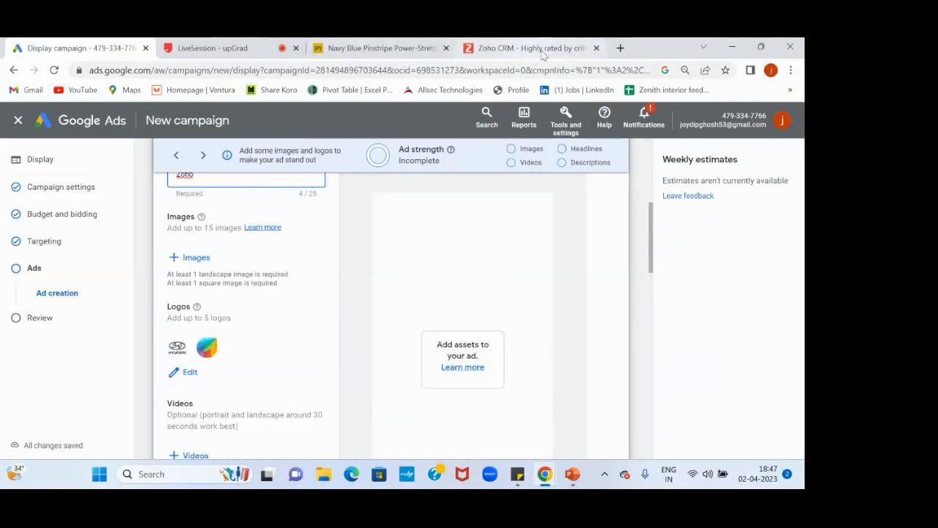
Search Google Images for zoho in a new browser tab and browse the picture results.
click(620, 48)
click(564, 70)
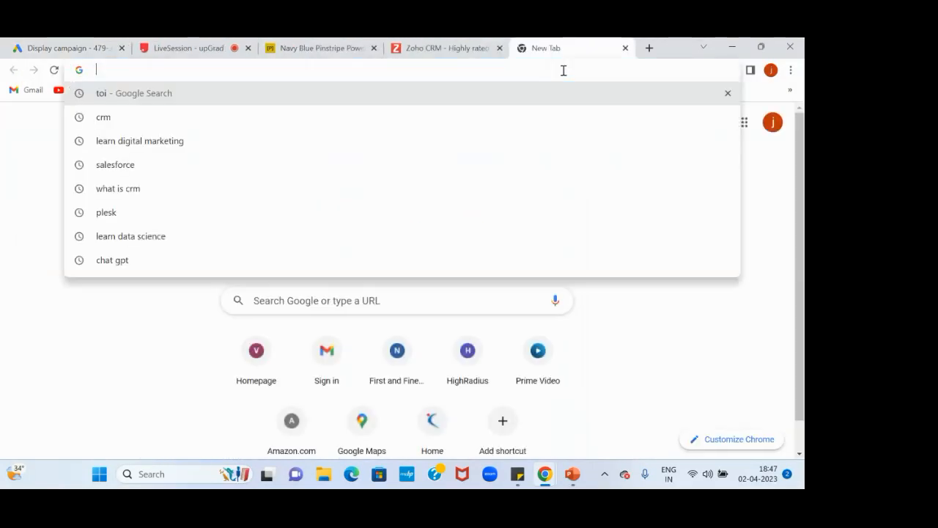
text(zoho)
key(Return)
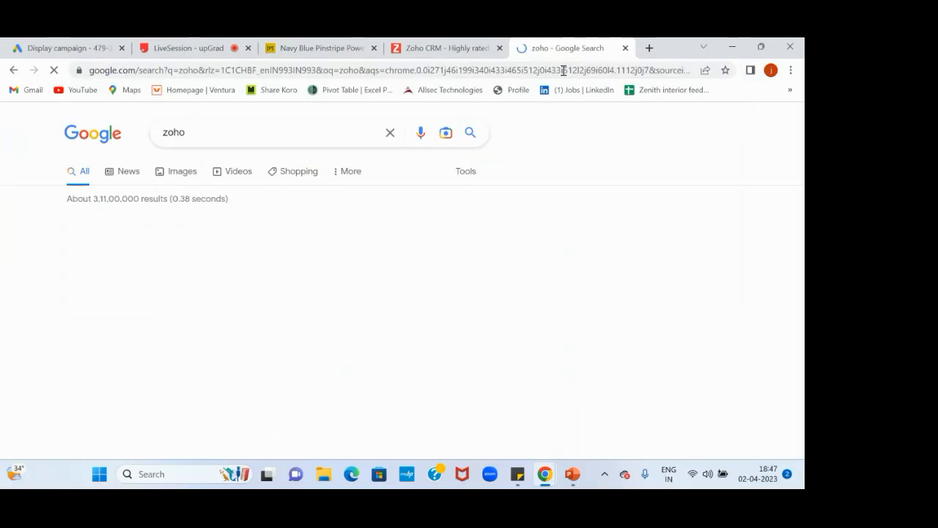
click(183, 171)
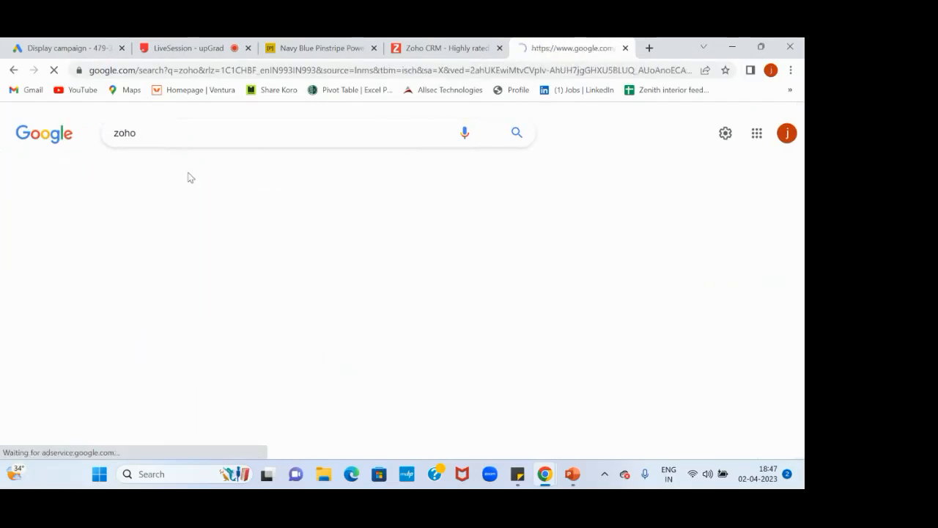
scroll(329, 258, down, 5)
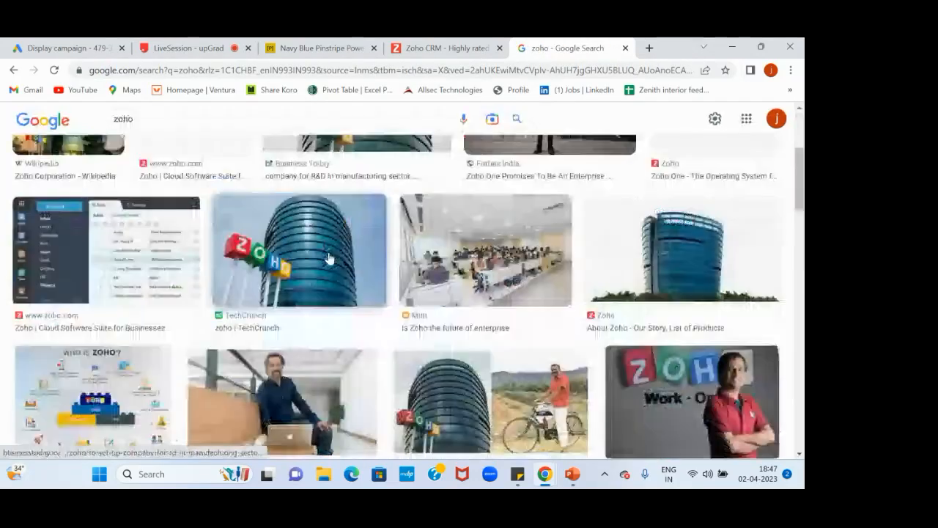
scroll(329, 258, up, 2)
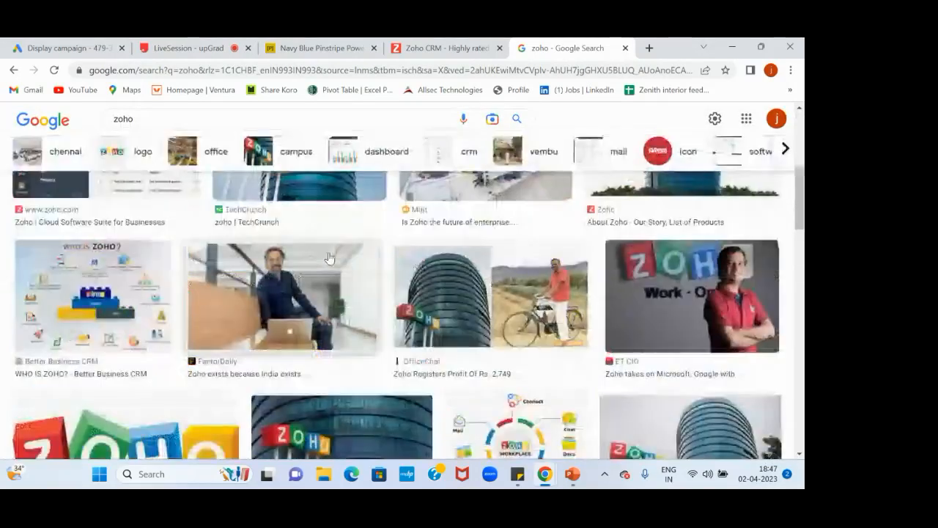
Open the "Who is Zoho?" image from Better Business CRM and copy its link address.
click(68, 320)
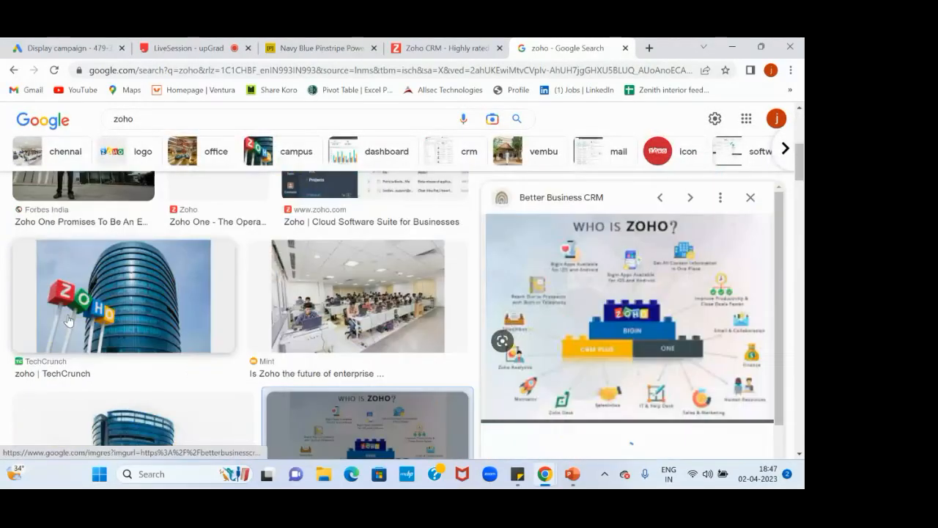
right_click(583, 269)
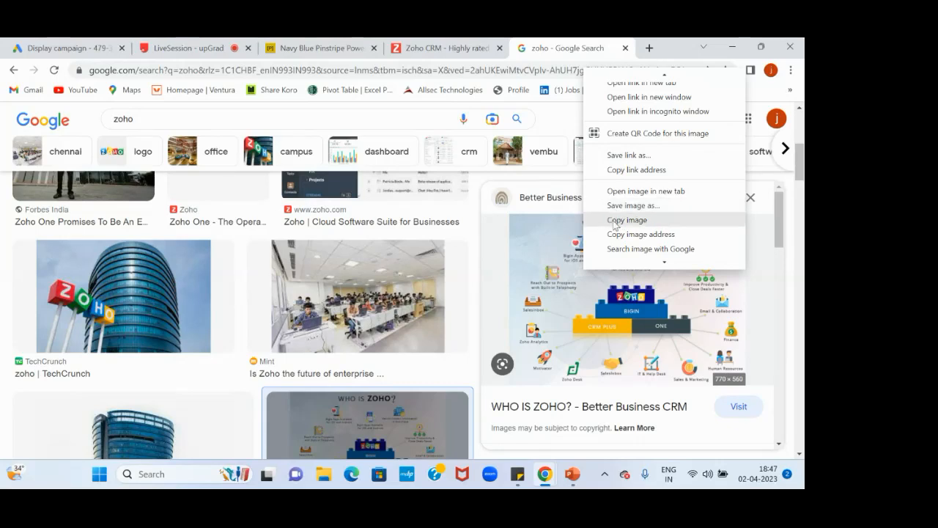
right_click(535, 284)
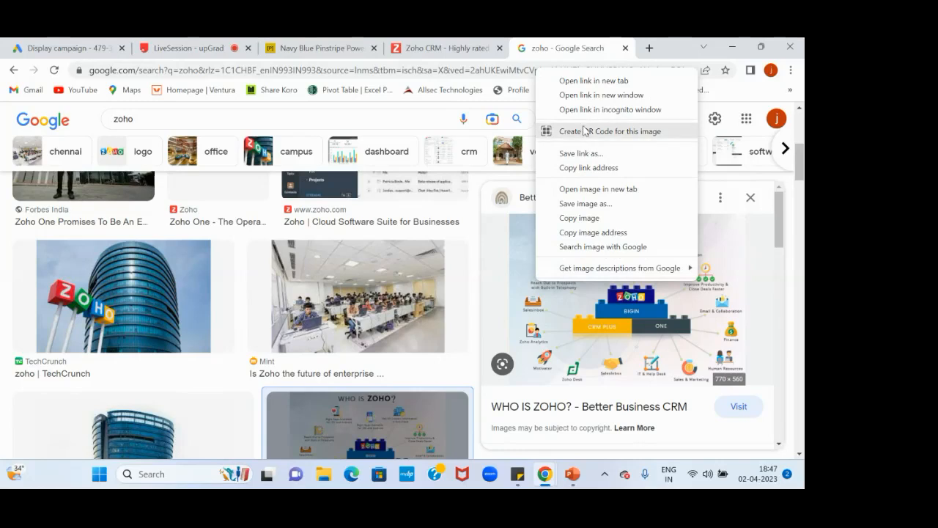
click(593, 168)
Return to the Google Ads campaign and start adding ad images from a website or social source.
click(82, 48)
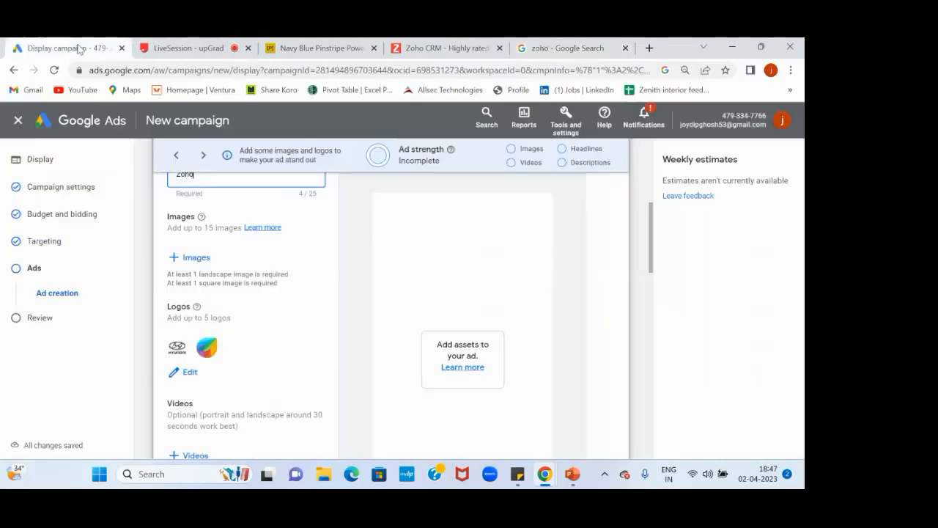
click(194, 258)
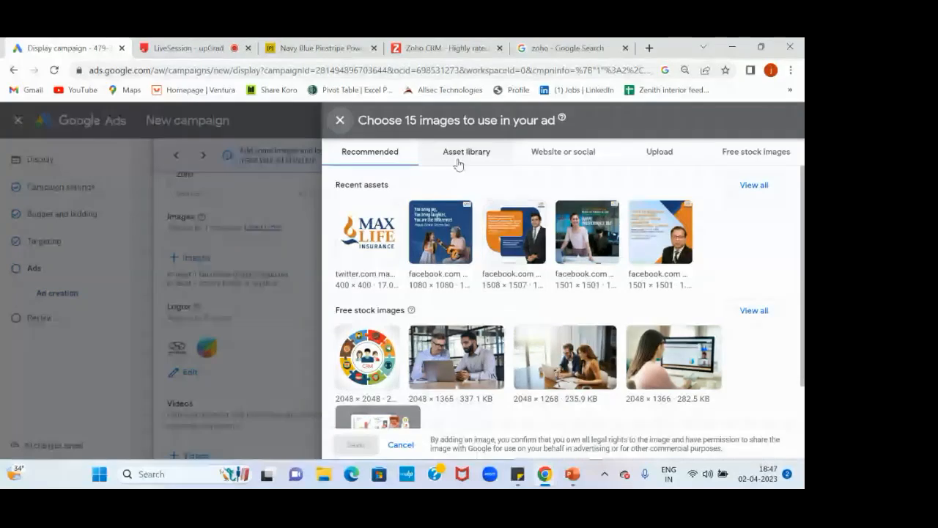
click(580, 153)
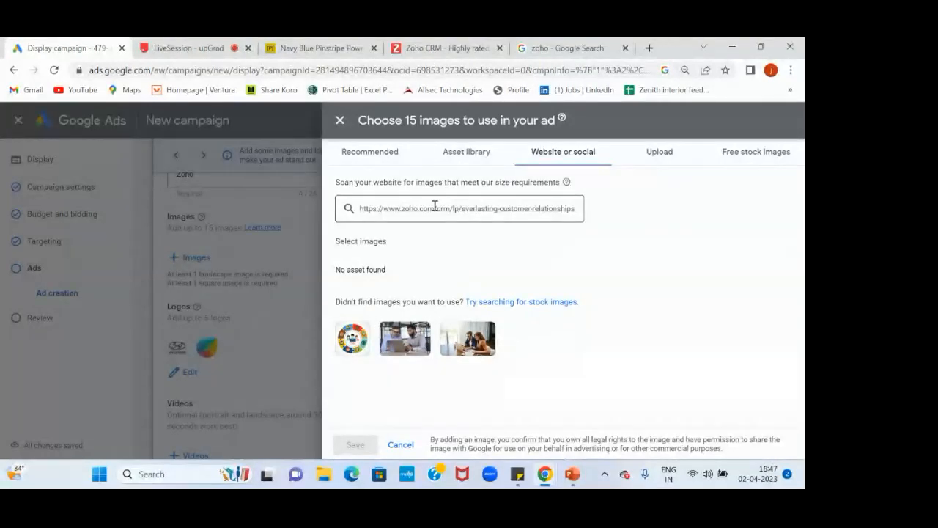
click(470, 209)
key(End)
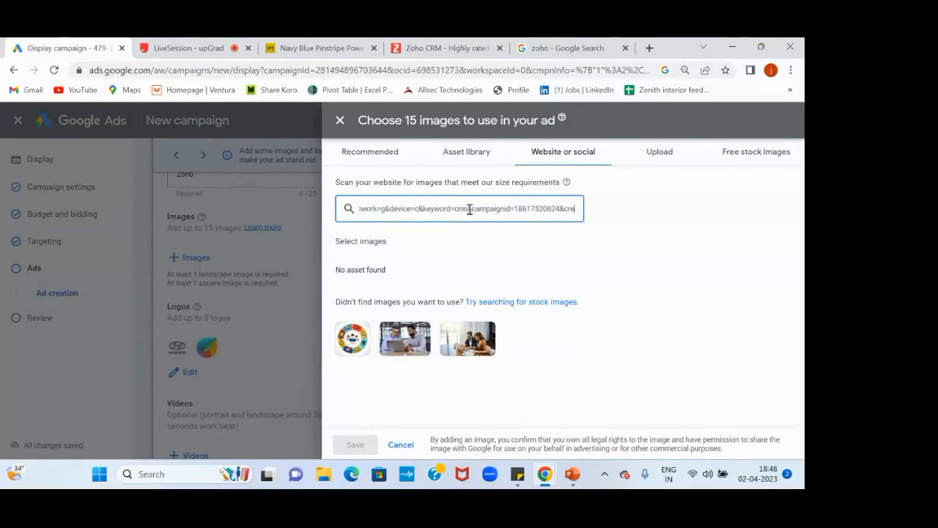
key(Right)
key(Right)
key(Right)
key(Right)
key(Right)
key(Right)
key(Right)
key(Right)
key(Right)
key(Right)
key(Right)
key(Right)
key(Right)
key(Right)
key(Right)
key(Right)
key(Right)
key(Right)
key(Right)
key(Right)
key(Right)
key(Right)
key(Right)
key(Right)
key(Right)
key(Right)
key(Right)
key(Right)
key(Right)
key(Right)
key(Right)
key(Right)
key(Right)
key(Right)
key(Right)
key(Right)
key(Right)
key(Right)
key(Right)
key(Right)
key(BackSpace)
key(BackSpace)
key(BackSpace)
key(BackSpace)
key(BackSpace)
key(BackSpace)
key(BackSpace)
key(BackSpace)
key(BackSpace)
key(BackSpace)
key(BackSpace)
key(BackSpace)
key(BackSpace)
key(BackSpace)
key(BackSpace)
key(BackSpace)
key(BackSpace)
key(BackSpace)
key(BackSpace)
key(BackSpace)
key(BackSpace)
key(BackSpace)
key(BackSpace)
key(BackSpace)
key(BackSpace)
key(BackSpace)
key(BackSpace)
key(BackSpace)
key(BackSpace)
key(BackSpace)
key(BackSpace)
key(BackSpace)
key(BackSpace)
key(BackSpace)
key(BackSpace)
key(BackSpace)
key(BackSpace)
key(BackSpace)
key(BackSpace)
key(BackSpace)
key(BackSpace)
key(BackSpace)
key(BackSpace)
key(BackSpace)
key(BackSpace)
key(BackSpace)
key(BackSpace)
key(BackSpace)
key(BackSpace)
key(BackSpace)
key(BackSpace)
key(BackSpace)
key(BackSpace)
key(BackSpace)
key(BackSpace)
key(BackSpace)
key(BackSpace)
key(BackSpace)
key(BackSpace)
key(BackSpace)
key(BackSpace)
key(BackSpace)
key(BackSpace)
key(BackSpace)
key(BackSpace)
key(BackSpace)
key(BackSpace)
key(BackSpace)
key(BackSpace)
key(BackSpace)
key(BackSpace)
key(BackSpace)
key(BackSpace)
key(BackSpace)
key(BackSpace)
key(BackSpace)
key(BackSpace)
key(BackSpace)
key(BackSpace)
key(BackSpace)
key(BackSpace)
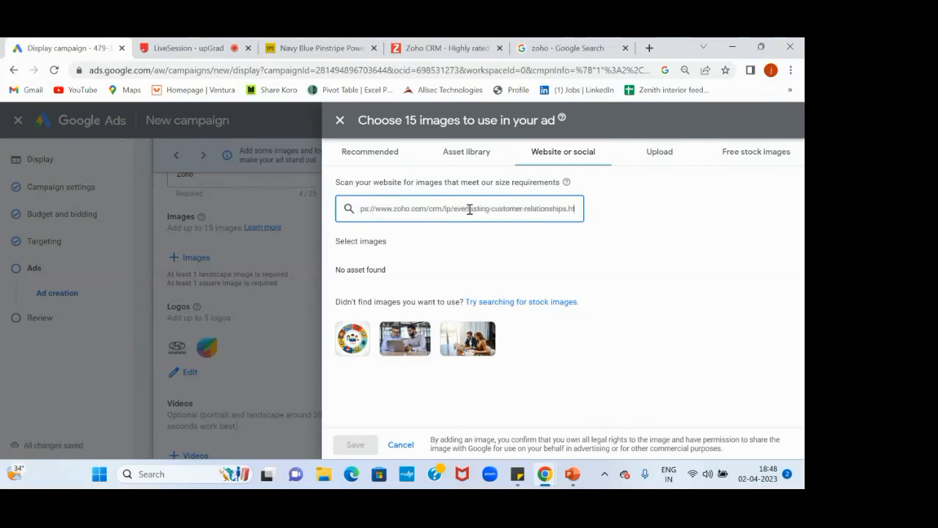
key(BackSpace)
key(BackSpace)
key(BackSpace)
key(BackSpace)
key(BackSpace)
key(BackSpace)
key(BackSpace)
key(BackSpace)
key(BackSpace)
key(BackSpace)
key(BackSpace)
key(BackSpace)
key(BackSpace)
key(BackSpace)
key(BackSpace)
key(BackSpace)
key(BackSpace)
key(BackSpace)
key(BackSpace)
key(BackSpace)
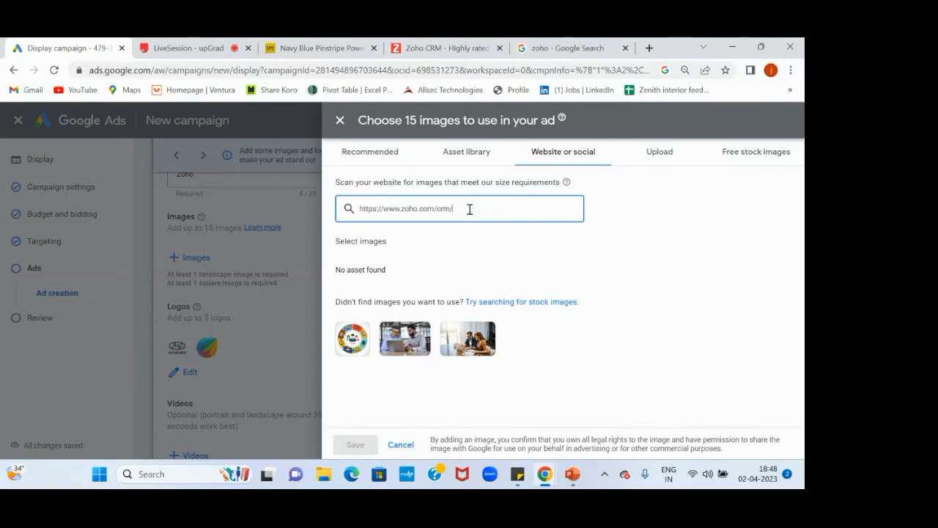
key(Return)
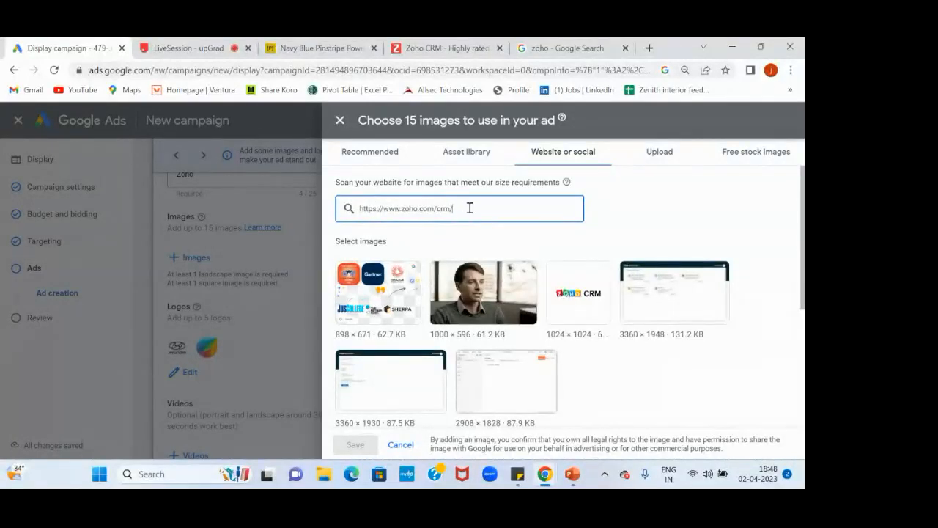
key(BackSpace)
key(BackSpace)
key(BackSpace)
key(Return)
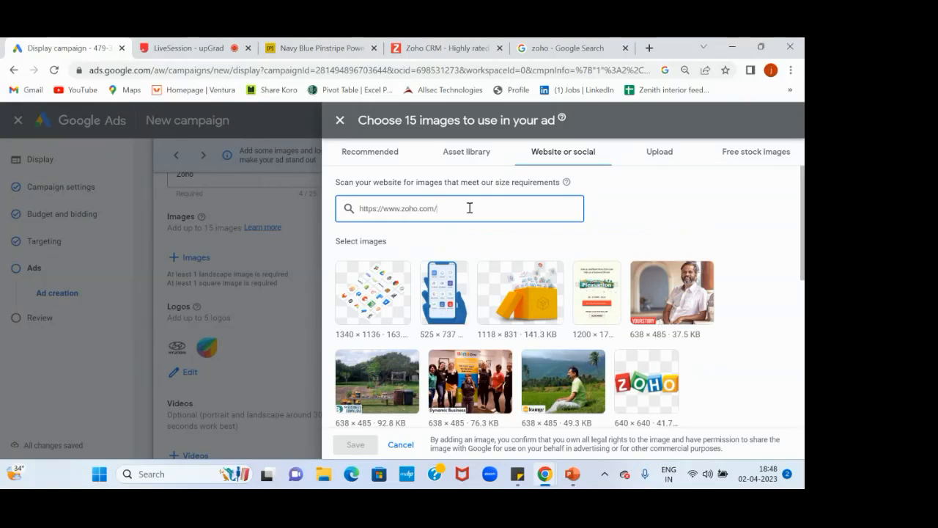
Select the human resource software, family collaboration and ZeptoMail images from the Zoho scan results for the ad.
scroll(634, 239, down, 2)
scroll(633, 238, down, 3)
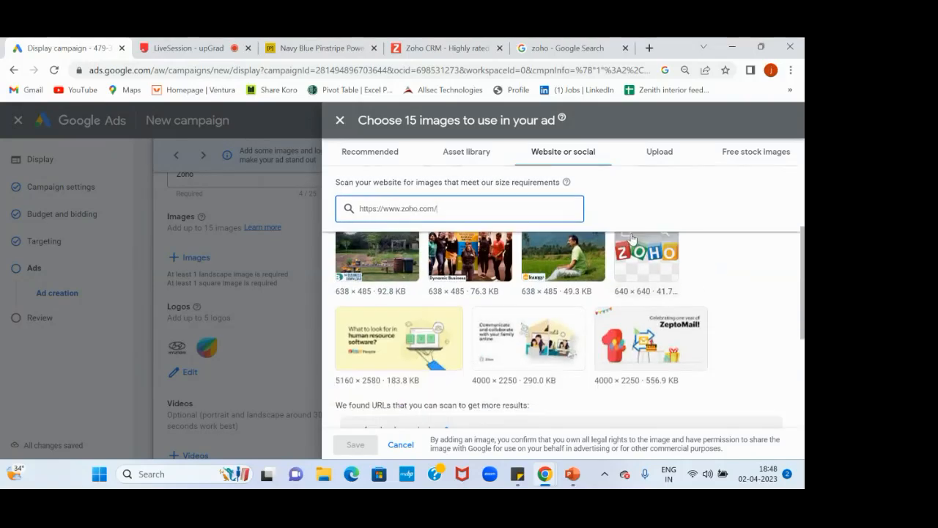
scroll(634, 240, up, 2)
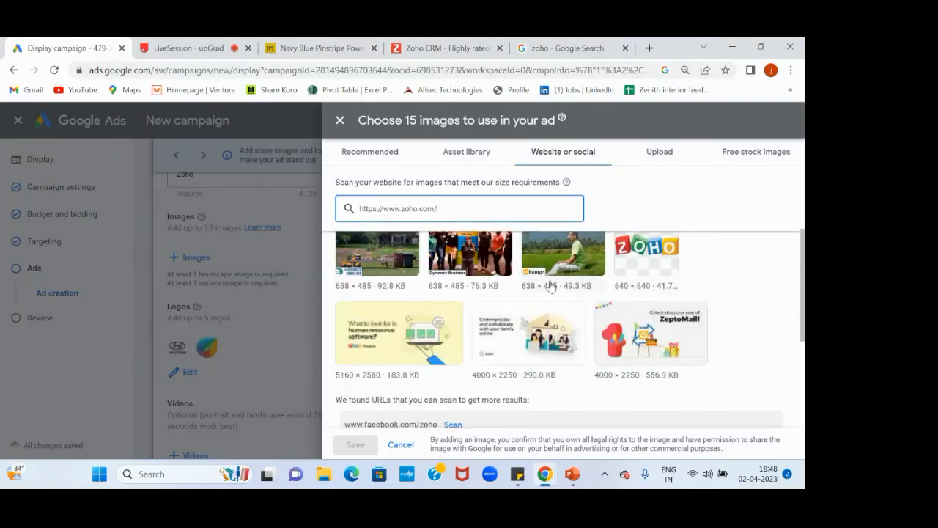
click(347, 317)
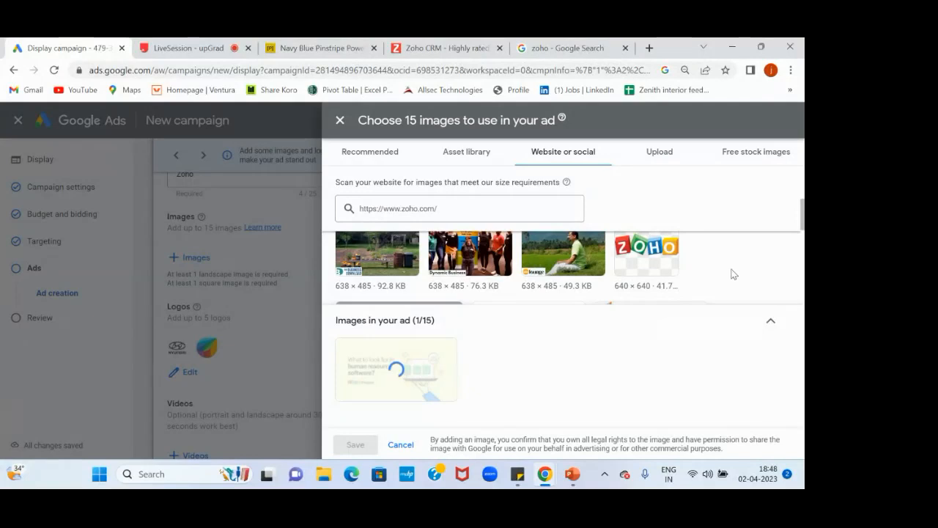
scroll(744, 272, up, 2)
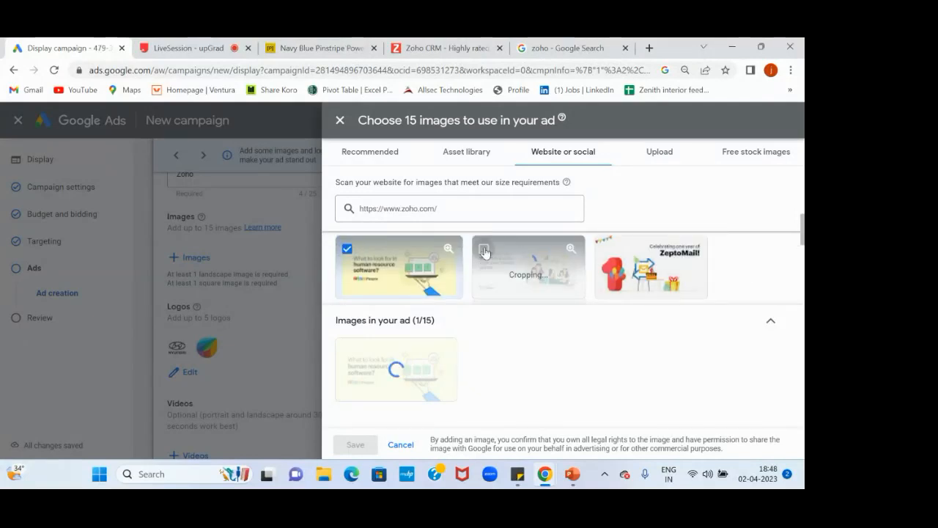
click(484, 251)
click(605, 251)
scroll(726, 254, down, 1)
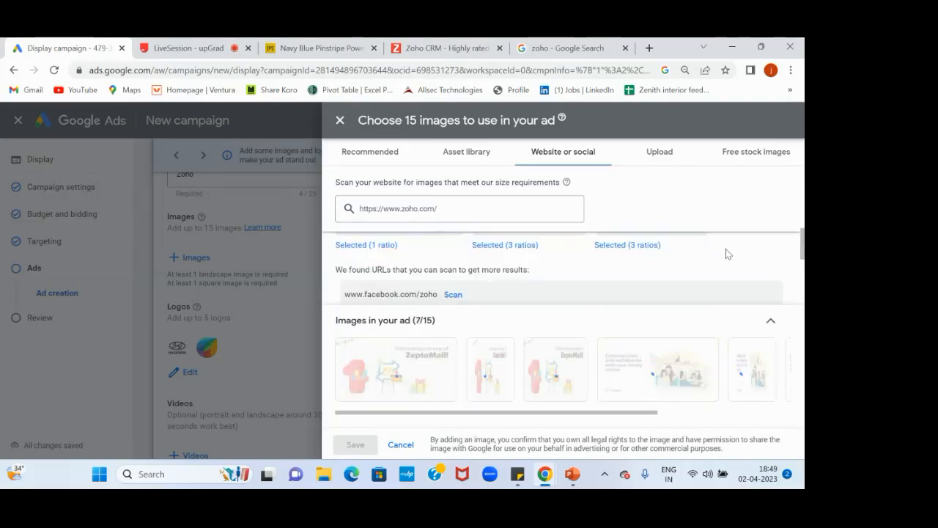
scroll(726, 254, down, 5)
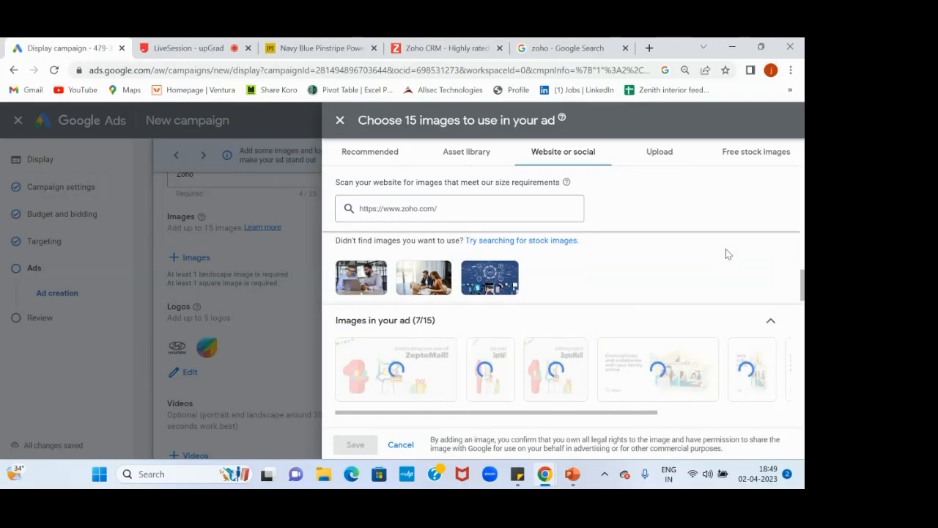
scroll(725, 254, down, 1)
scroll(726, 253, up, 1)
scroll(726, 253, down, 1)
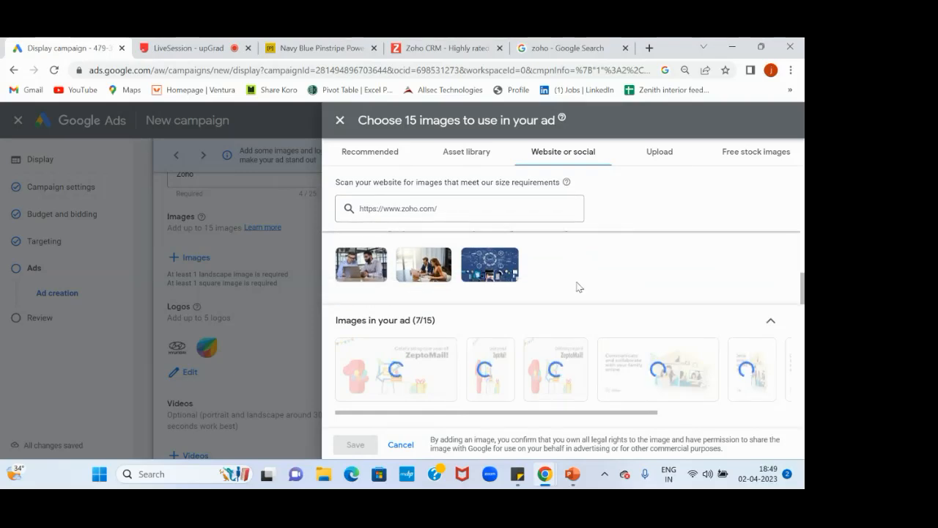
Select the open yellow box, app icons, phone in hand and Pleasanton event images from the Zoho scan results for the ad.
scroll(577, 286, up, 5)
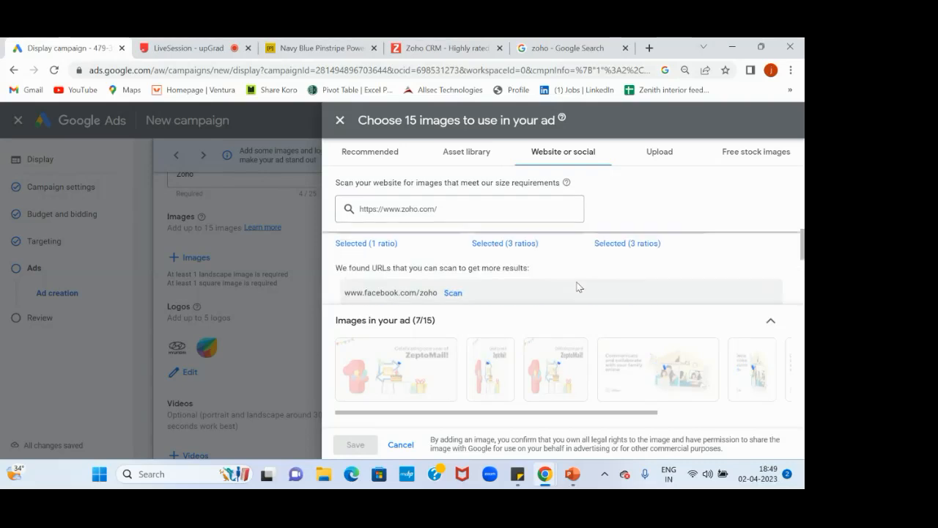
scroll(577, 287, up, 5)
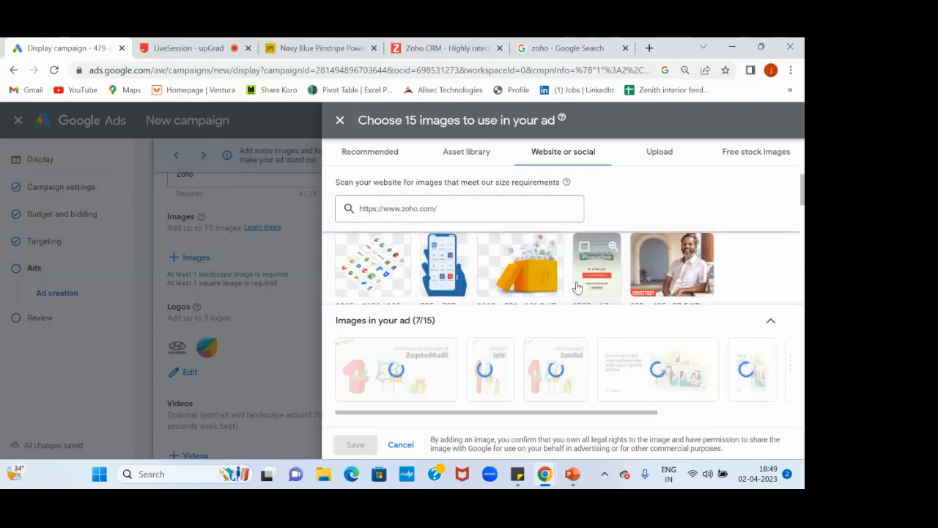
scroll(578, 288, down, 1)
scroll(578, 287, up, 1)
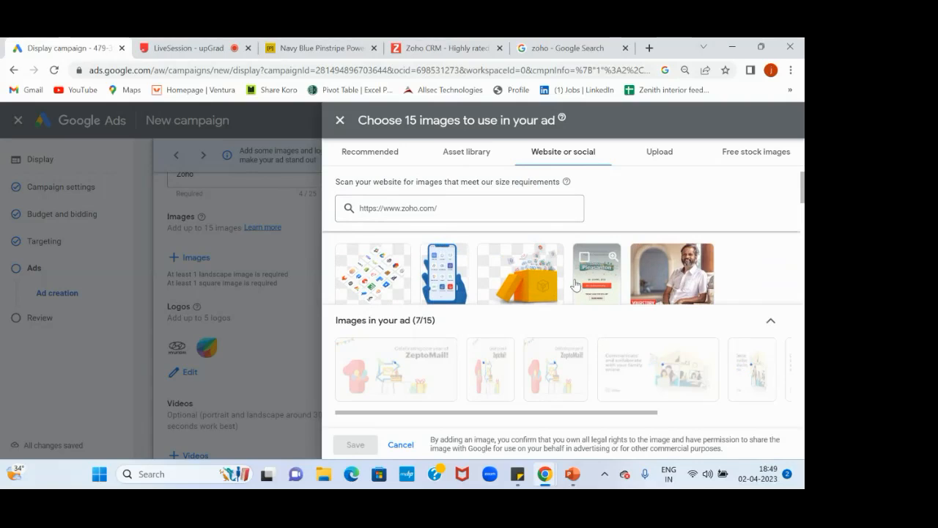
click(489, 260)
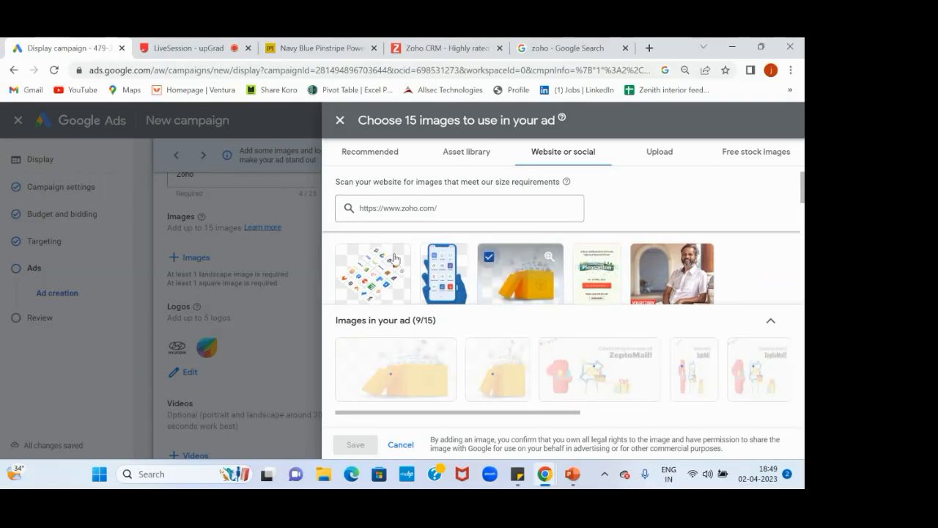
click(347, 257)
click(432, 258)
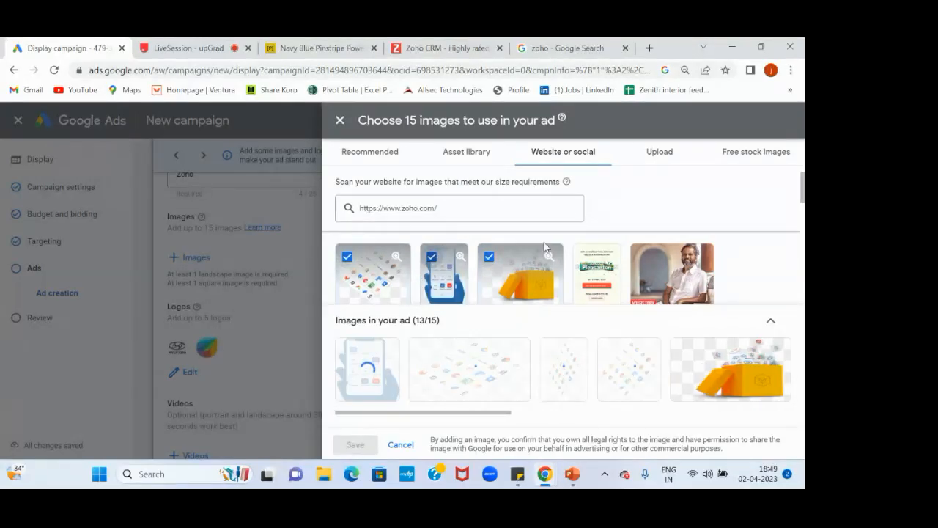
click(584, 257)
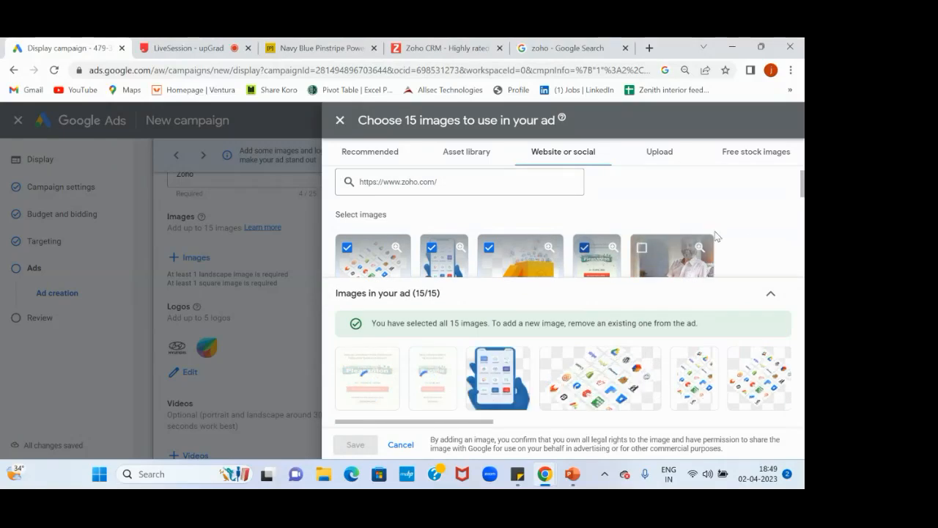
Save the image selection for the ad and dismiss the Shuffle assets tour.
scroll(747, 242, down, 2)
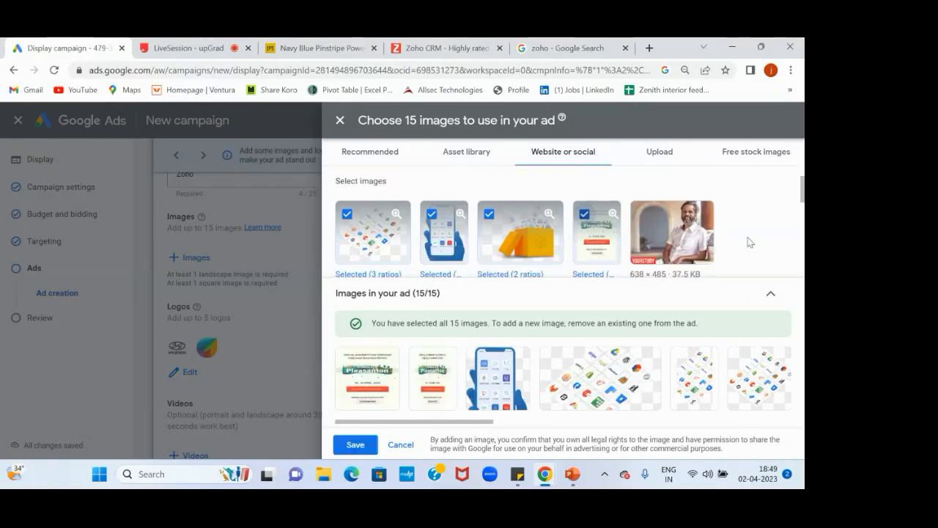
mouse_move(412, 357)
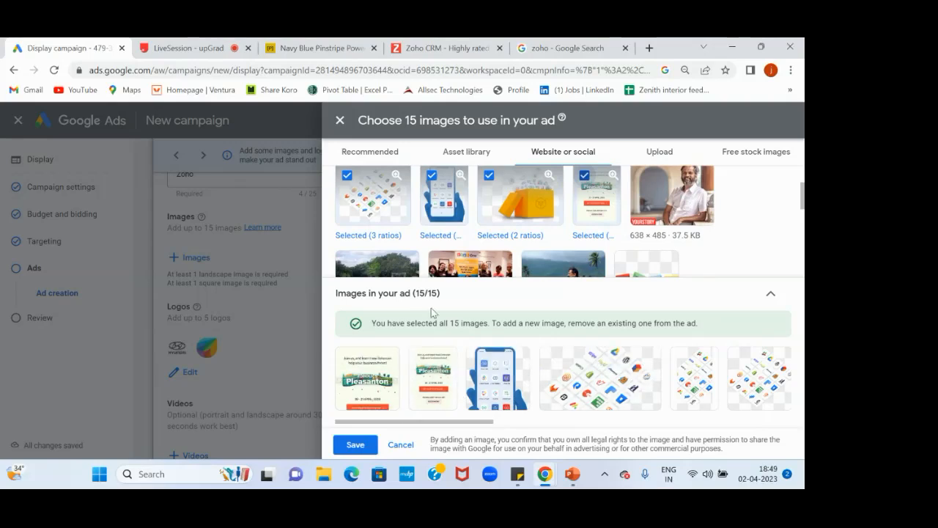
click(356, 445)
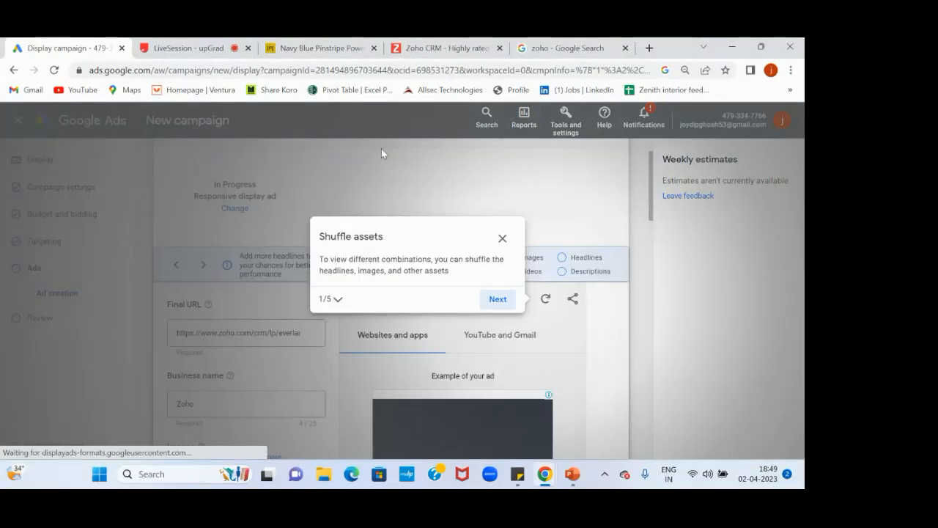
click(503, 239)
click(461, 304)
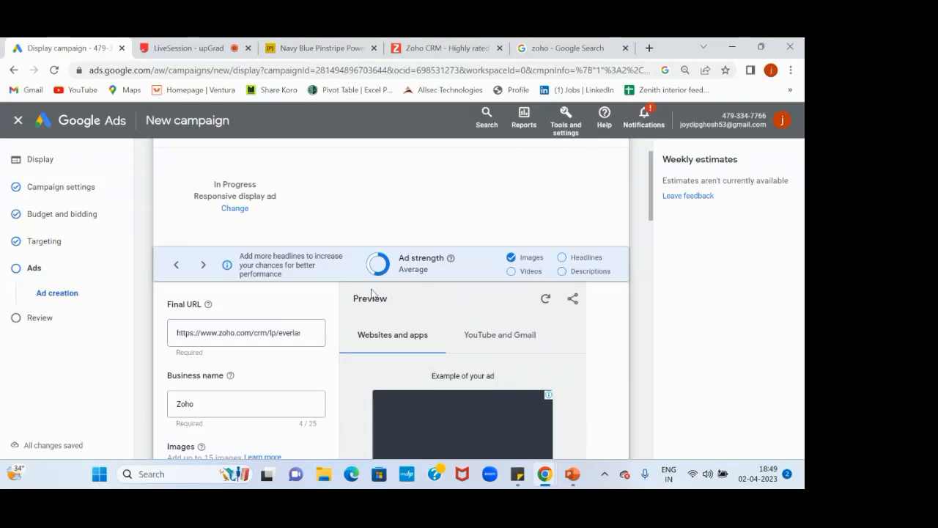
Open the ad's logos for editing and remove the Hyundai logo.
scroll(478, 299, down, 3)
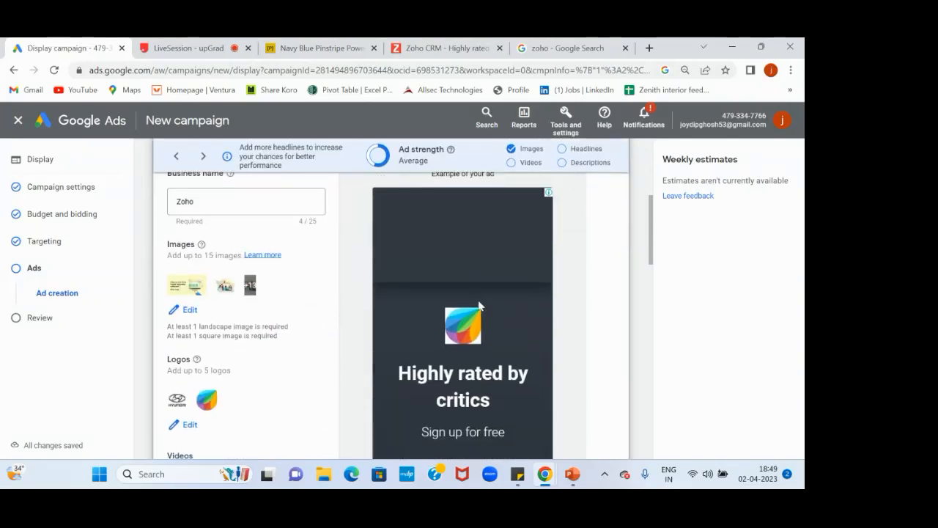
scroll(479, 301, up, 1)
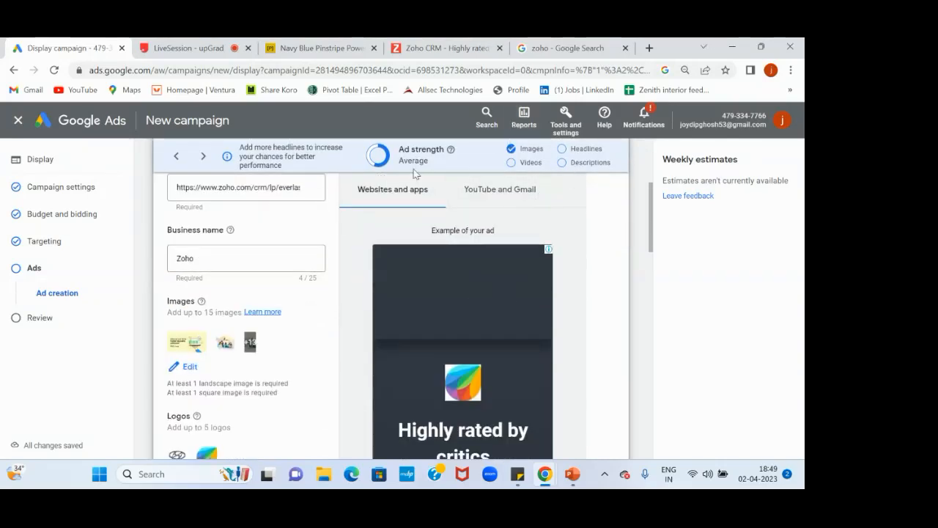
scroll(350, 314, down, 2)
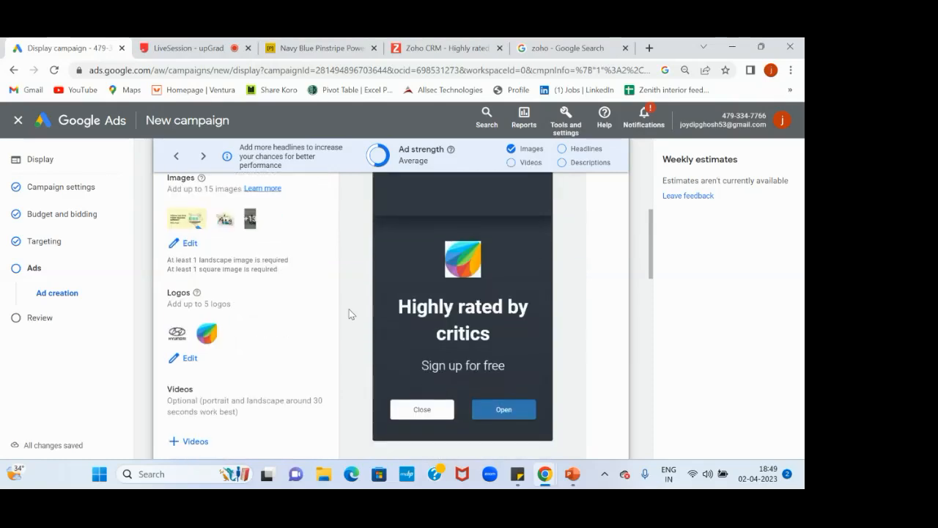
click(189, 357)
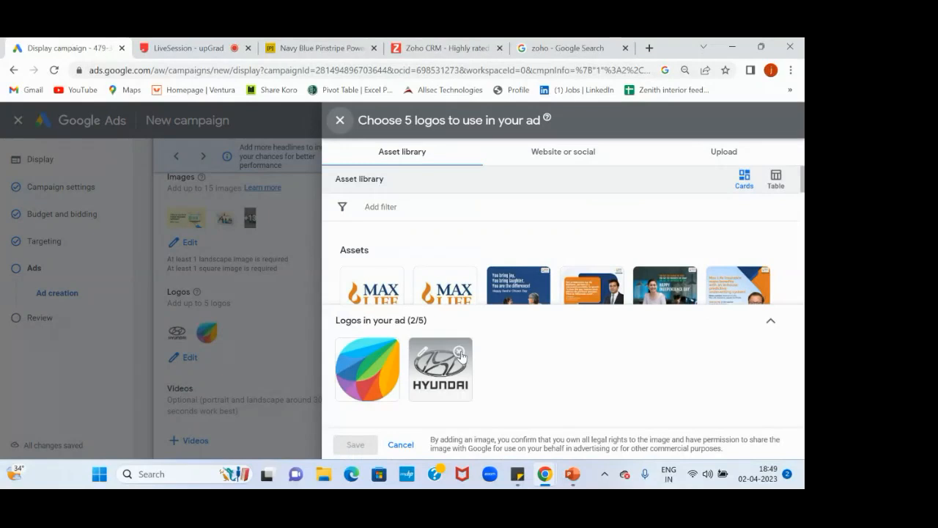
click(459, 352)
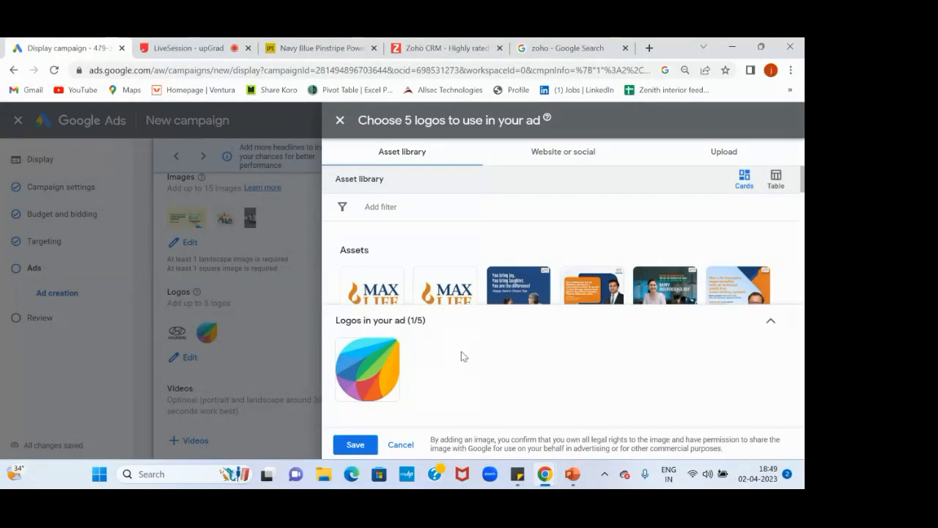
click(571, 158)
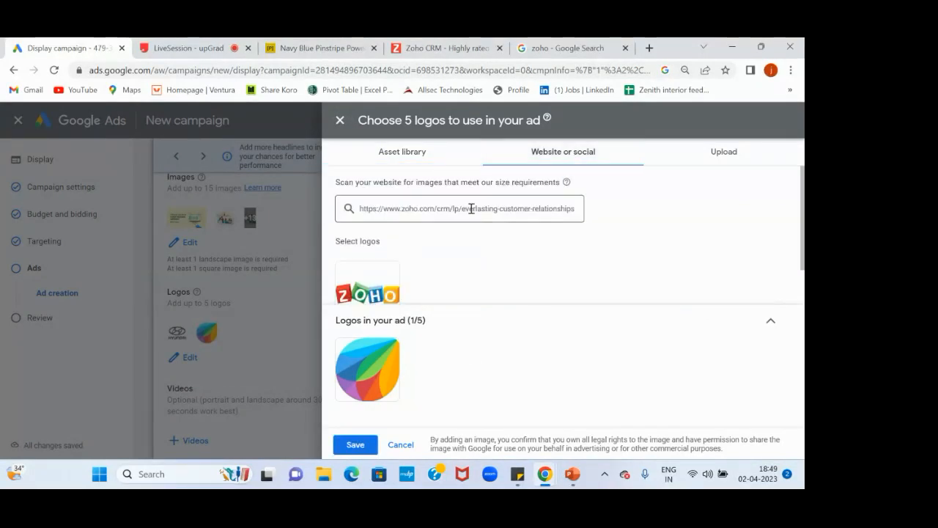
scroll(445, 261, down, 1)
scroll(444, 262, up, 1)
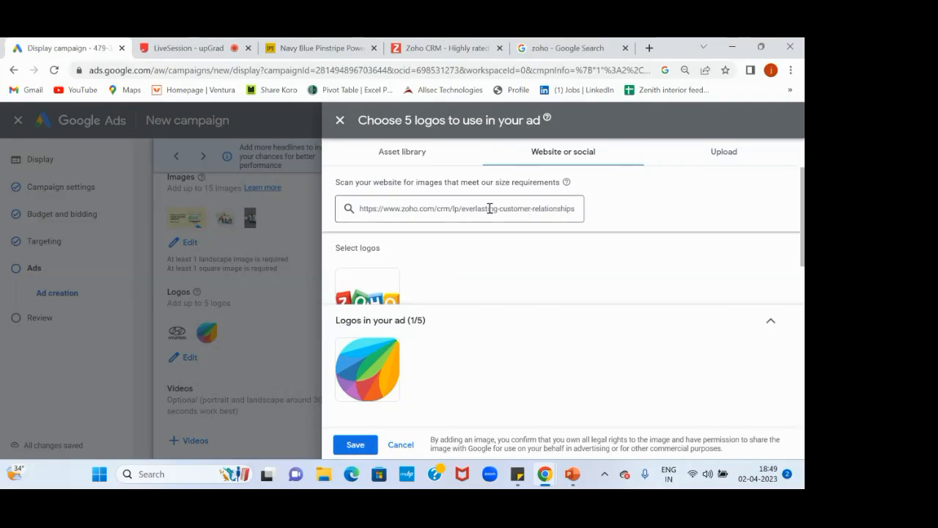
drag(437, 208, 604, 214)
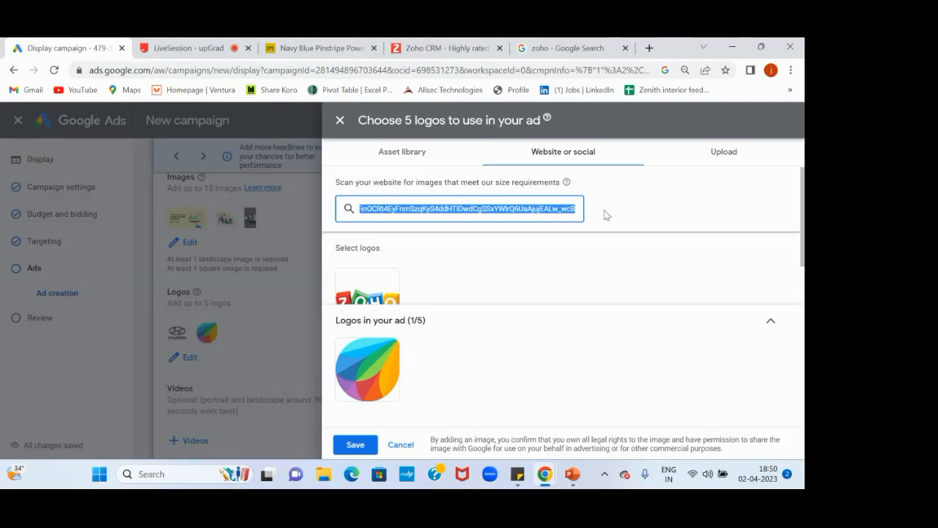
text(https://www.zoho.com/)
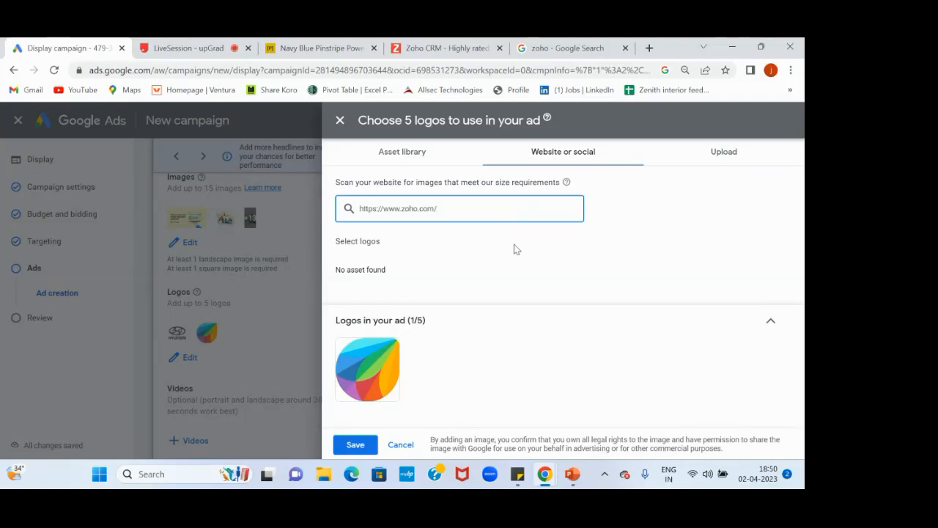
mouse_move(376, 372)
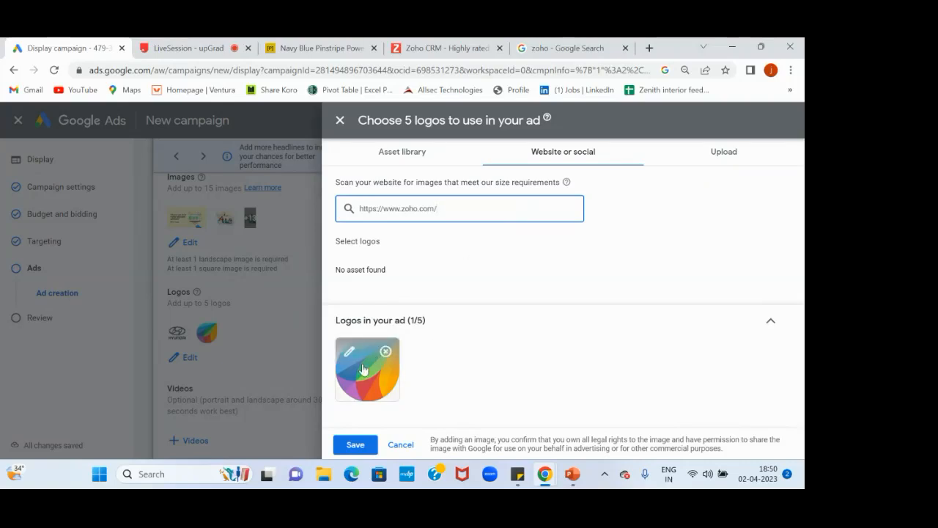
click(352, 445)
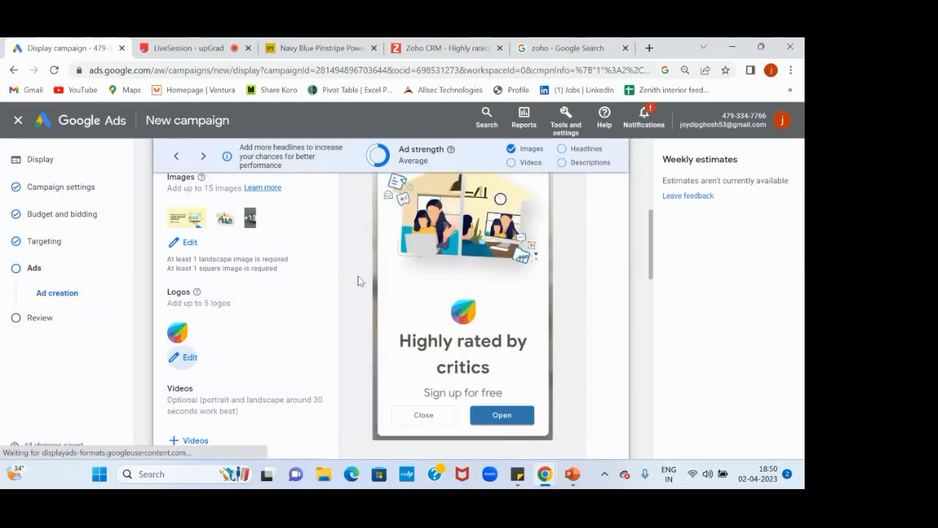
Start adding videos to the ad and switch the video source to a YouTube search.
scroll(359, 280, up, 1)
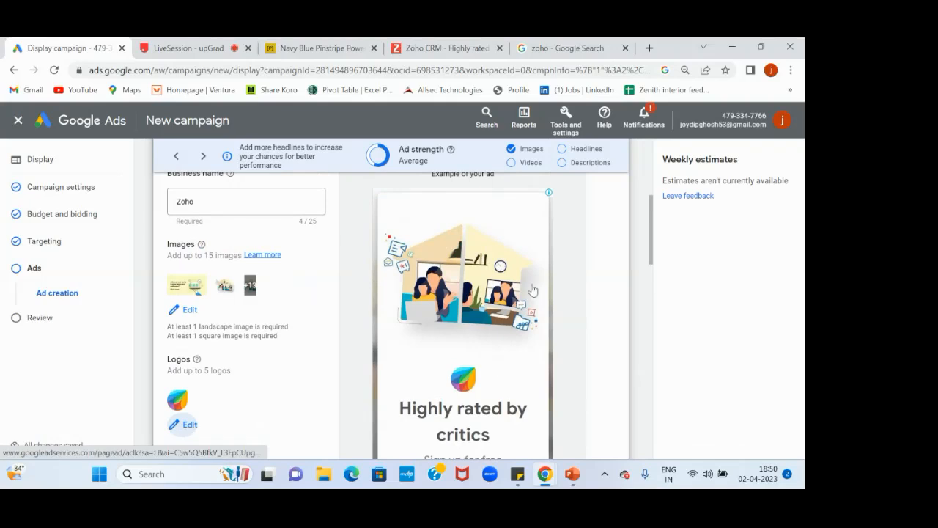
scroll(345, 349, down, 3)
scroll(346, 349, down, 2)
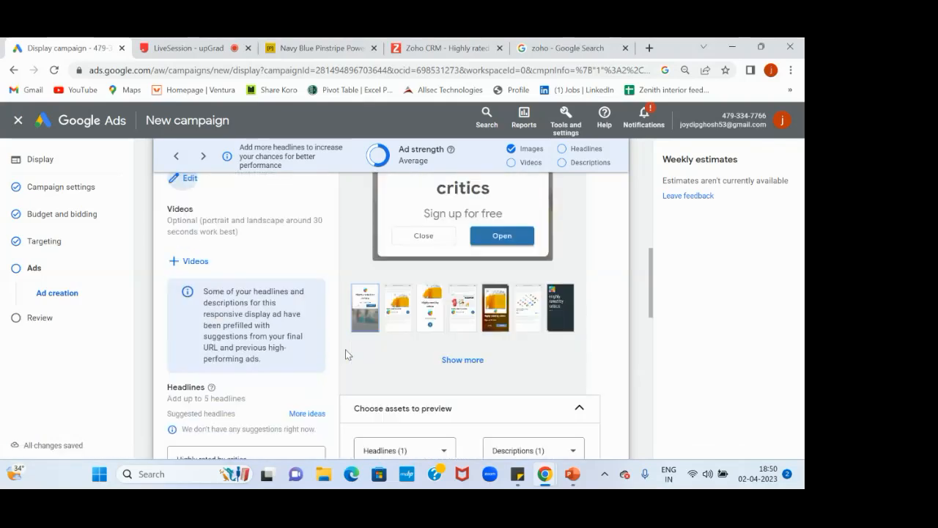
scroll(345, 349, up, 1)
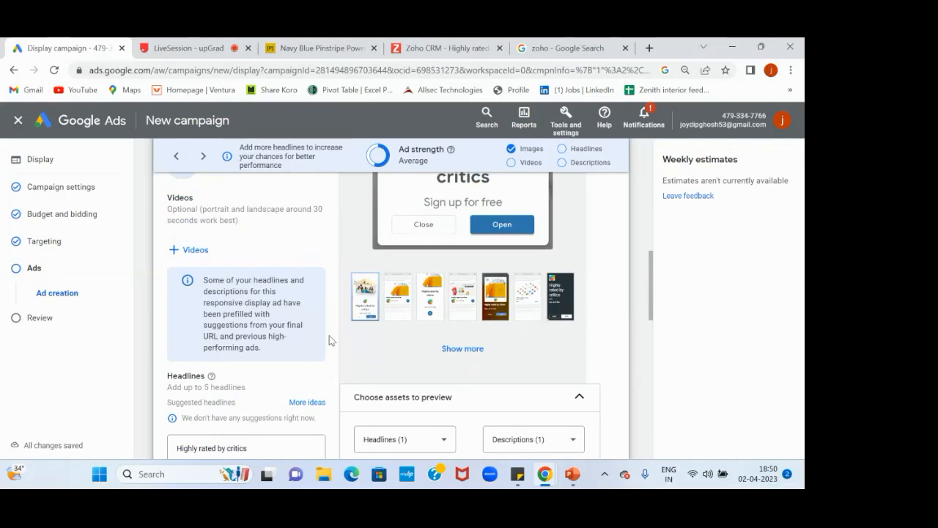
click(193, 253)
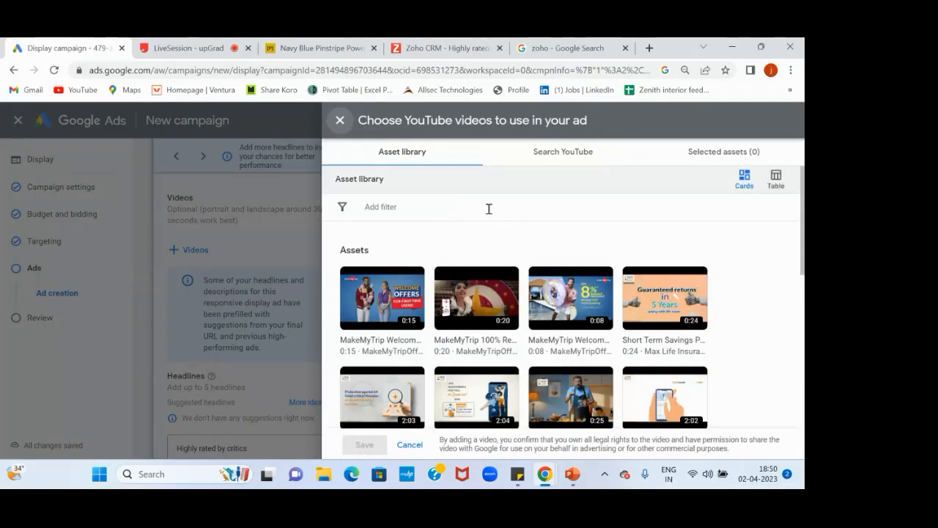
click(566, 153)
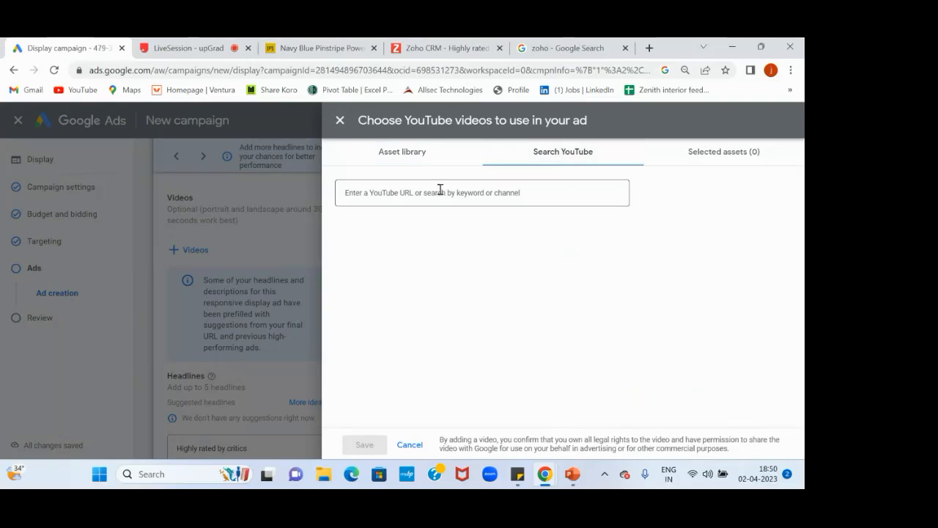
Open YouTube in the browser tab holding the Google results and search it for "zoho".
click(579, 49)
click(573, 70)
text(you)
key(Return)
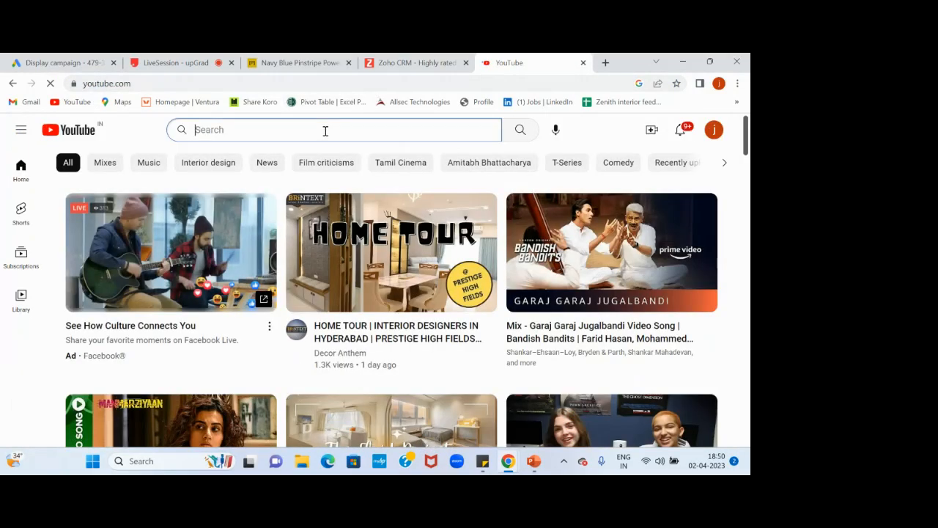
click(325, 130)
text(zoho)
key(Return)
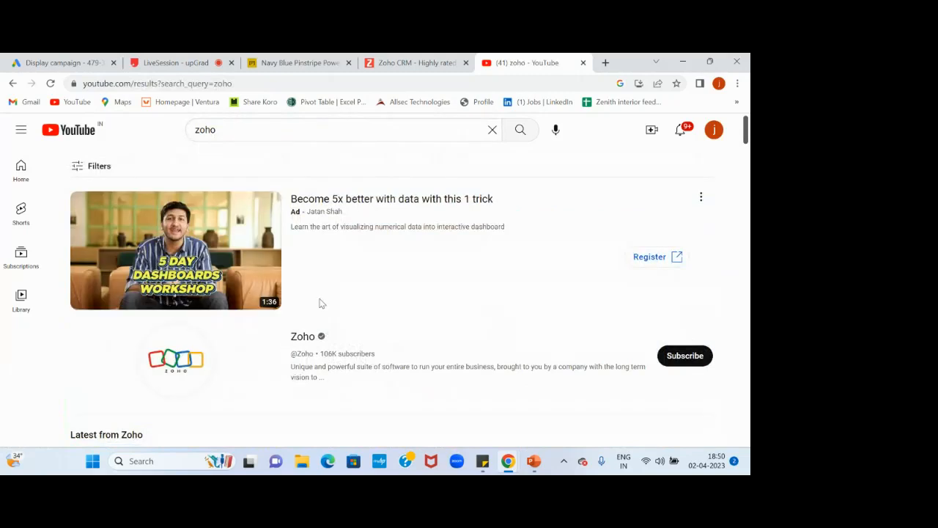
Open Zoho's official YouTube channel from the search results and copy the channel page's address.
scroll(390, 300, down, 1)
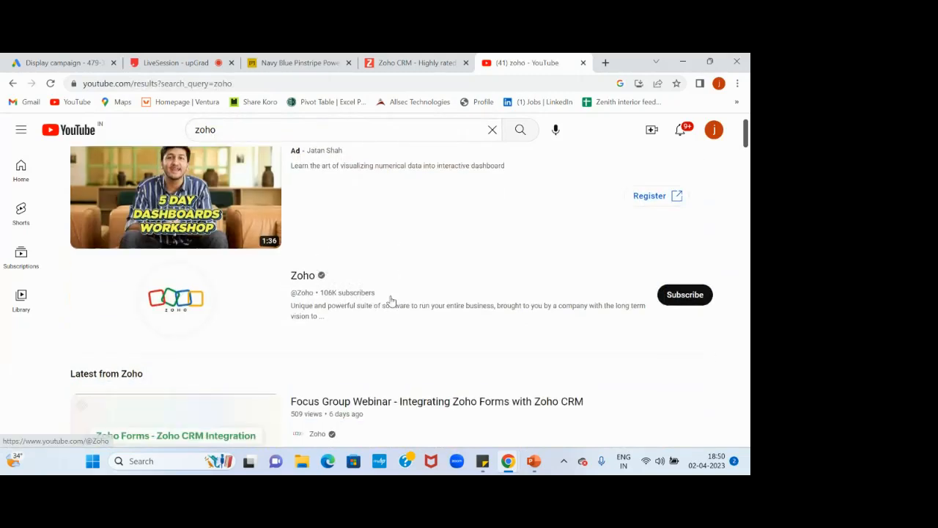
click(301, 274)
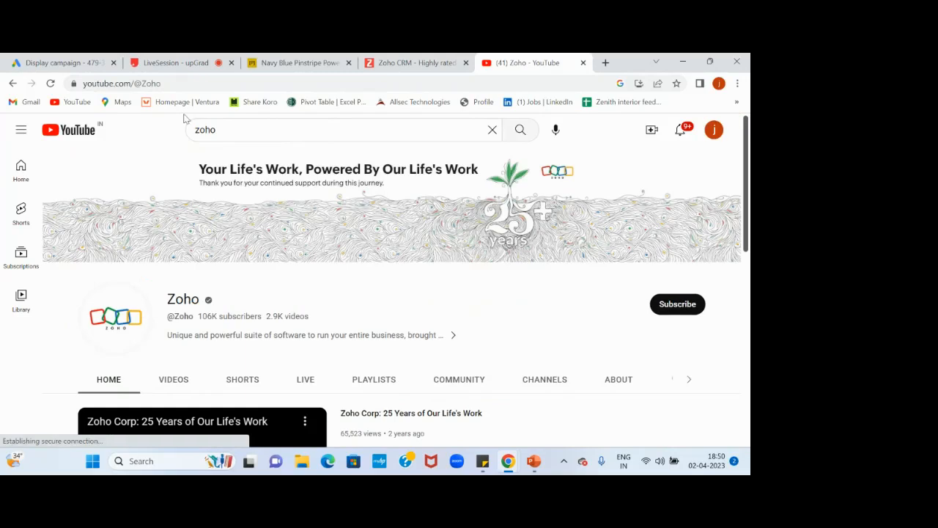
click(147, 86)
key(ctrl+c)
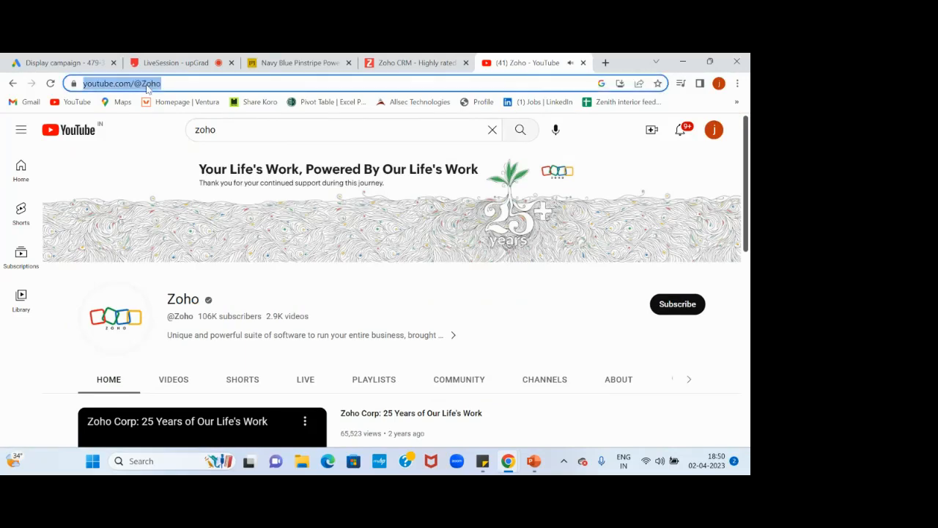
Return to the Google Ads campaign and paste the Zoho channel address into the YouTube video search.
click(176, 62)
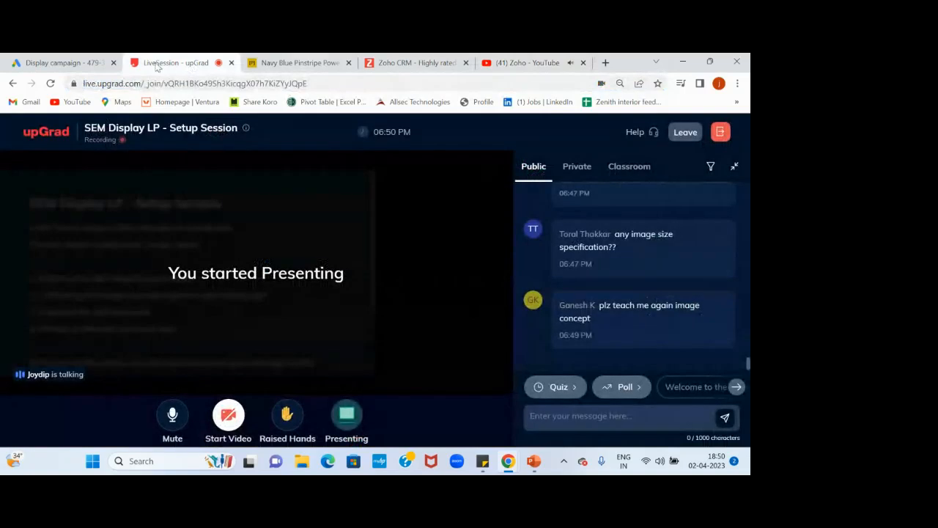
click(67, 64)
click(399, 198)
key(ctrl+v)
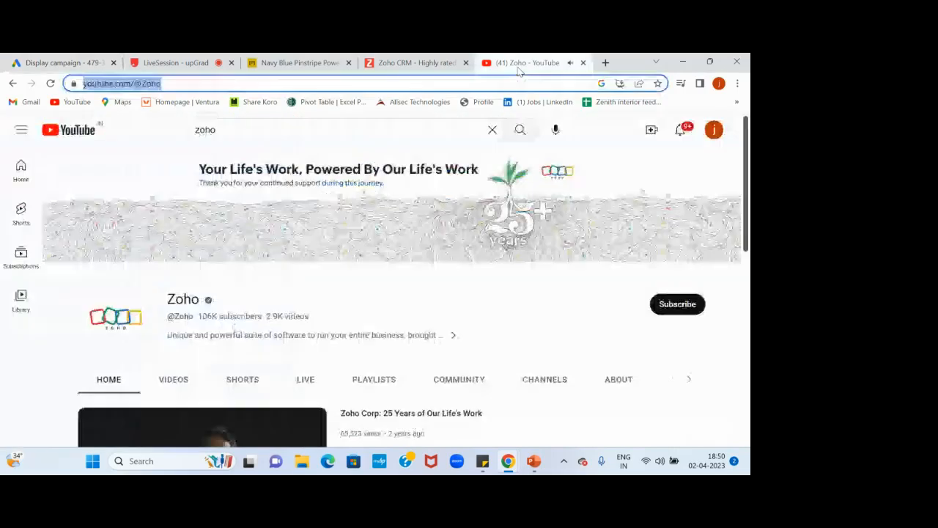
Switch back to the Zoho YouTube channel and pause its featured video, "Zoho Corp: 25 Years of Our Life's Work".
click(527, 62)
scroll(255, 342, down, 2)
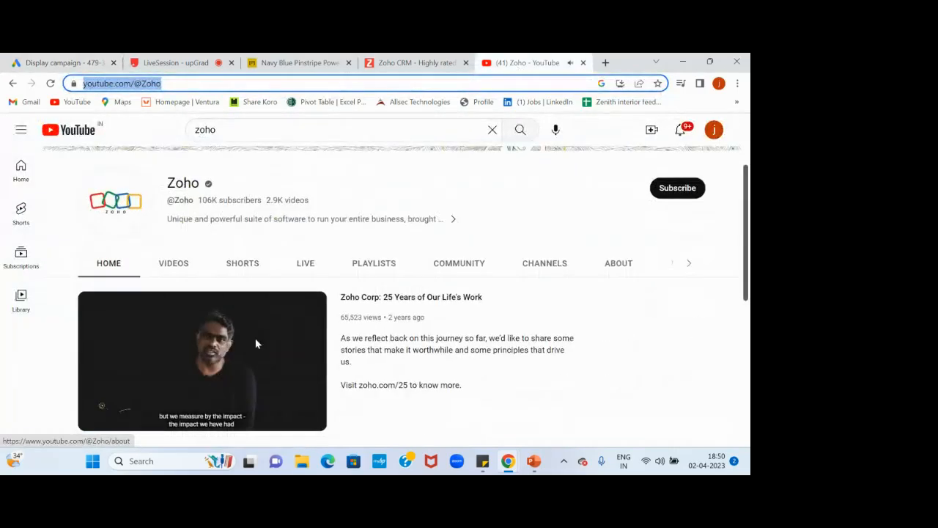
click(95, 421)
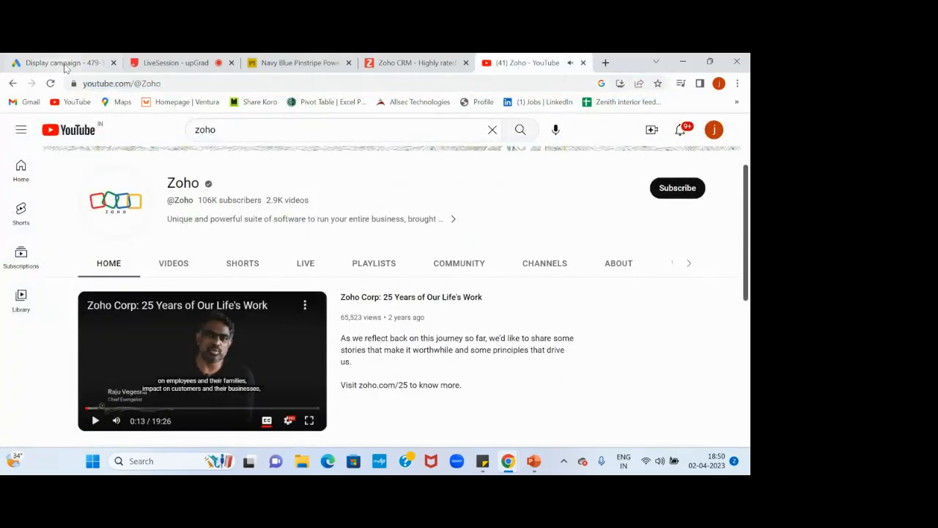
Return to the Google Ads campaign and save the video "Zoho Campaigns Full Product Tutorial - 2022" from the search results to the ad.
click(64, 64)
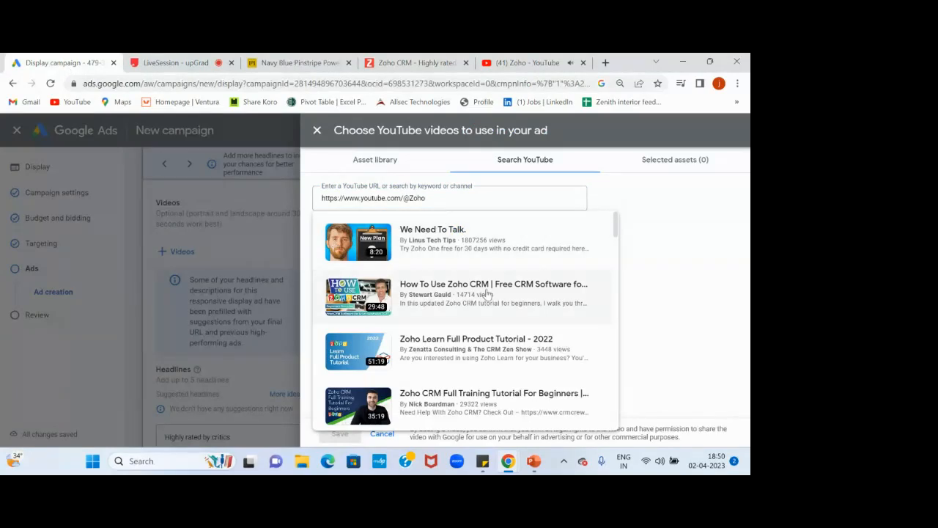
scroll(487, 294, down, 4)
scroll(487, 293, down, 1)
scroll(470, 285, up, 1)
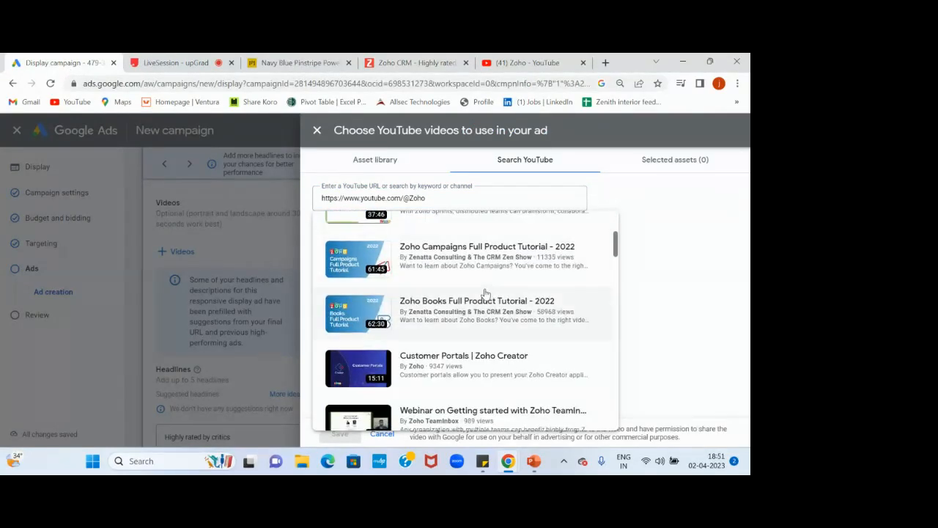
click(348, 265)
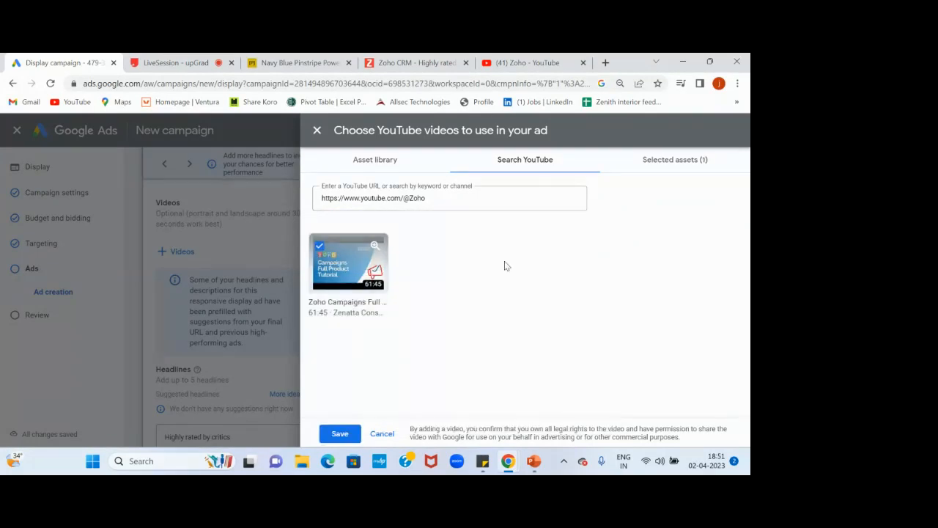
click(340, 434)
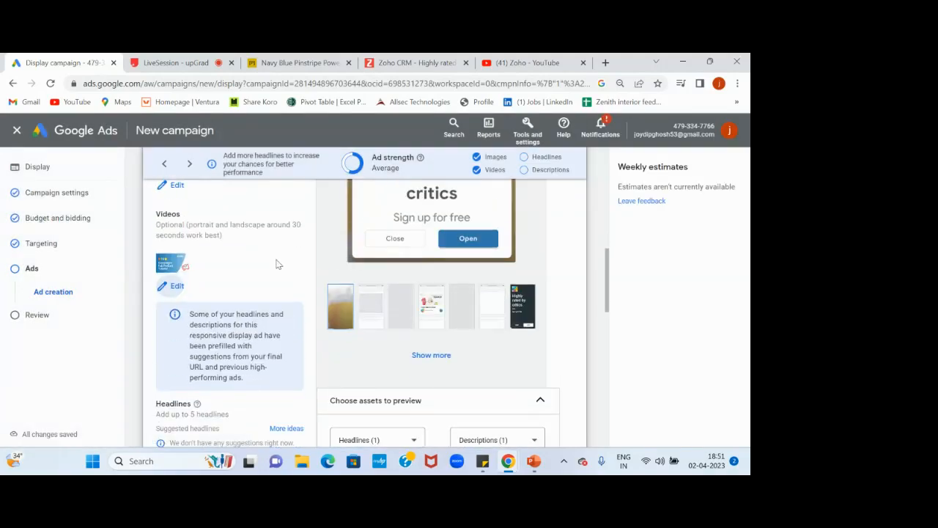
Replace the first headline of the responsive display ad with "Top rated CRM software".
scroll(277, 264, down, 5)
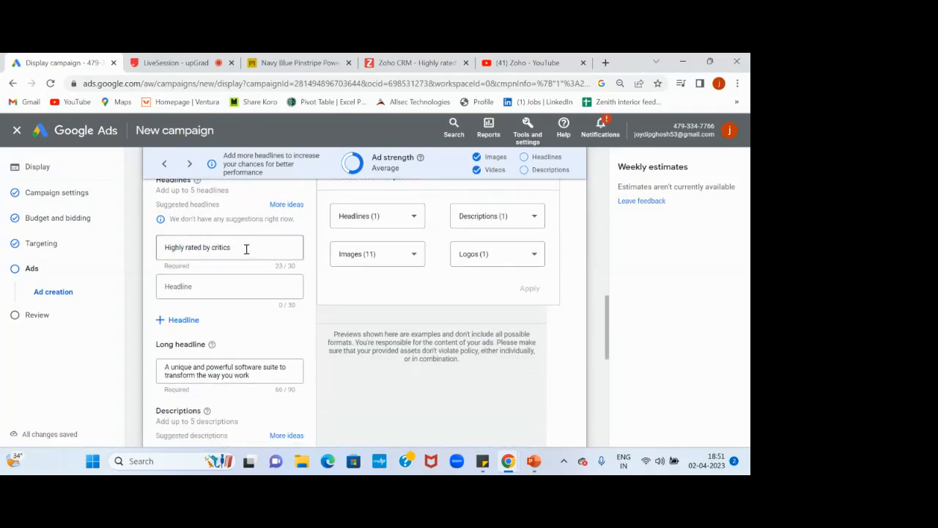
click(246, 250)
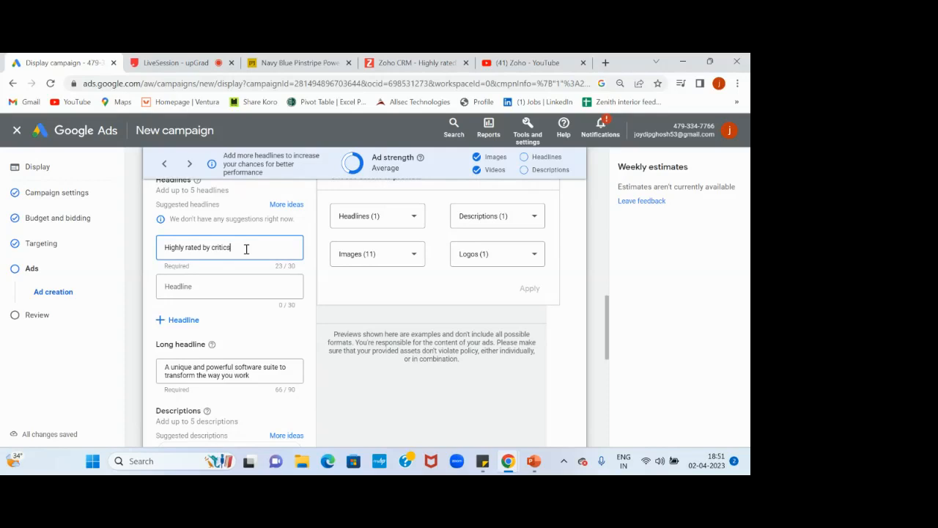
key(BackSpace)
key(BackSpace)
key(BackSpace)
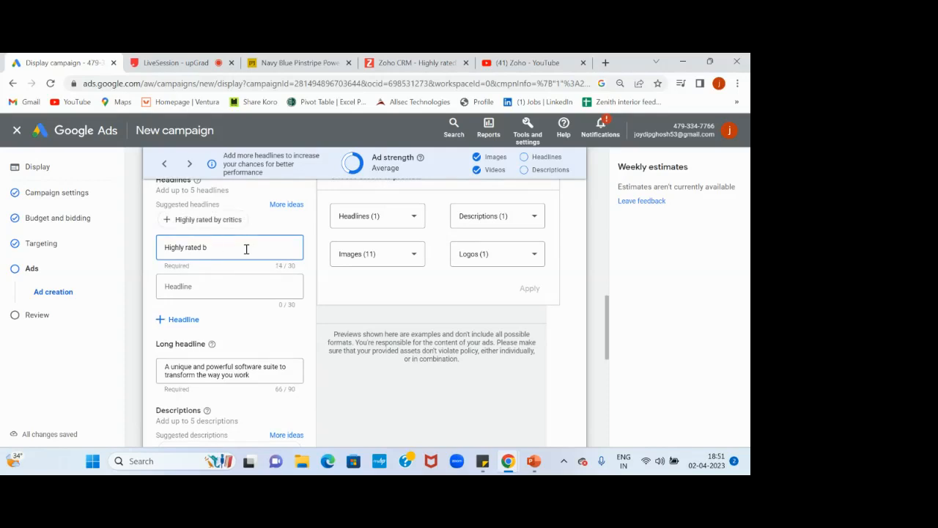
text(To)
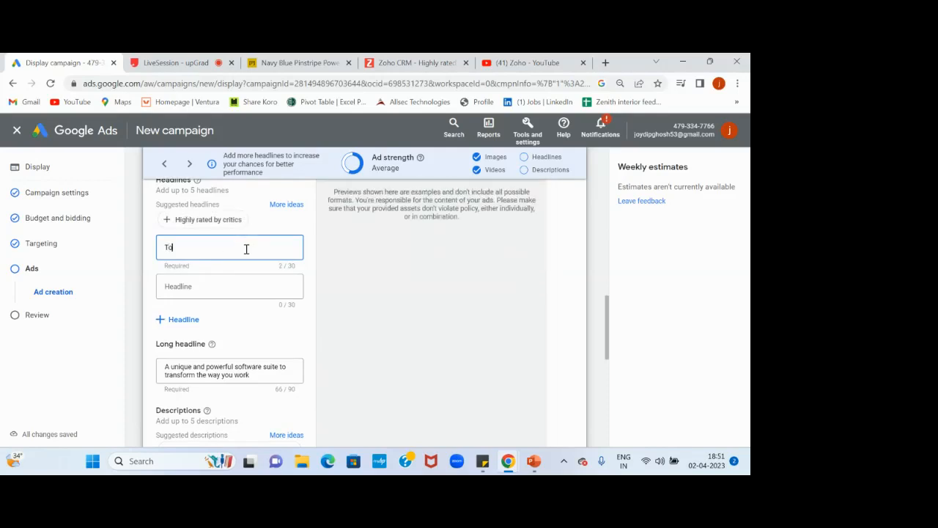
text(p rated CRM softw)
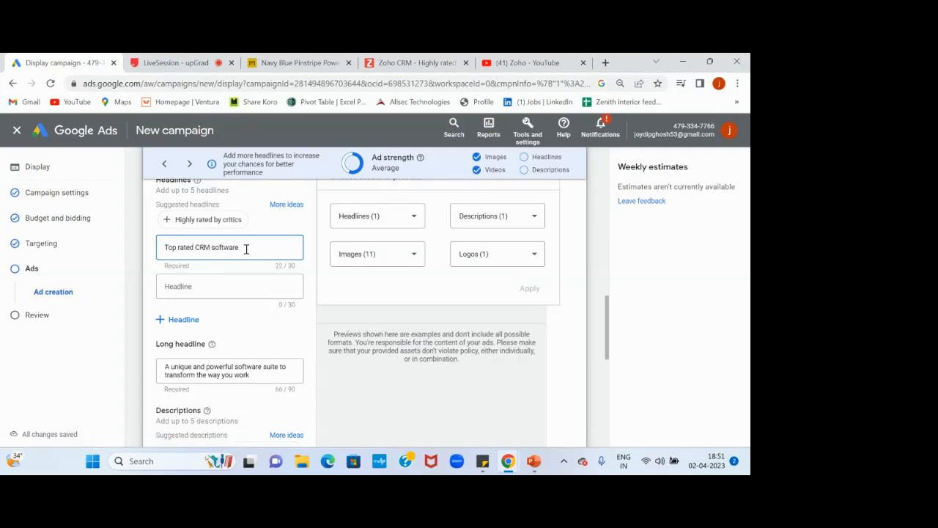
text(are)
Enter "CRM made for small businesses" as the second headline.
click(204, 284)
text(CRM made f)
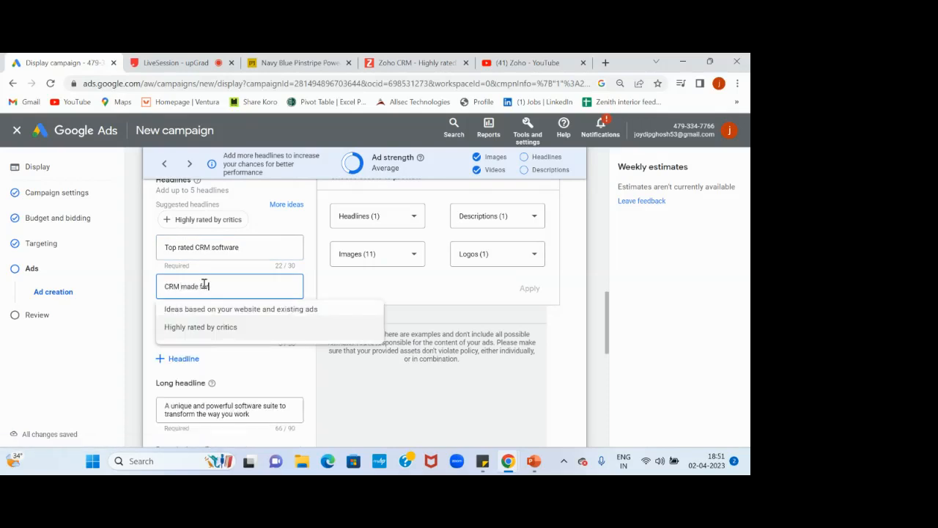
text(or small )
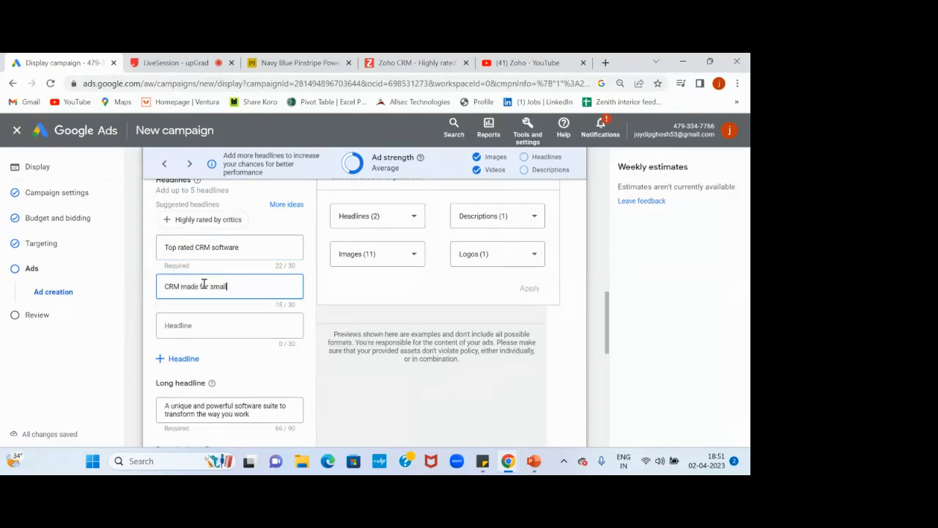
text(businesses)
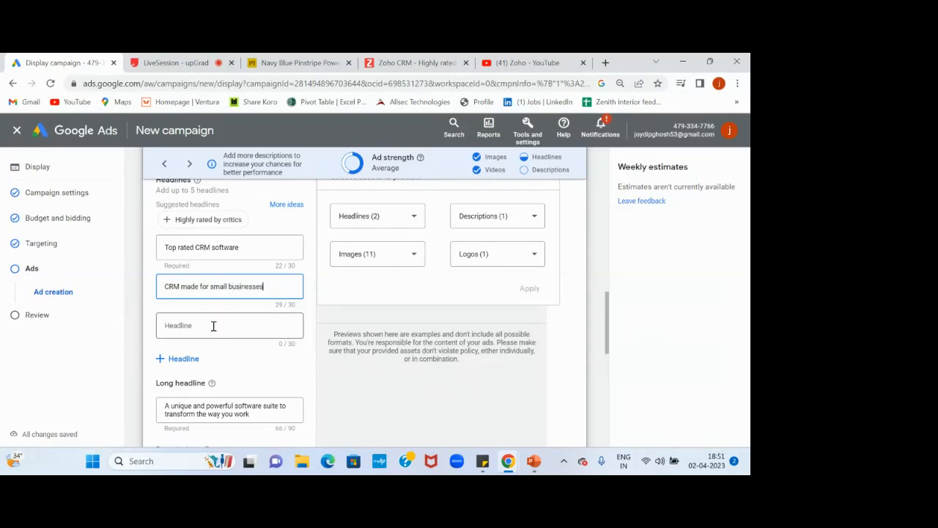
Enter "CRM to scale up your business" as the third headline.
click(213, 326)
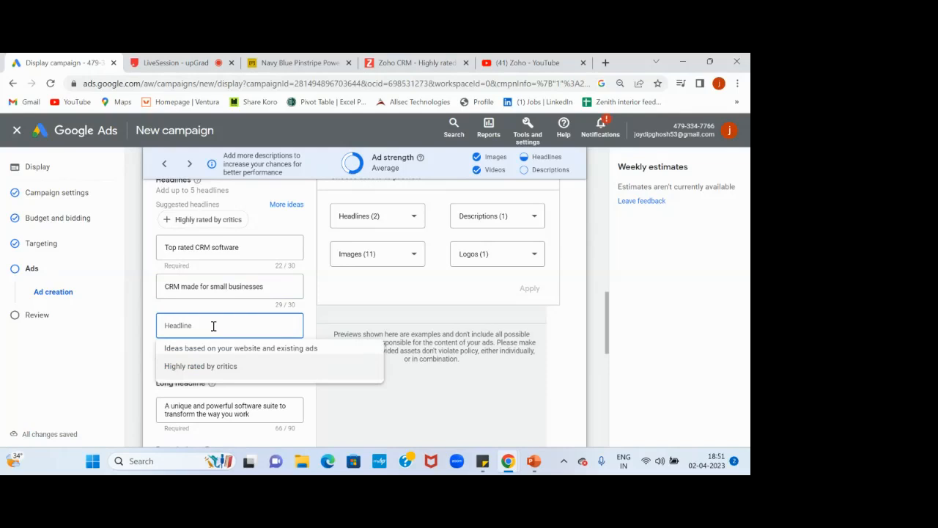
text(CRM to cs)
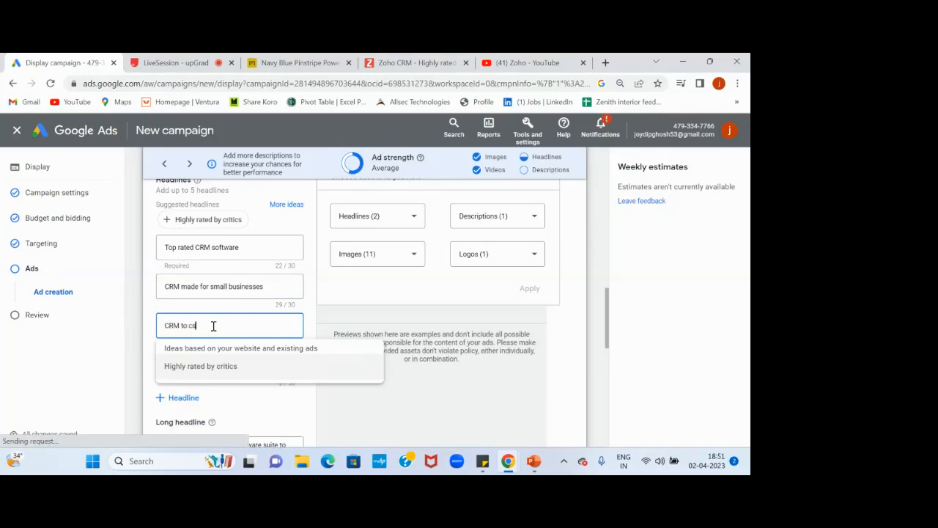
key(BackSpace)
key(BackSpace)
key(BackSpace)
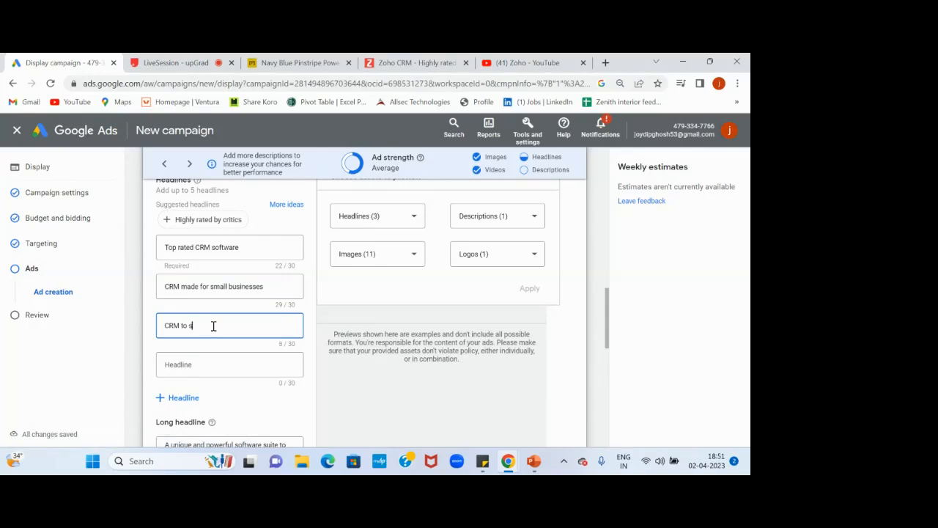
text(scale up your business)
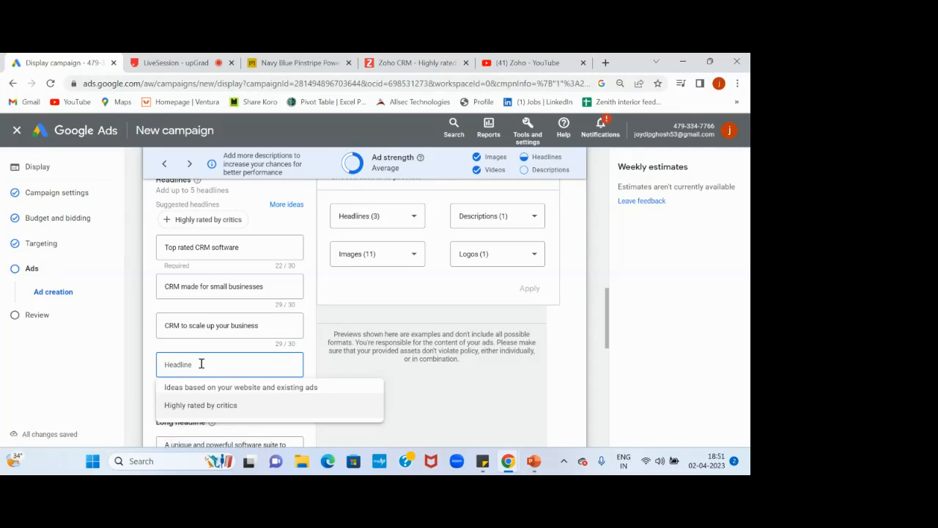
Use the suggested "Highly rated by critics" as the fourth headline and enter "Rated 5/5 by industry experts" as the fifth.
click(211, 405)
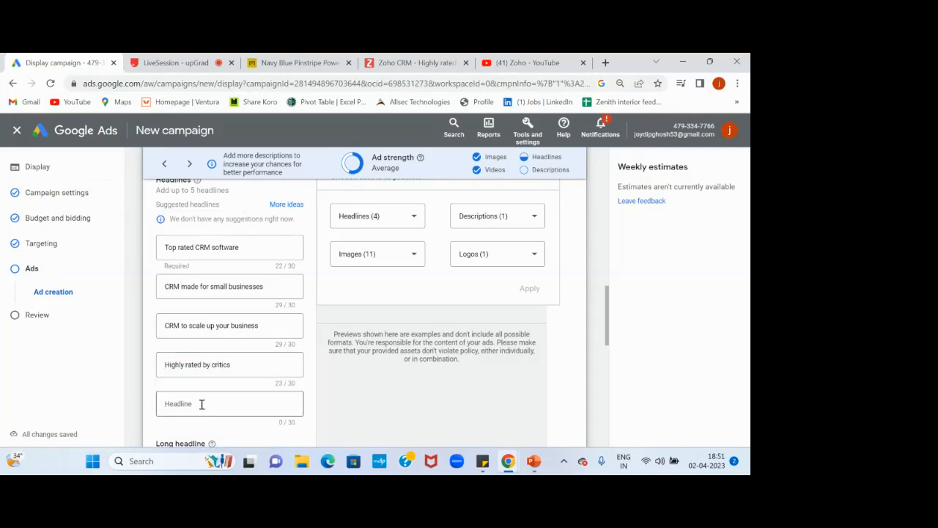
click(202, 404)
text(Rated)
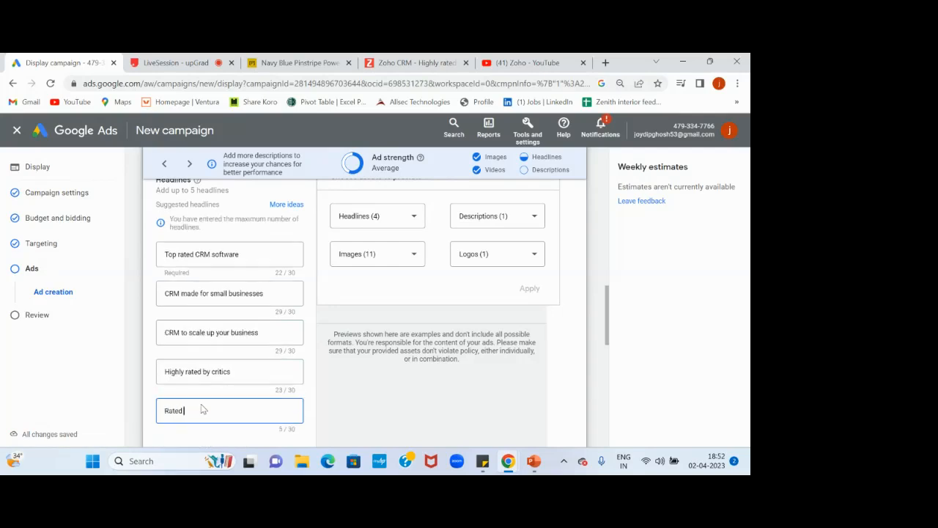
text( 5/5 b)
text(y top)
text( in)
text(industry)
text( experts)
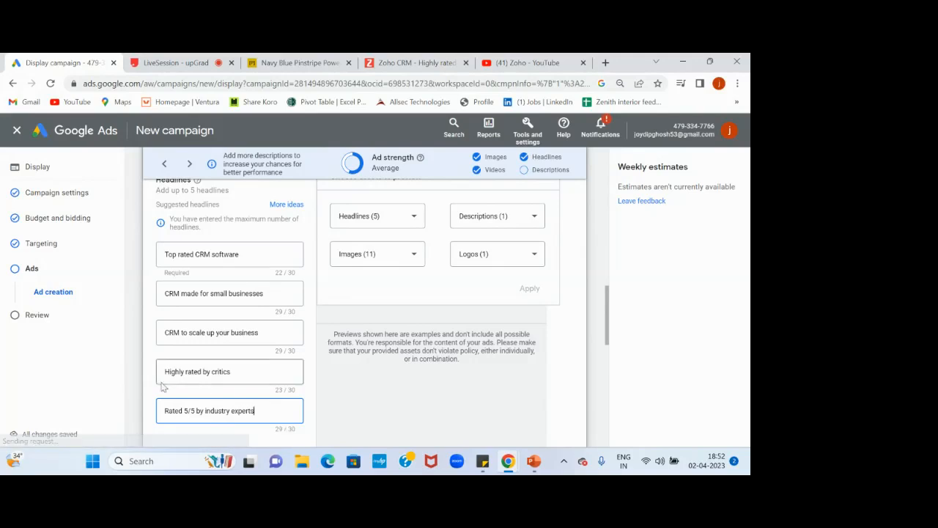
click(132, 377)
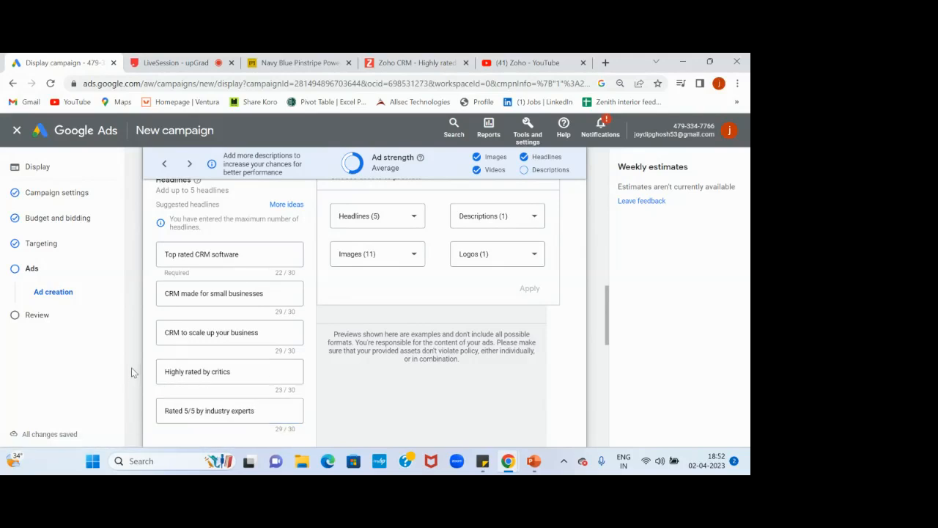
Add the suggested description "A unique and powerful software suite to transform the way you work" to the ad.
scroll(131, 367, up, 2)
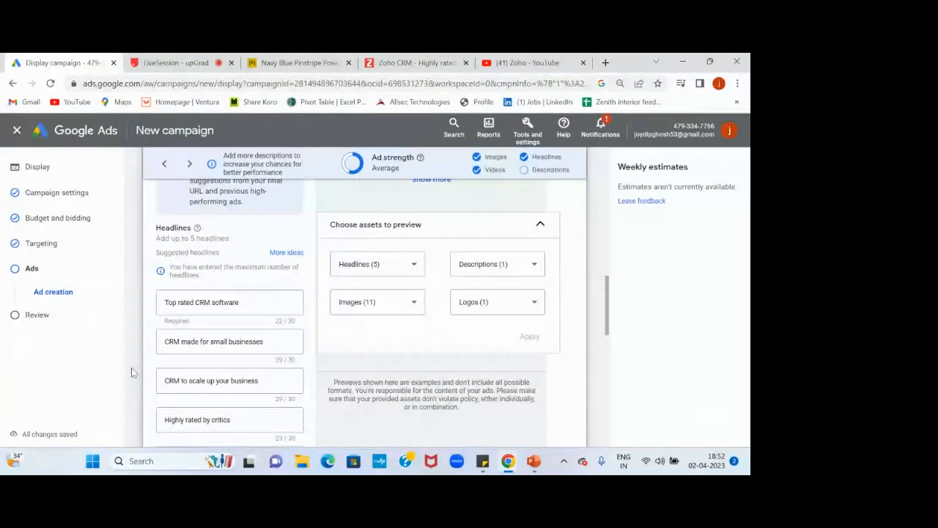
scroll(131, 368, down, 4)
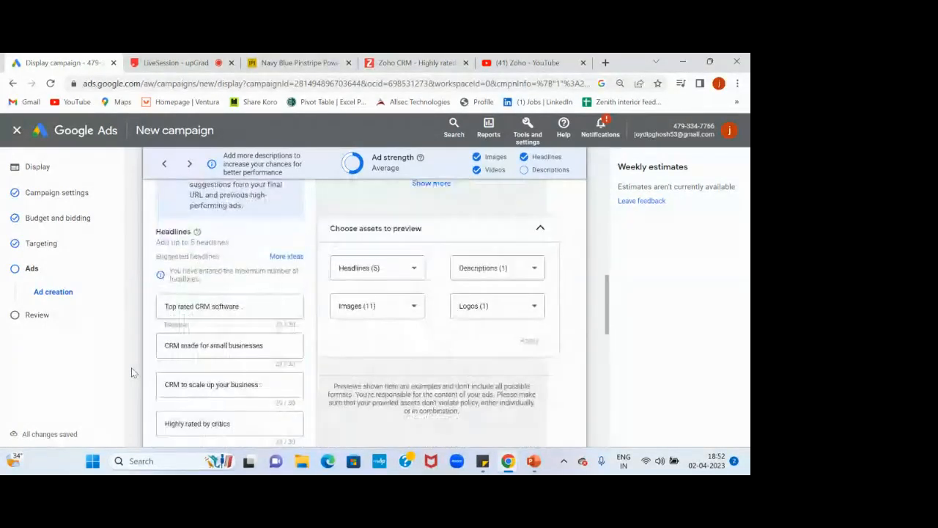
scroll(131, 368, down, 1)
scroll(131, 367, up, 1)
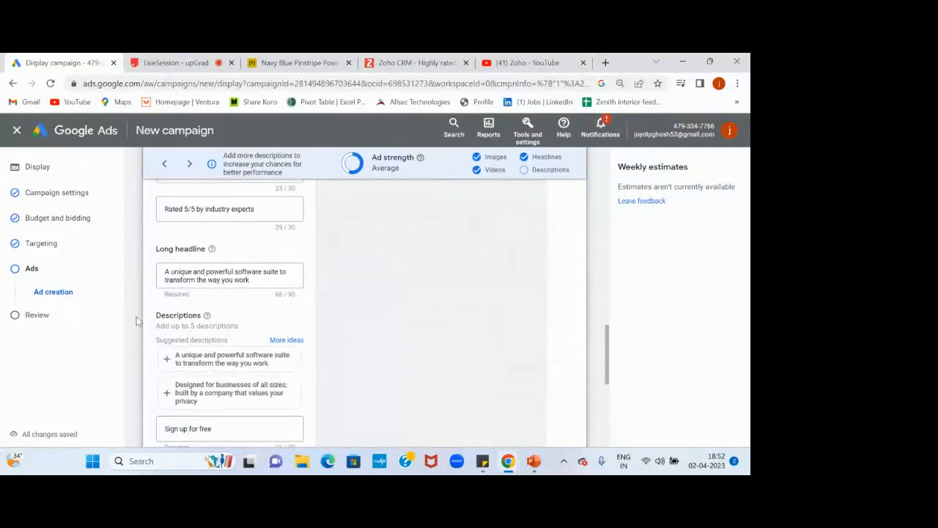
scroll(135, 320, down, 2)
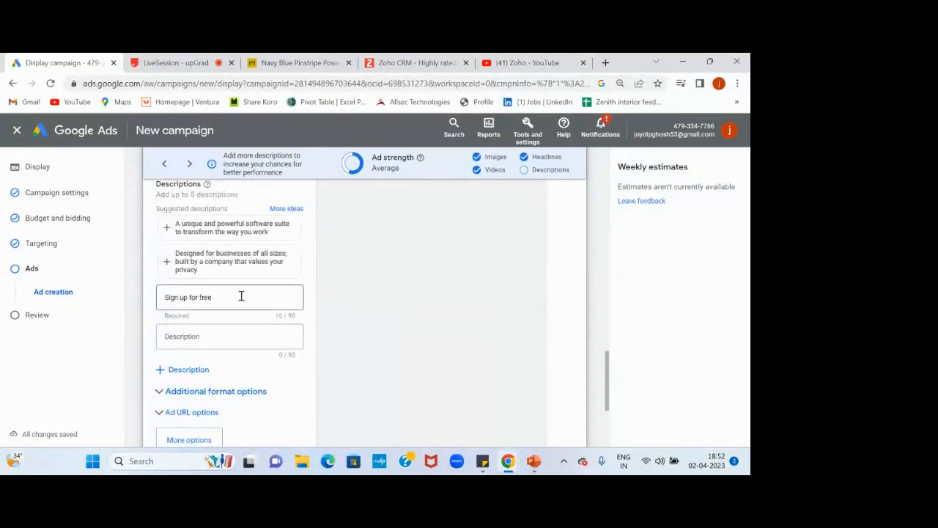
click(231, 235)
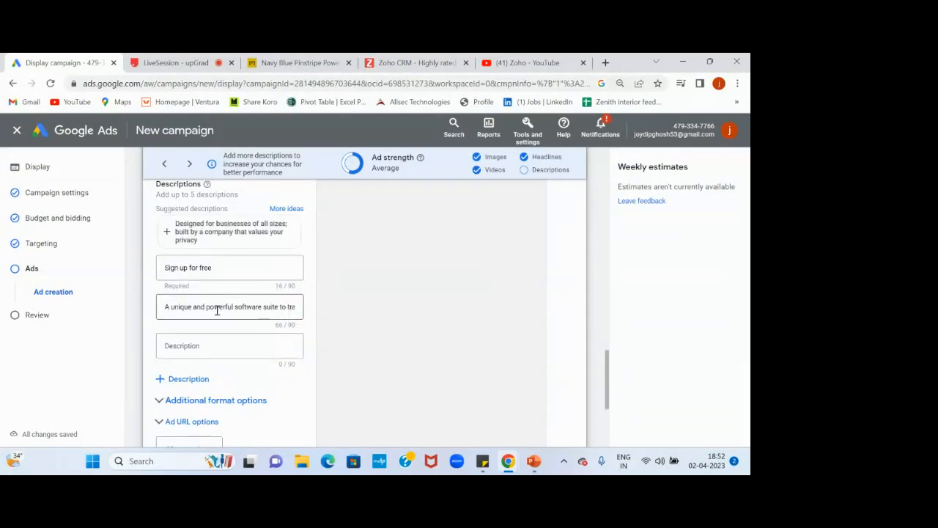
scroll(233, 341, up, 1)
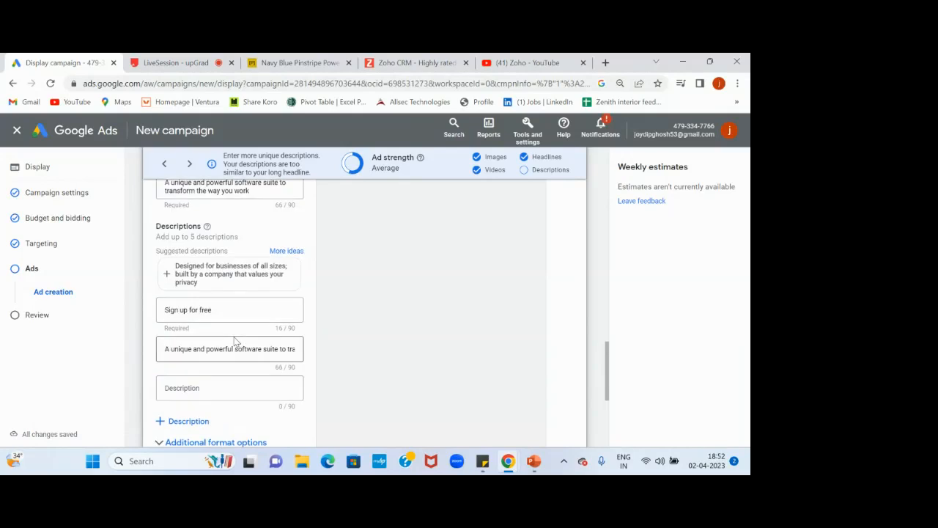
scroll(235, 341, down, 2)
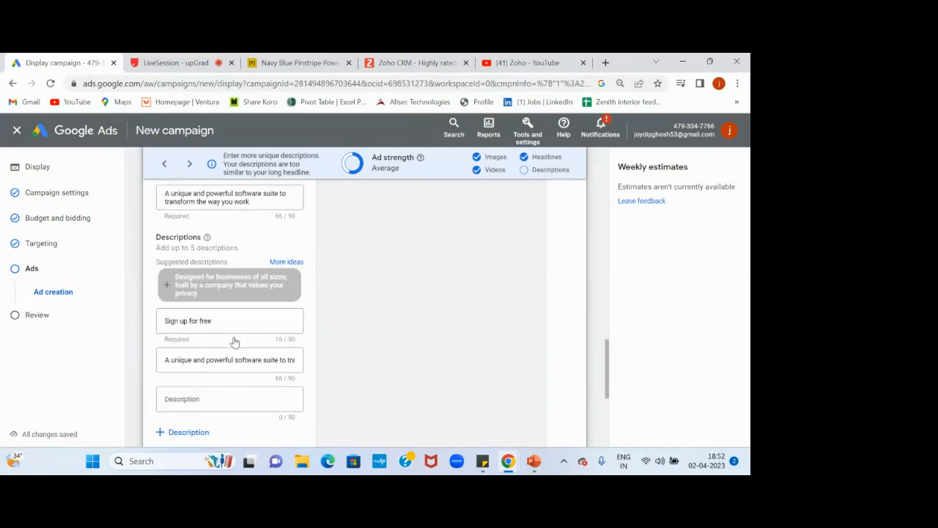
Switch to the Zoho CRM landing page and copy the sentence beginning "Zoho CRM empowers a global network of over 250,000 businesses".
click(400, 63)
scroll(295, 248, down, 3)
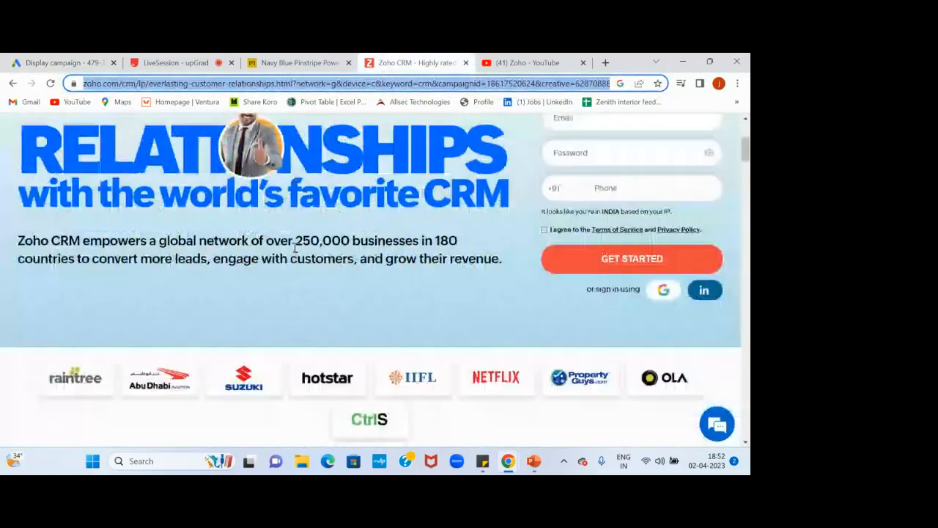
scroll(295, 248, up, 1)
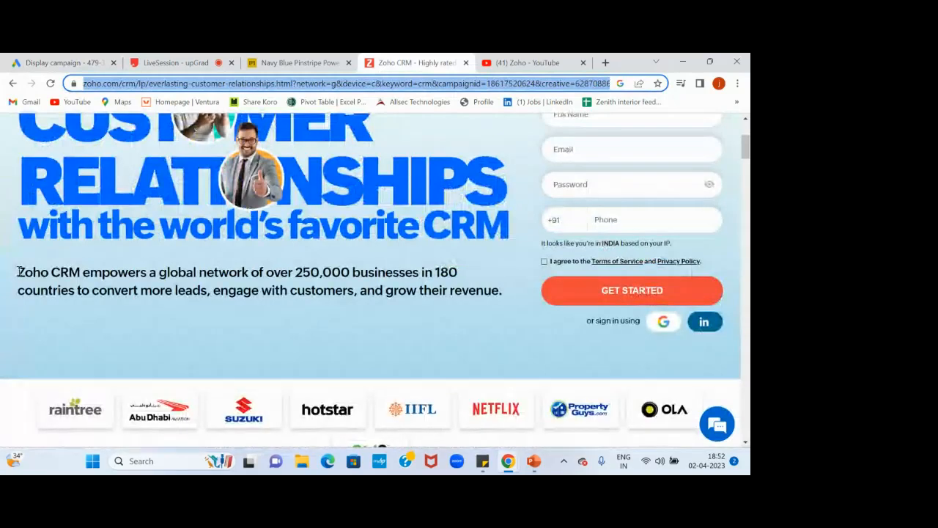
drag(18, 272, 504, 297)
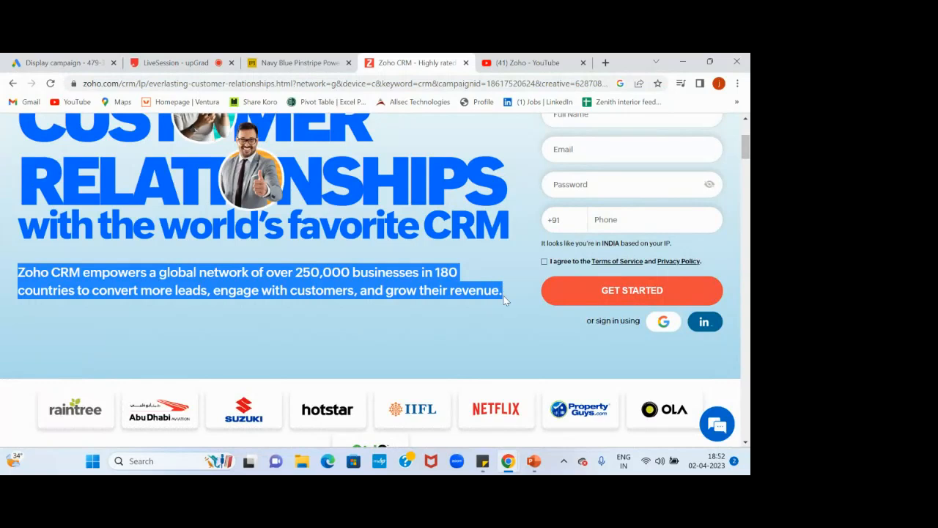
Switch back to the display campaign form and paste the copied Zoho CRM sentence as the third description.
click(50, 66)
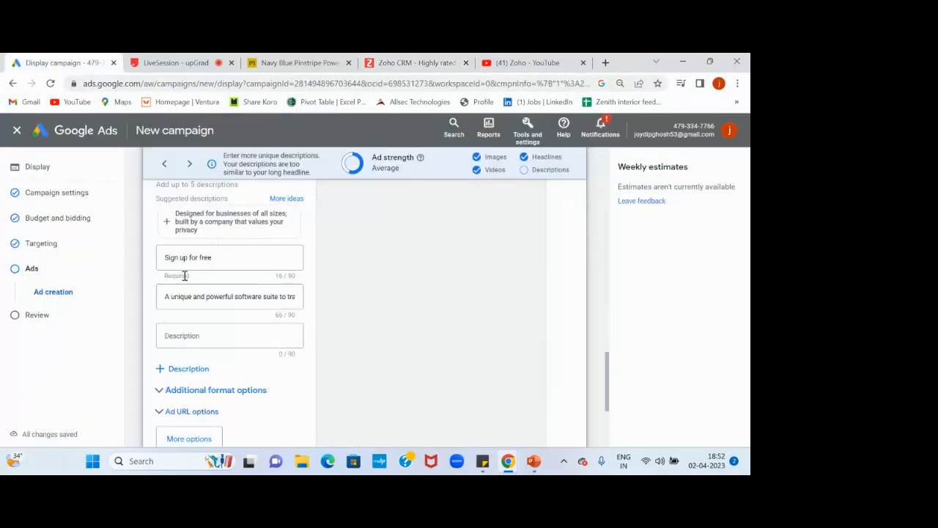
click(187, 339)
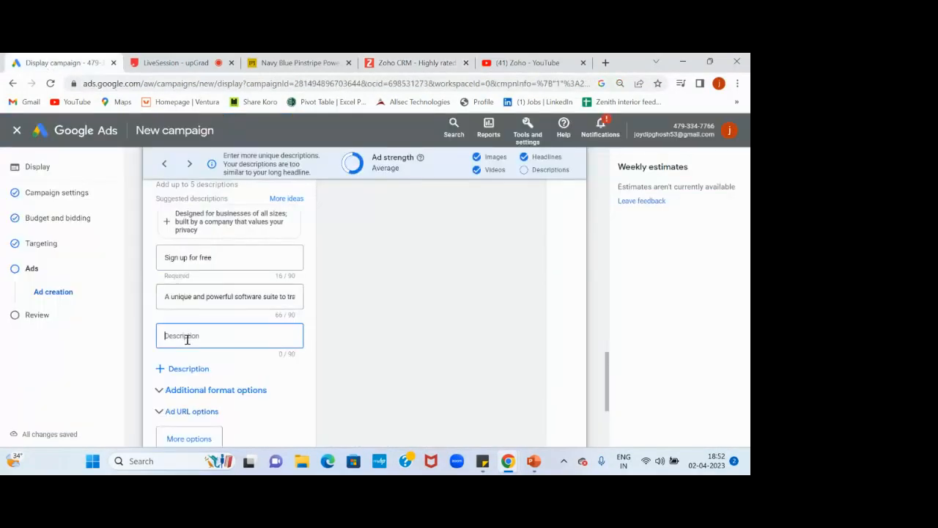
key(ctrl+v)
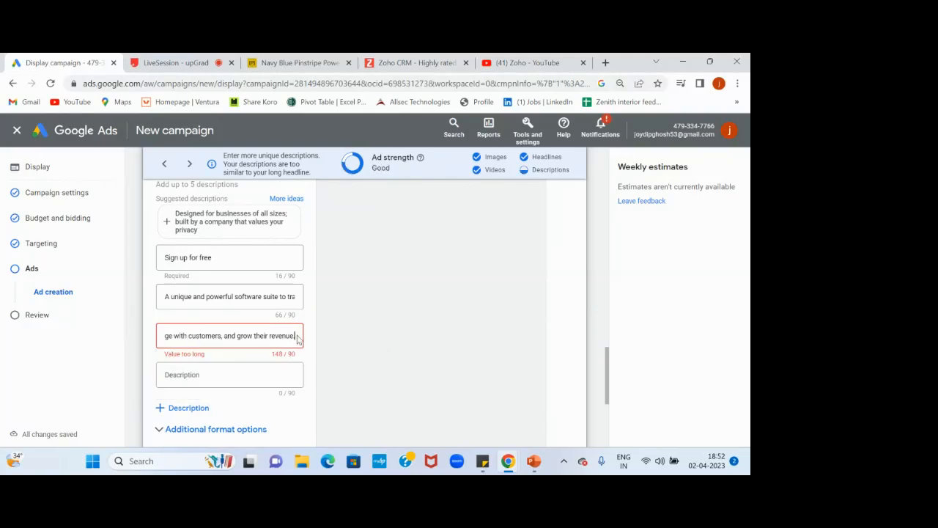
drag(297, 336, 248, 345)
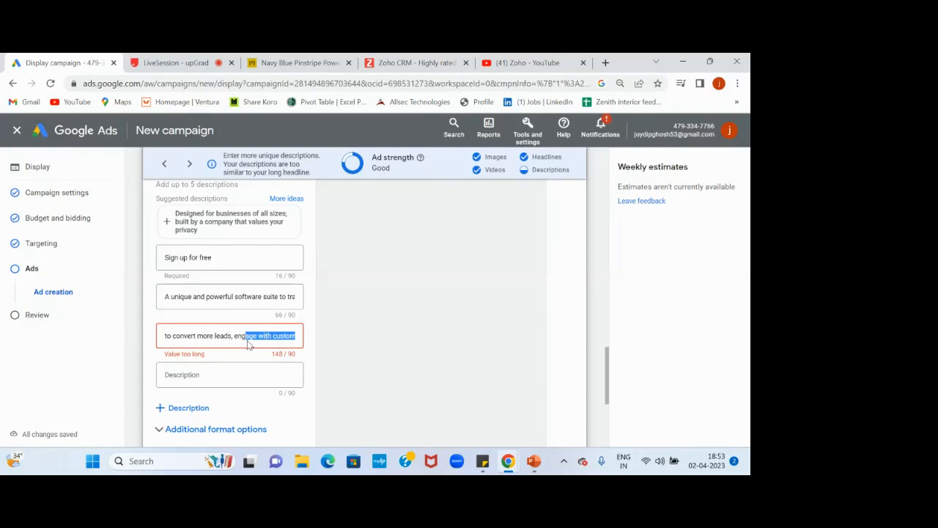
Paste the same sentence as the fourth description and shorten the third one so it ends at "250,000 businesses in 180 countries".
click(207, 374)
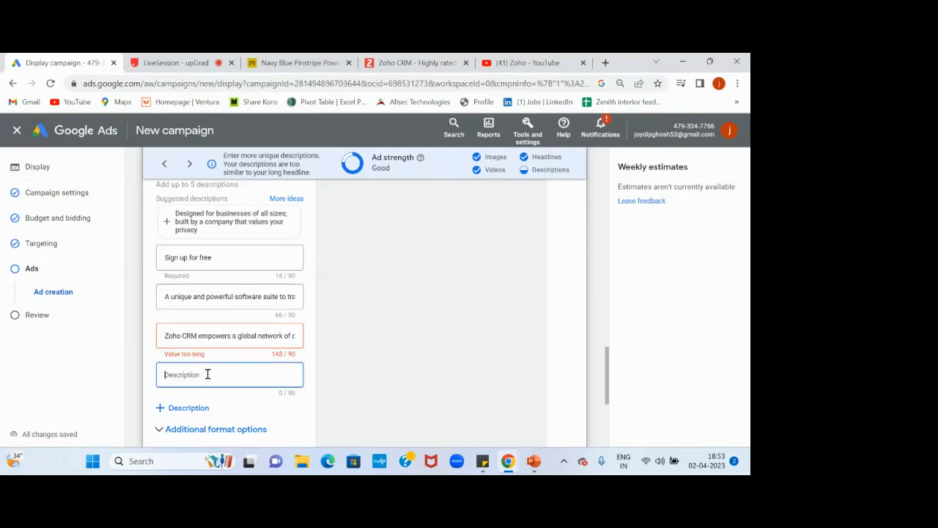
key(ctrl+v)
scroll(236, 335, right, 2)
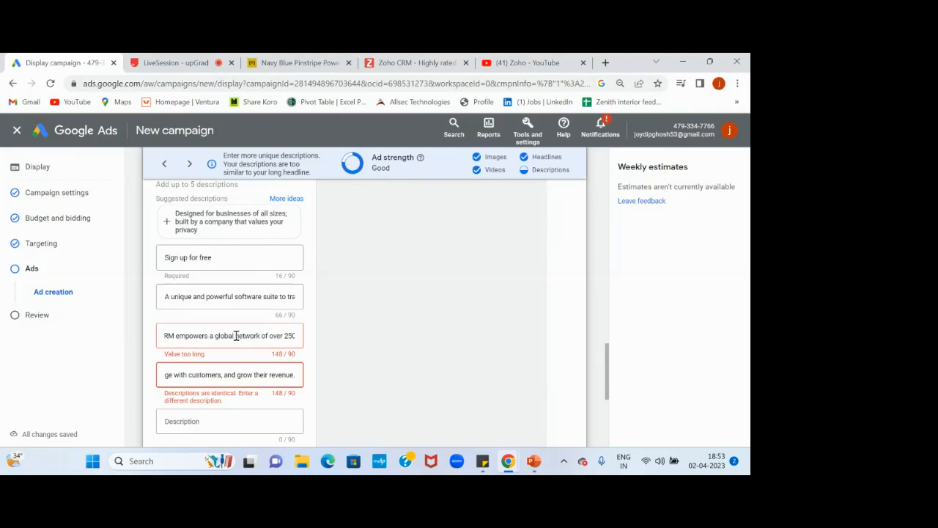
scroll(236, 336, right, 3)
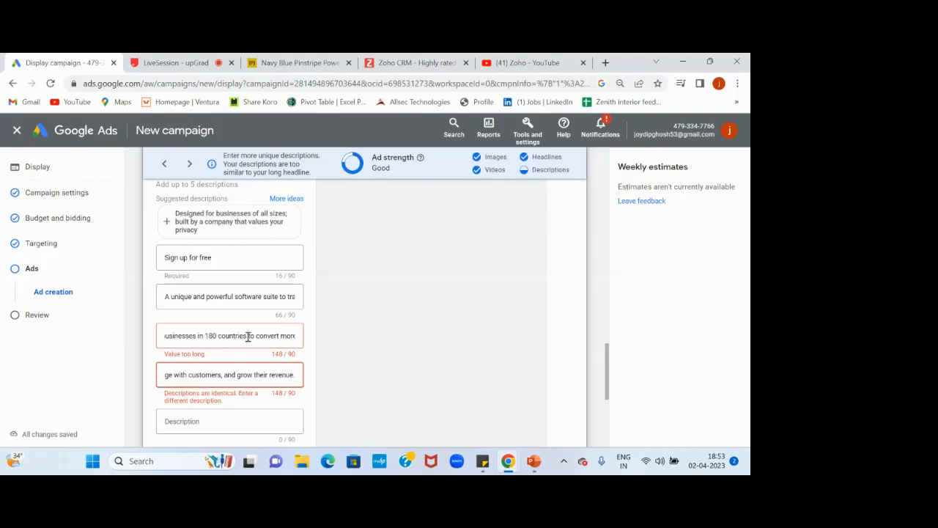
drag(248, 336, 329, 336)
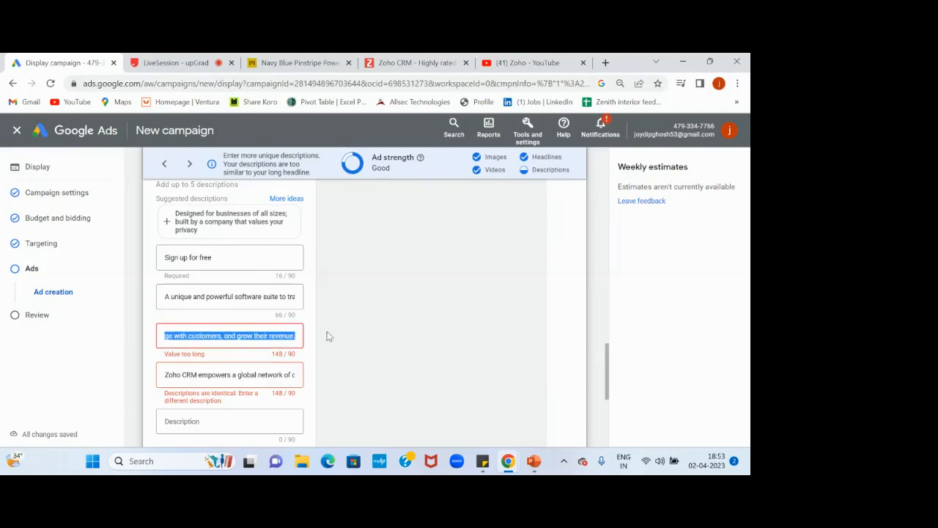
key(BackSpace)
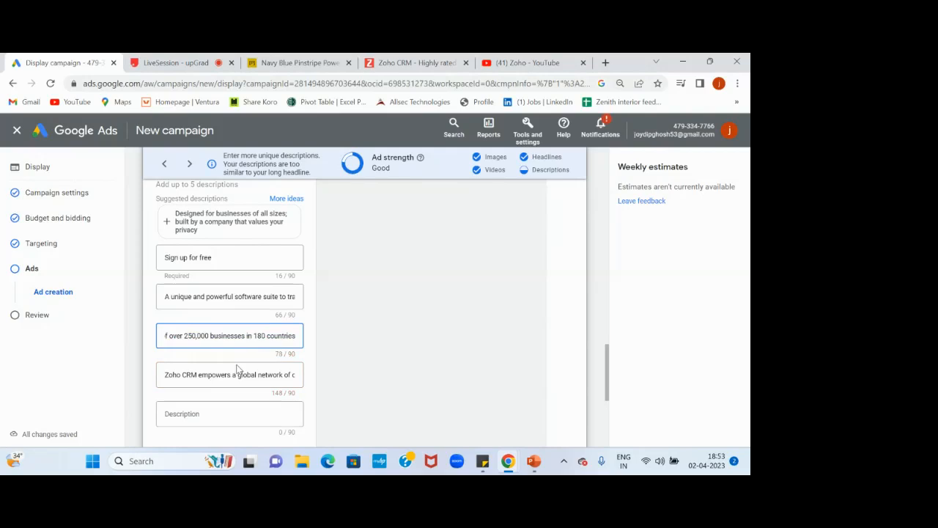
Clear the duplicate sentence from the fourth description.
scroll(229, 375, right, 2)
scroll(230, 374, right, 4)
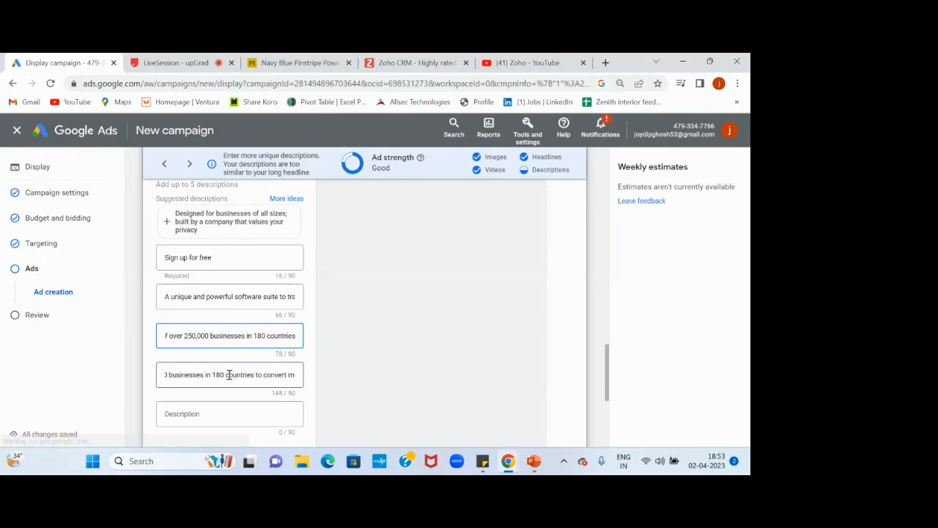
click(229, 375)
key(ctrl+a)
key(BackSpace)
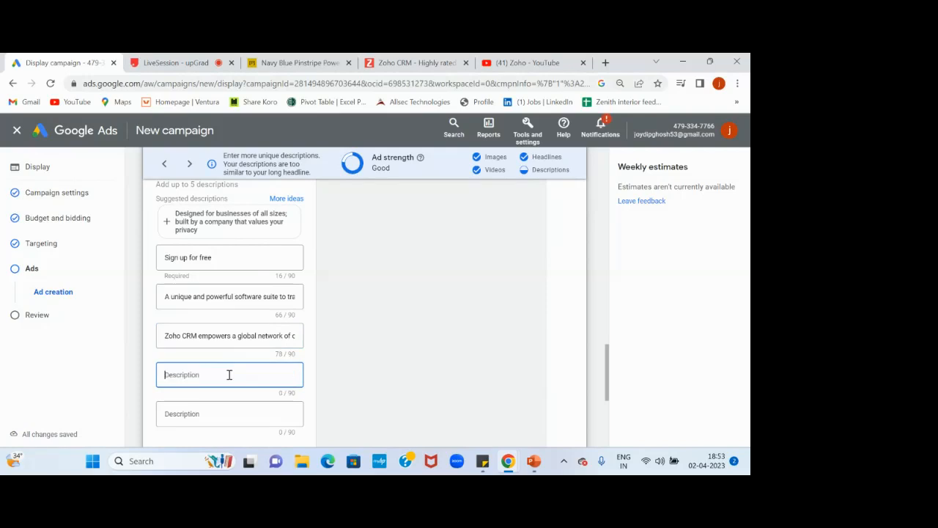
click(142, 351)
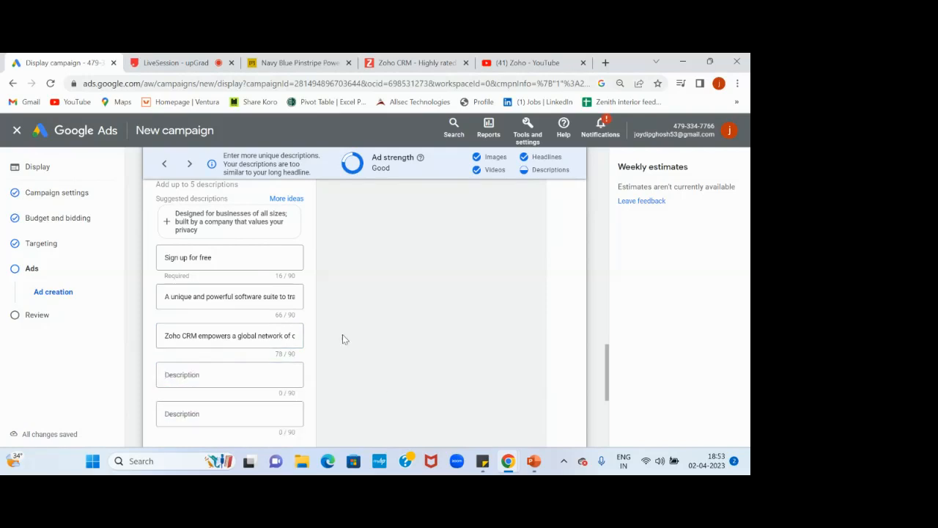
Add the suggested description "Designed for businesses of all sizes; built by a company that values your privacy" to the ad.
scroll(342, 335, up, 2)
scroll(339, 338, down, 1)
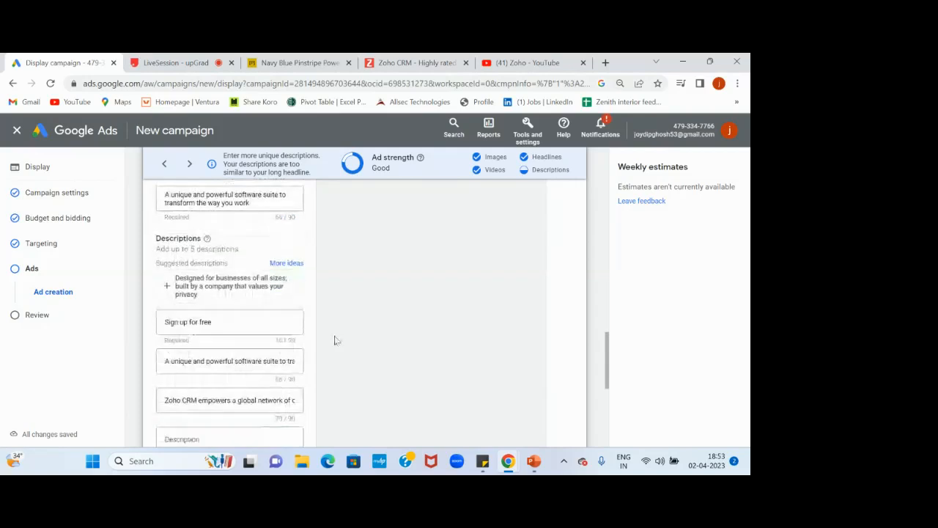
click(207, 296)
scroll(226, 323, down, 2)
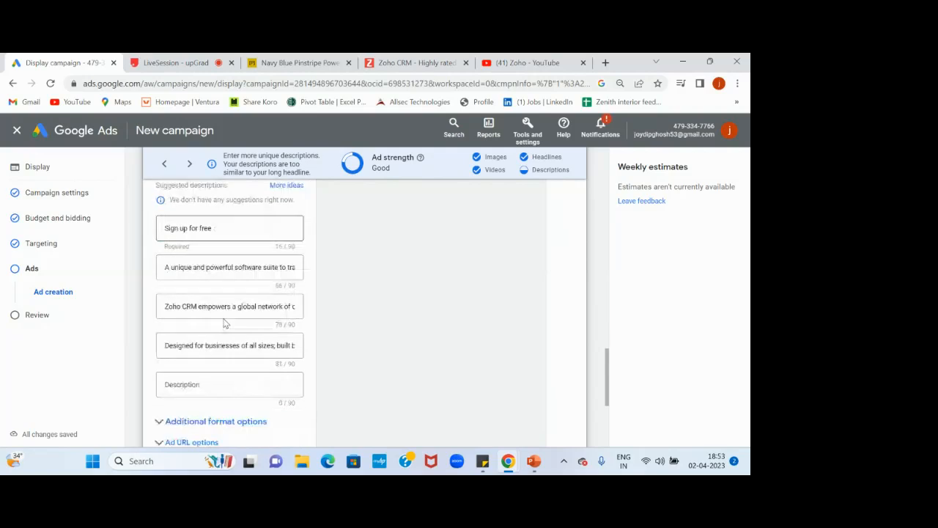
scroll(223, 322, up, 1)
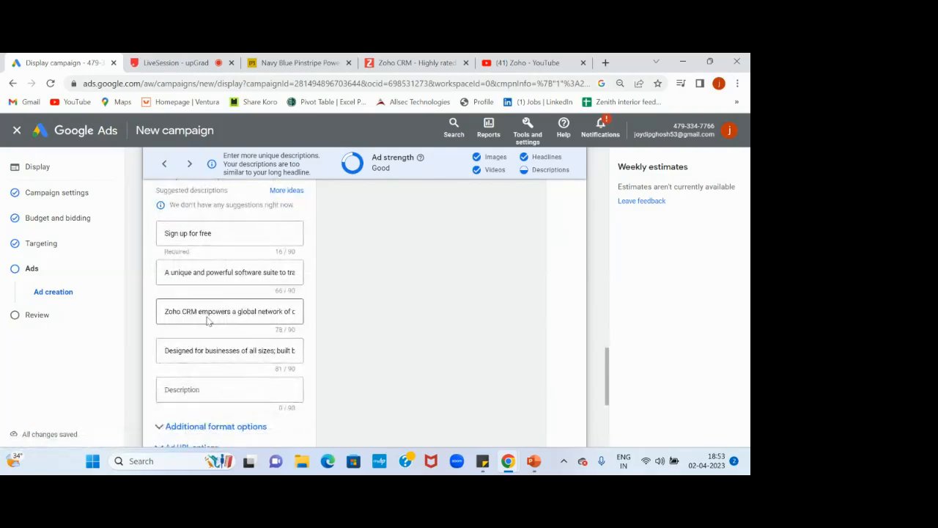
Replace the first description with "Get a free trial for the most loved CRM software in India. Get a Free trial today".
click(221, 233)
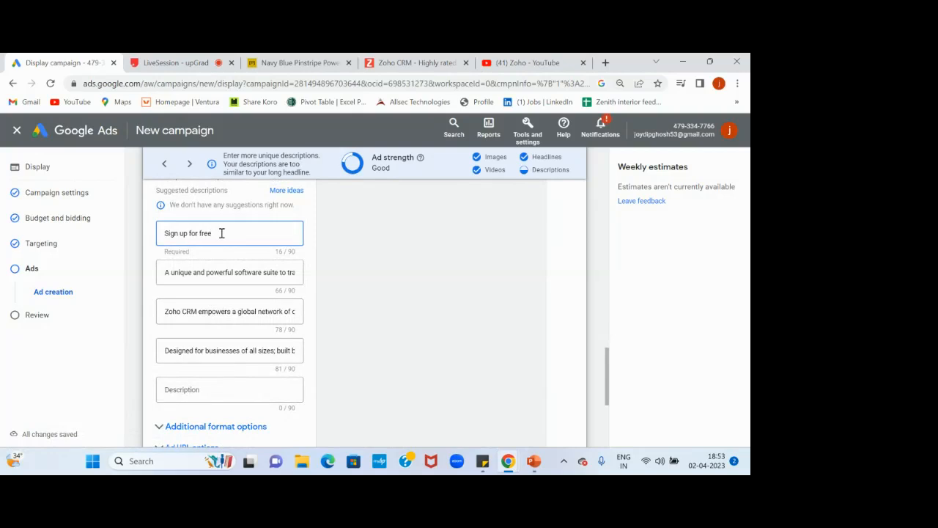
key(BackSpace)
key(BackSpace)
key(BackSpace)
key(BackSpace)
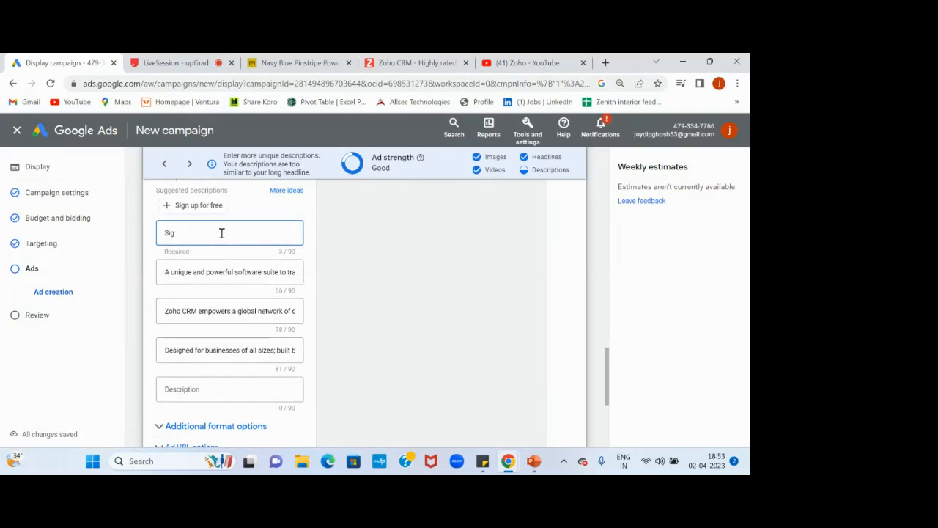
key(BackSpace)
text(Get a free trial for th)
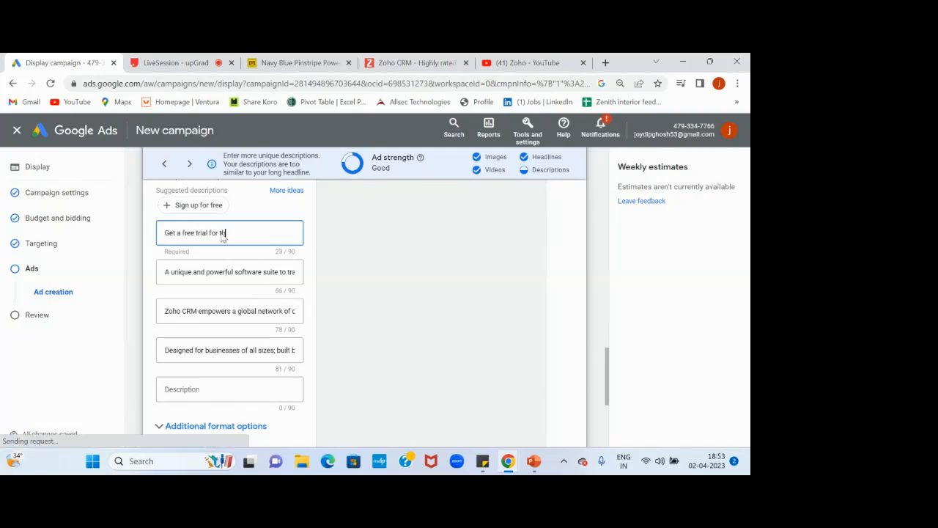
text(e most loved C)
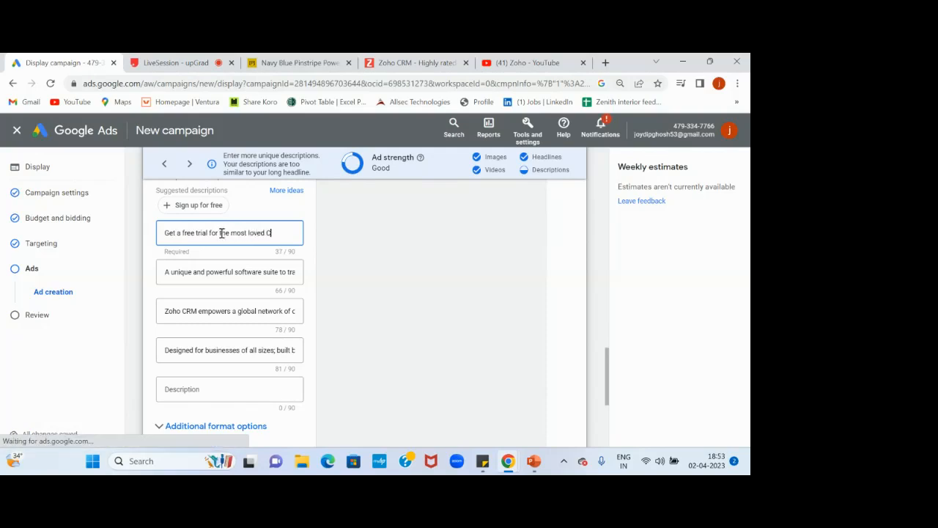
text(RM software)
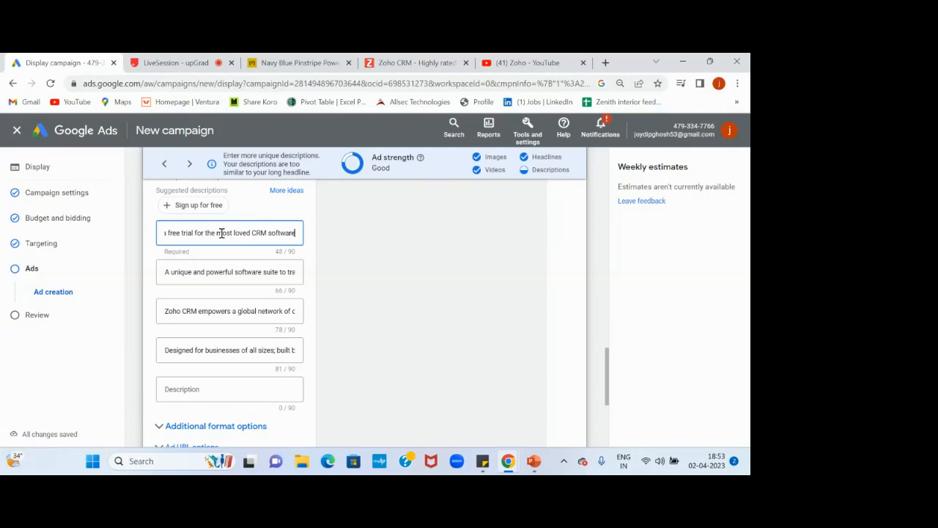
text( in Ind)
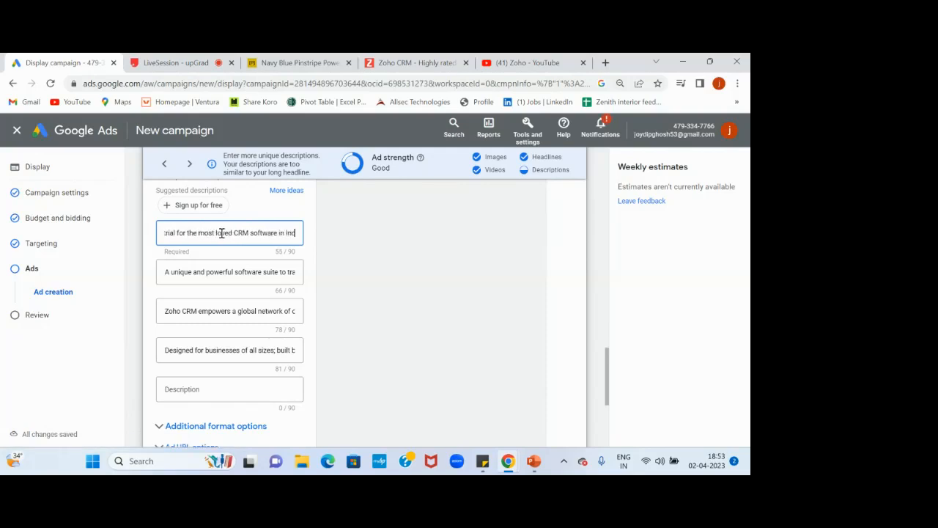
text(ia. Get)
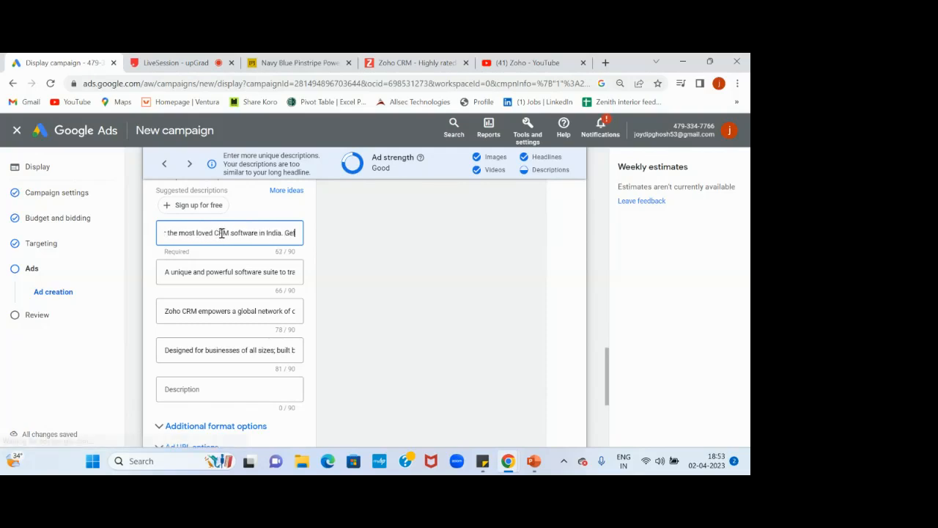
text( a Free)
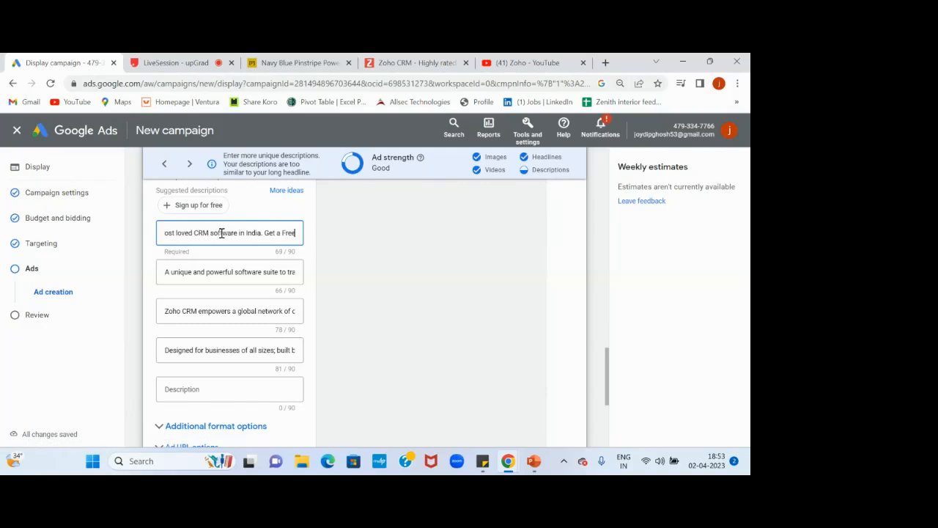
text( Drial today)
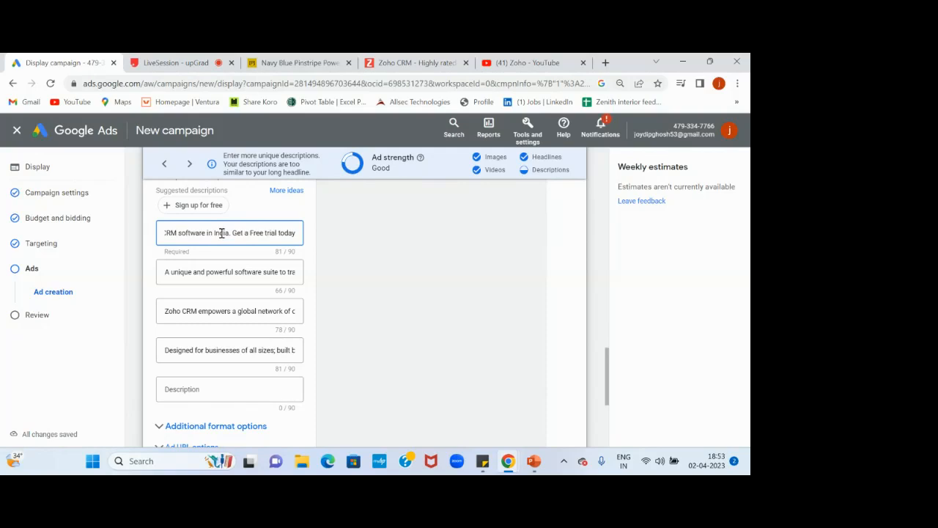
Switch to the Zoho CRM landing page and copy the heading "Leader - CRM Technology Value Matrix 2022" for the fifth description.
click(242, 392)
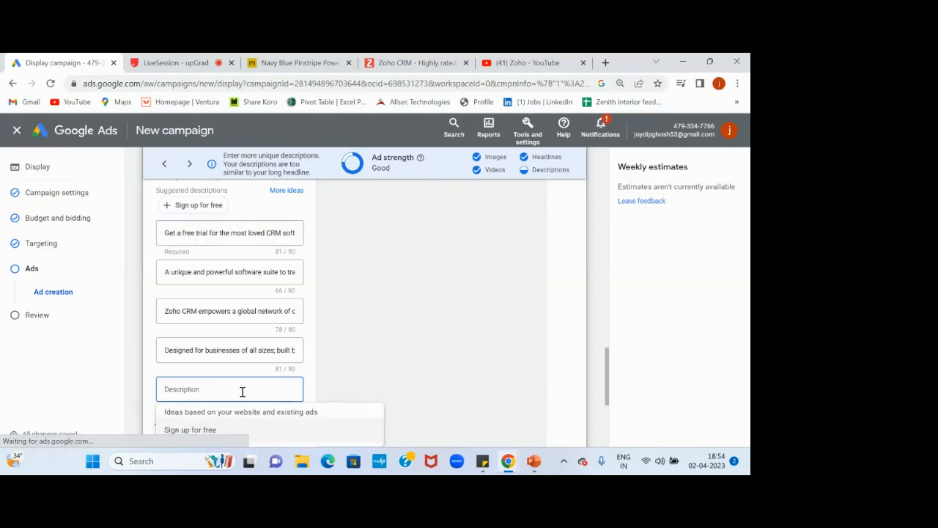
scroll(224, 389, down, 1)
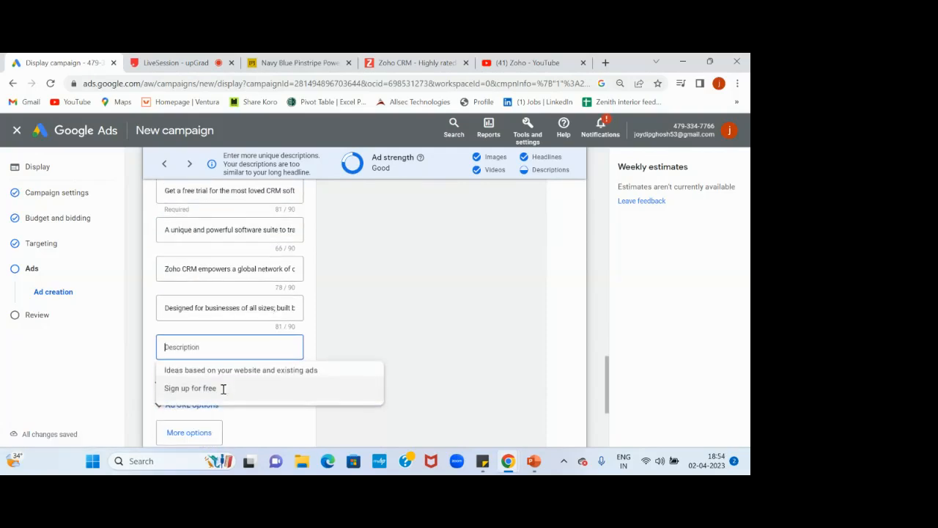
click(394, 67)
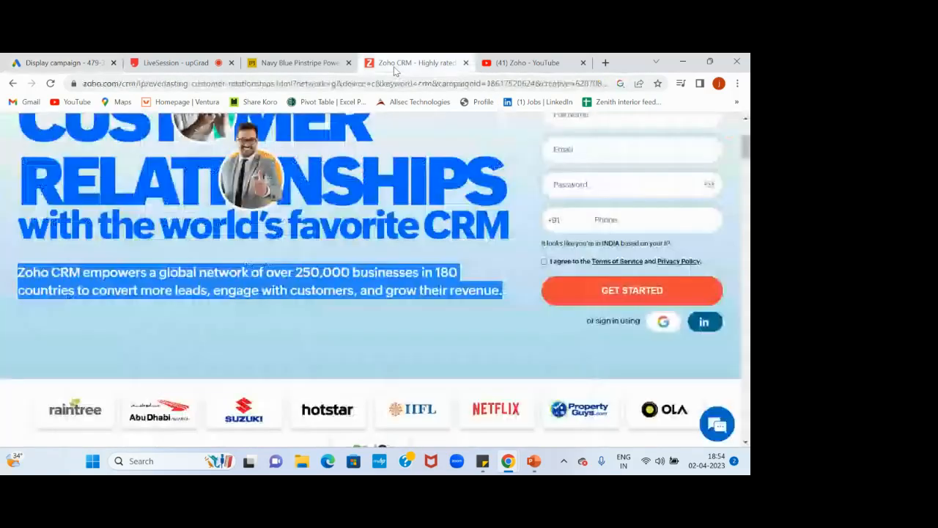
scroll(325, 300, down, 1)
scroll(326, 300, down, 3)
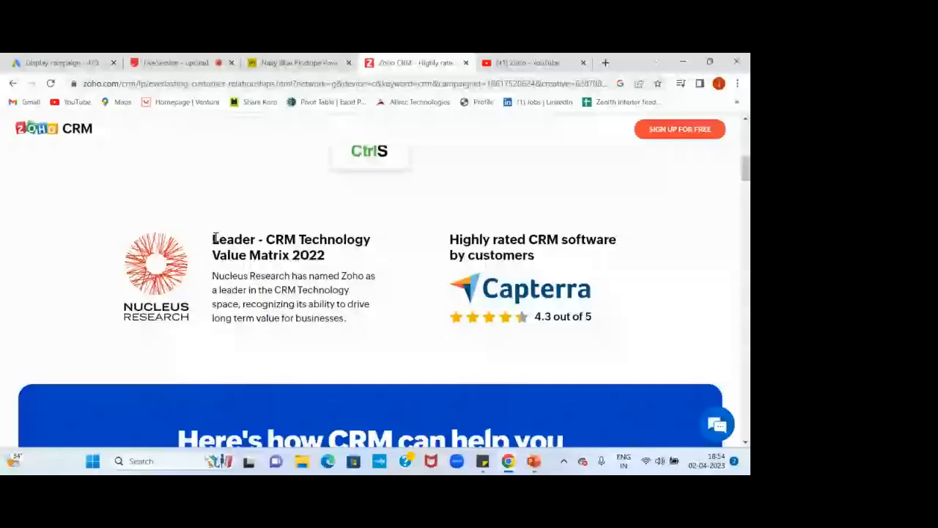
drag(213, 239, 326, 257)
key(ctrl+c)
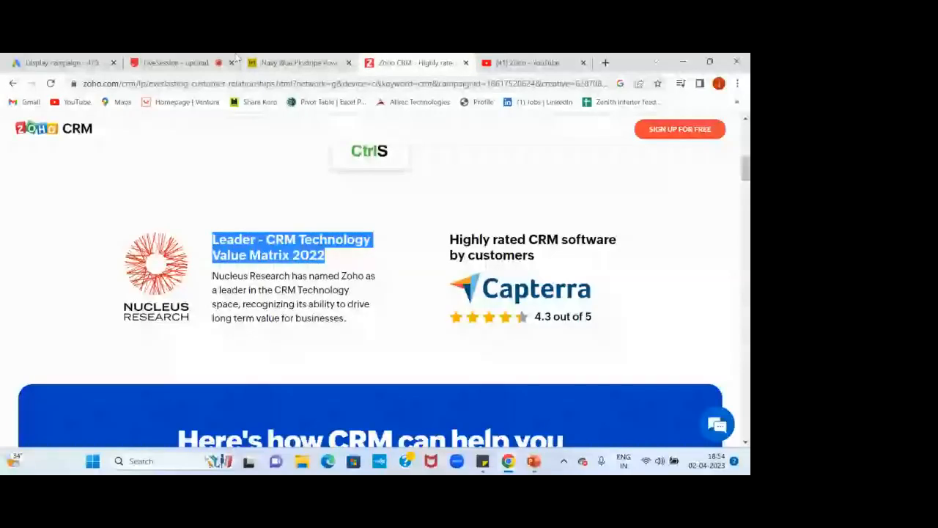
Return to the campaign form and enter "Leader - CRM Technology Value Matrix 2022. Get a FREE demo today" as the fifth description.
click(59, 62)
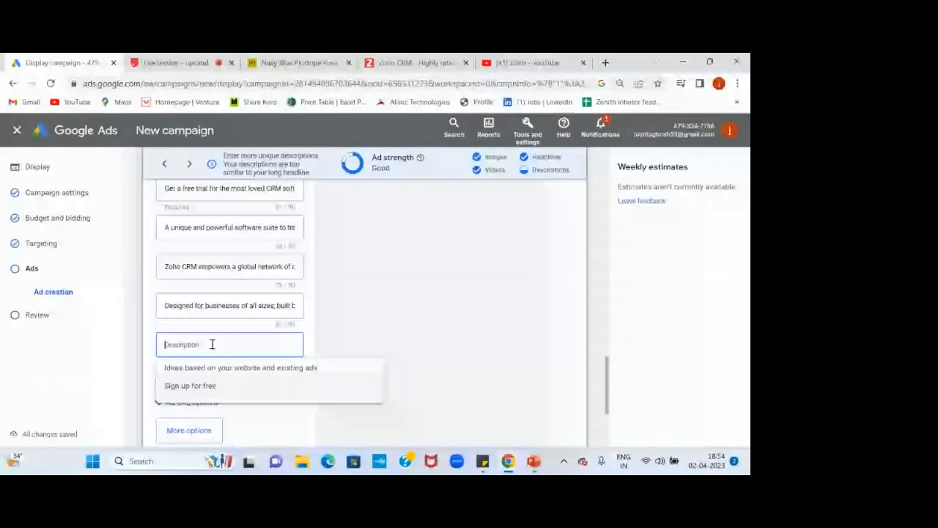
key(ctrl+v)
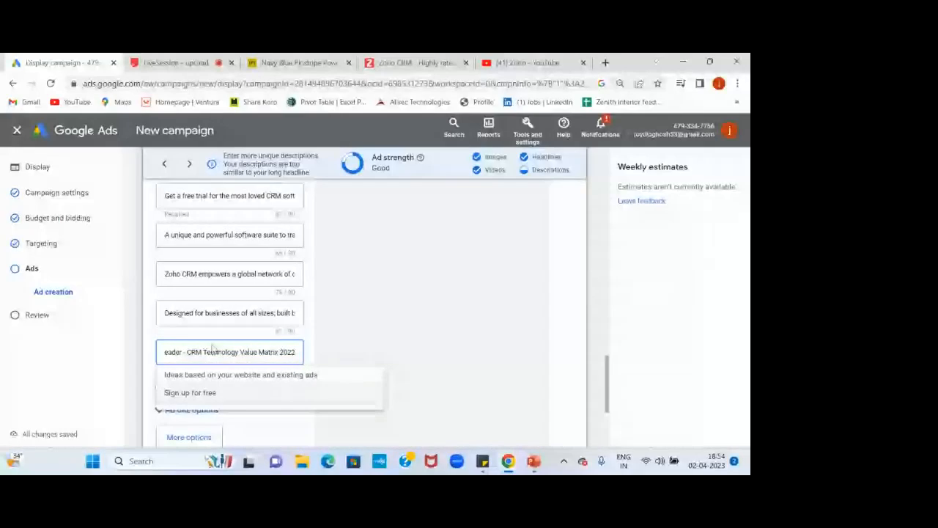
text(.)
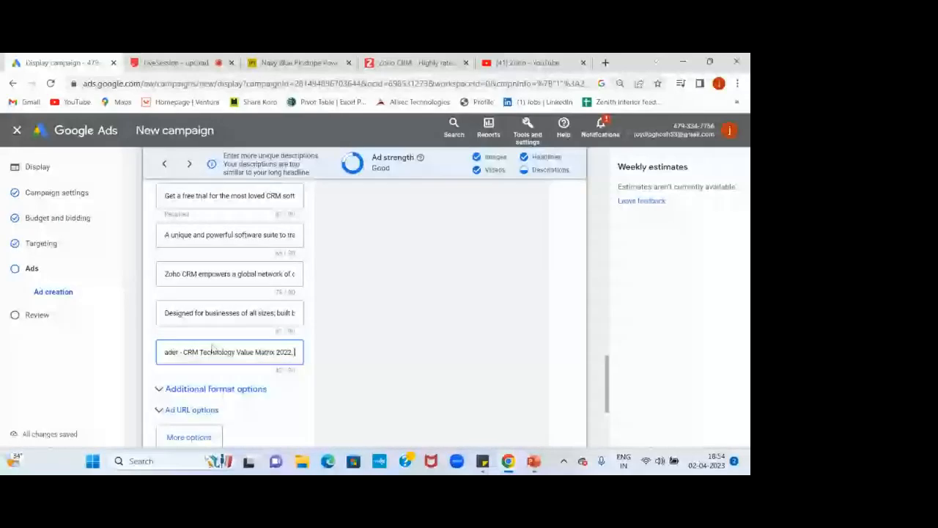
text( Get a FRE)
key(BackSpace)
key(BackSpace)
text(REE demo today)
click(132, 360)
Review the ad's assets and its example preview for websites and apps.
scroll(131, 361, up, 5)
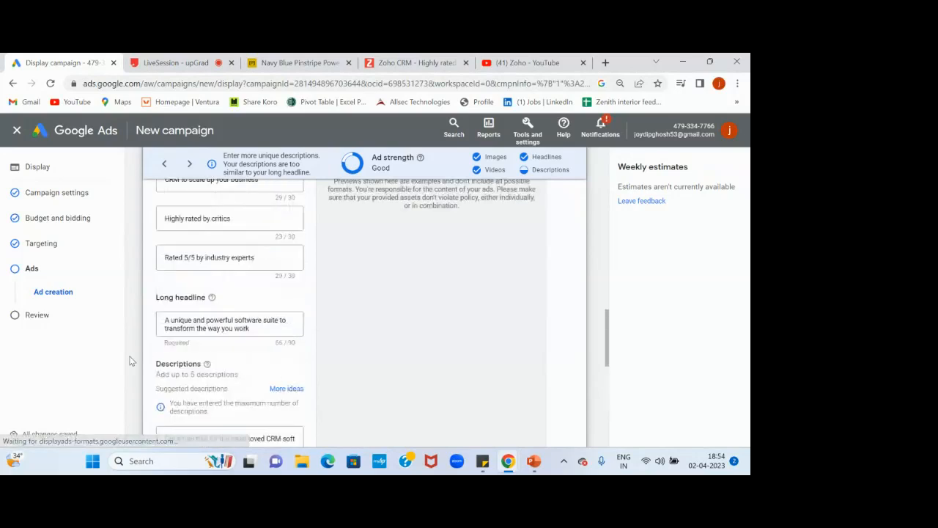
scroll(131, 361, up, 5)
scroll(131, 361, up, 4)
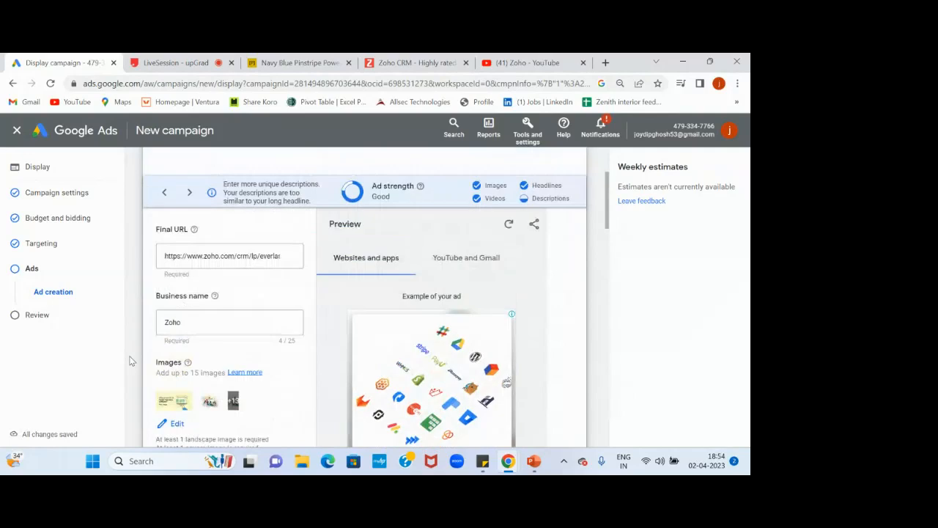
scroll(131, 360, down, 2)
scroll(131, 360, down, 1)
scroll(134, 367, up, 1)
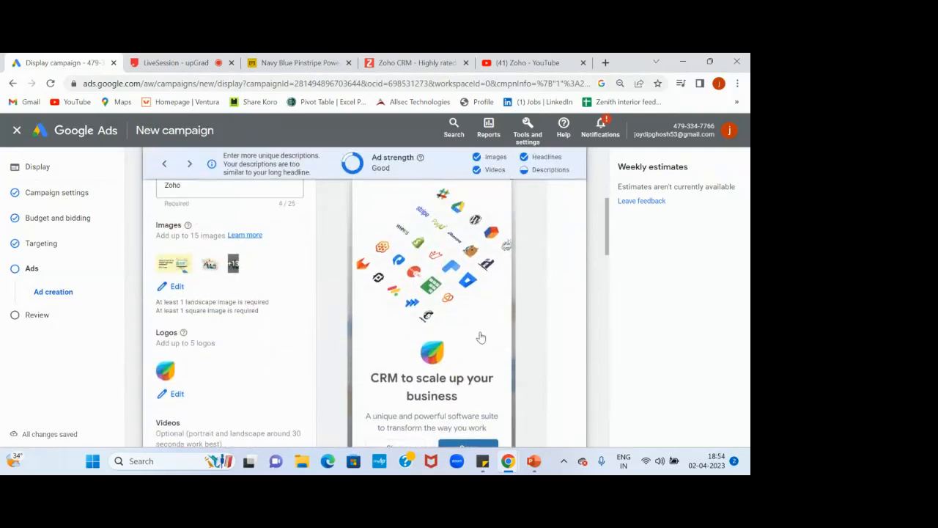
Switch the ad preview to YouTube and Gmail and examine the example ad on YouTube.
scroll(404, 285, up, 1)
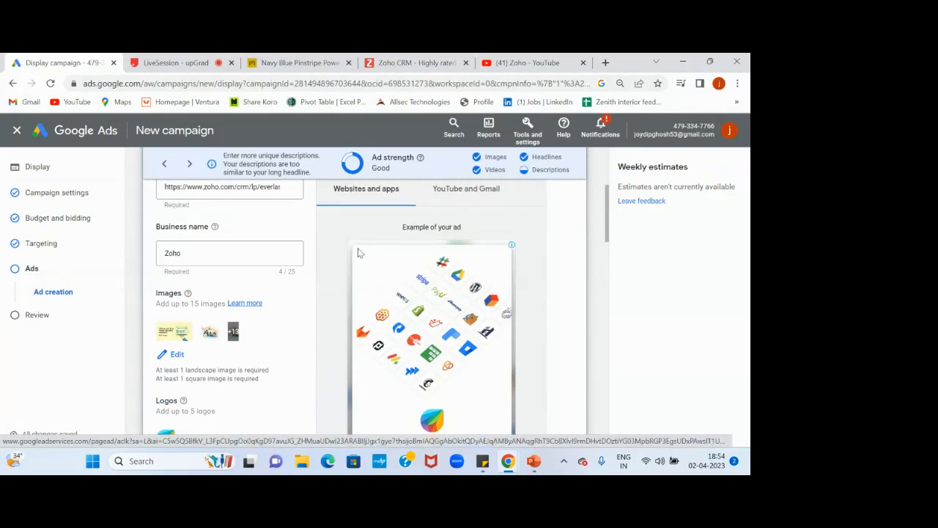
scroll(442, 311, up, 2)
scroll(442, 311, down, 1)
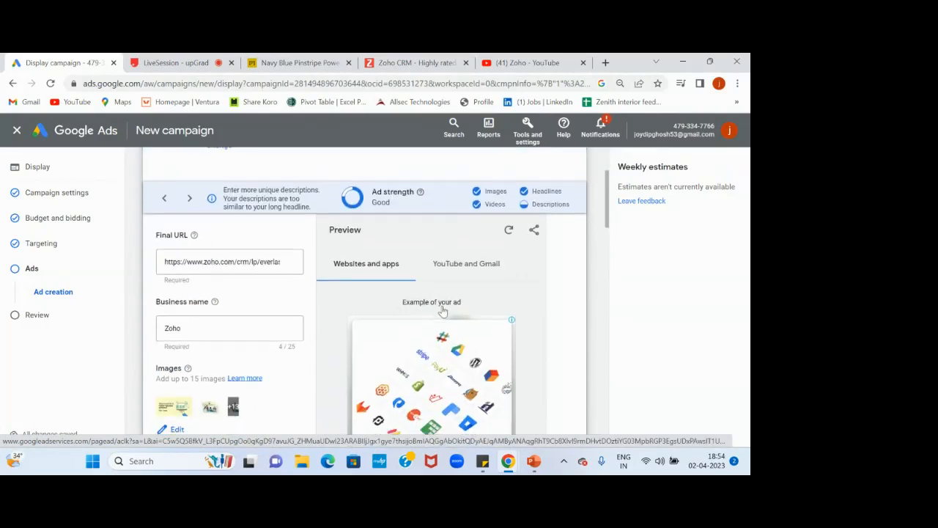
click(481, 265)
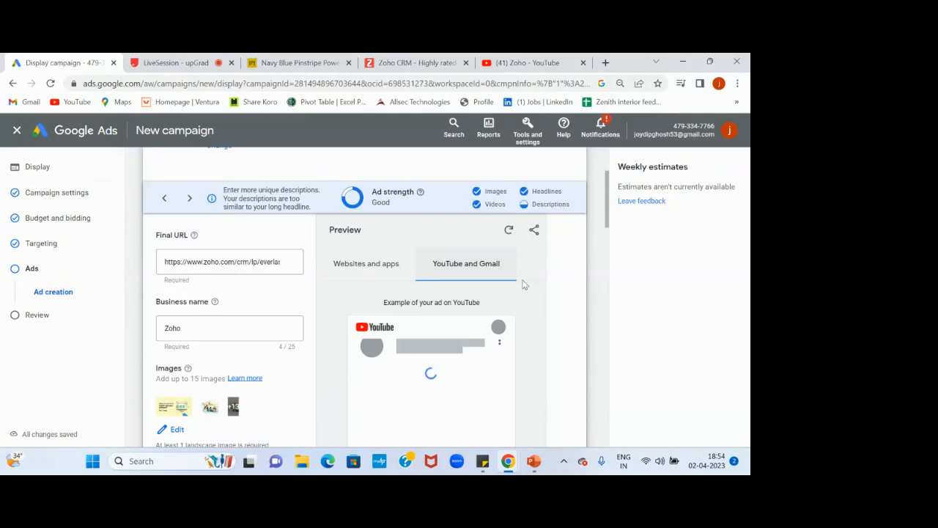
scroll(481, 265, down, 3)
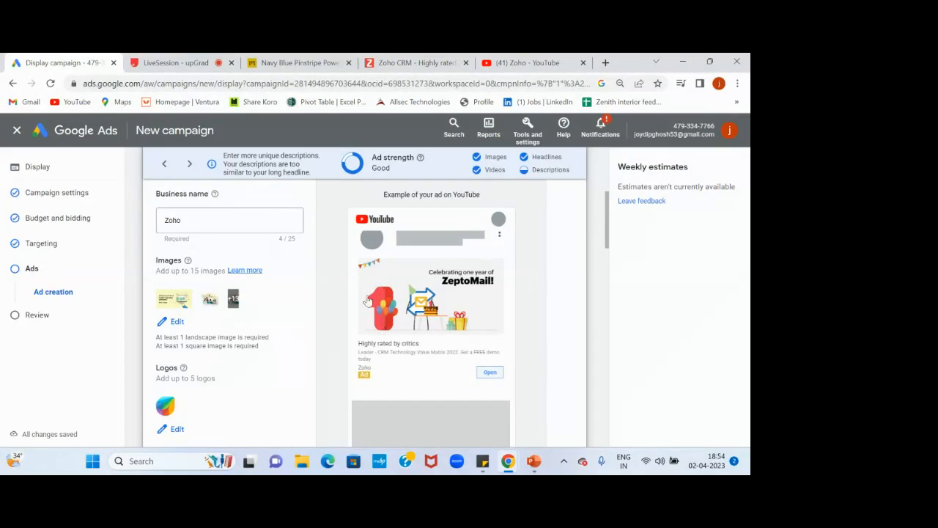
scroll(359, 301, up, 3)
scroll(359, 301, down, 4)
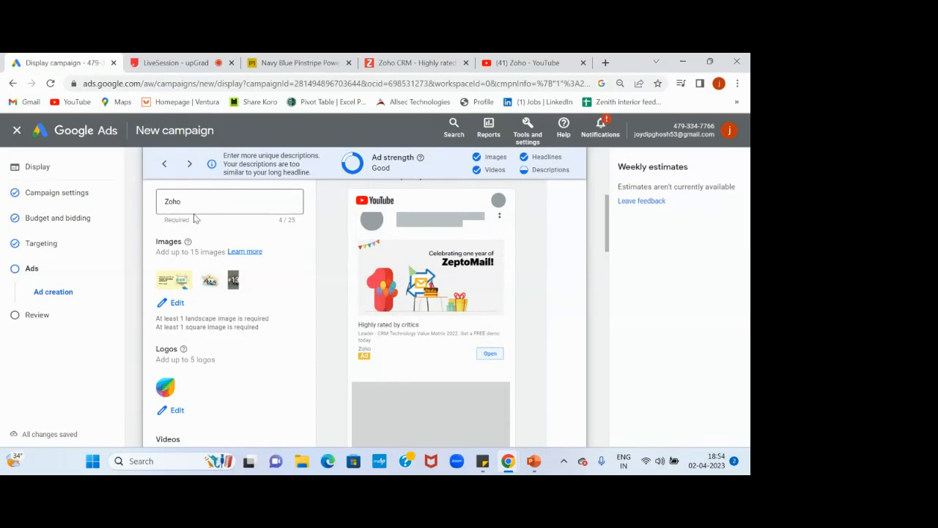
Review the ad's images, logo, video, headlines and descriptions through to the end of the ad form.
scroll(195, 213, down, 2)
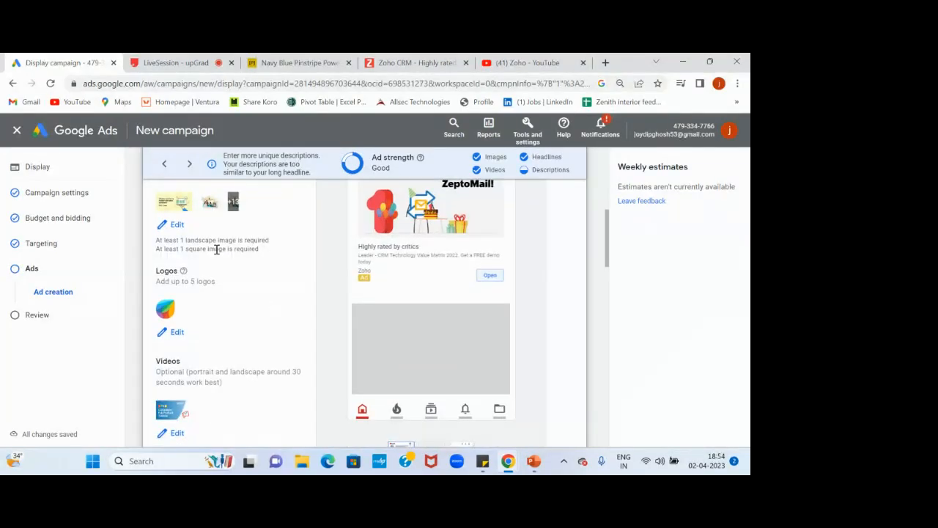
scroll(218, 304, down, 3)
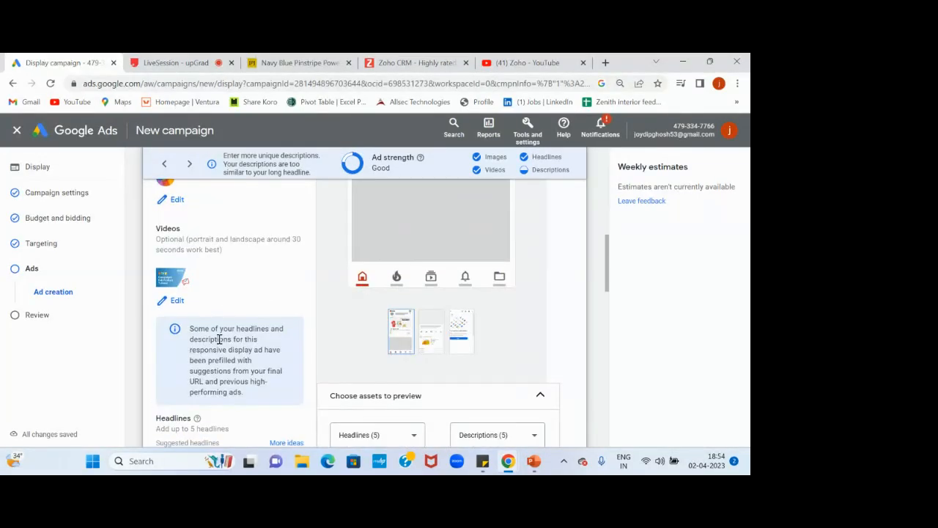
scroll(219, 340, down, 3)
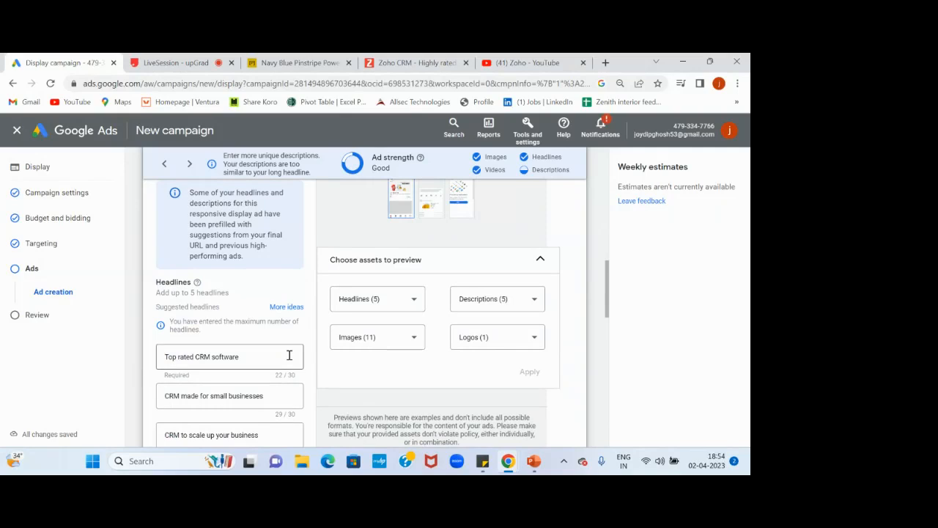
scroll(290, 355, down, 6)
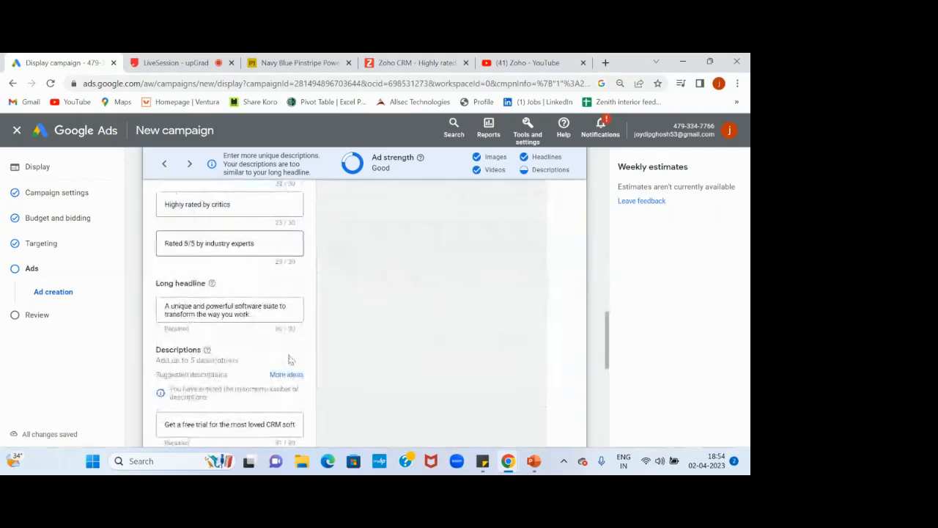
scroll(289, 359, down, 8)
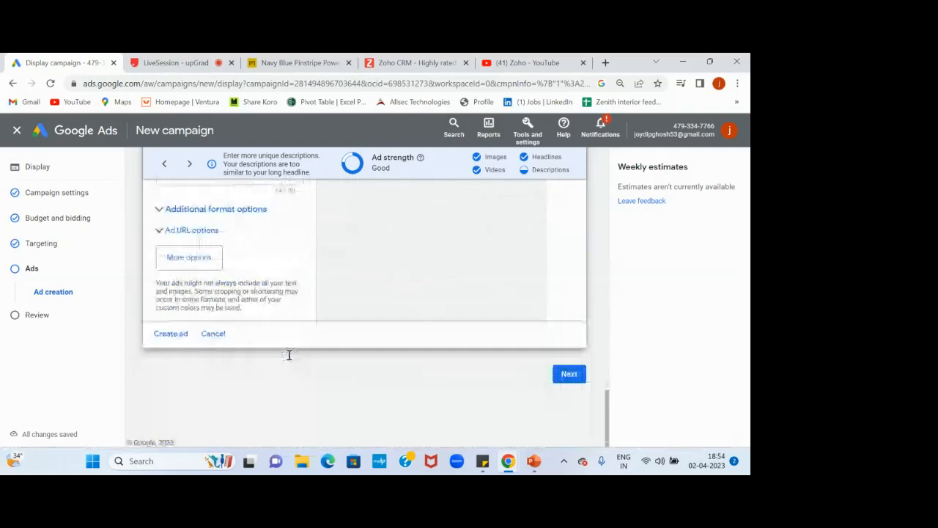
Switch to the upGrad live session and mark the chat doubt about not selecting targeted placements as answered live.
click(163, 58)
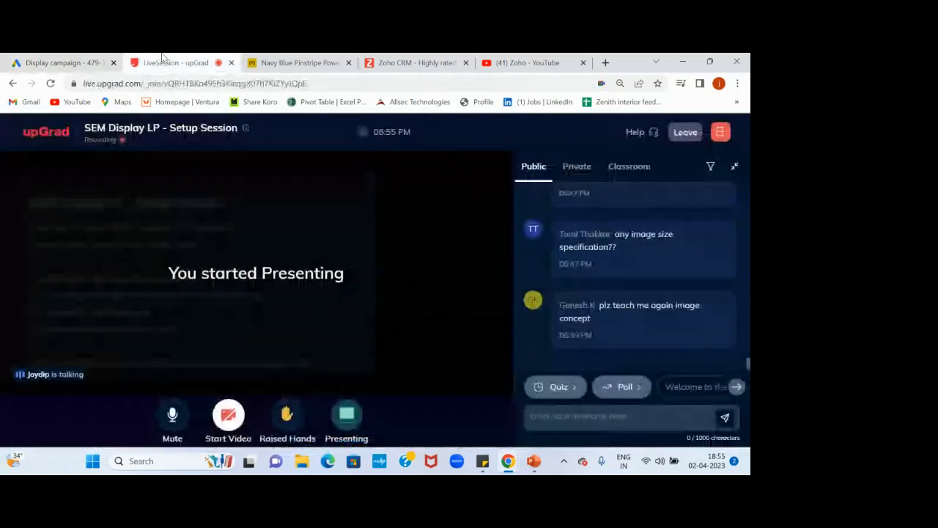
scroll(675, 234, up, 2)
scroll(675, 235, up, 3)
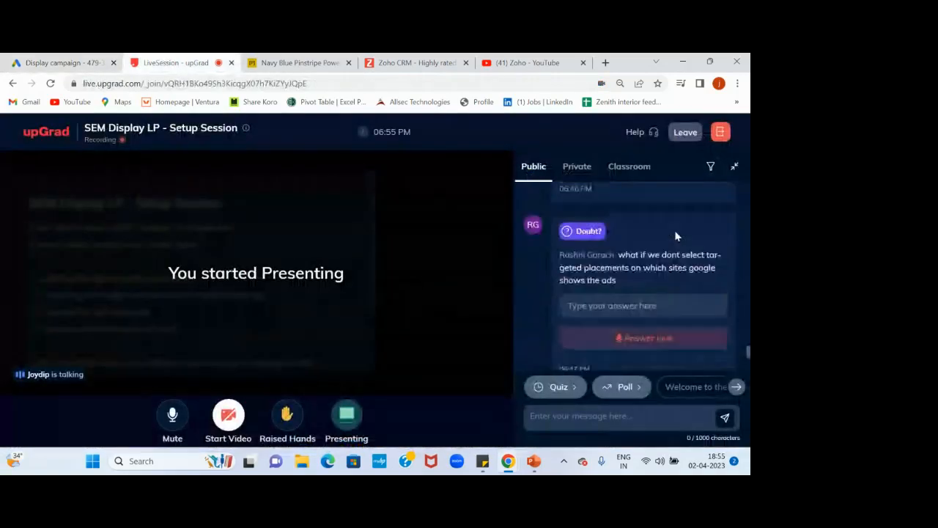
scroll(675, 234, down, 2)
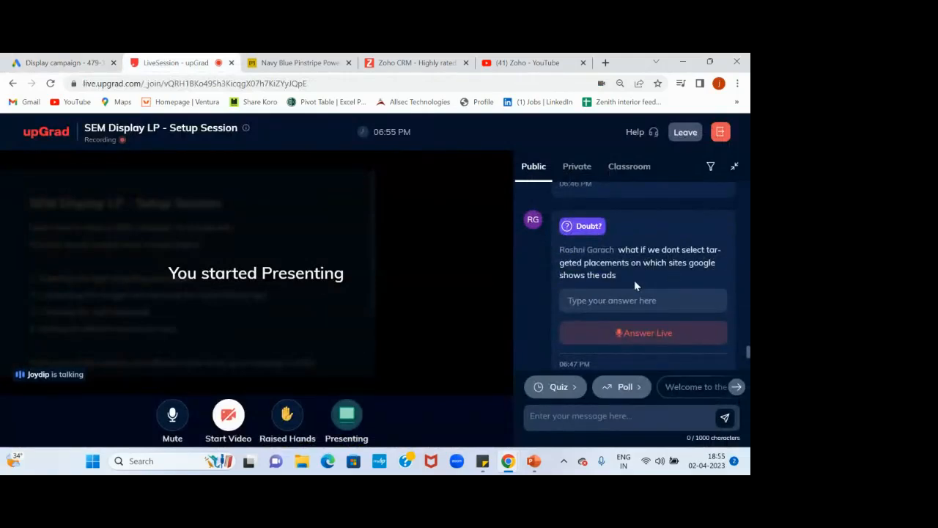
click(588, 341)
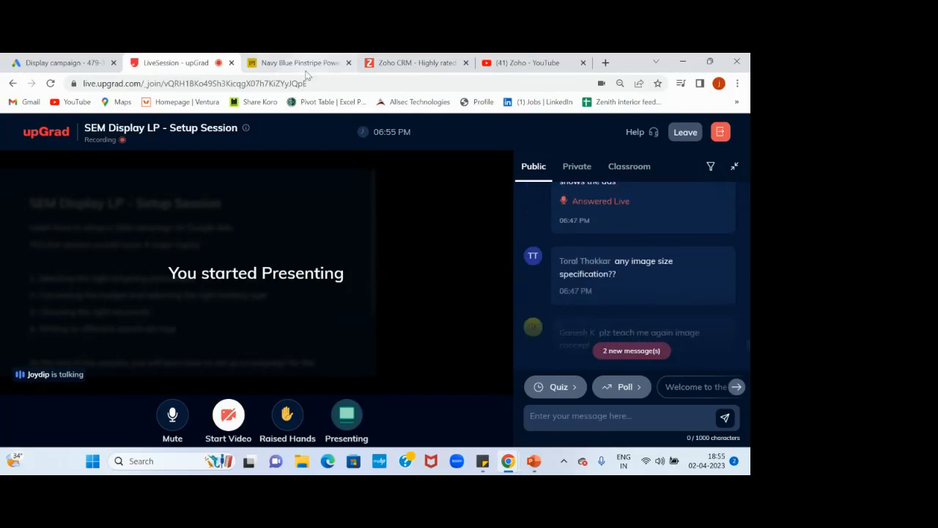
Return to the Google Ads campaign form and open the help guide on display ad creative best practices from the Images section.
click(36, 64)
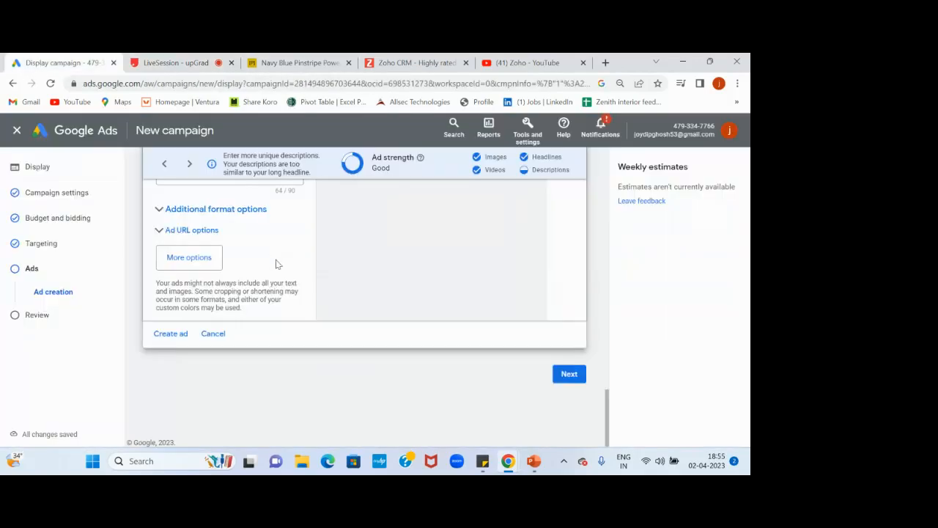
scroll(275, 263, up, 10)
scroll(276, 260, up, 10)
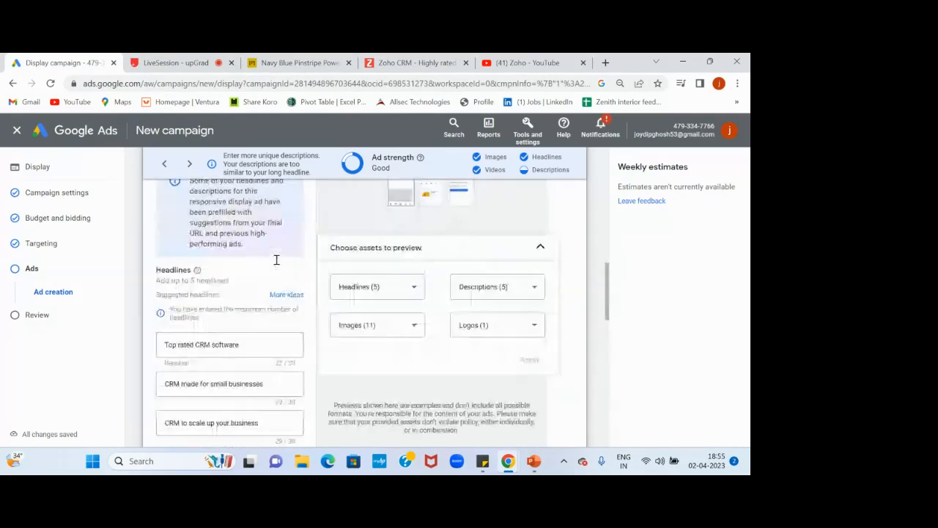
scroll(275, 264, up, 1)
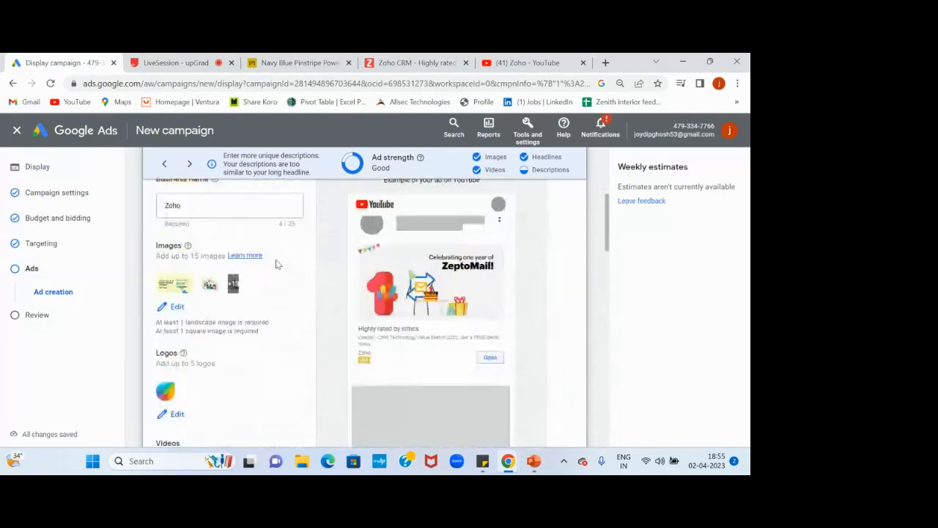
click(247, 265)
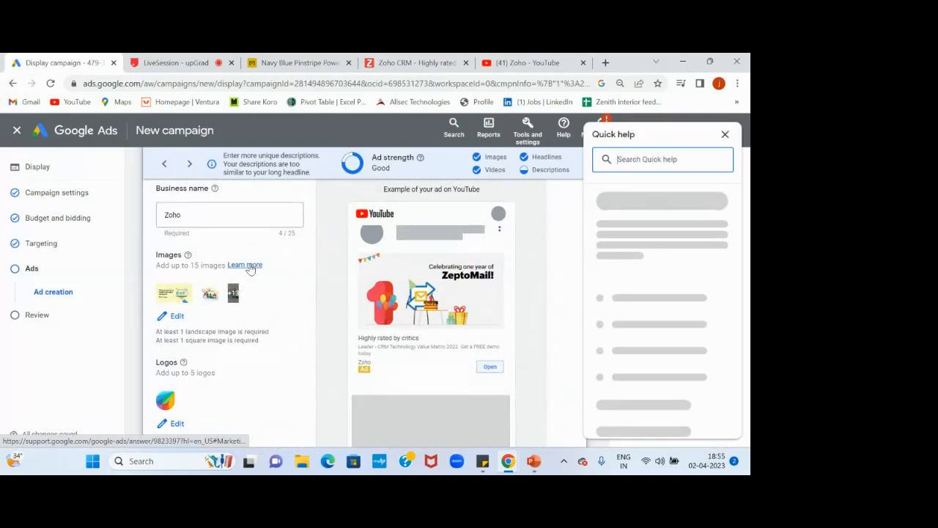
scroll(655, 288, down, 5)
click(655, 288)
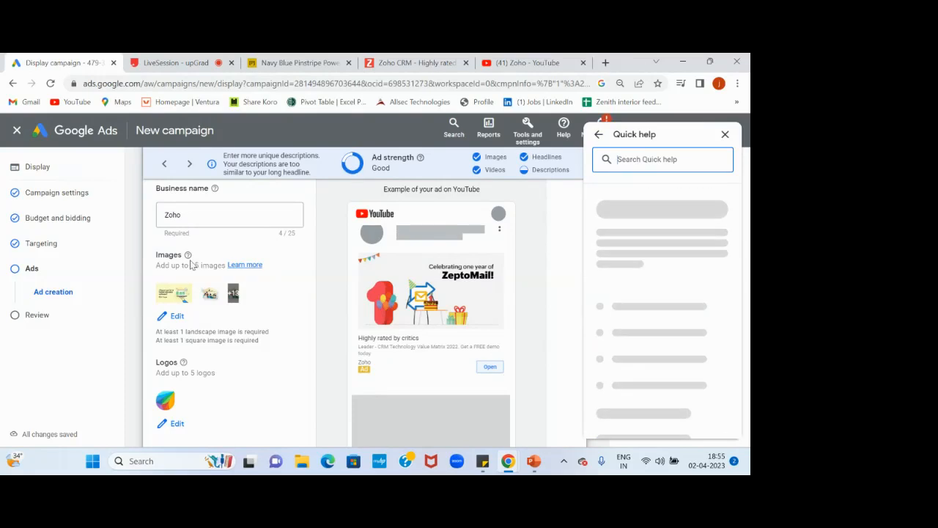
Examine the image guidelines for landscape, square and portrait sizes in the Images section's help tip.
mouse_move(187, 258)
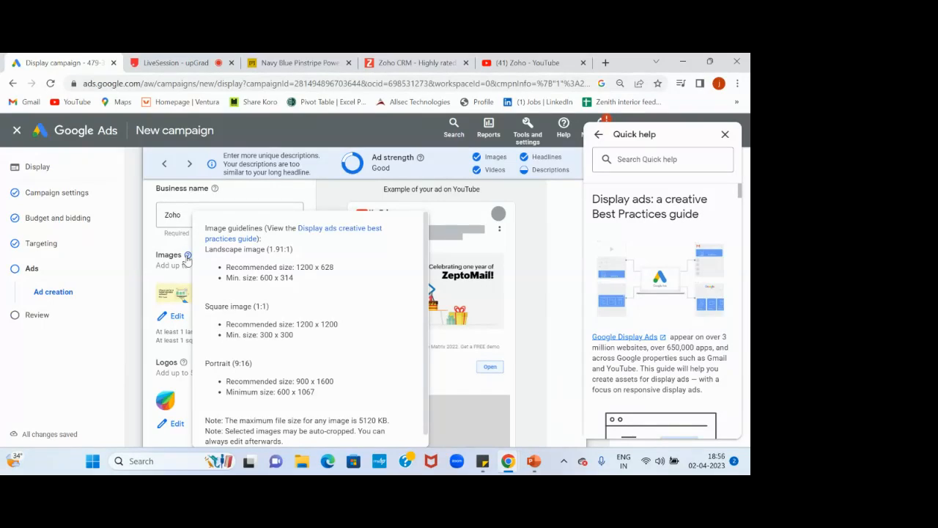
scroll(318, 352, down, 1)
scroll(318, 352, up, 1)
scroll(294, 287, down, 1)
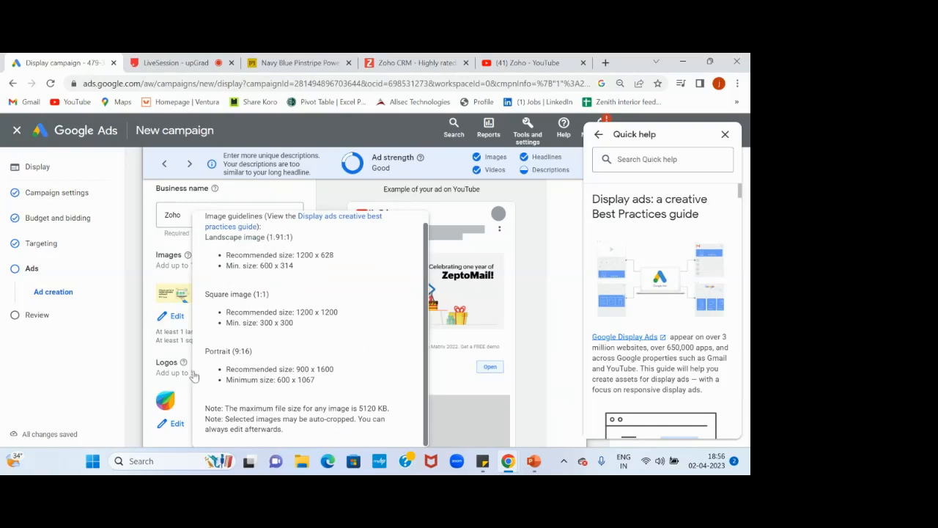
Check the upGrad session chat for the image concept question, and close Quick help back in the campaign form.
click(189, 67)
scroll(675, 327, down, 2)
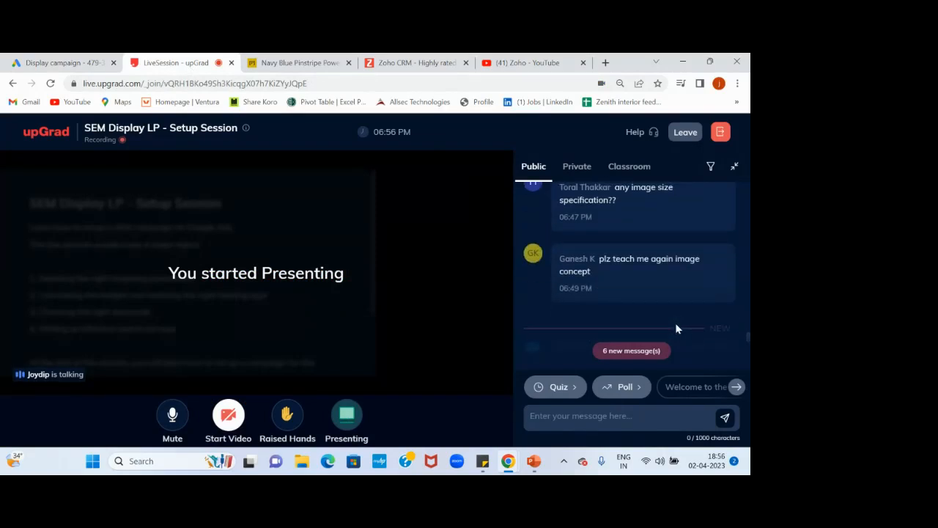
click(44, 63)
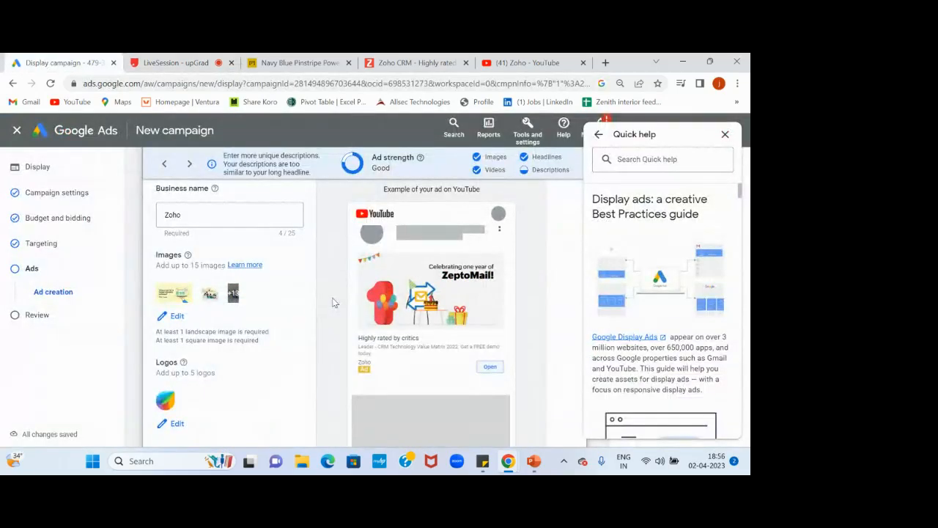
click(725, 134)
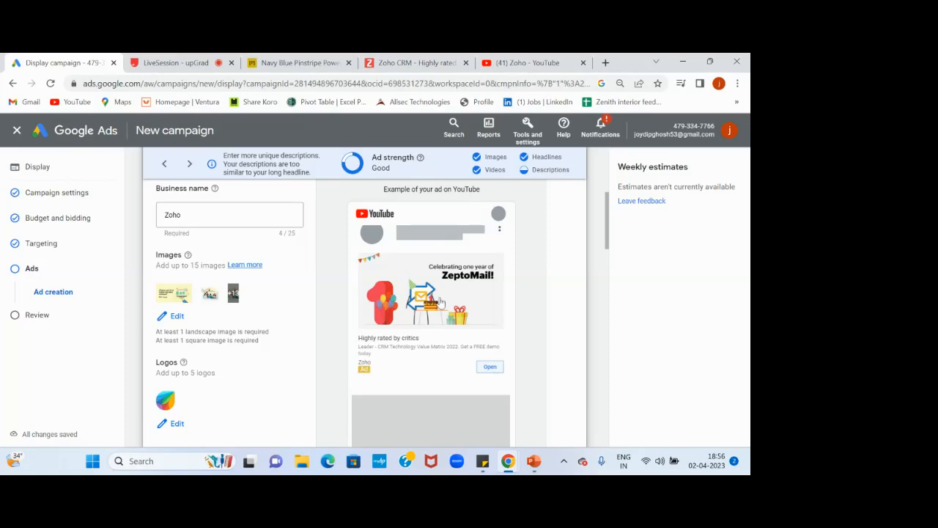
Inspect the ad's selected website images and the option to upload from the computer, and close the image picker without saving.
click(174, 323)
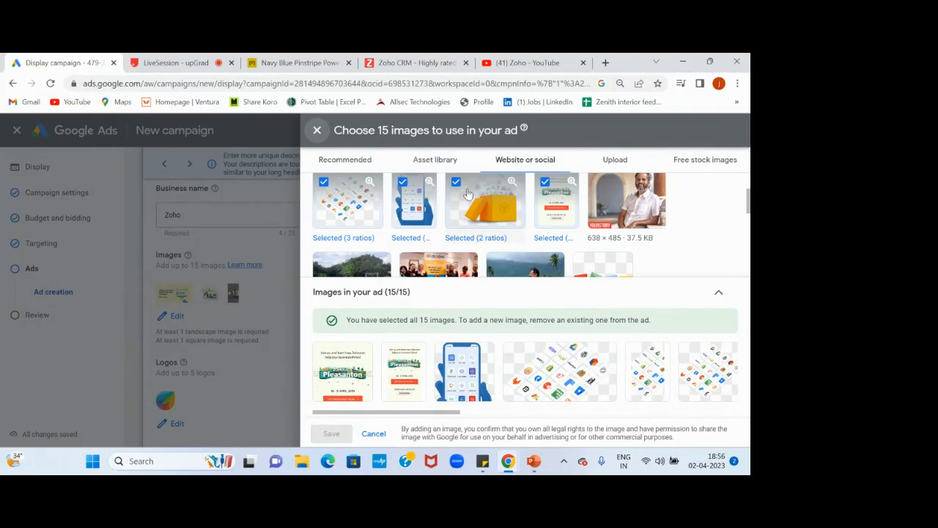
scroll(482, 280, up, 1)
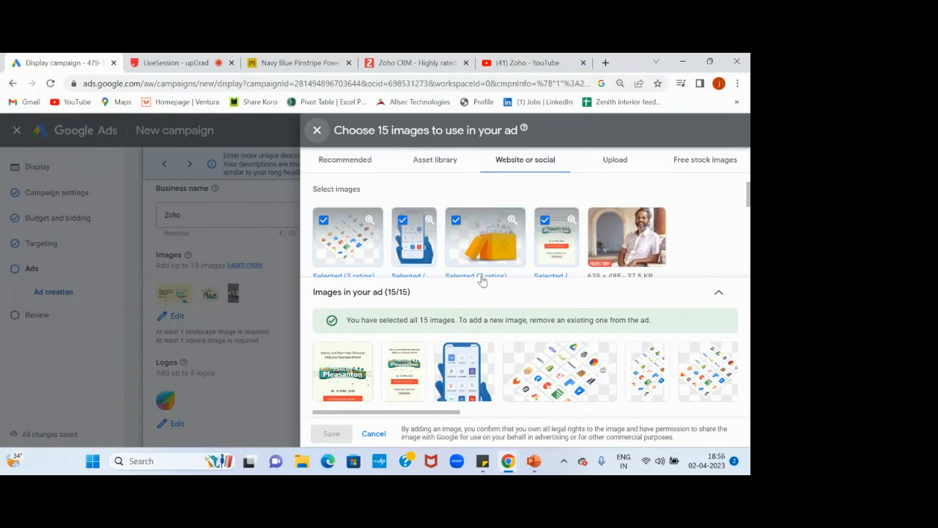
scroll(482, 281, up, 1)
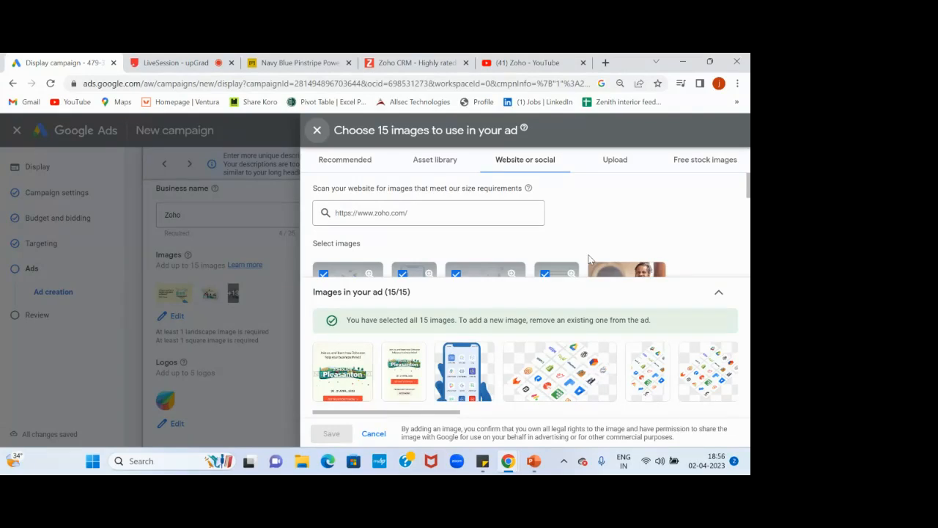
click(615, 161)
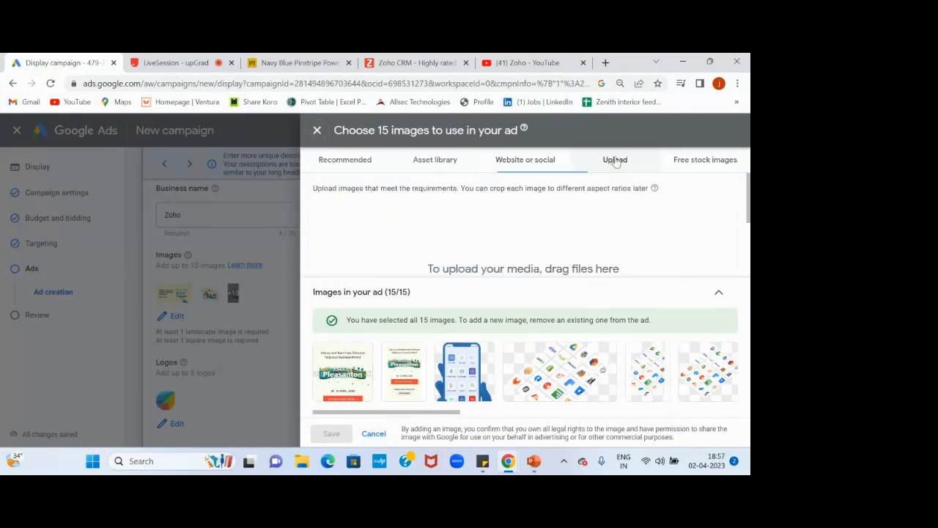
scroll(511, 236, down, 1)
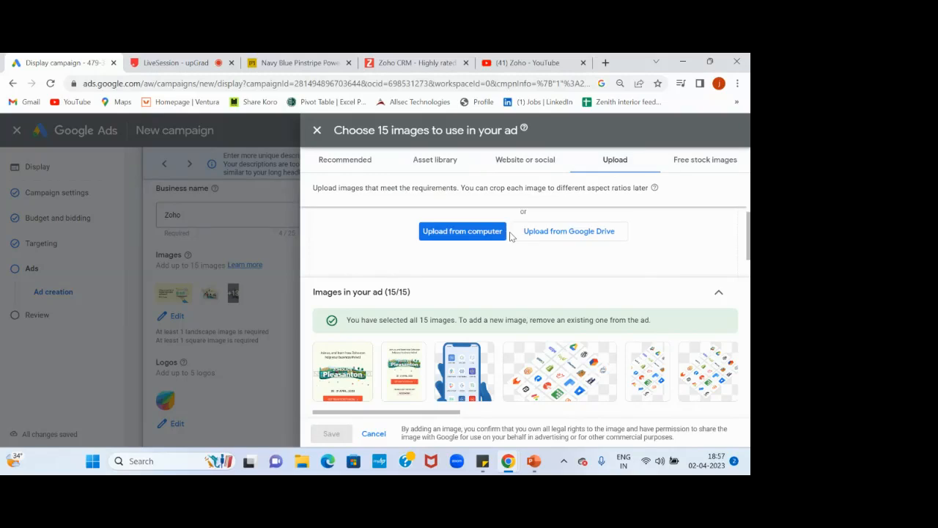
click(471, 235)
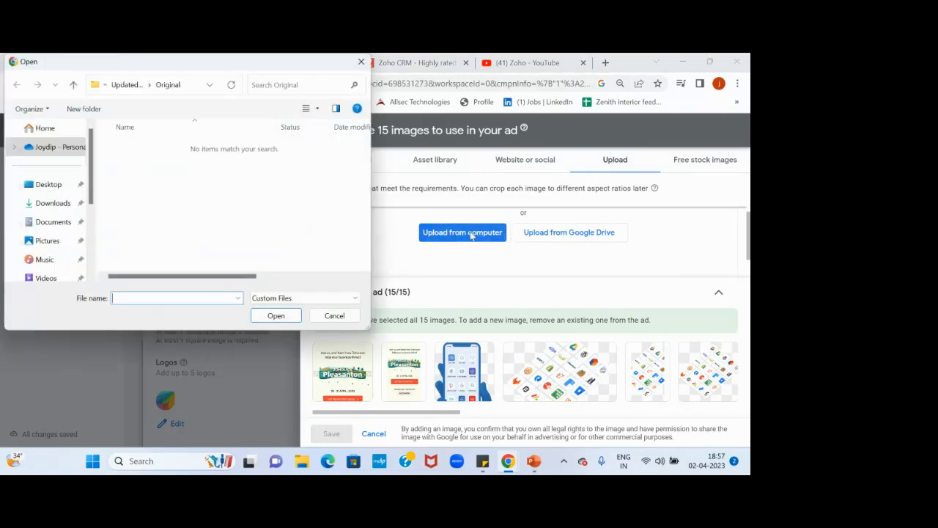
click(361, 61)
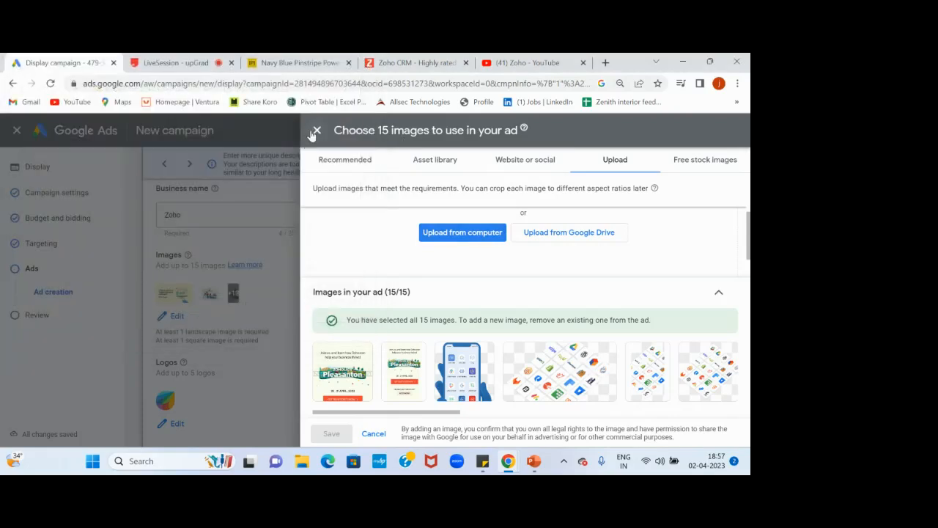
click(317, 131)
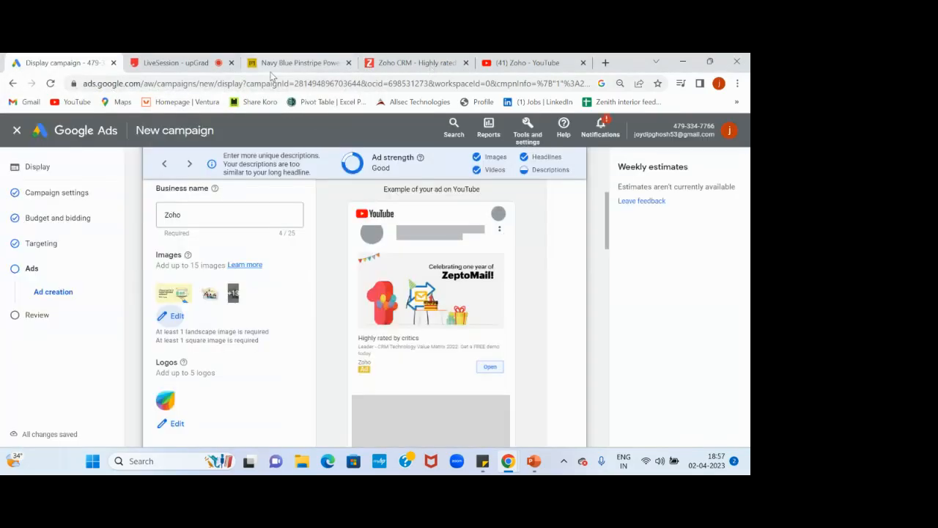
Switch to the upGrad session chat and mark the doubt about using a blog or another landing page as answered live.
click(187, 61)
scroll(610, 271, down, 3)
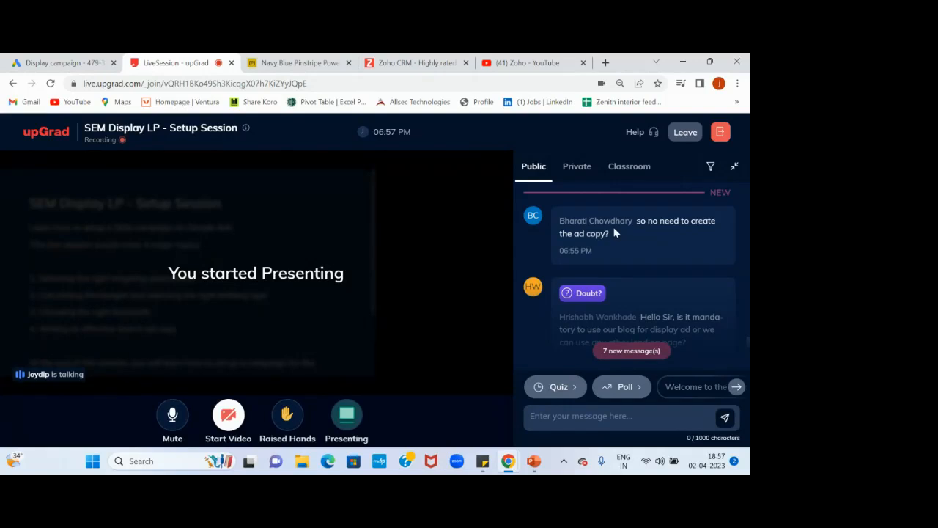
scroll(614, 233, down, 1)
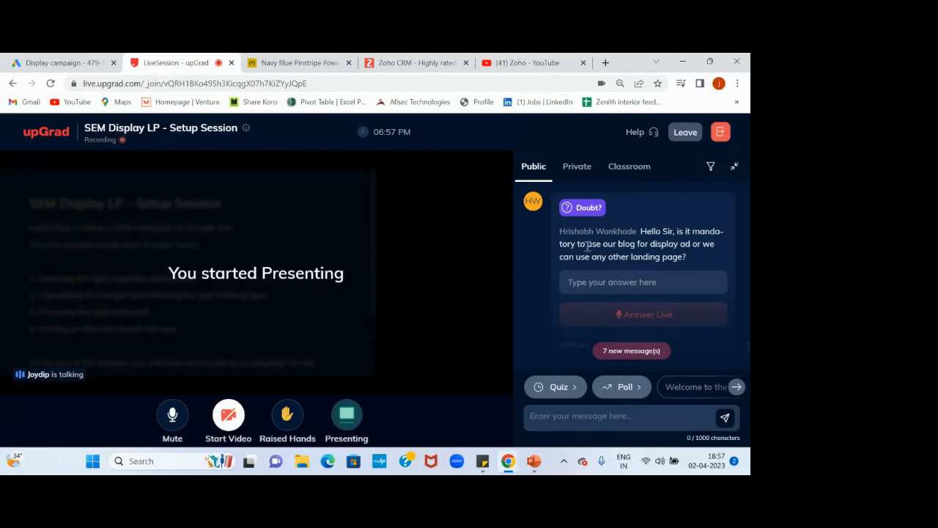
scroll(705, 254, down, 1)
click(705, 256)
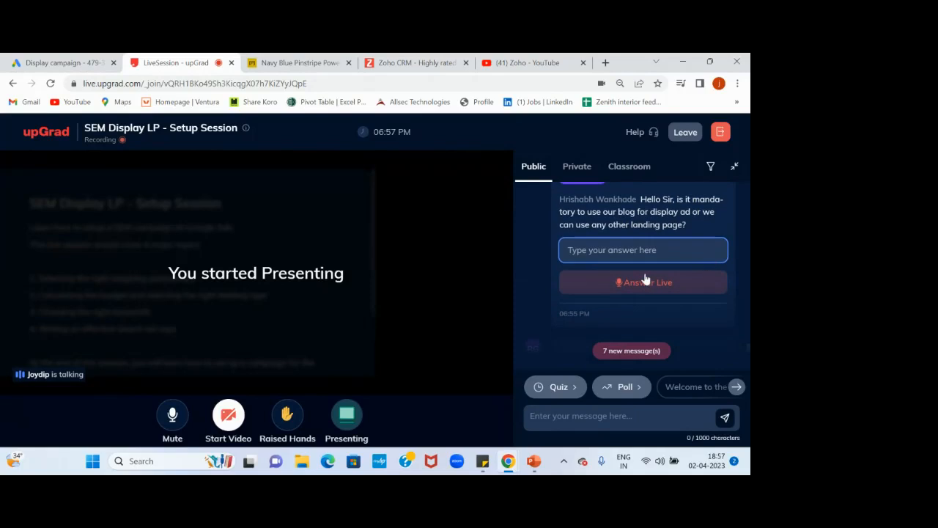
click(621, 283)
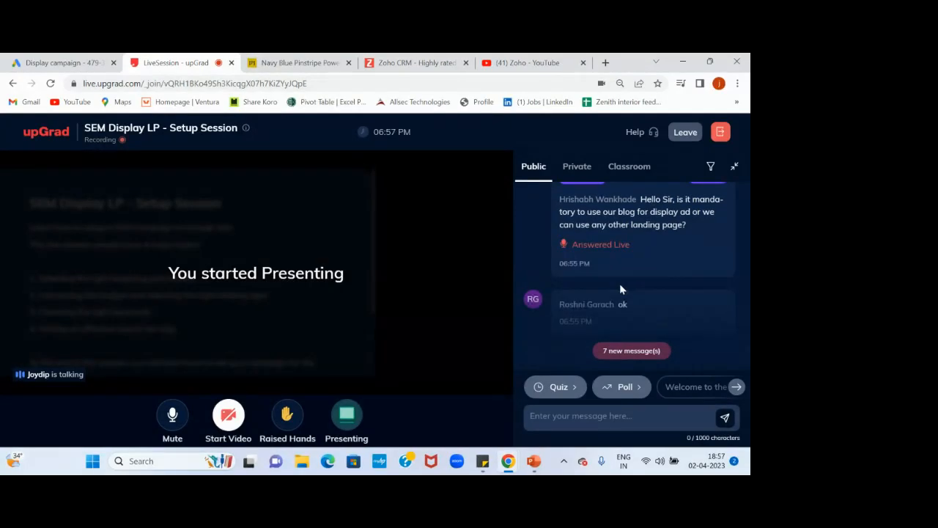
Read the newer chat questions about ad images and grant microphone access to the learner with a raised hand.
scroll(619, 283, down, 3)
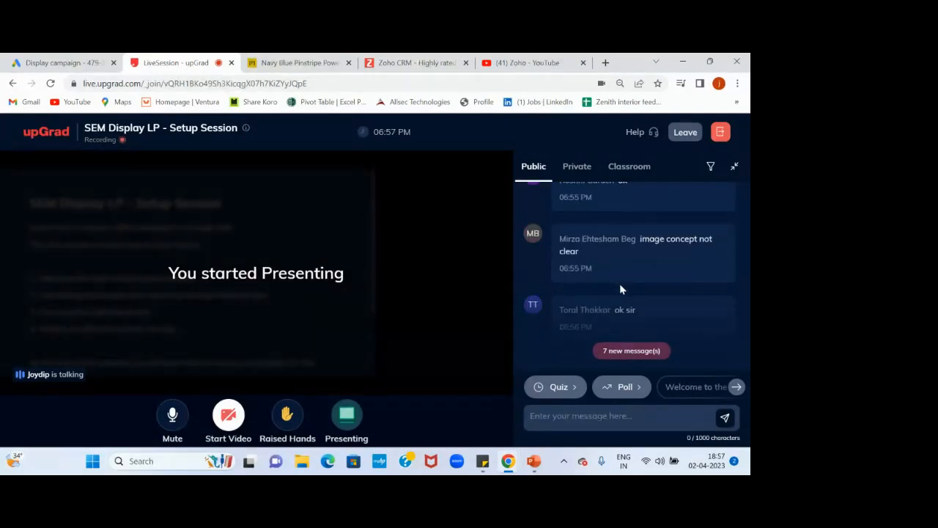
scroll(620, 283, down, 3)
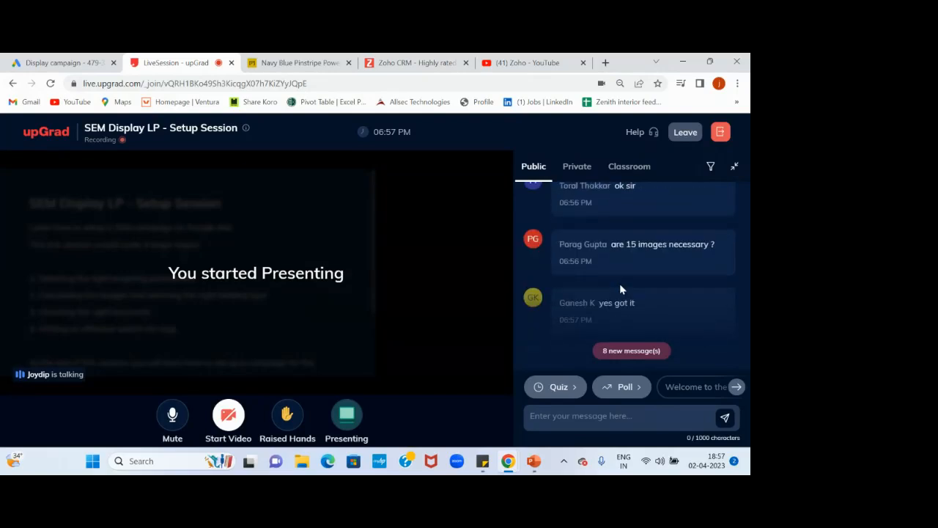
scroll(619, 283, down, 1)
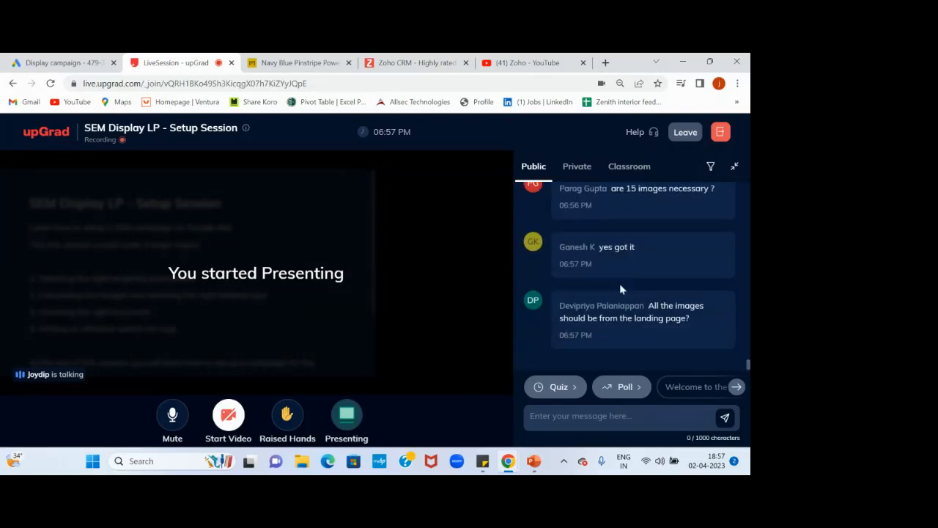
scroll(619, 283, up, 3)
scroll(619, 289, up, 2)
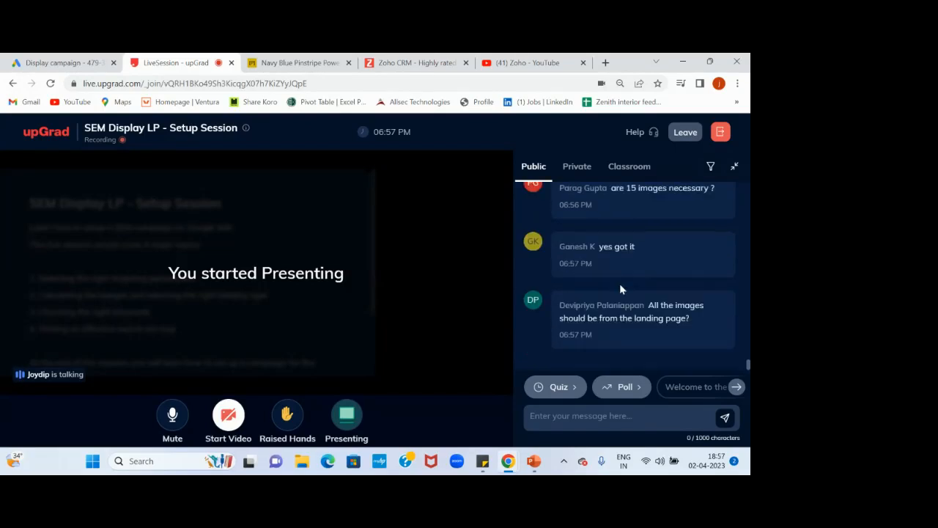
click(285, 421)
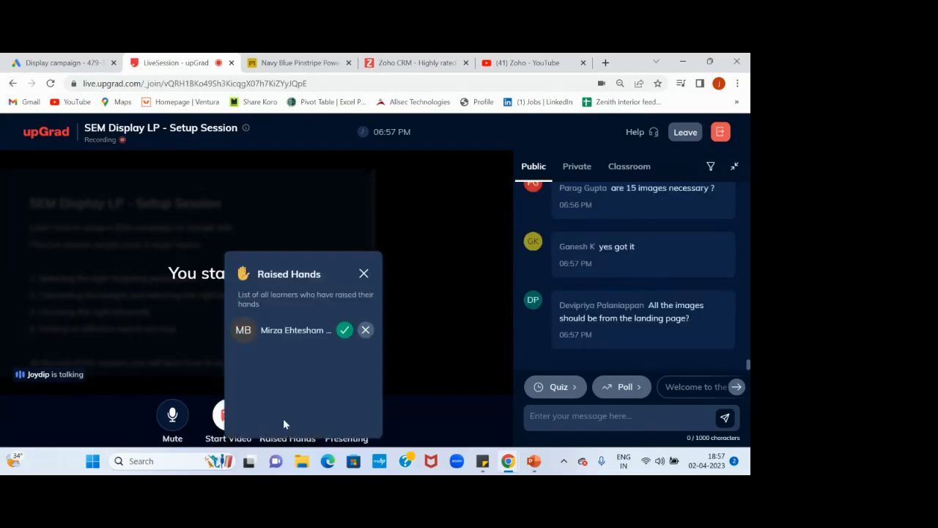
click(344, 330)
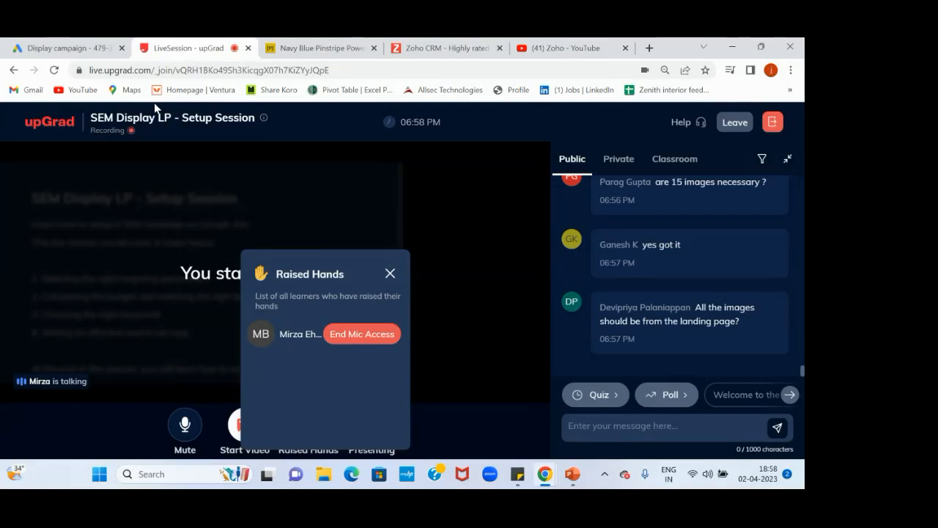
Return to the Google Ads campaign form and review the landscape, square and portrait size guidelines in the Images help tip.
click(46, 48)
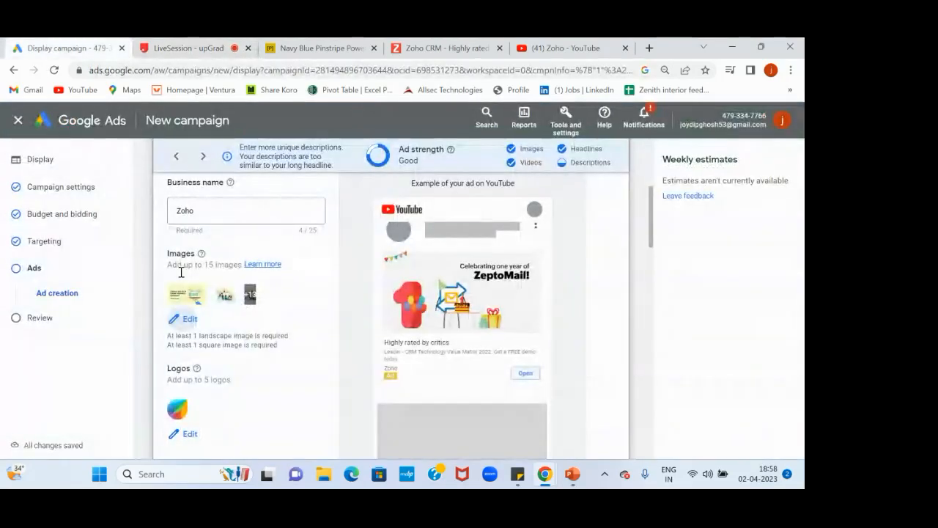
mouse_move(202, 254)
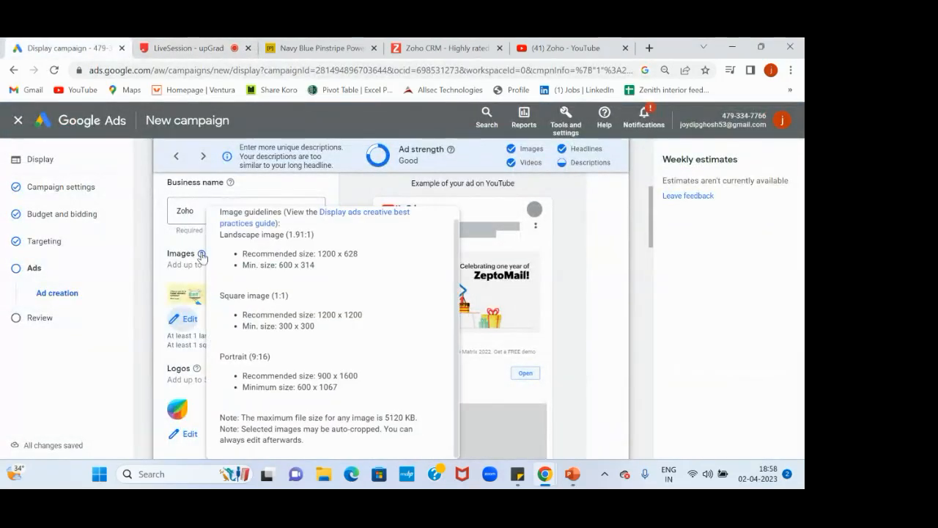
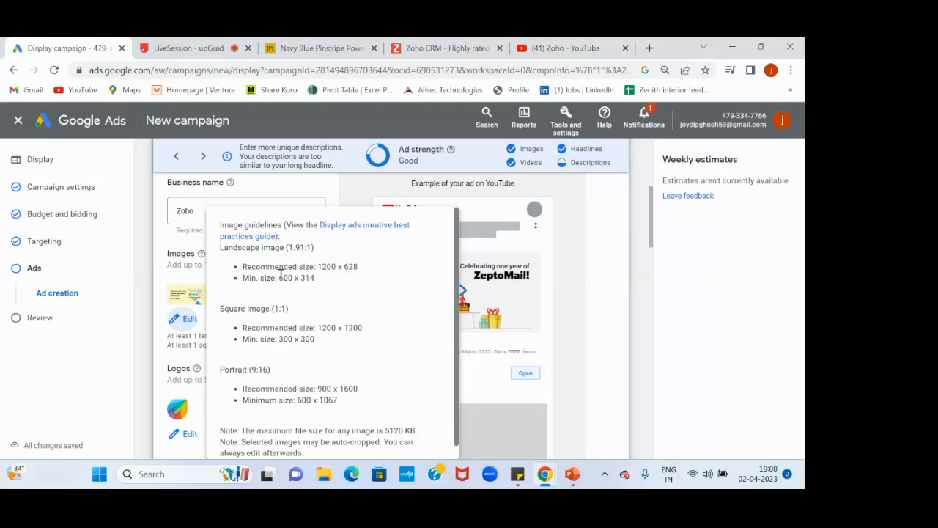
scroll(281, 274, down, 1)
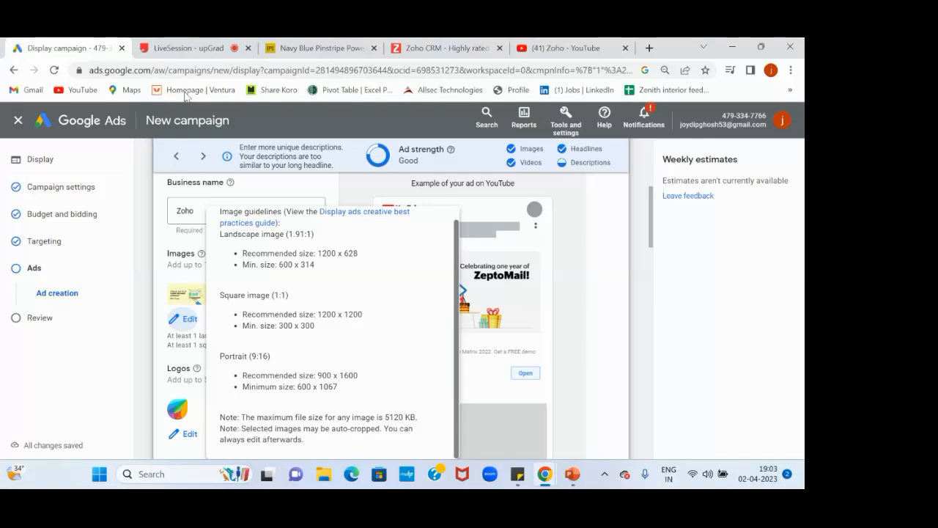
End the learner's microphone access in the upGrad session, review the chat questions about images, and close the Raised Hands list.
click(174, 50)
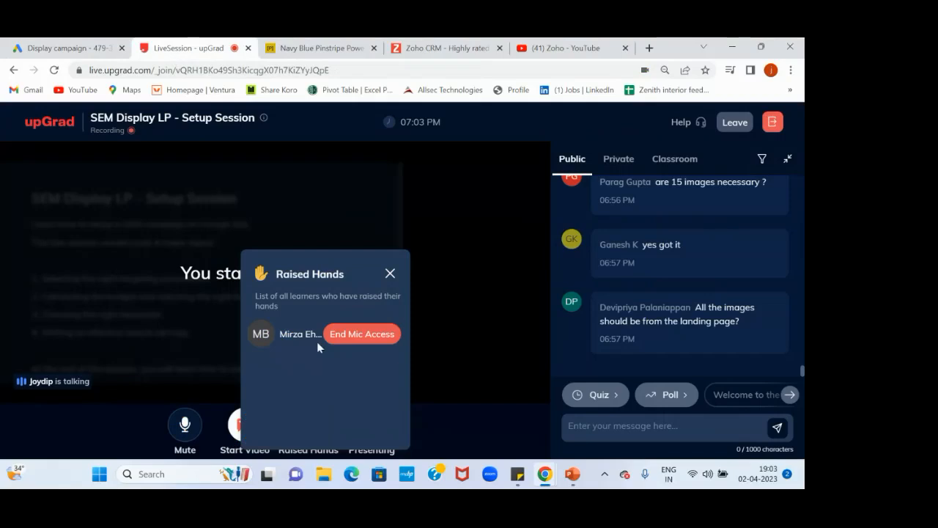
click(357, 338)
scroll(610, 270, up, 1)
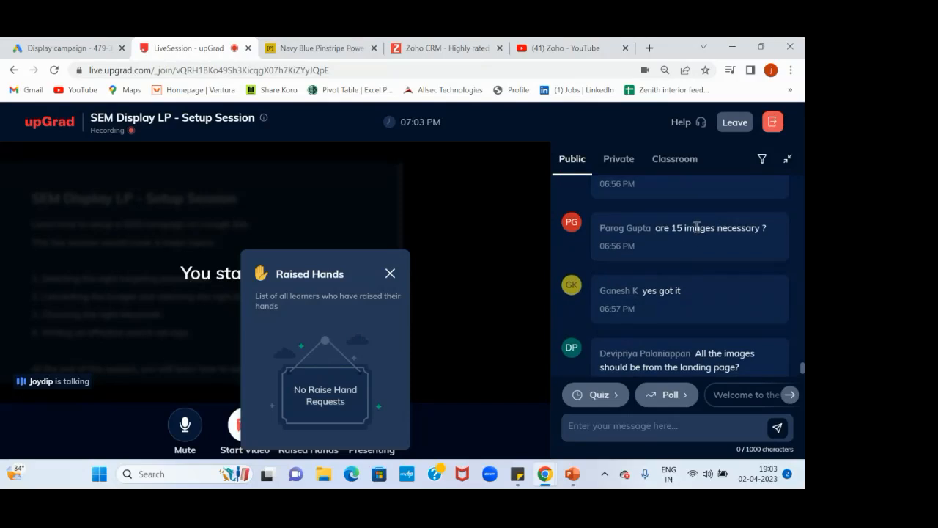
scroll(696, 232, up, 1)
scroll(696, 232, down, 1)
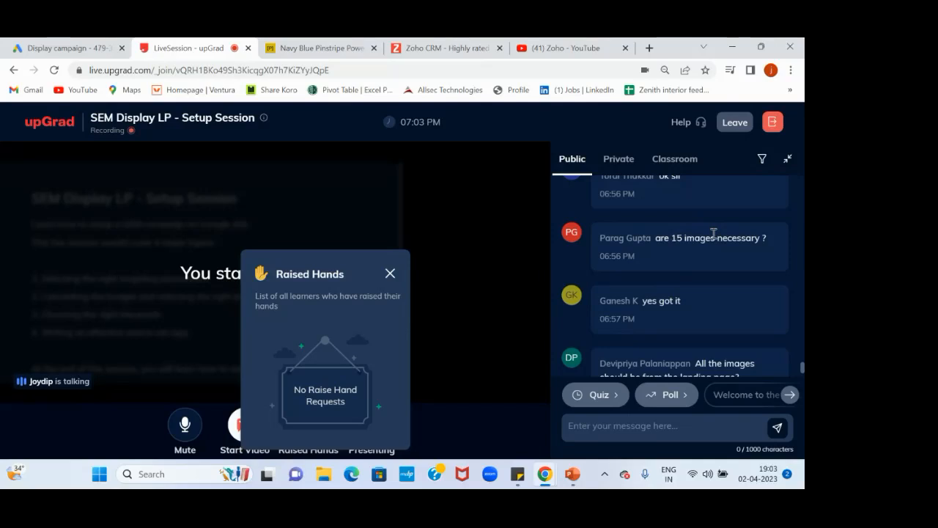
scroll(713, 233, down, 1)
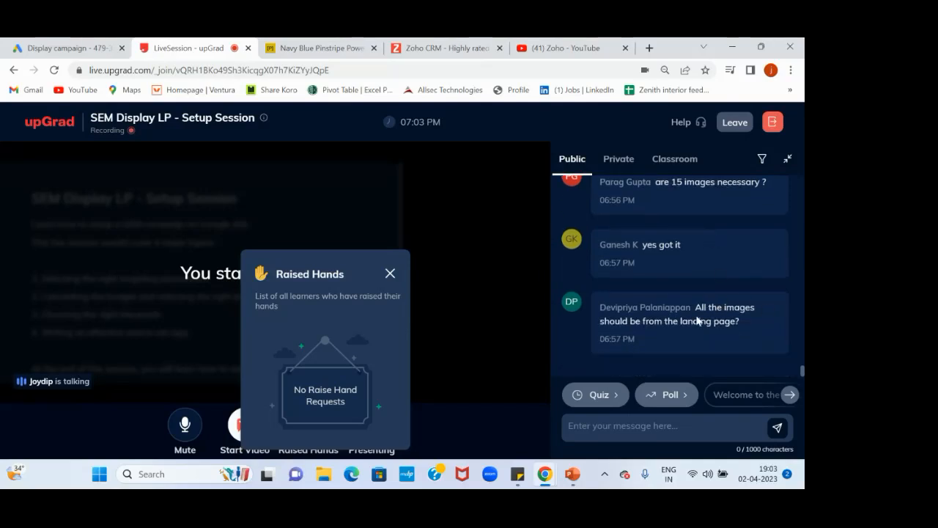
click(390, 275)
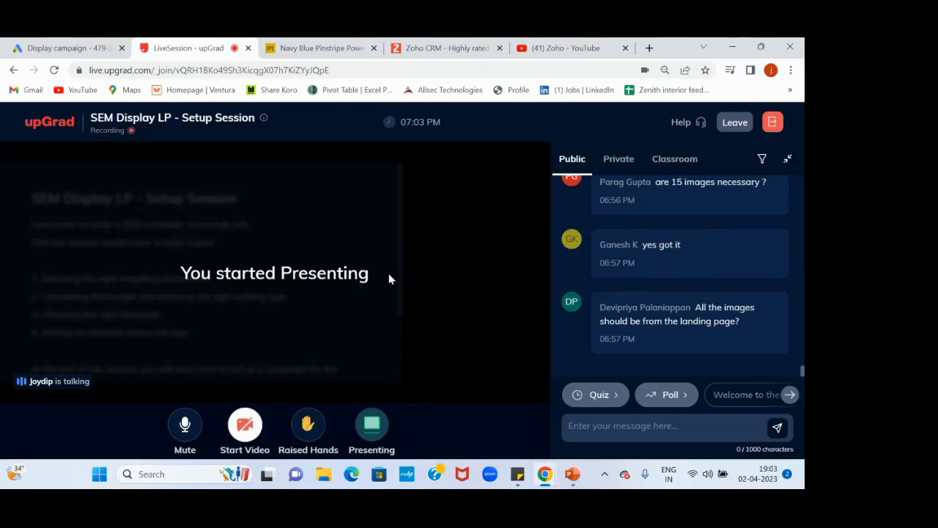
Inspect the top banner of the Zoho CRM landing page, and check the upGrad session chat again.
click(421, 45)
scroll(377, 233, up, 10)
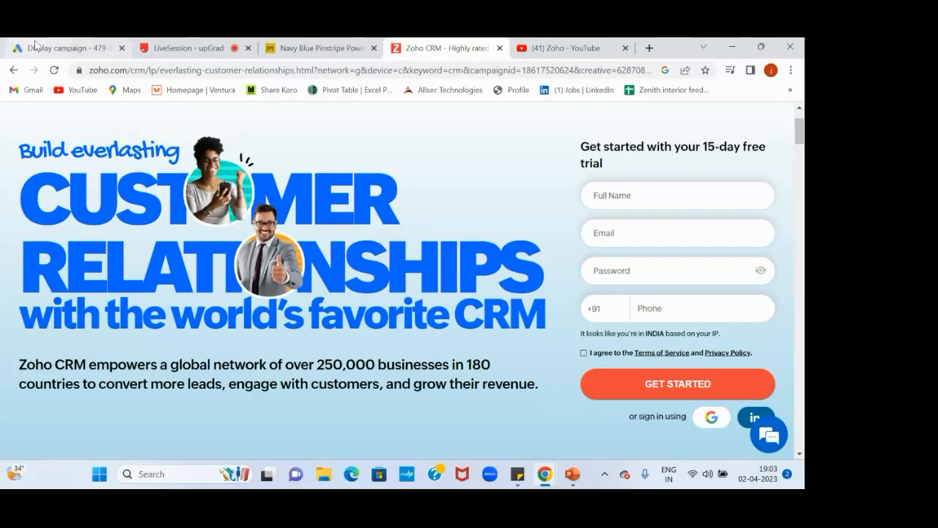
click(147, 47)
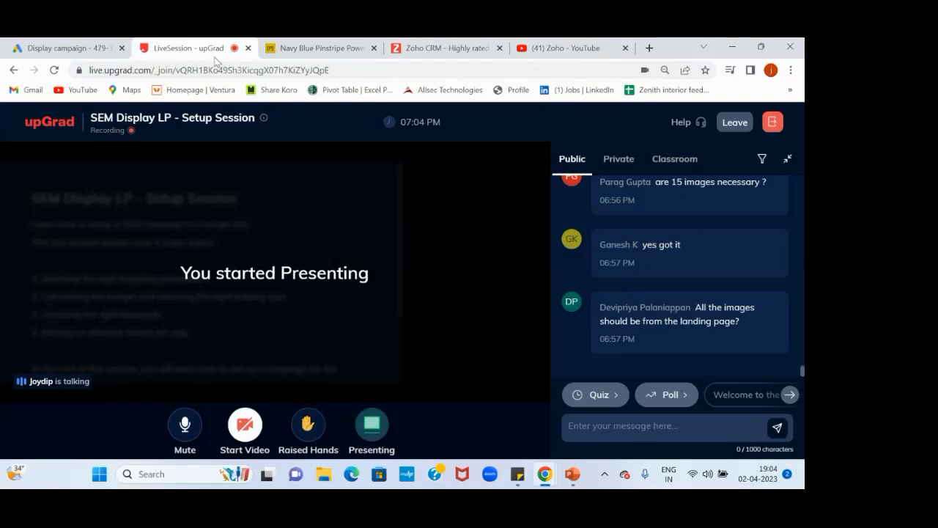
Go back to the Google Ads campaign form, look over the ad's assets, and preview the ad for Websites and apps.
click(81, 46)
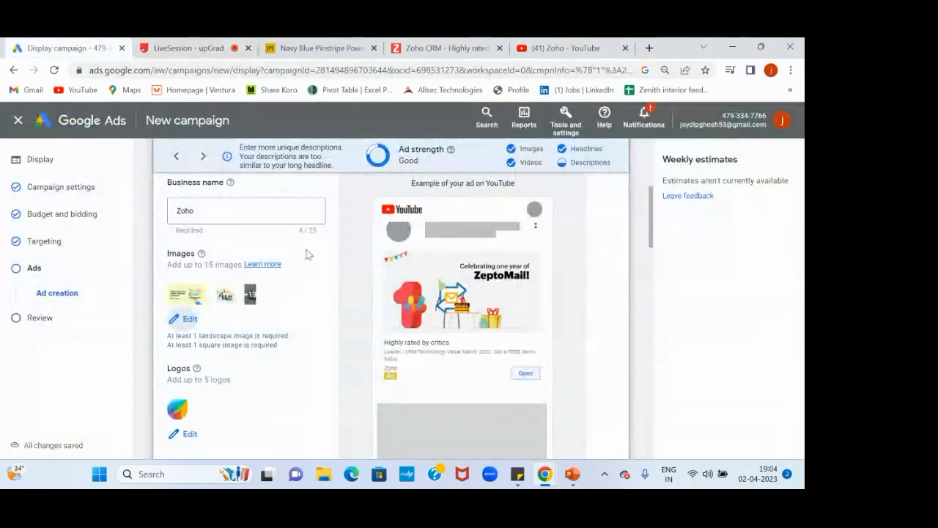
scroll(308, 253, down, 3)
scroll(308, 253, down, 5)
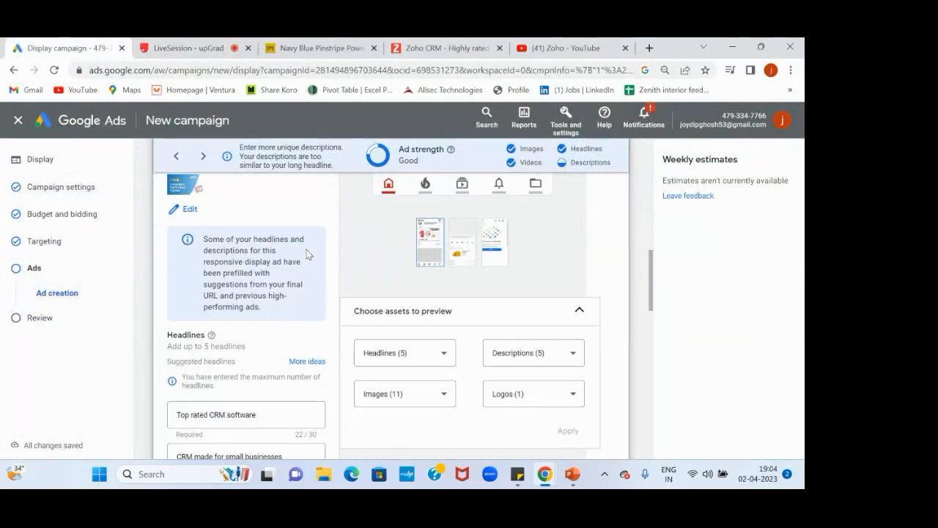
scroll(308, 254, up, 6)
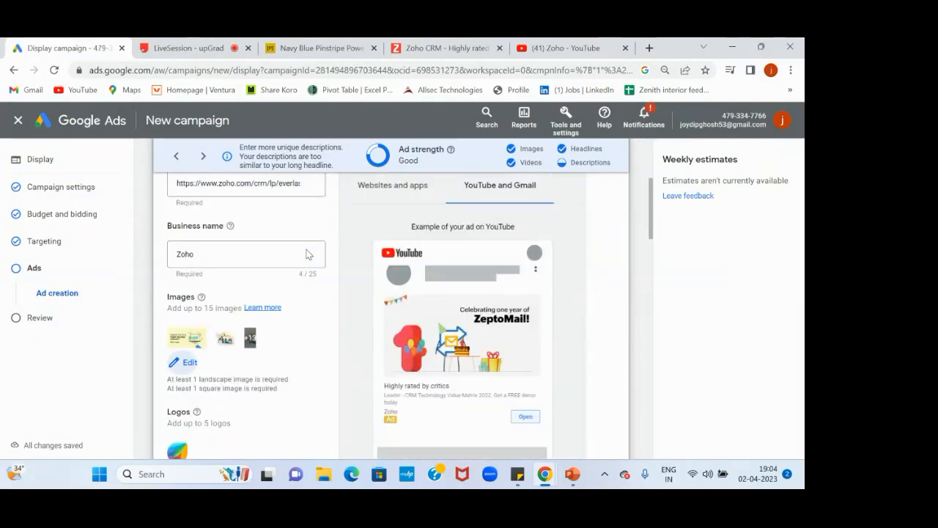
click(423, 184)
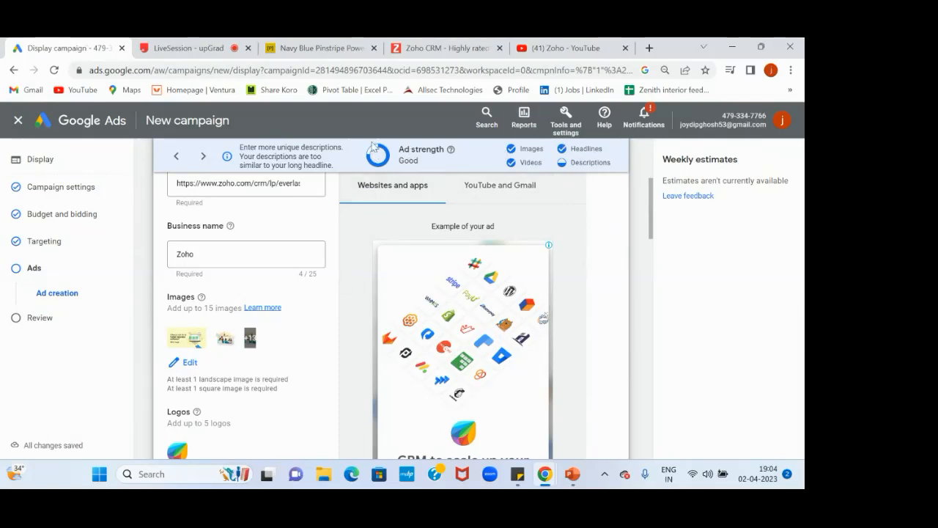
Create the responsive display ad and proceed to the campaign review.
scroll(360, 302, down, 10)
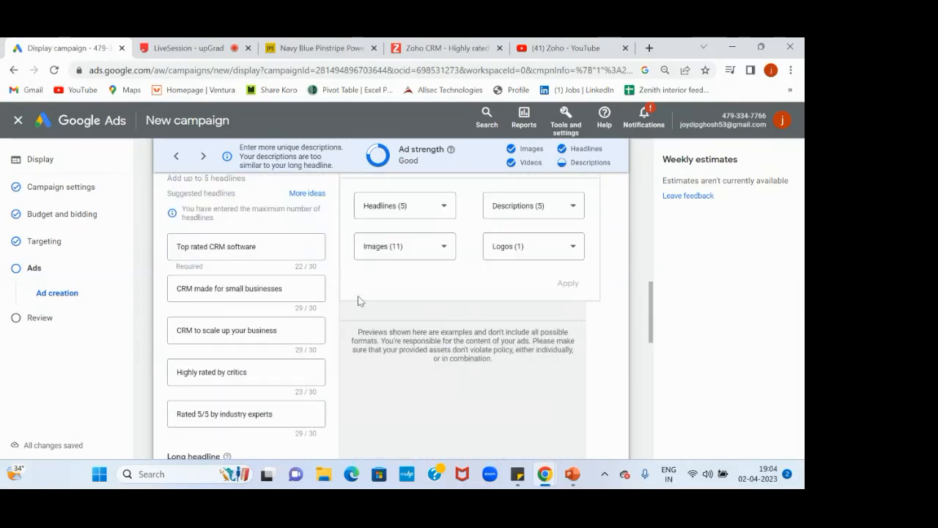
scroll(358, 301, down, 10)
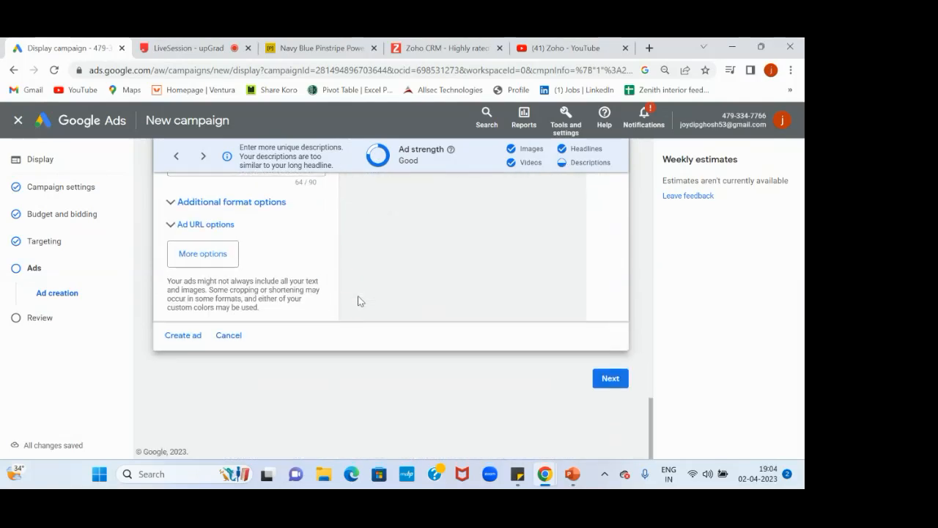
click(184, 335)
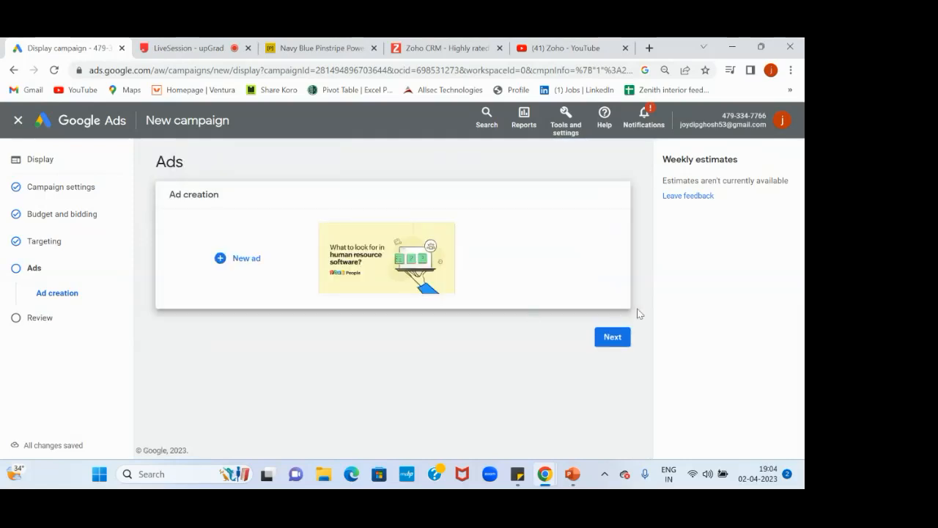
click(612, 336)
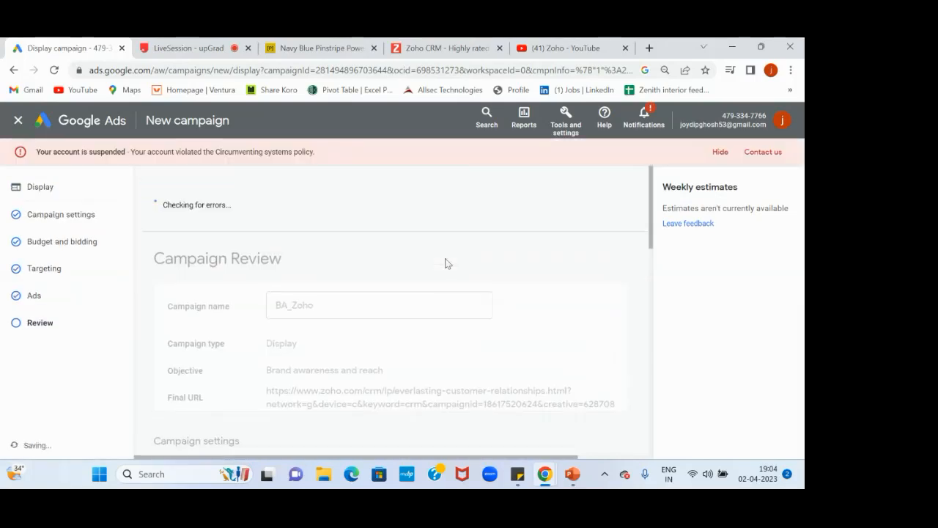
Hide the account notice and review the campaign's settings, budget and bidding, ad group targeting and ad down to the publish option.
click(718, 153)
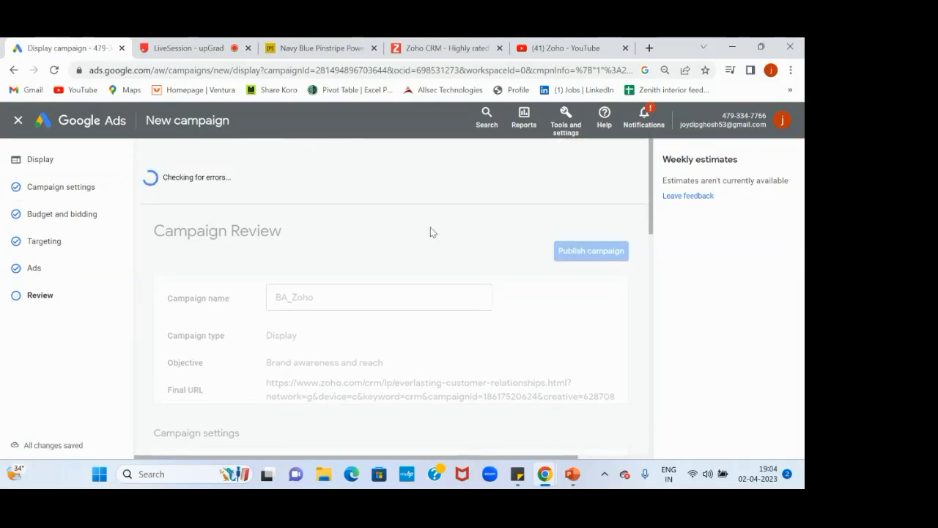
scroll(430, 230, down, 2)
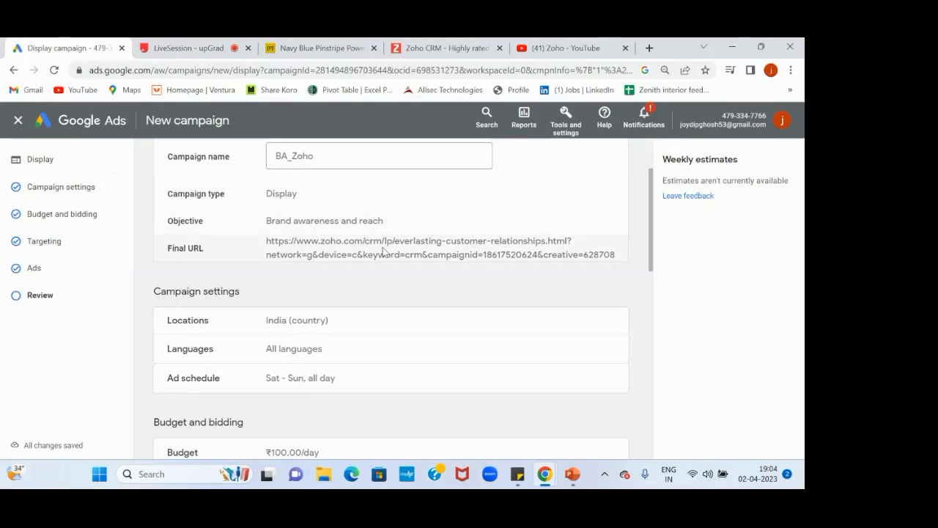
scroll(359, 321, down, 3)
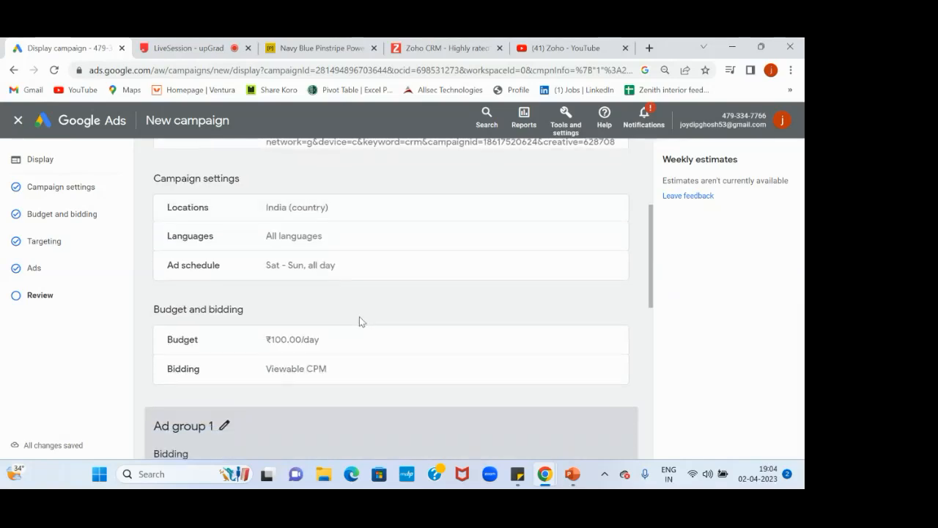
scroll(359, 320, down, 5)
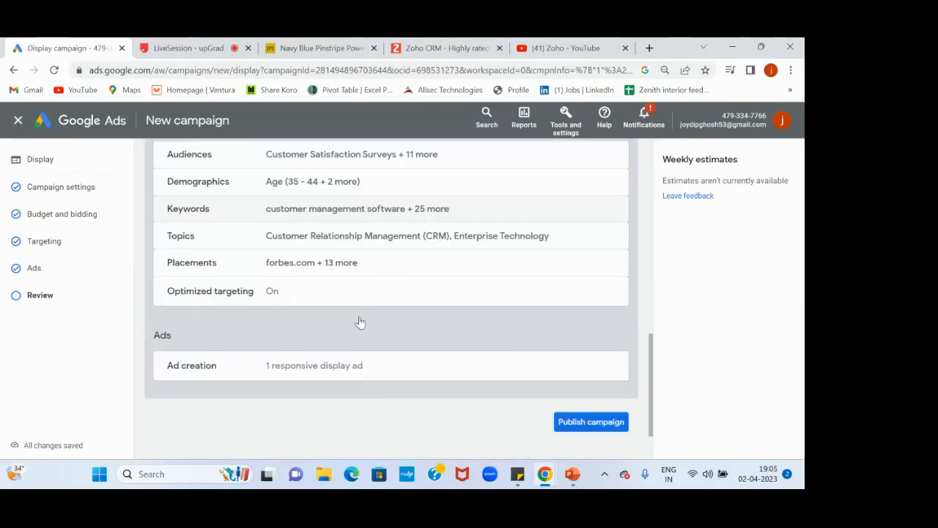
scroll(359, 322, down, 1)
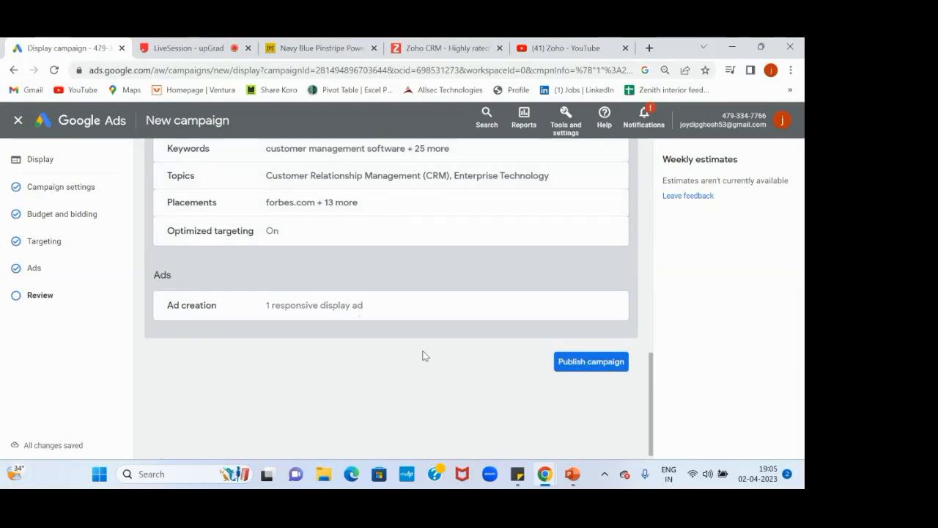
scroll(388, 255, up, 1)
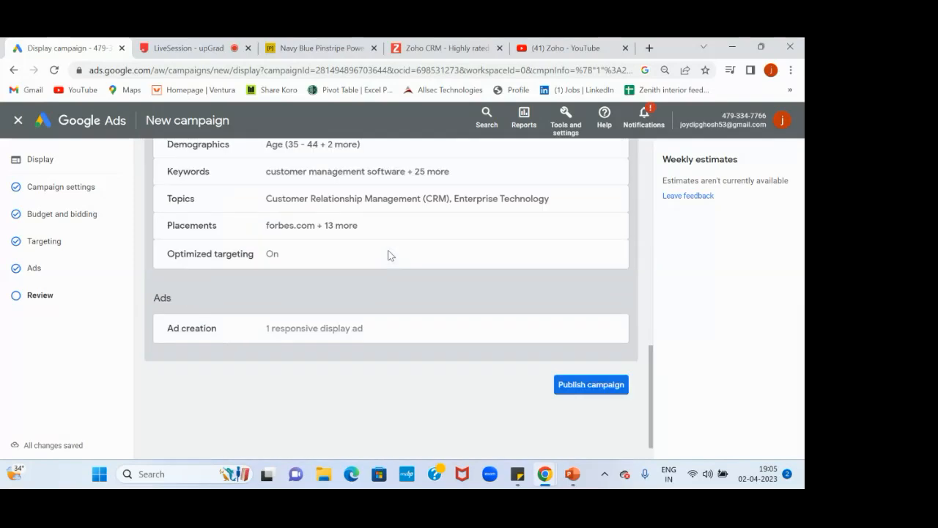
scroll(388, 256, down, 1)
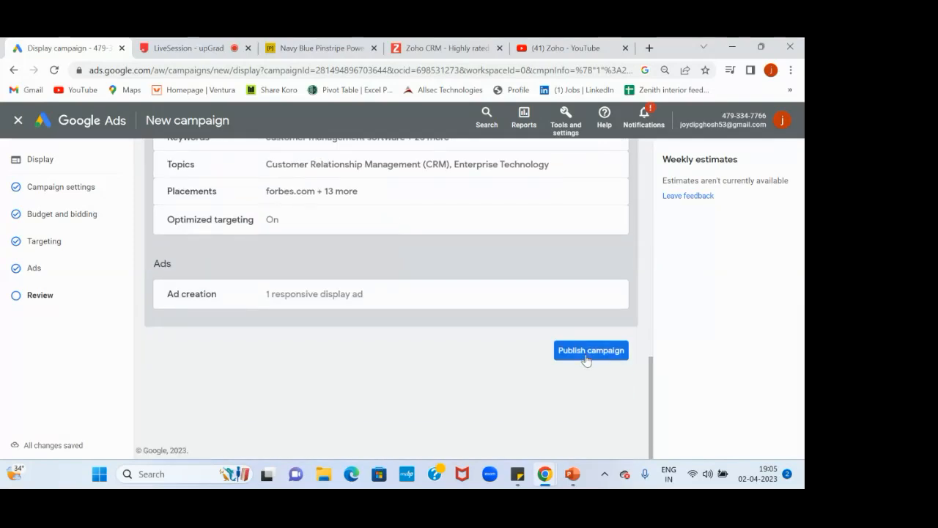